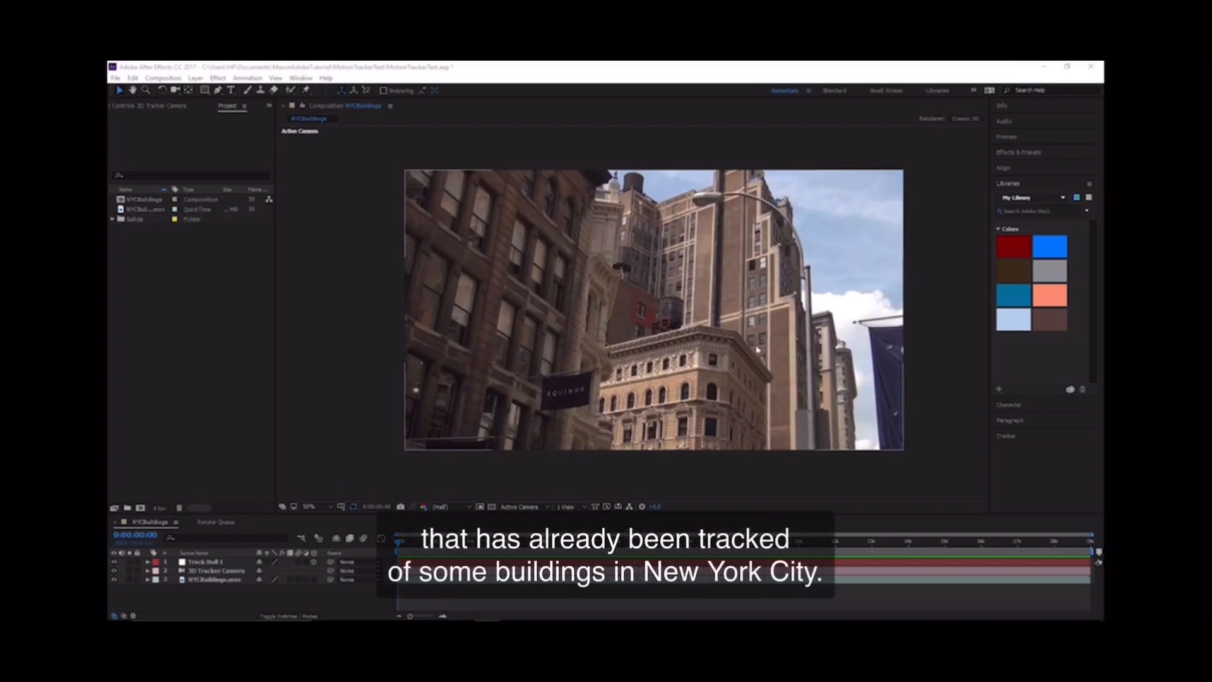
Step: Preview the tracked NYCBuildings footage, examining the 3D Tracker Camera and the Track Null 1 layer over time
key("space")
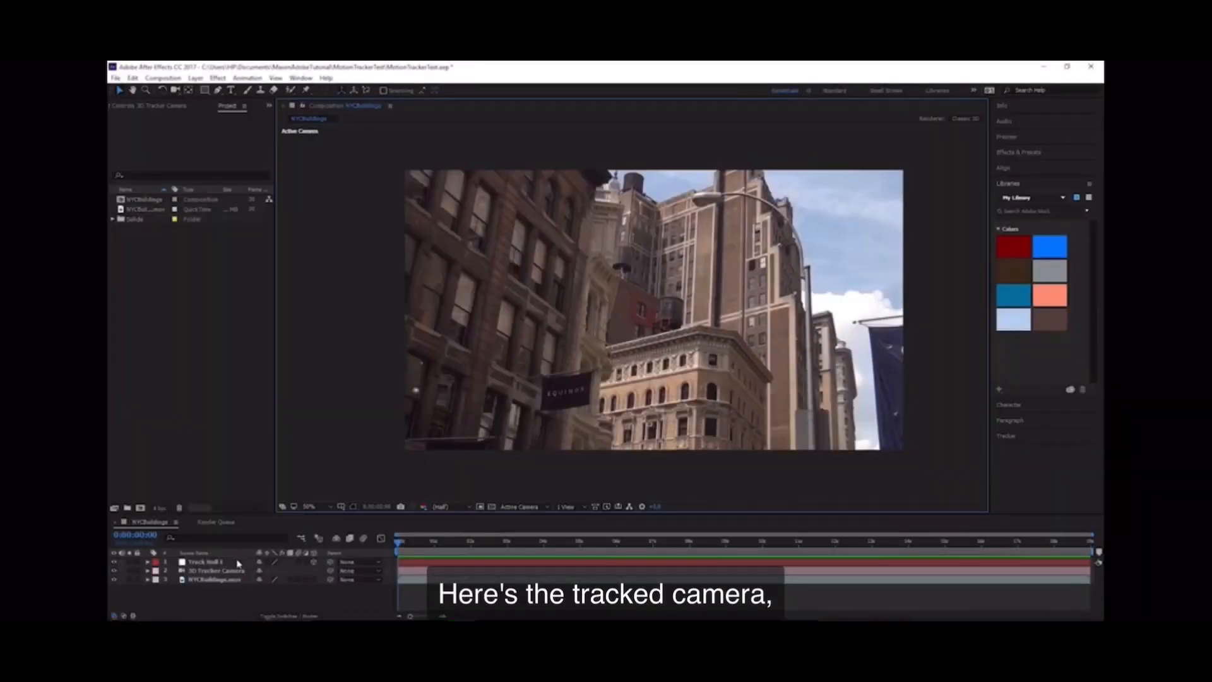
left_click(204, 571)
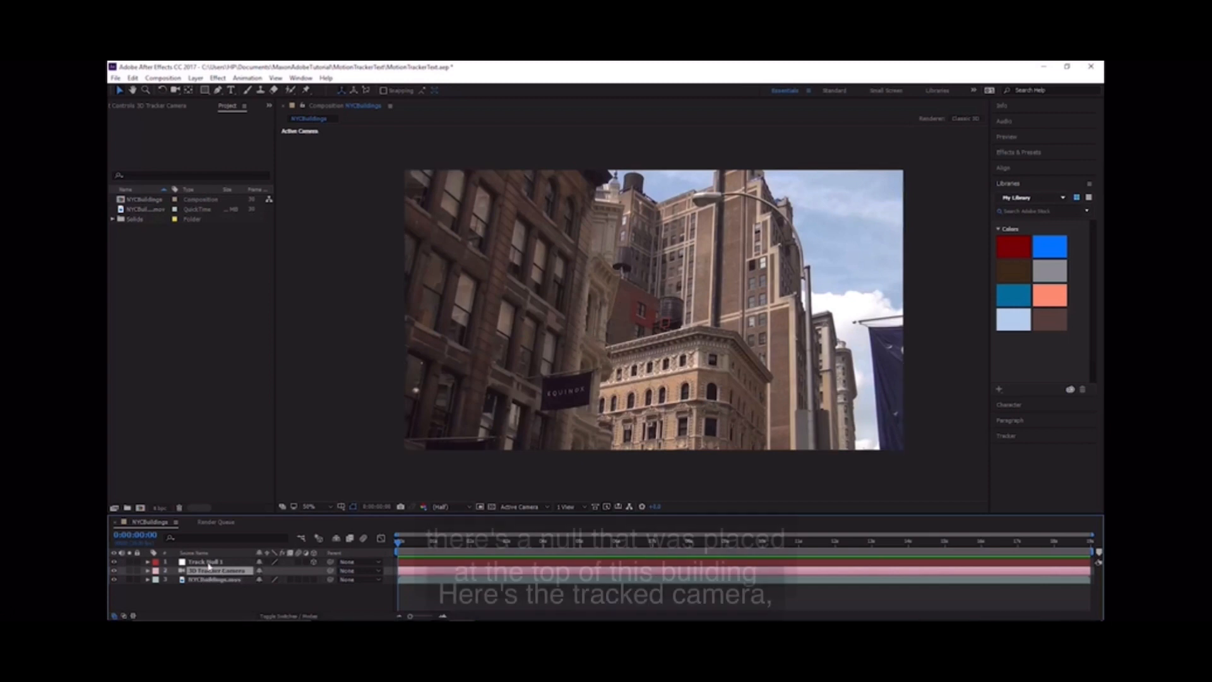
left_click(209, 562)
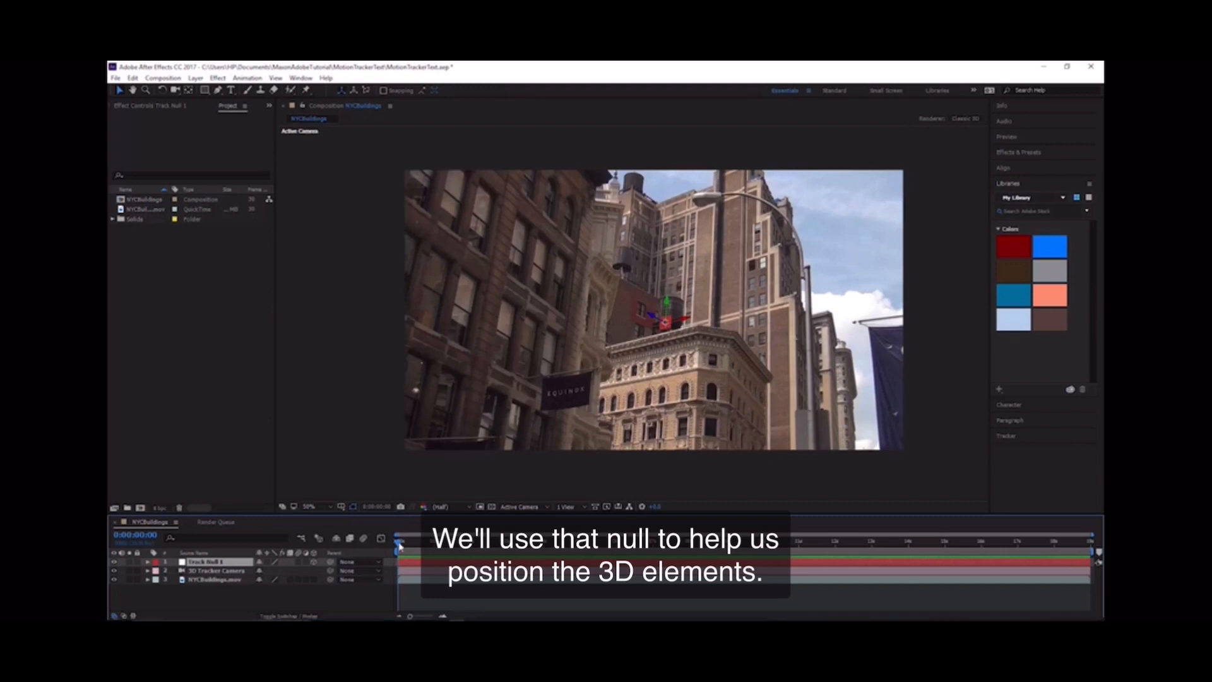
left_click_drag(406, 546, 553, 577)
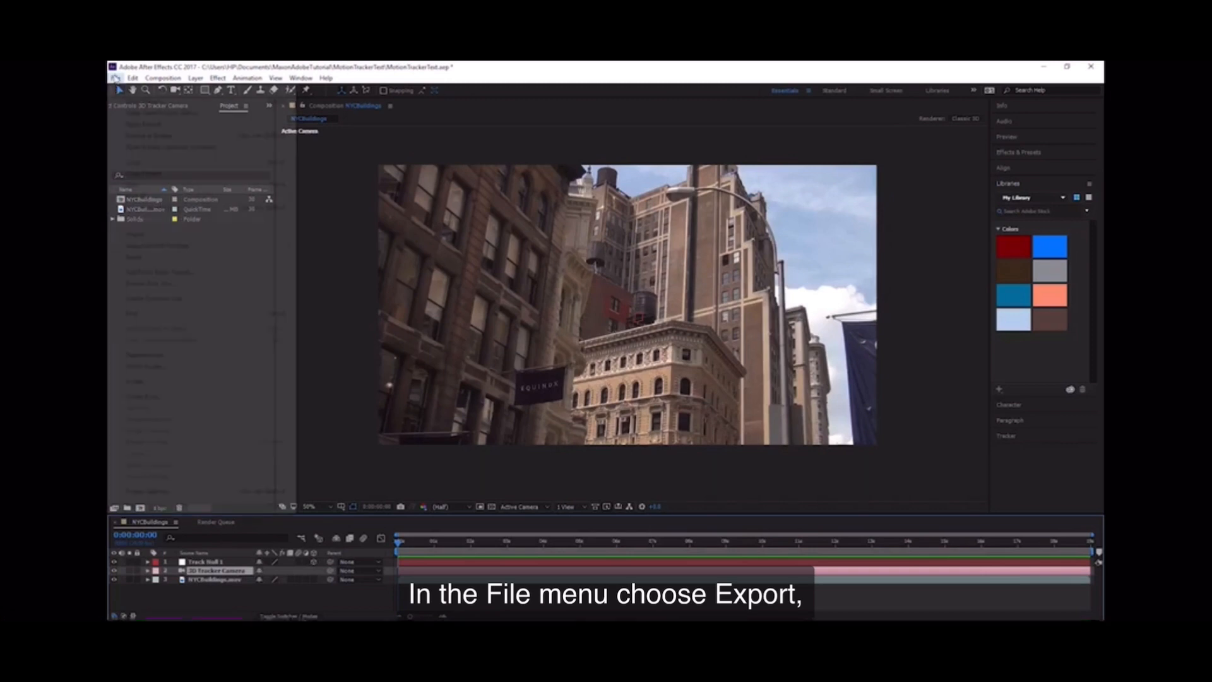
Step: Export the composition with the MAXON Cinema 4D Exporter as NYC_Buildings_Export in the TutorialFiles folder
left_click(115, 79)
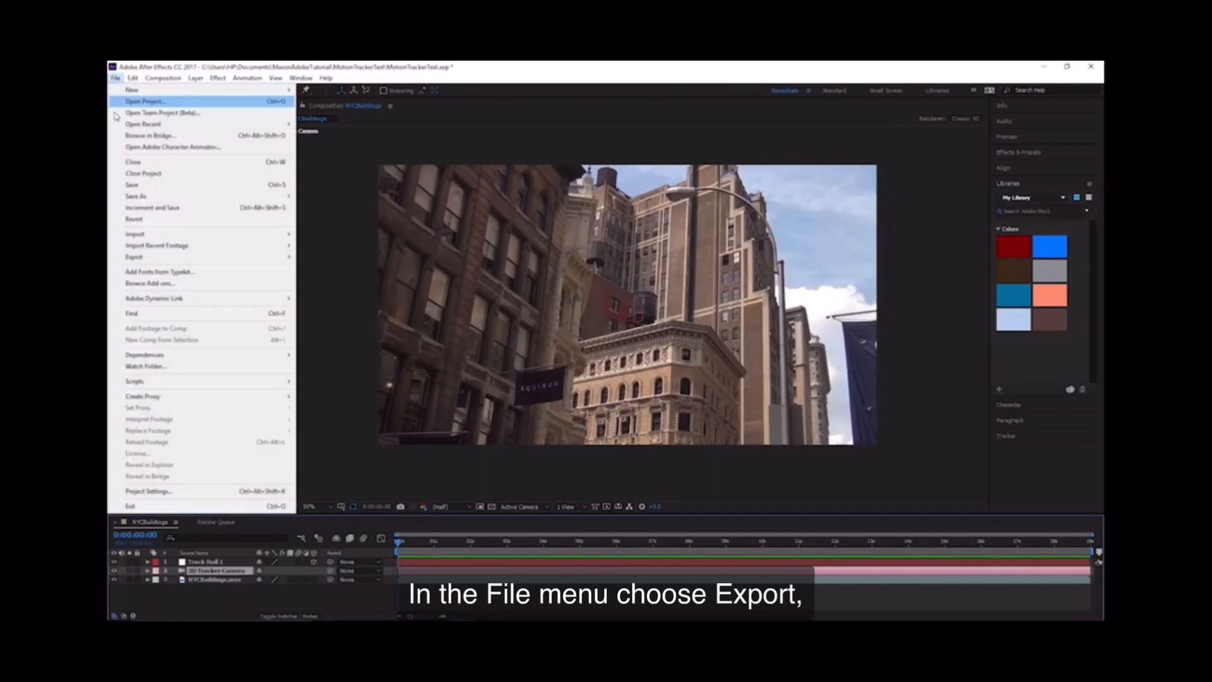
mouse_move(146, 259)
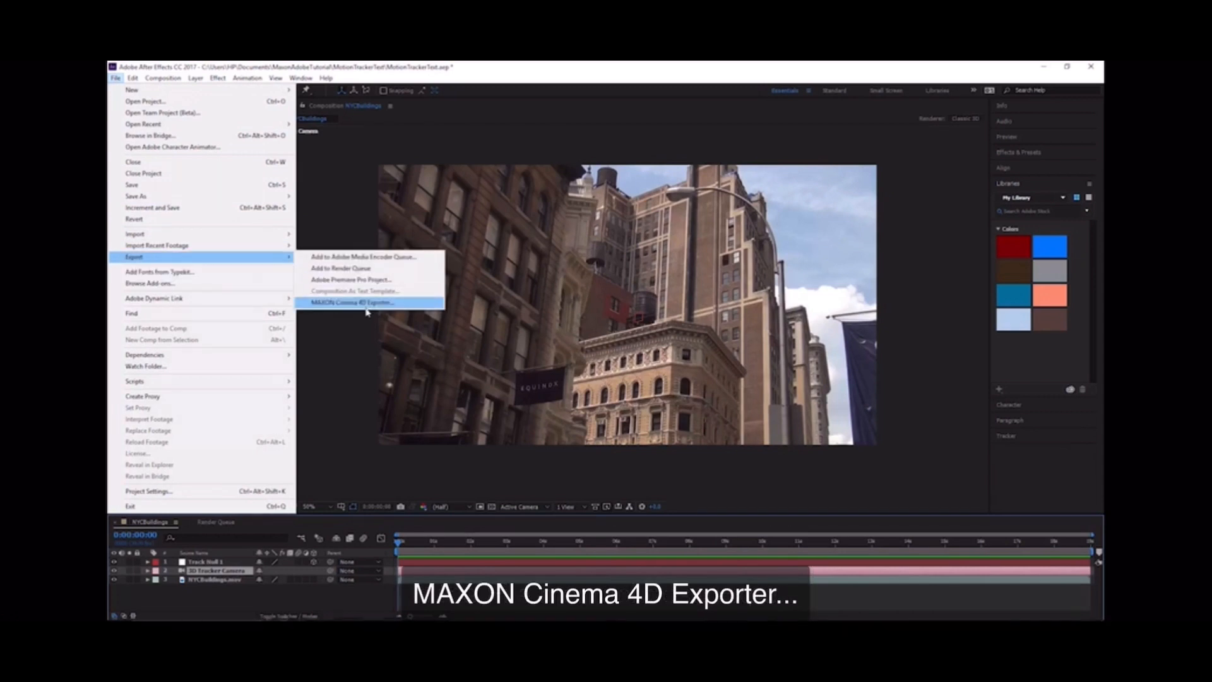
left_click(405, 306)
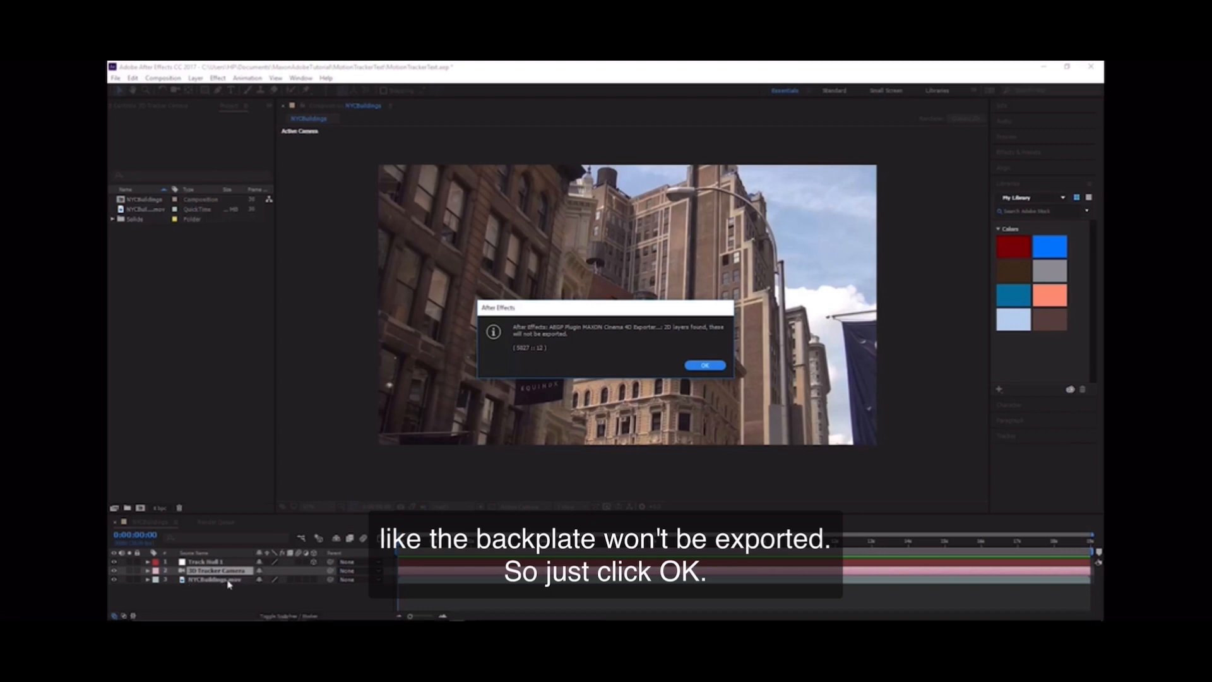
left_click(705, 365)
type("NY")
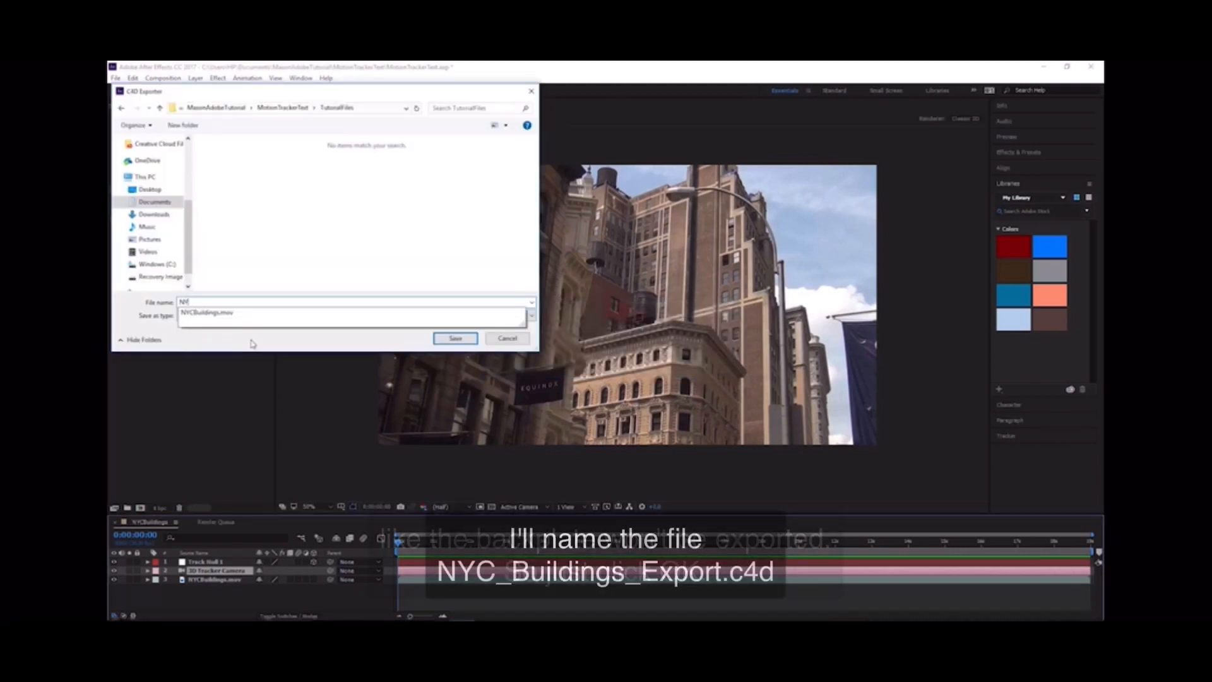
type("C_Buildings_Export")
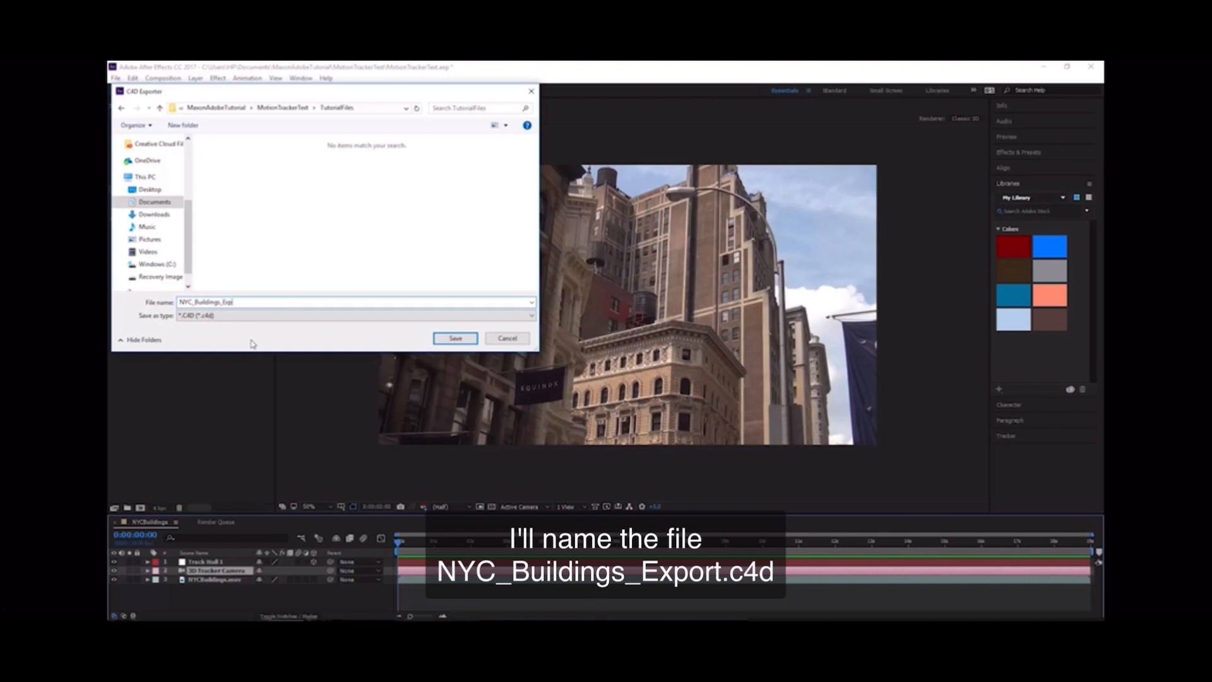
left_click(453, 338)
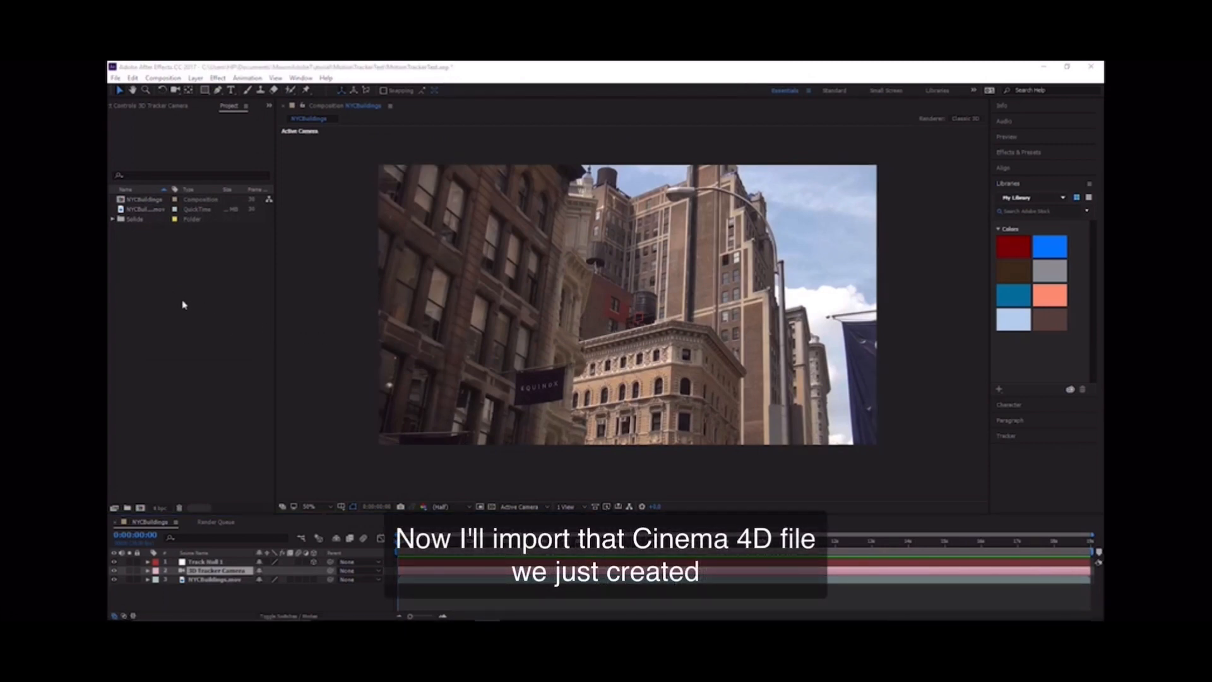
Step: Import the NYC_Buildings_Export Cinema 4D file into the project as footage and open its original in Cinema 4D Lite
right_click(184, 304)
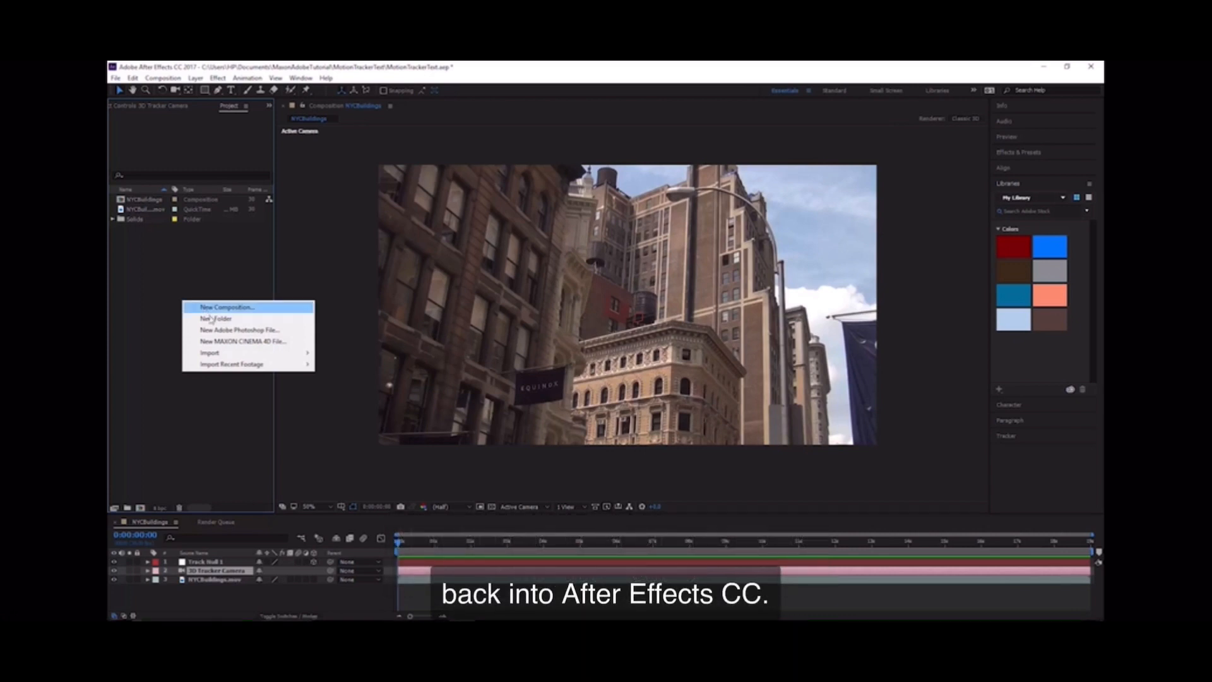
mouse_move(221, 355)
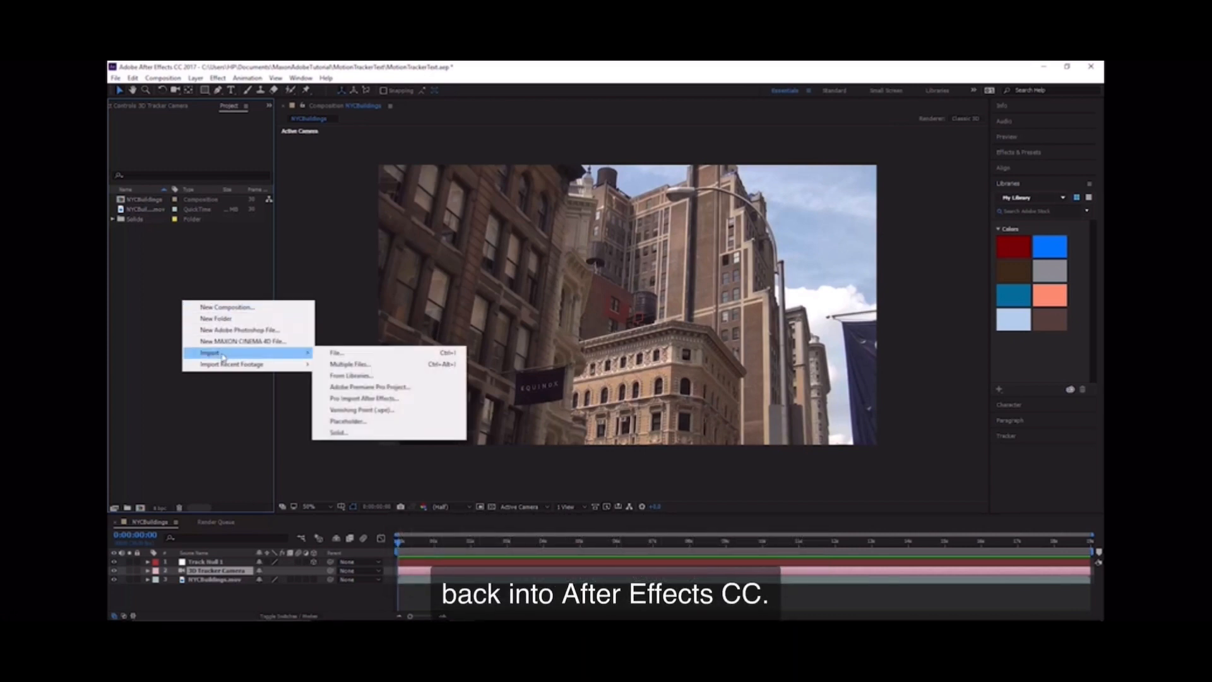
left_click(344, 354)
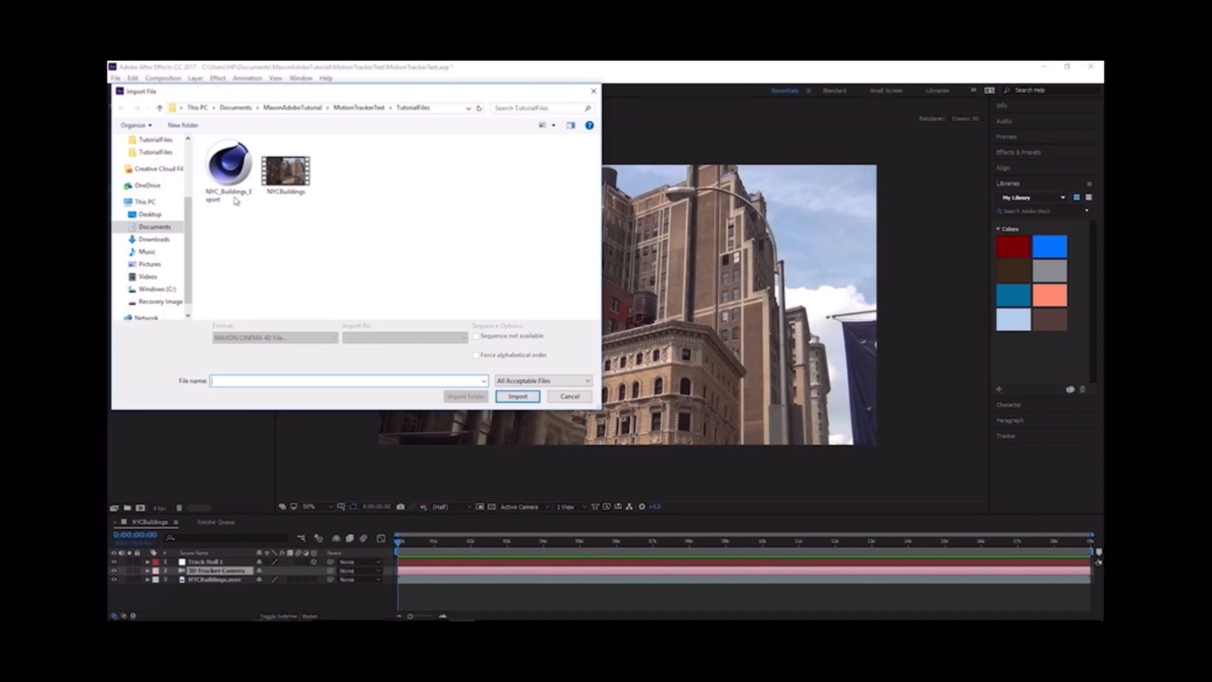
left_click(229, 176)
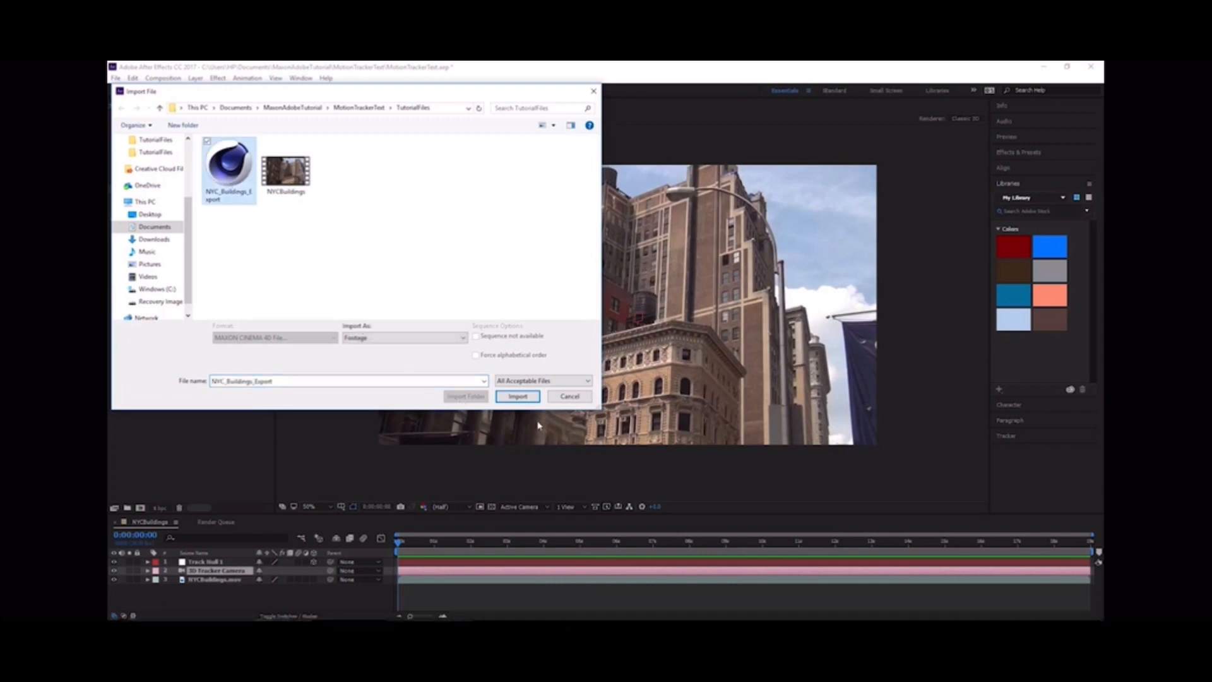
left_click(516, 396)
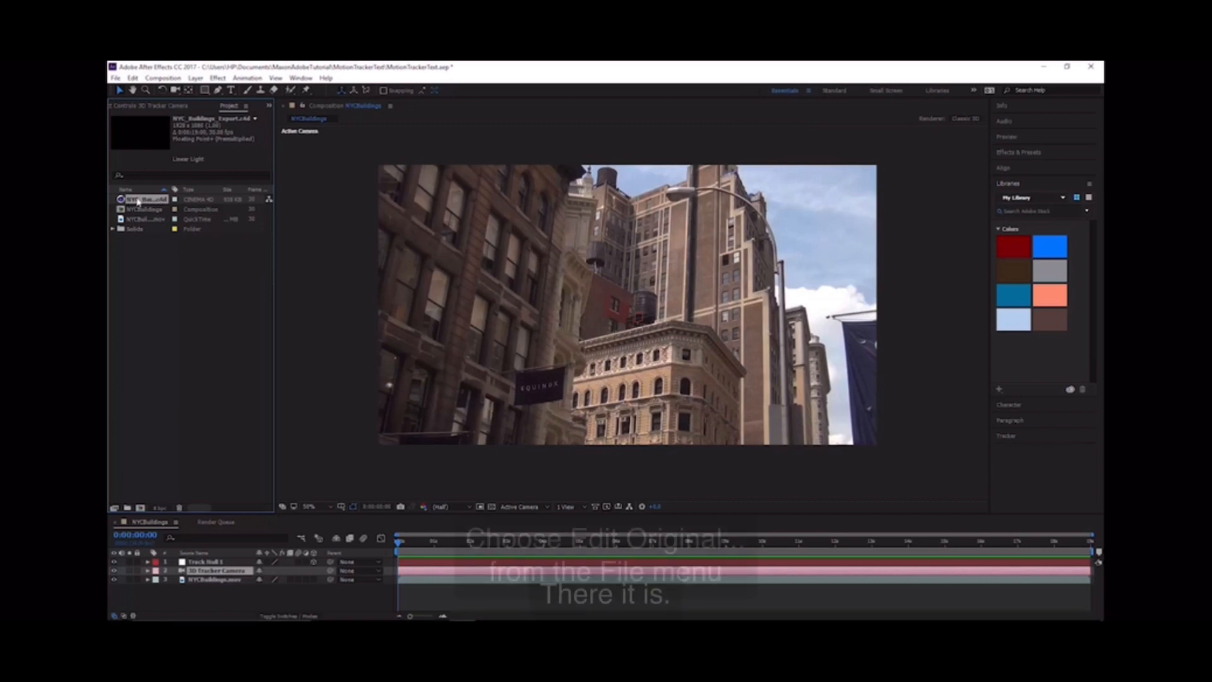
left_click(132, 77)
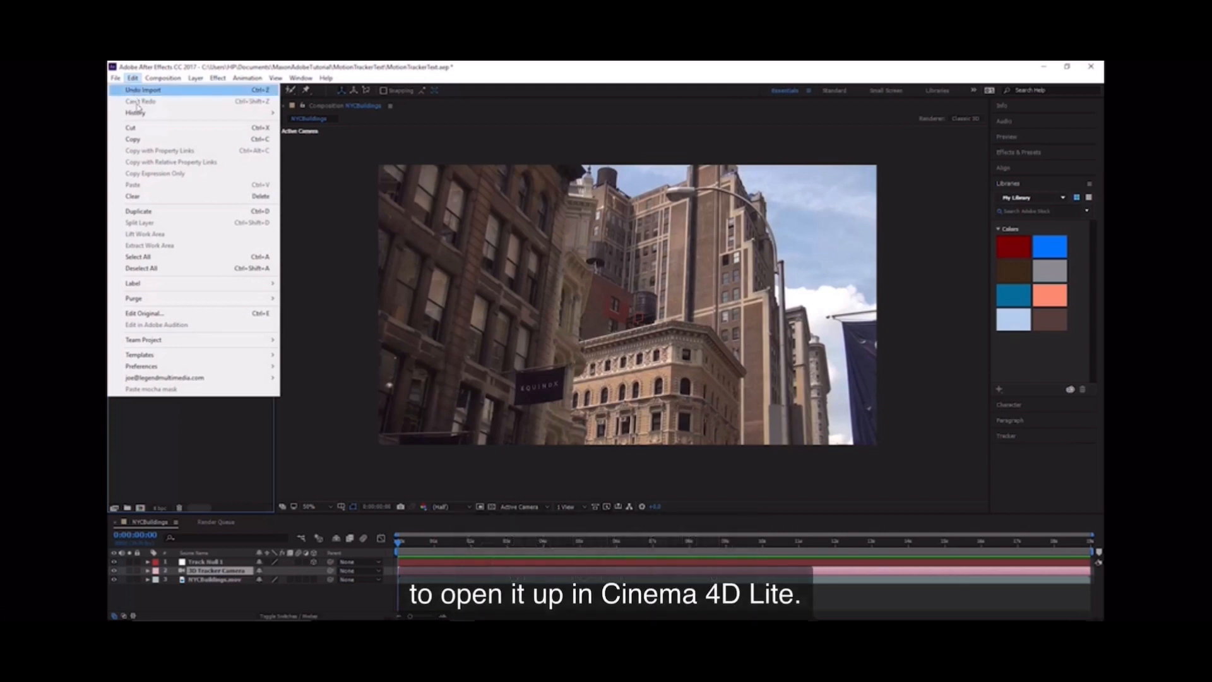
left_click(150, 313)
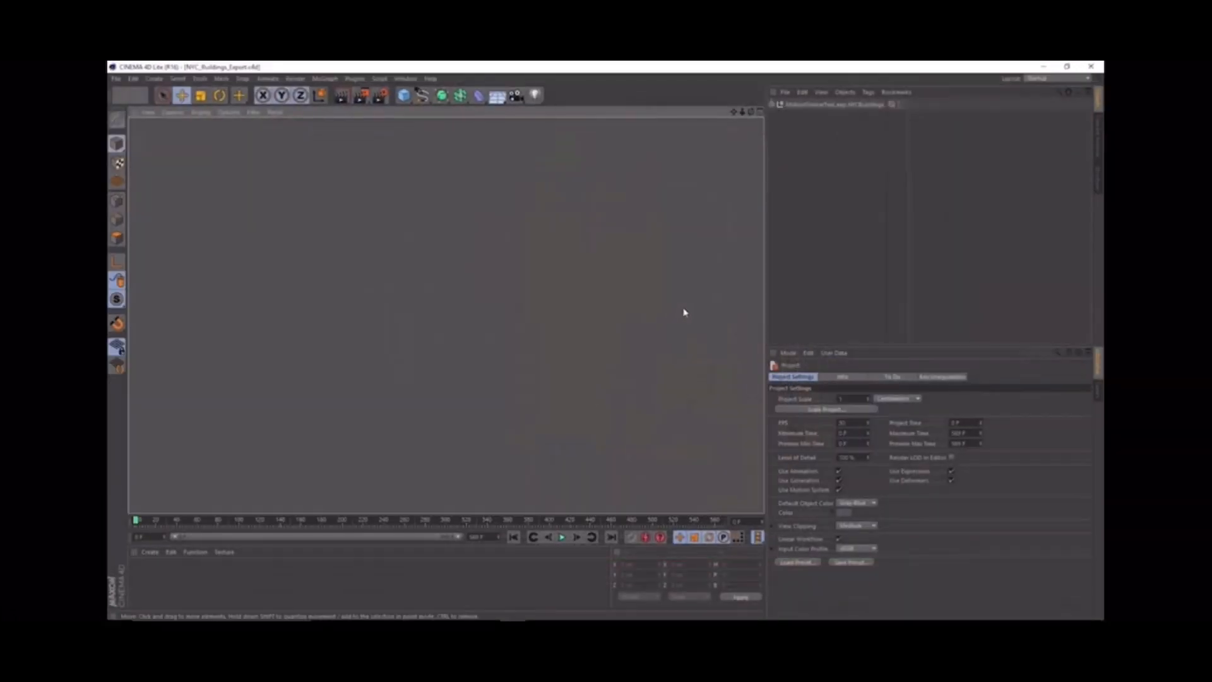
Step: Expand the exported composition's null and examine the 3D Tracker Camera and Track Null 1 over the animation
left_click(771, 104)
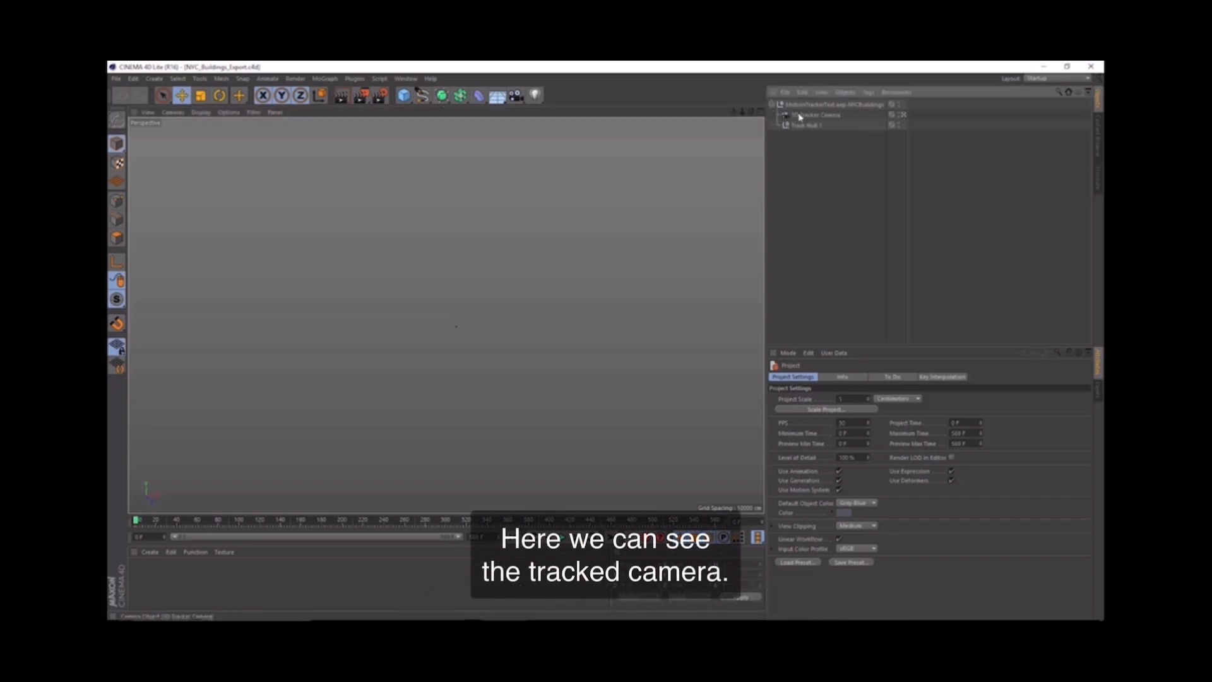
left_click(830, 115)
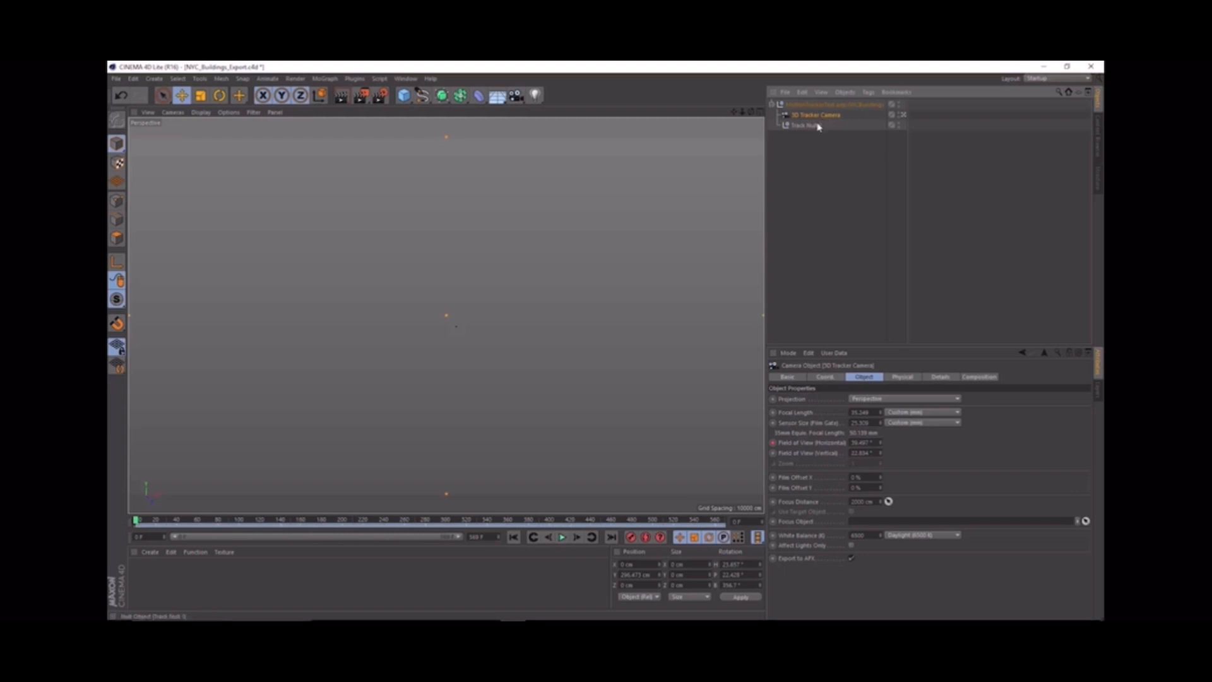
left_click(807, 127)
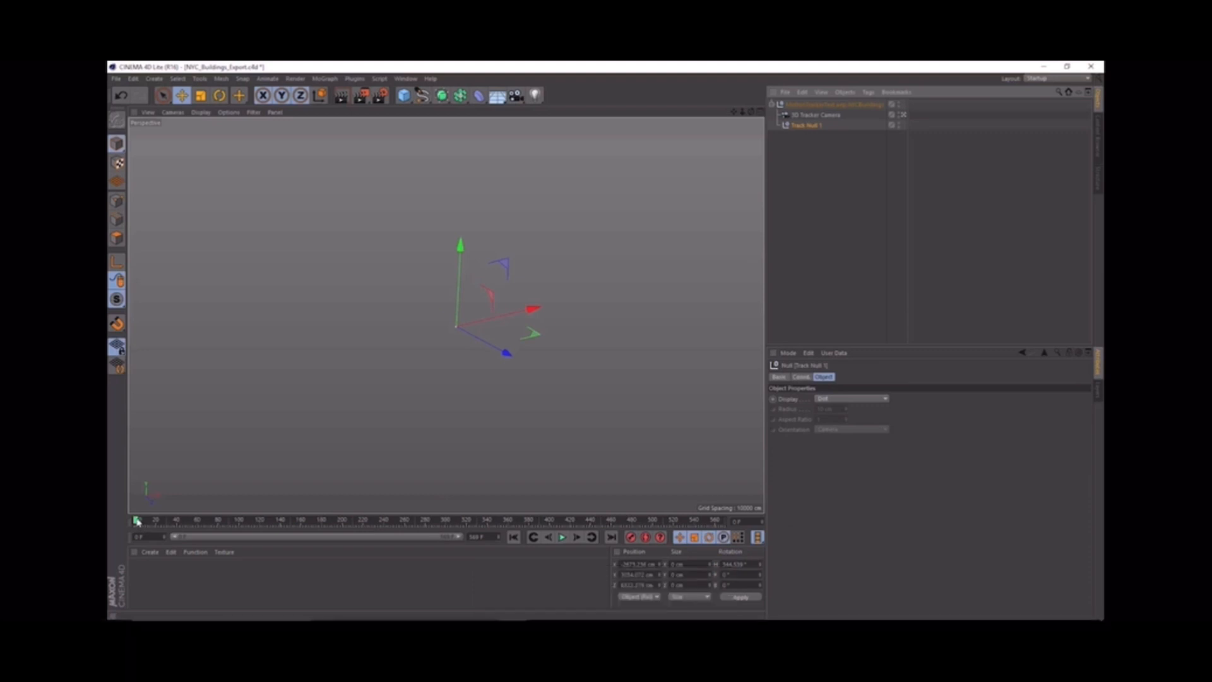
left_click_drag(138, 523, 347, 538)
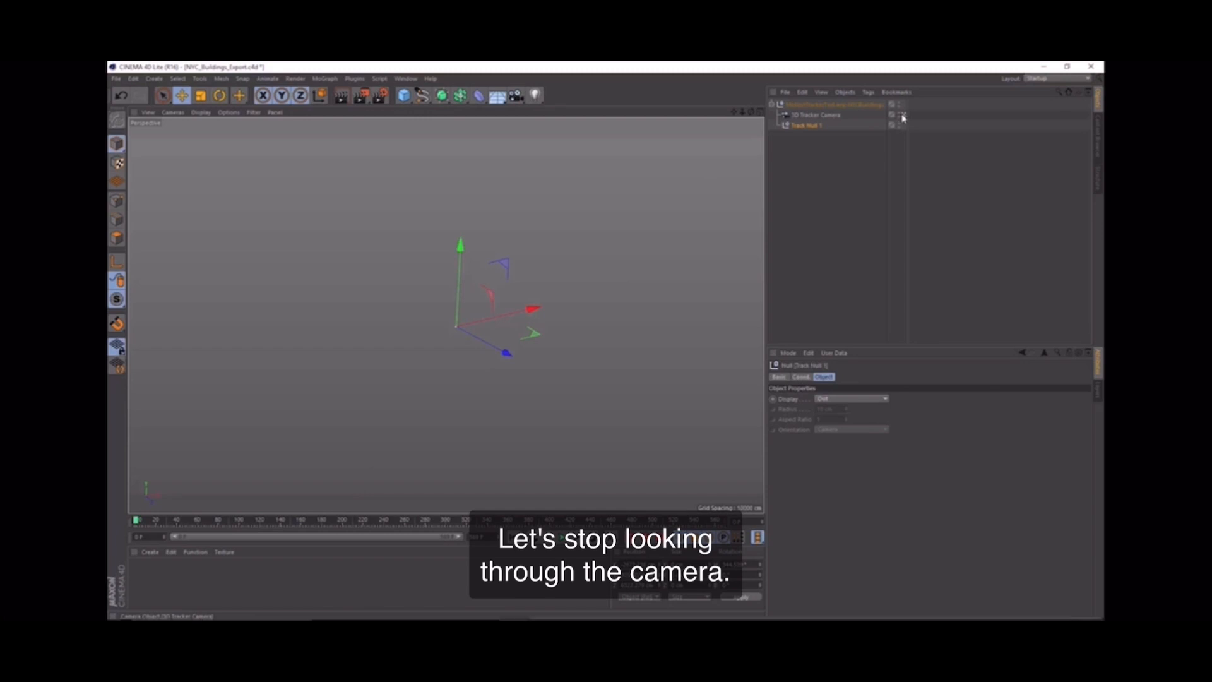
Step: Stop looking through the 3D Tracker Camera and examine its movement relative to Track Null 1 from outside over the animation
left_click(901, 114)
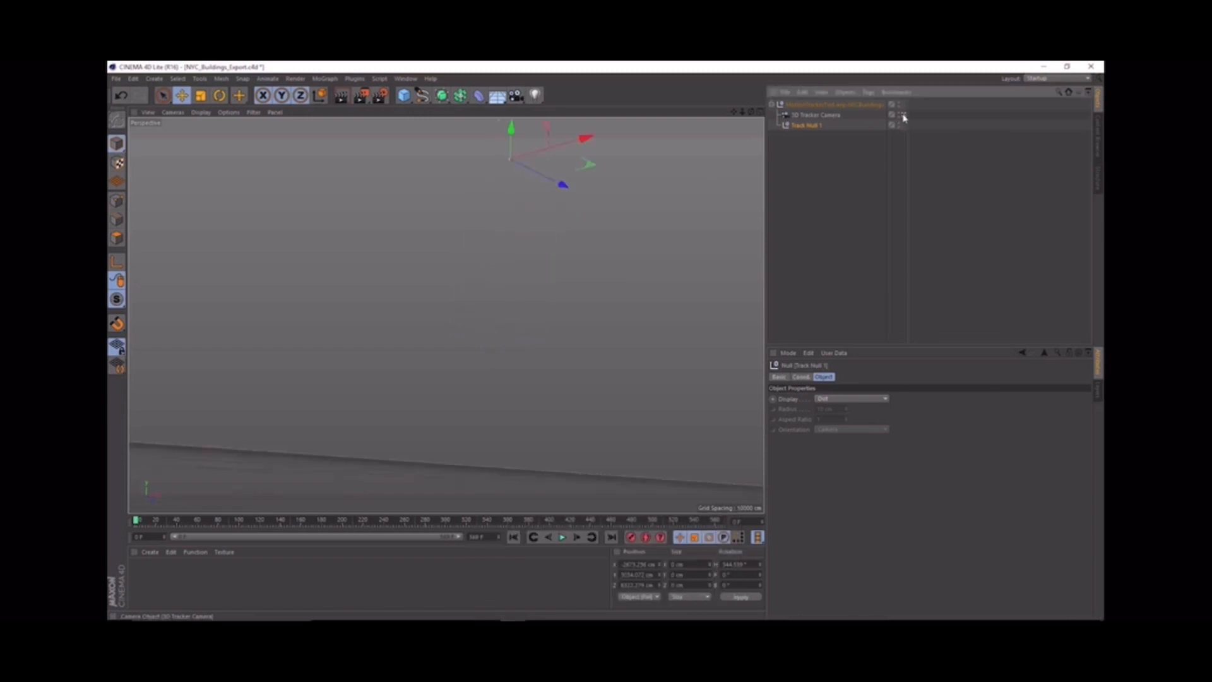
scroll(566, 318, "down", 5)
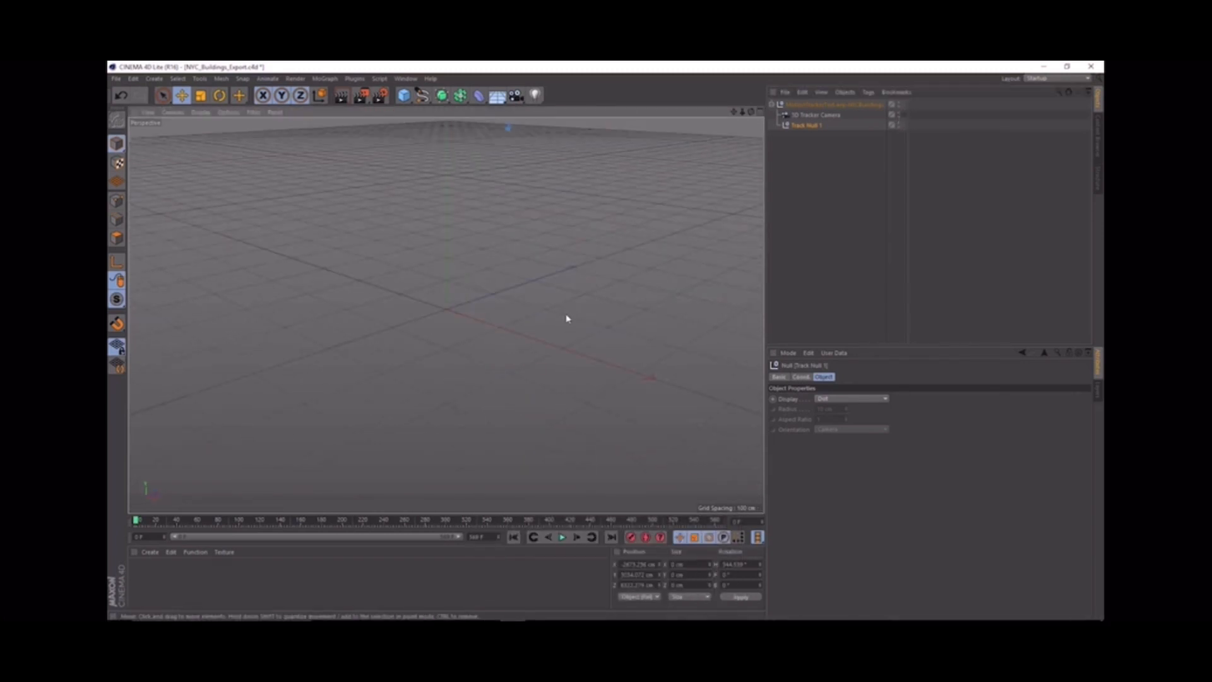
scroll(564, 316, "down", 8)
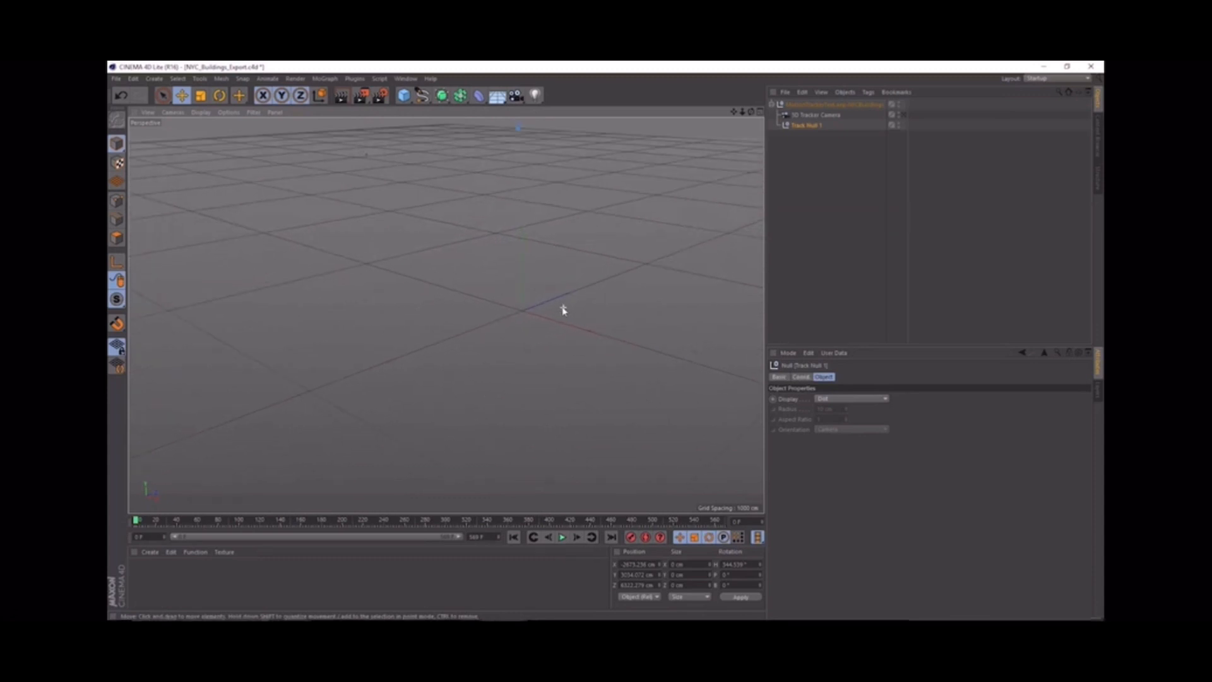
scroll(563, 307, "down", 6)
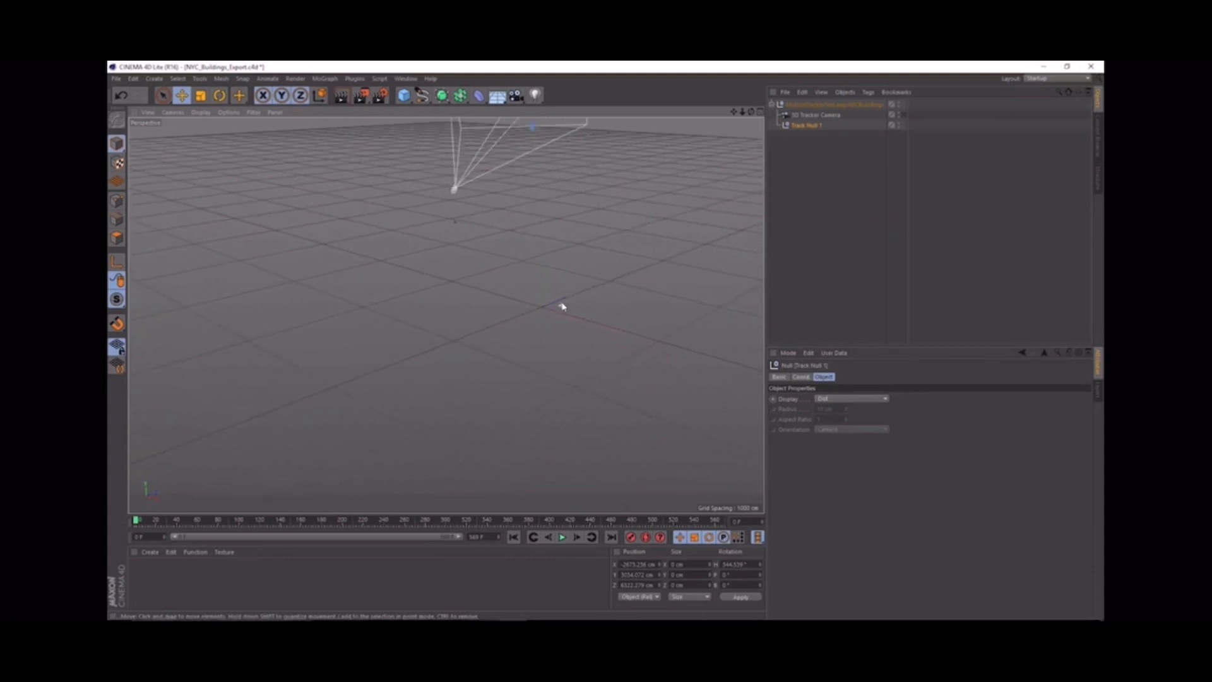
middle_click_drag(567, 189, 449, 376, "alt")
left_click_drag(426, 351, 409, 306, "alt")
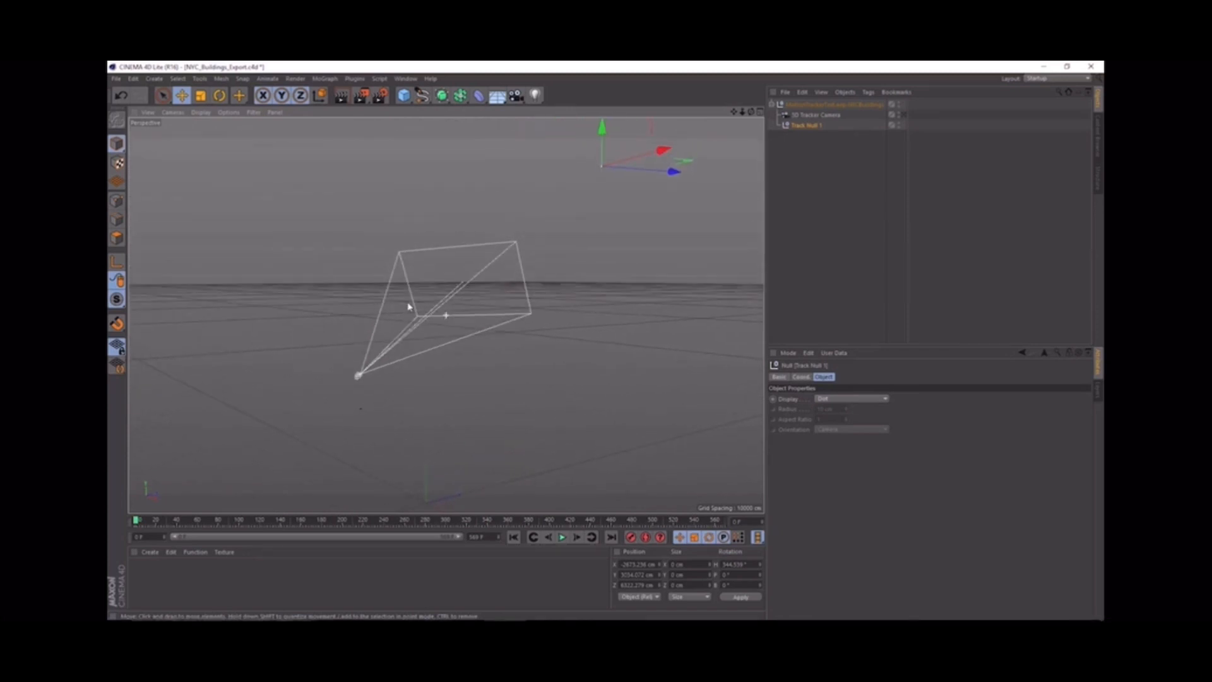
right_click_drag(408, 306, 468, 349, "alt")
middle_click_drag(468, 349, 419, 377, "alt")
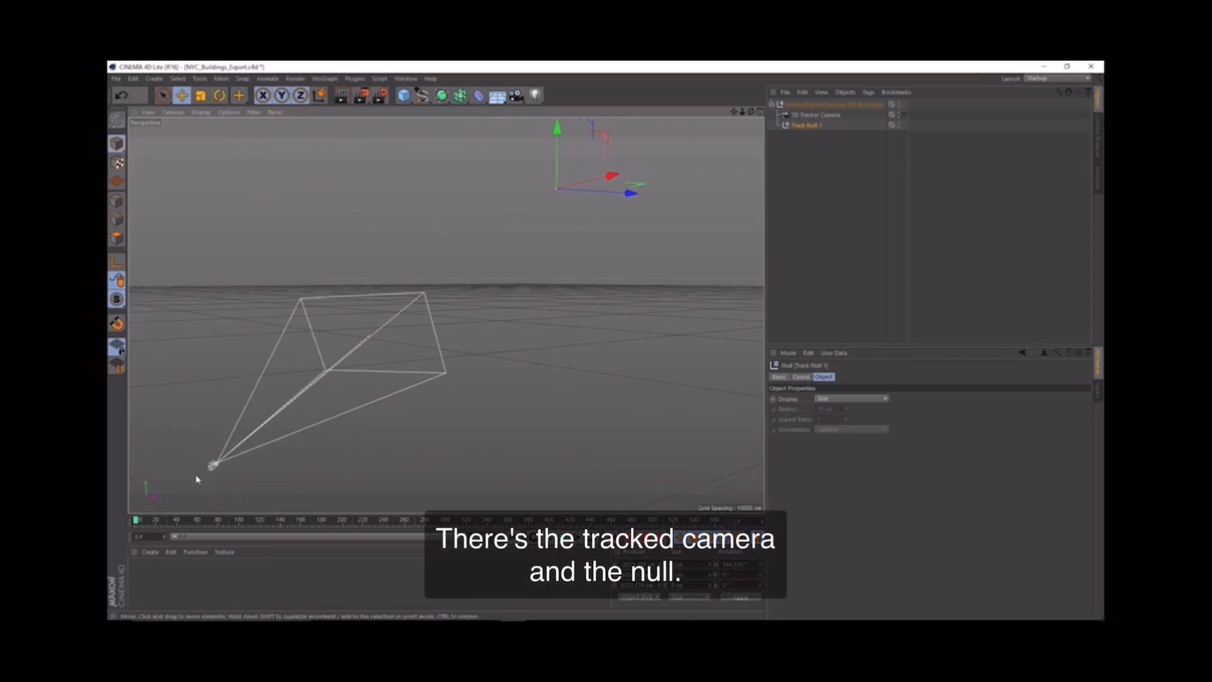
left_click_drag(138, 524, 666, 601)
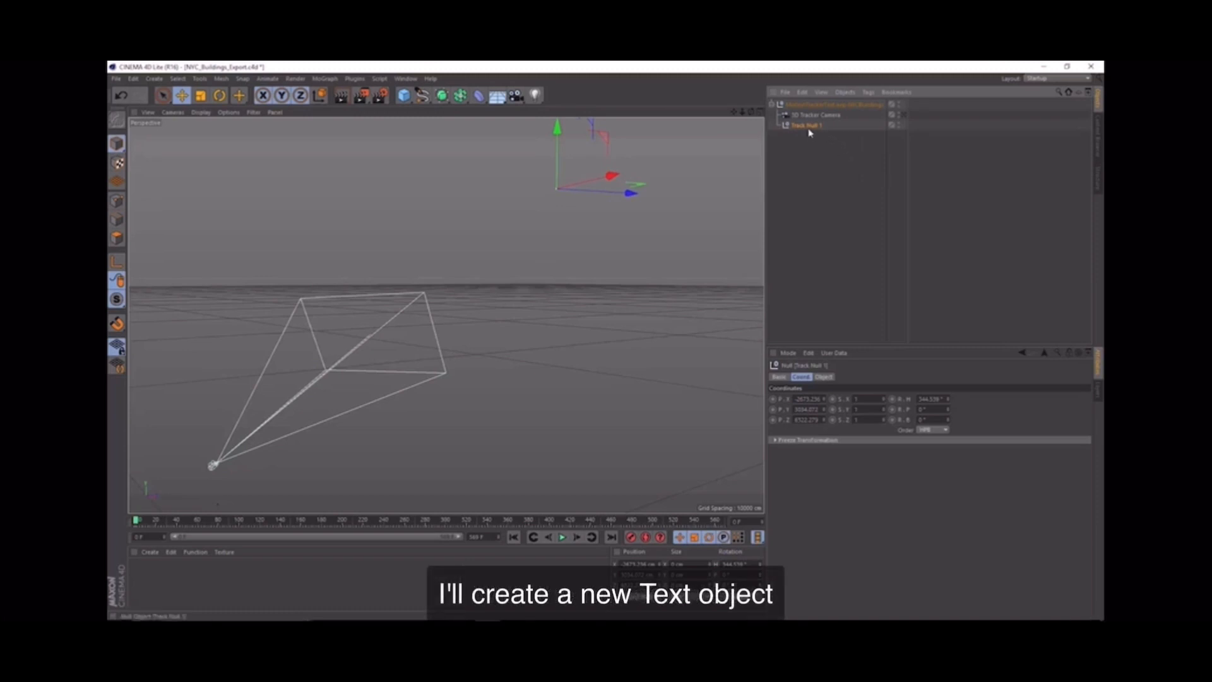
Step: Add a Text spline as a child of Track Null 1 and set its X, Y, Z position and heading rotation to 0
left_click(422, 95)
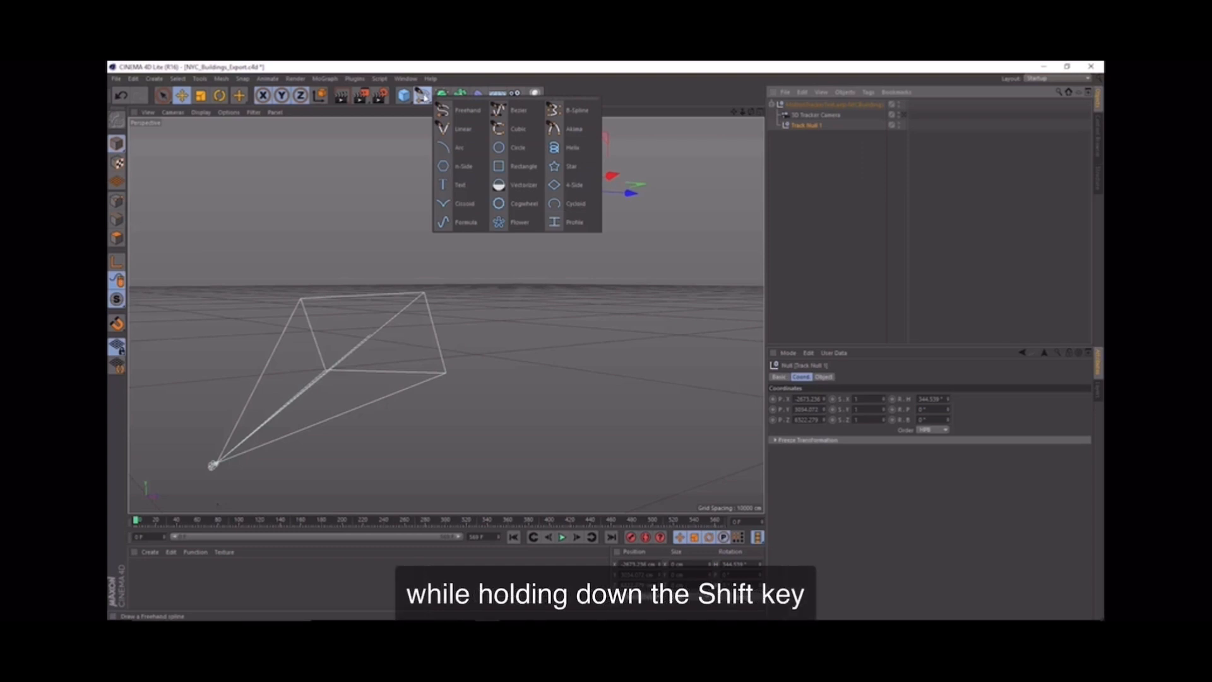
left_click(452, 186, "shift")
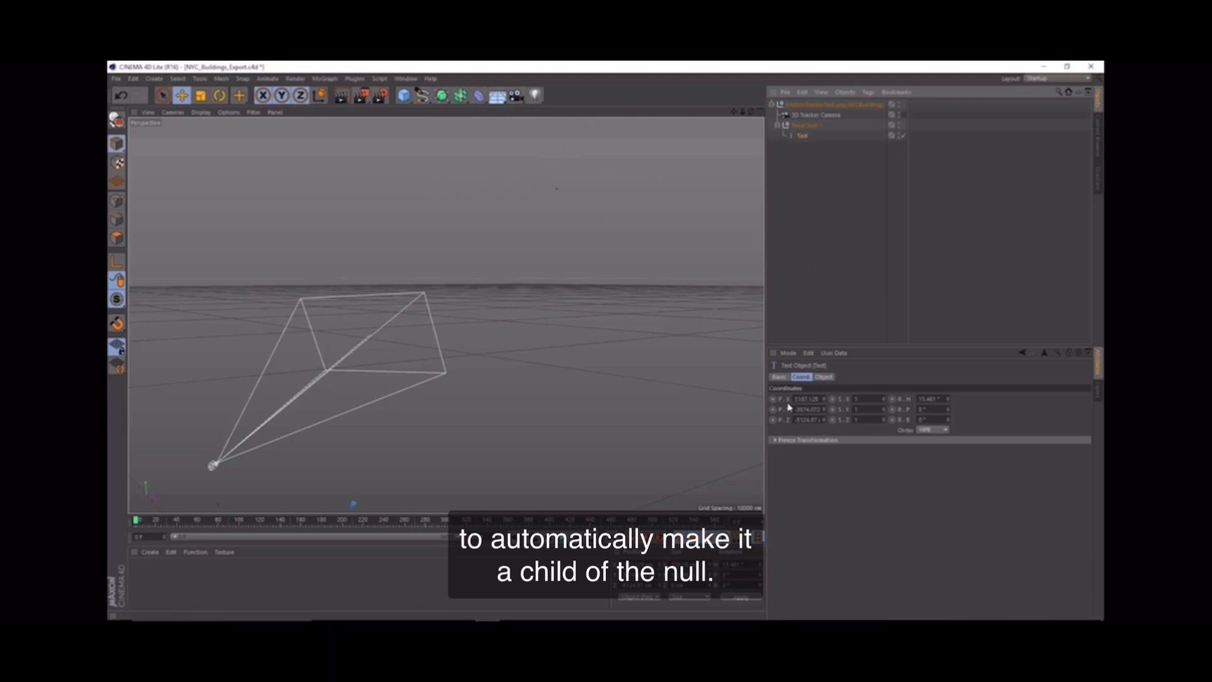
double_click(807, 399)
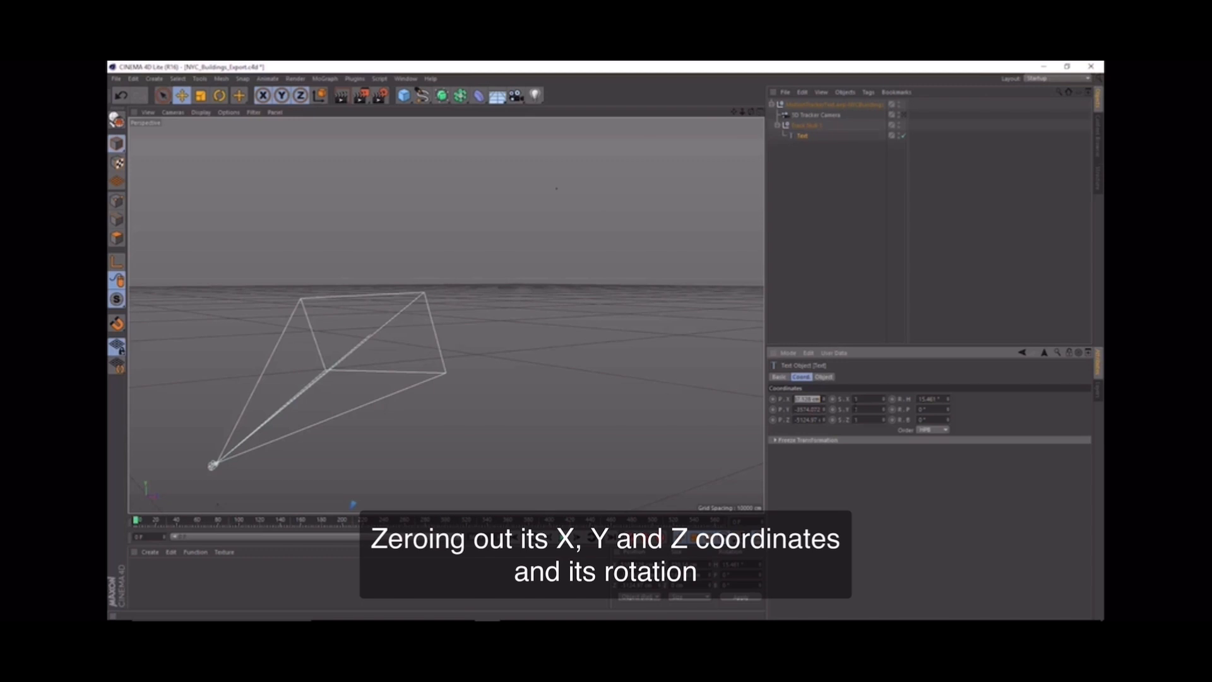
type("0")
key("Tab")
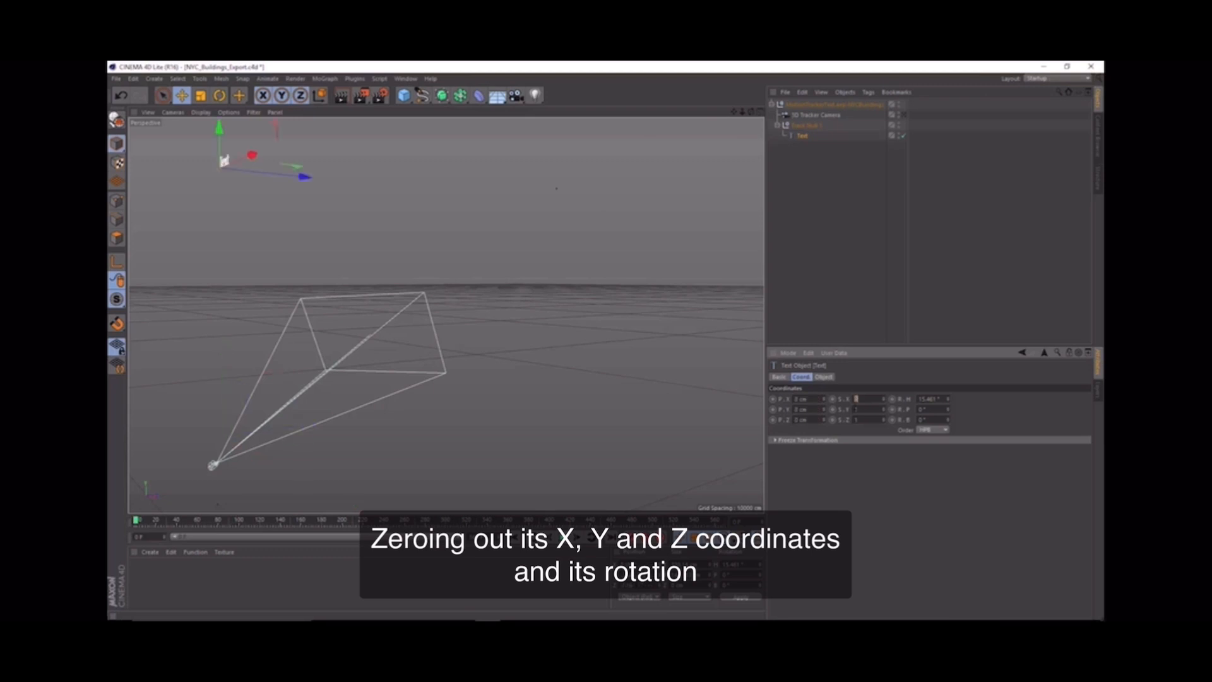
key("Tab")
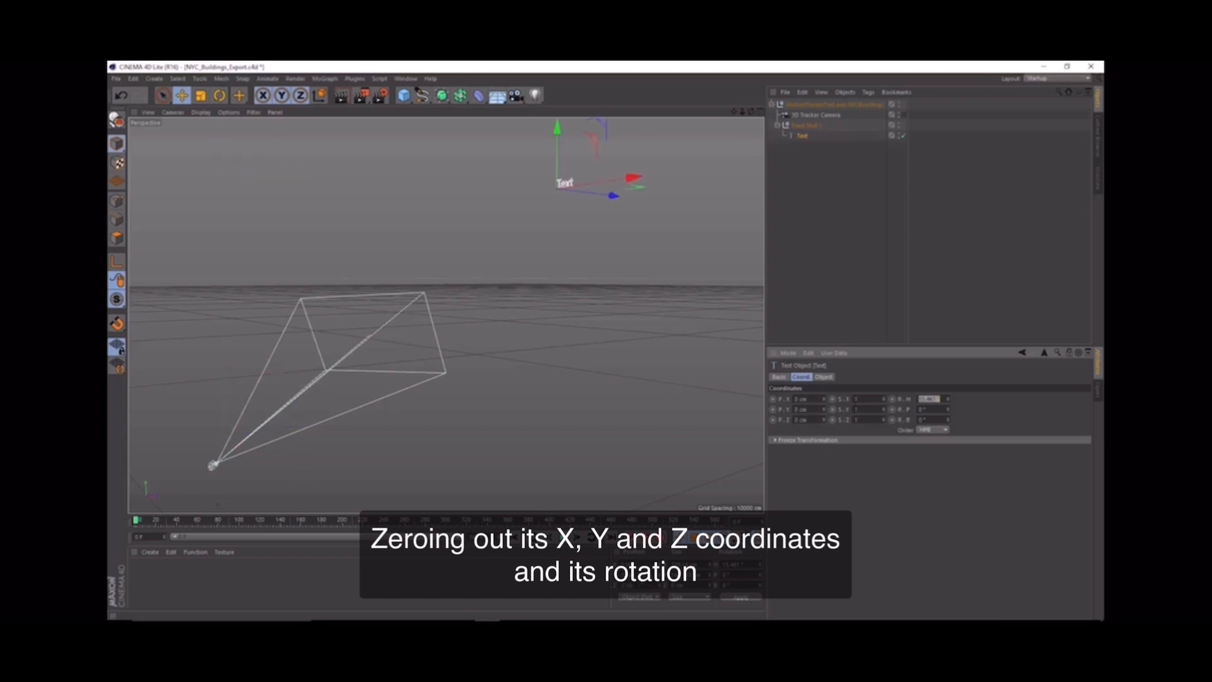
type("0")
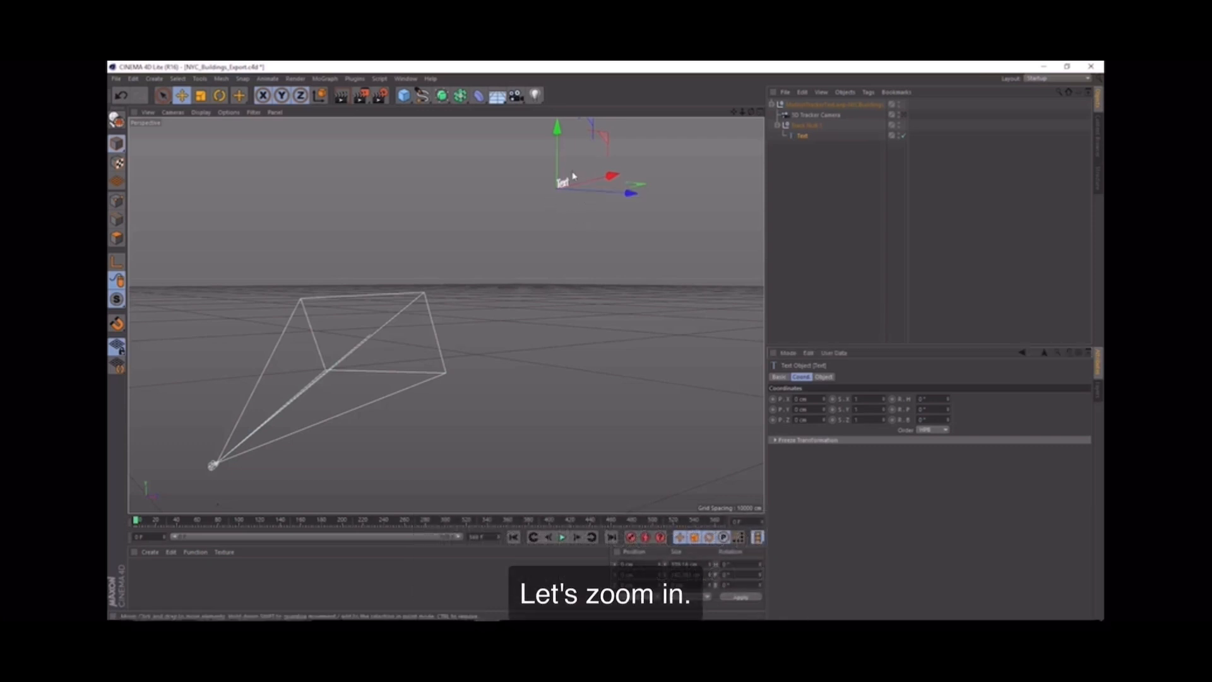
Step: Change the Text spline's content to NEW YORK CITY, with each word on its own line
scroll(571, 173, "up", 1)
scroll(572, 176, "up", 5)
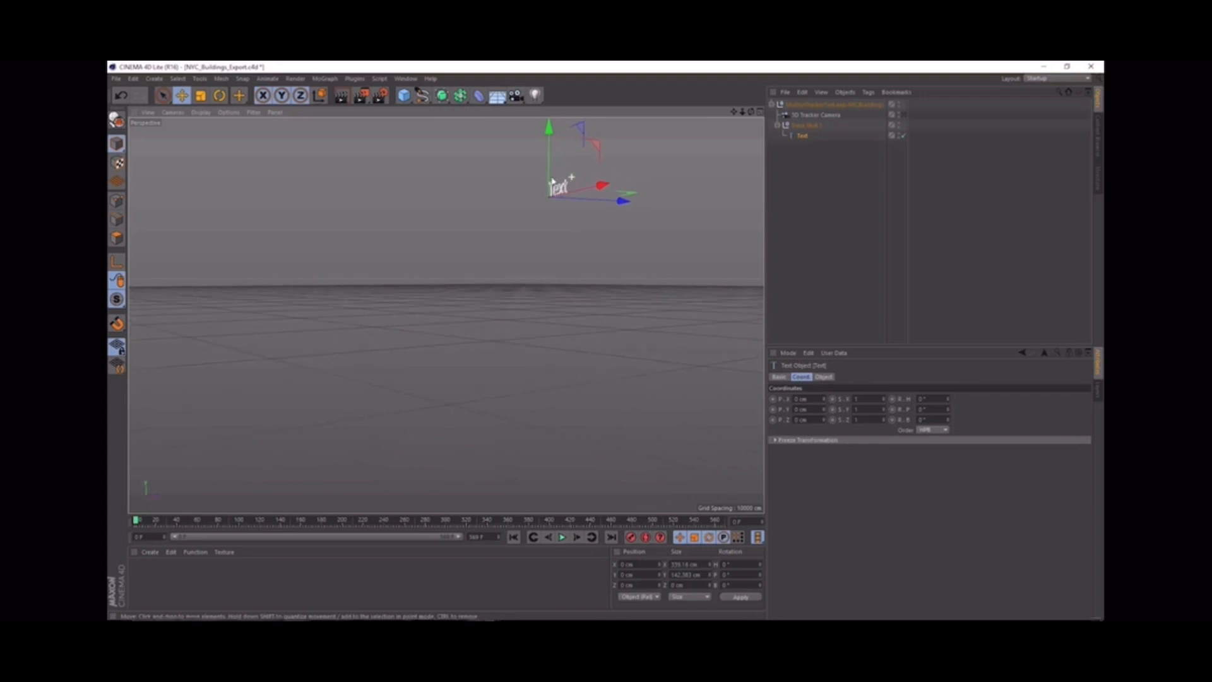
scroll(552, 182, "up", 5)
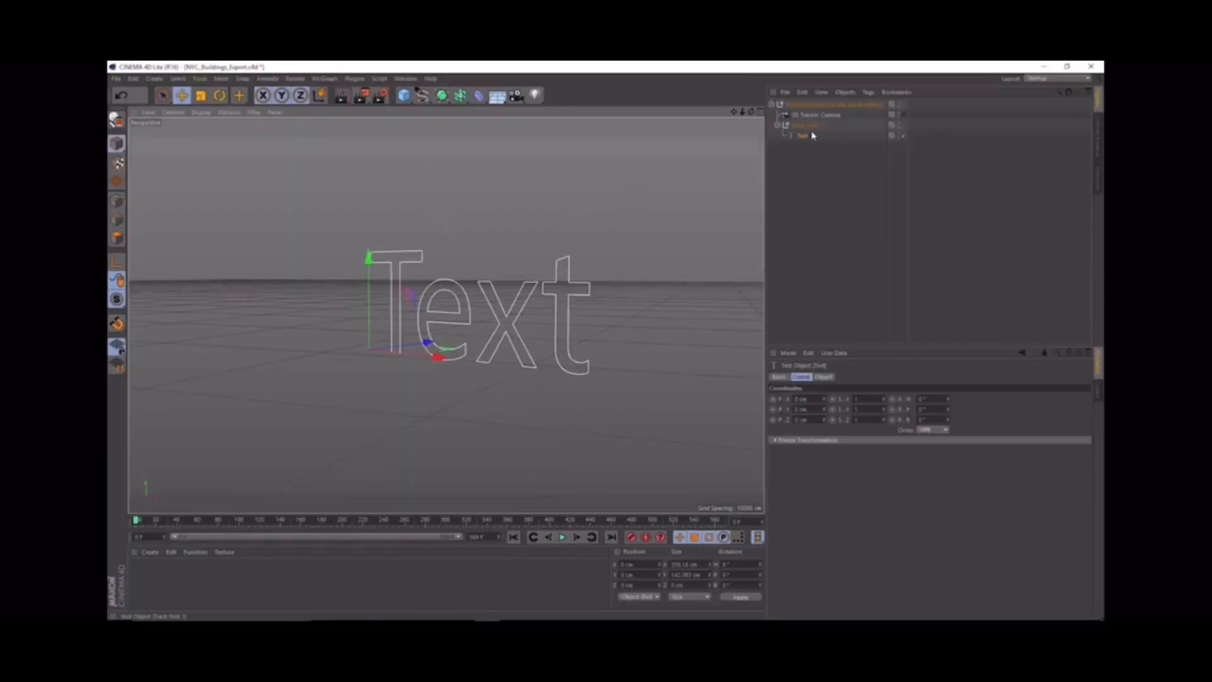
left_click(803, 138)
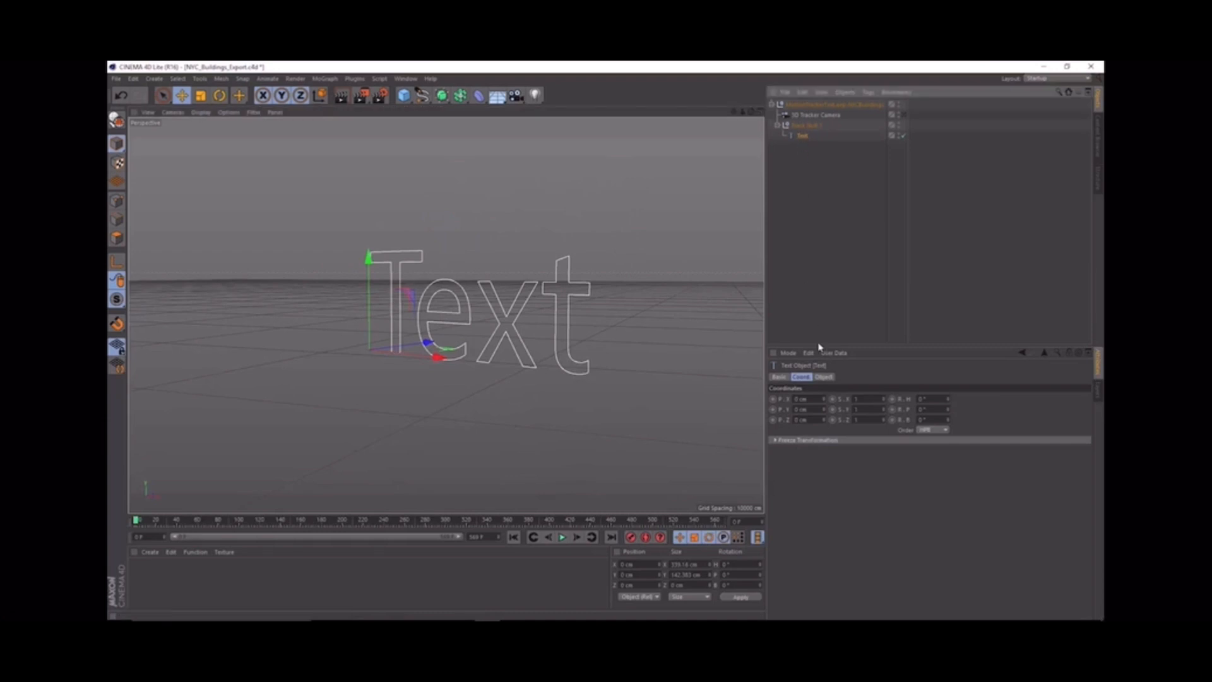
left_click(823, 377)
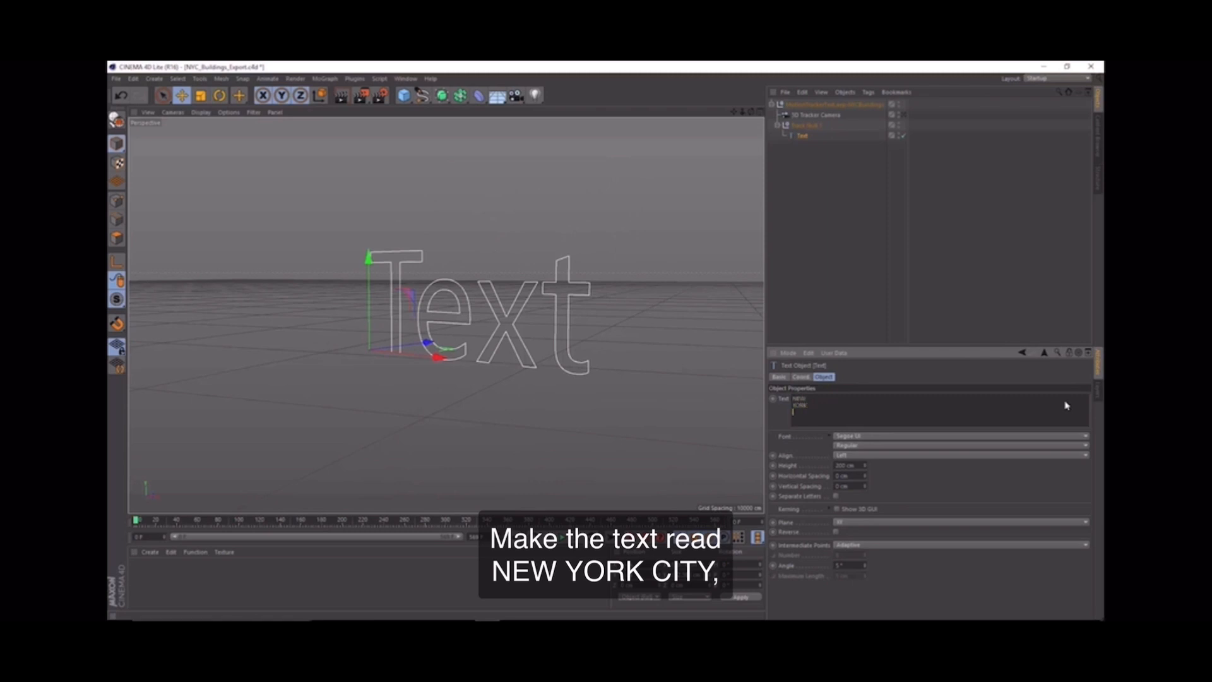
type("CITY")
left_click(611, 339)
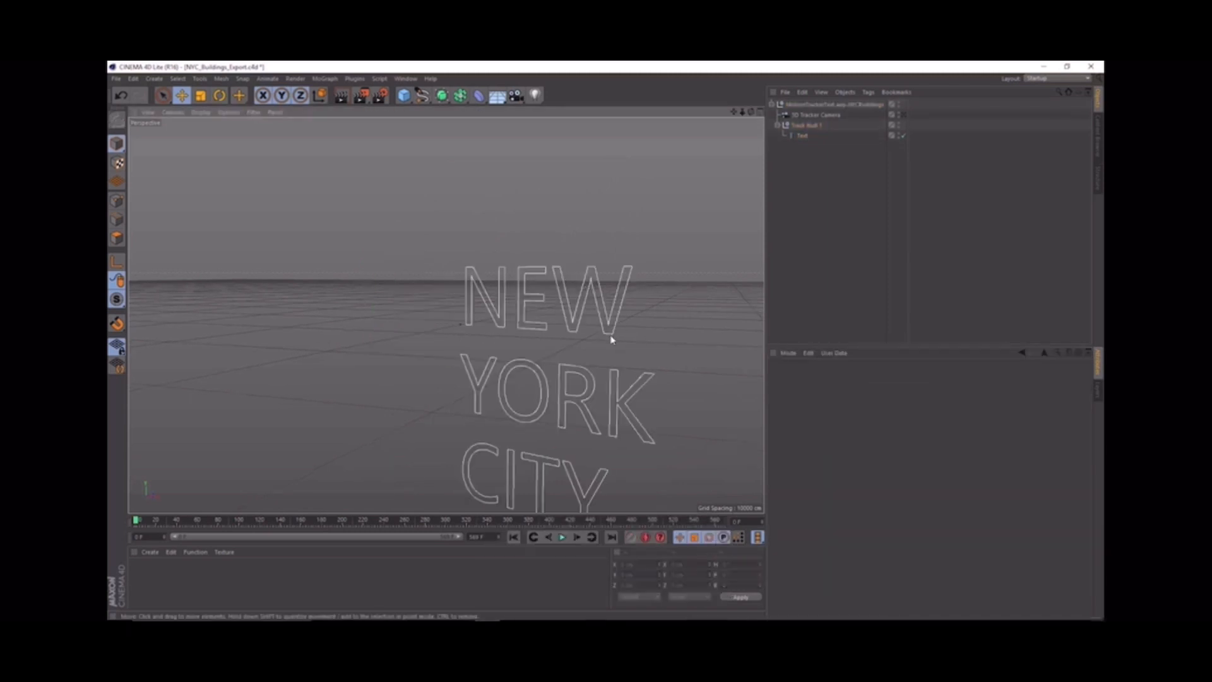
Step: Set the Text spline's alignment to Middle and its font to Arial Black
left_click_drag(605, 331, 531, 245)
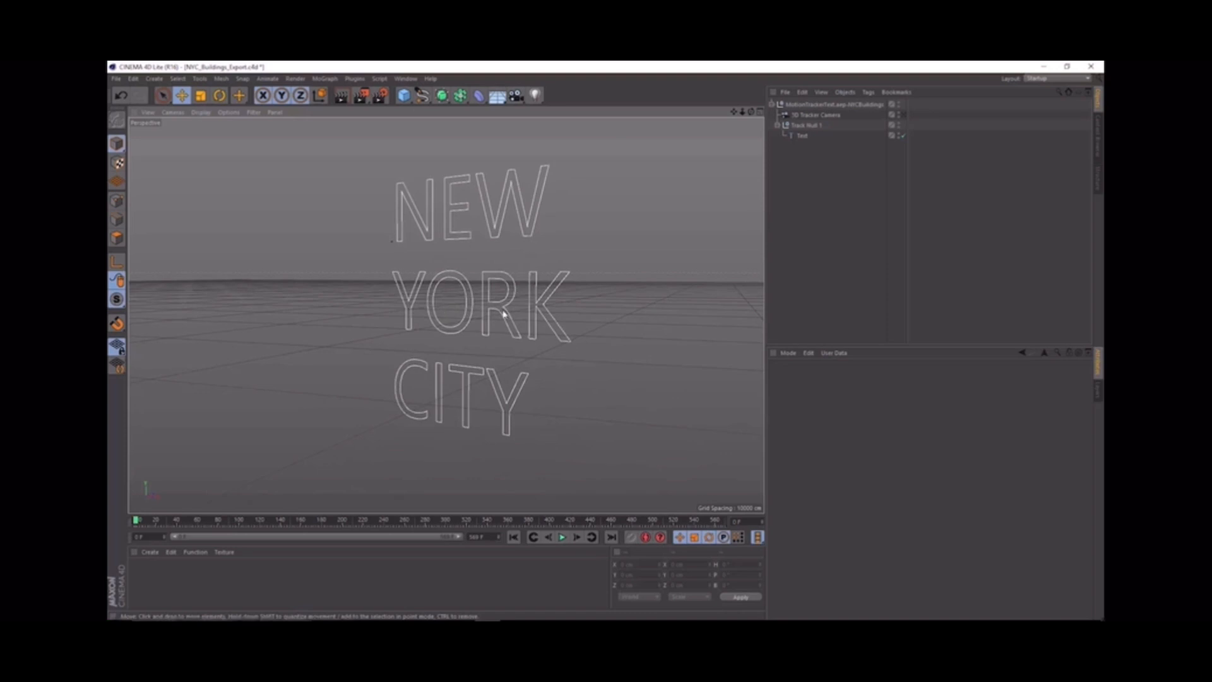
left_click_drag(504, 313, 540, 316, "alt")
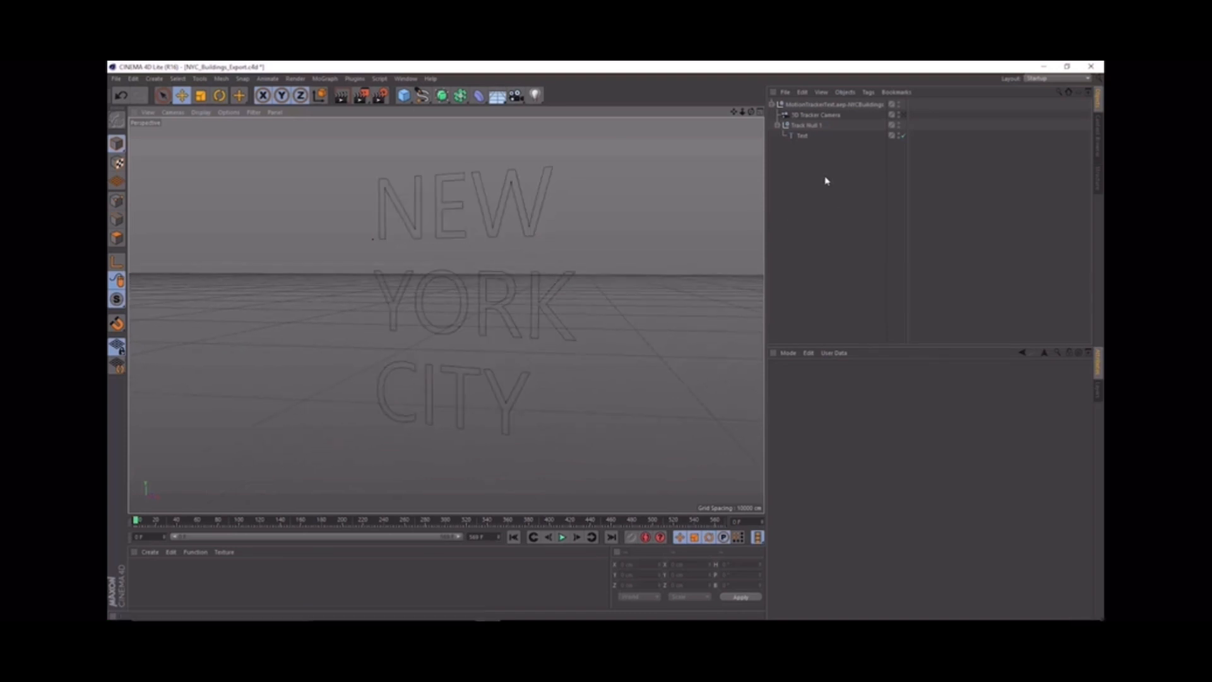
left_click(802, 136)
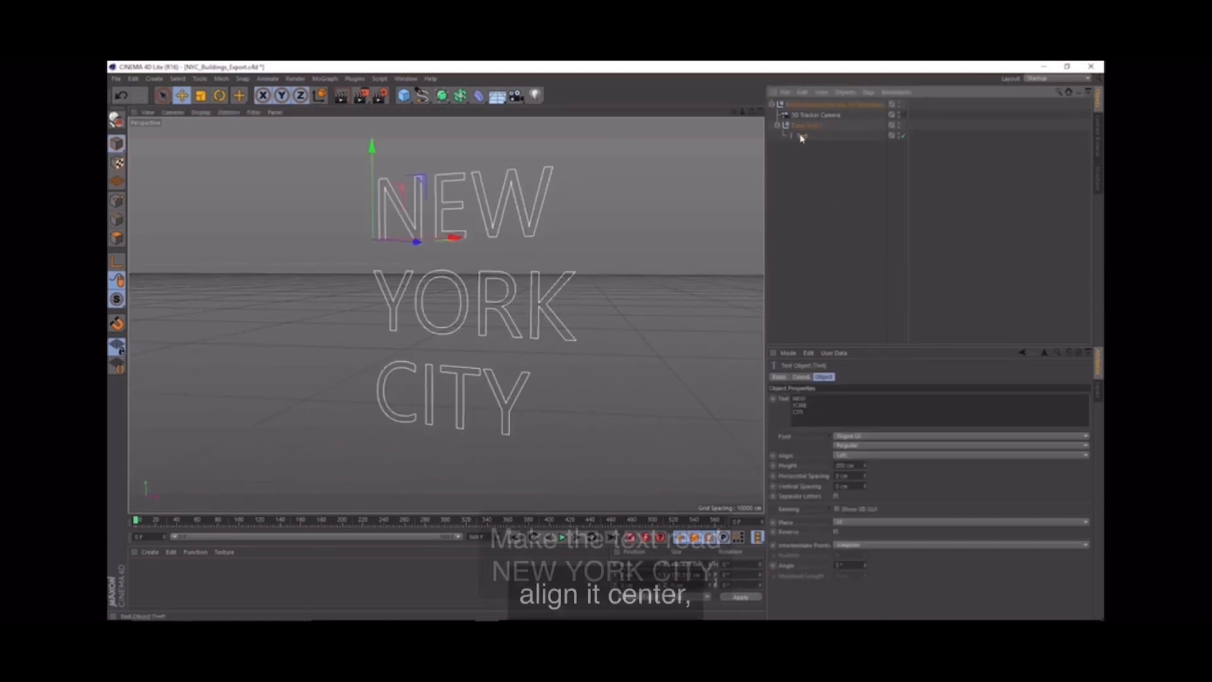
left_click(857, 455)
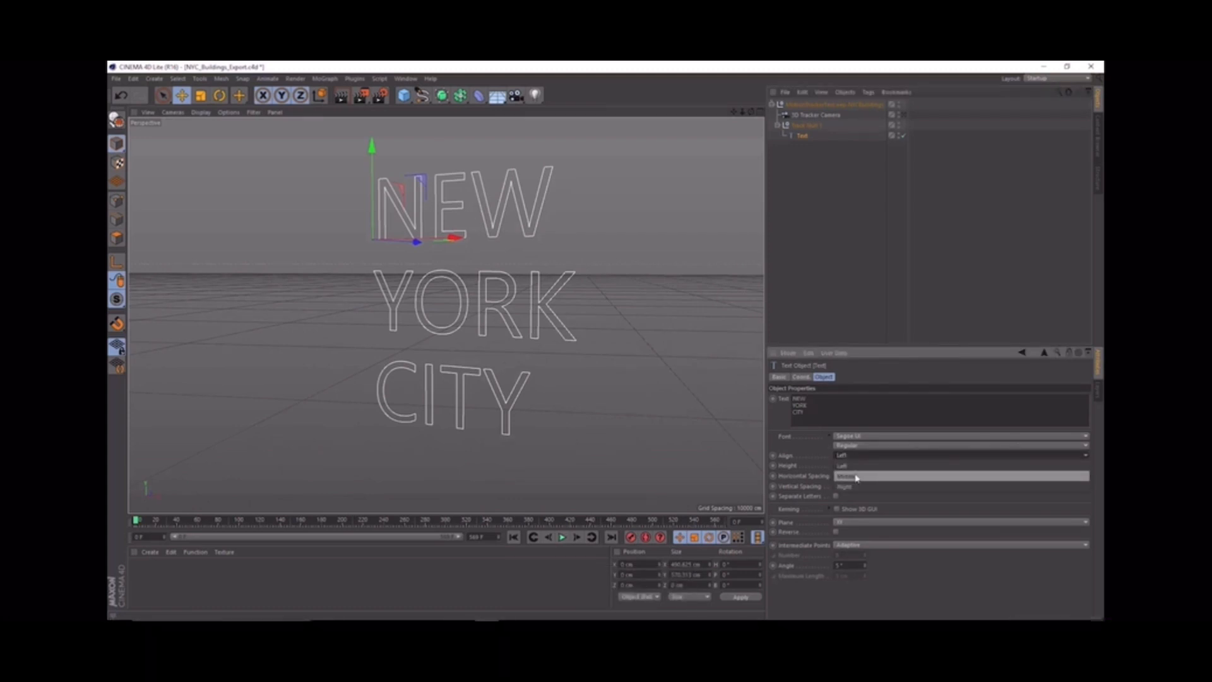
left_click(856, 476)
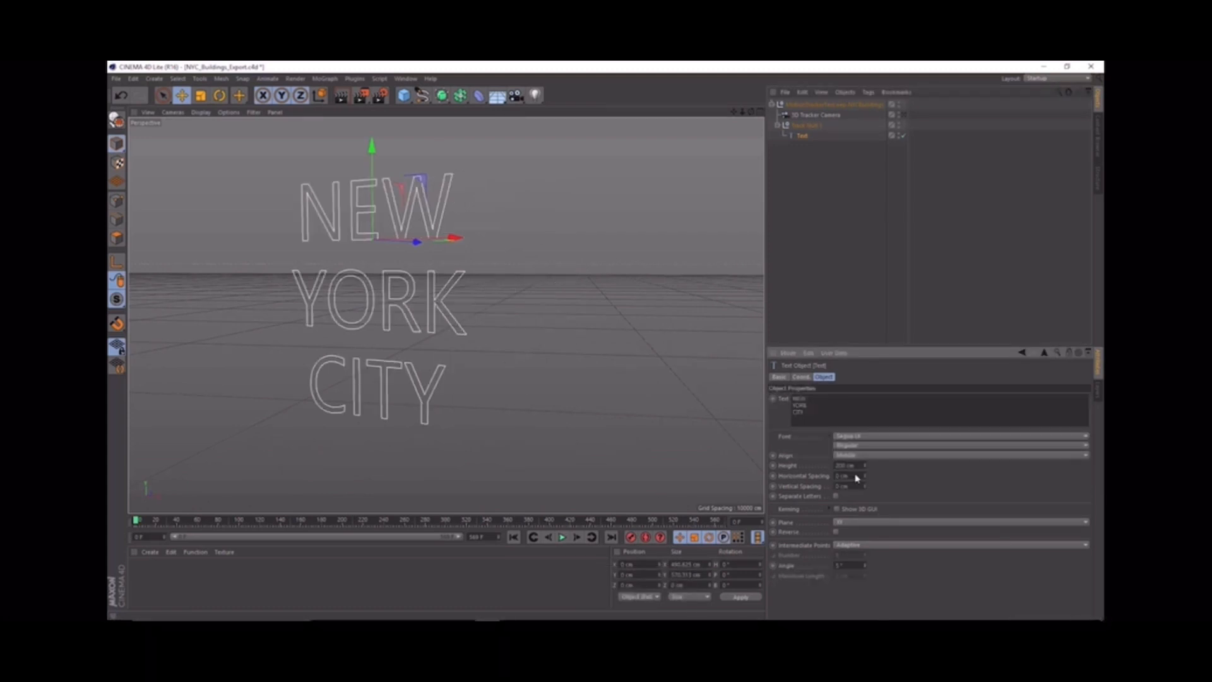
left_click(861, 437)
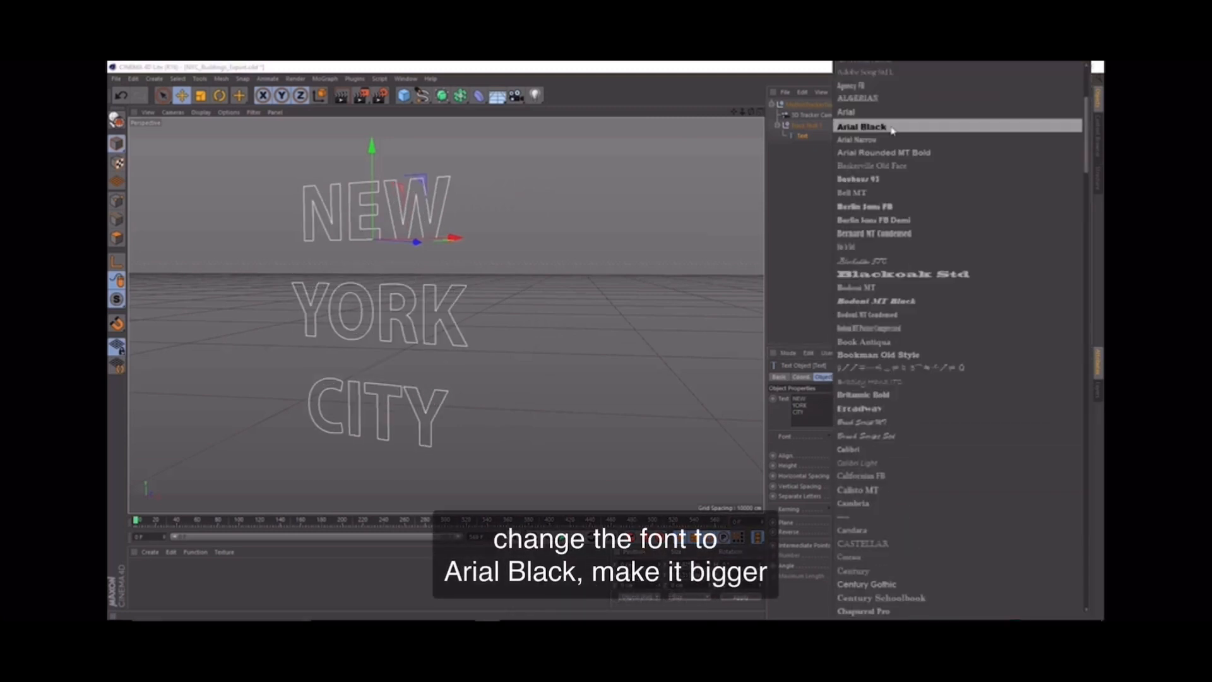
left_click(890, 127)
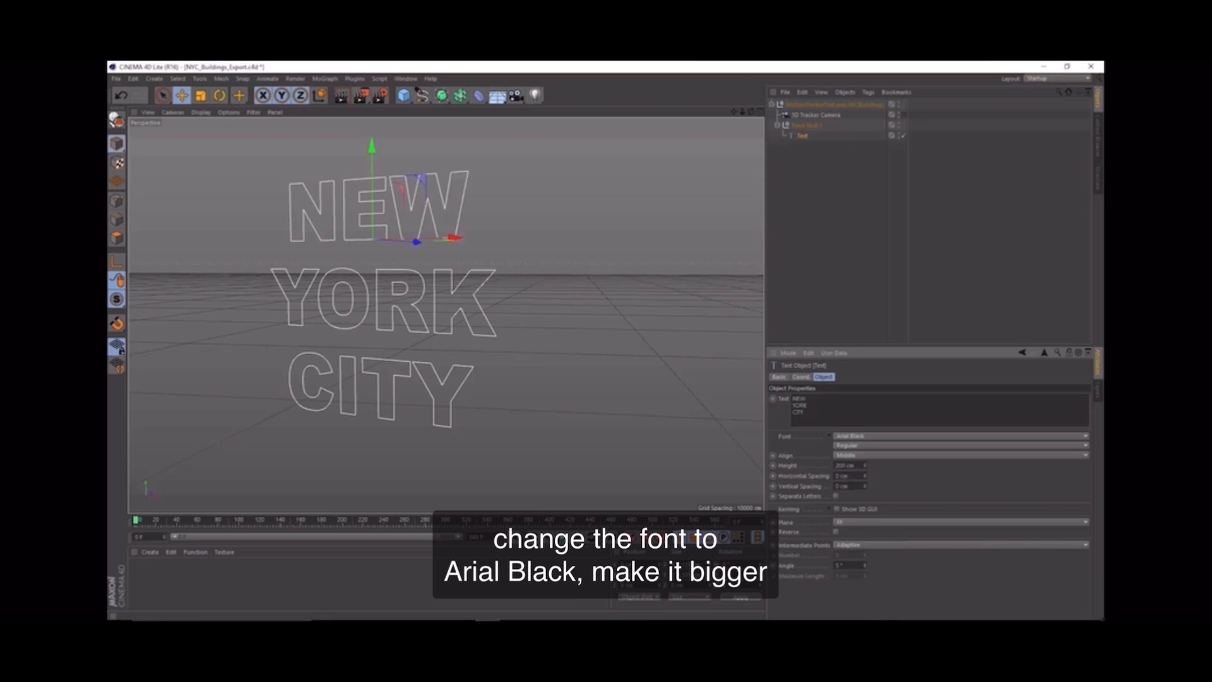
Step: Set the text height to 360 cm and tighten the vertical spacing to about -102 cm
type("5")
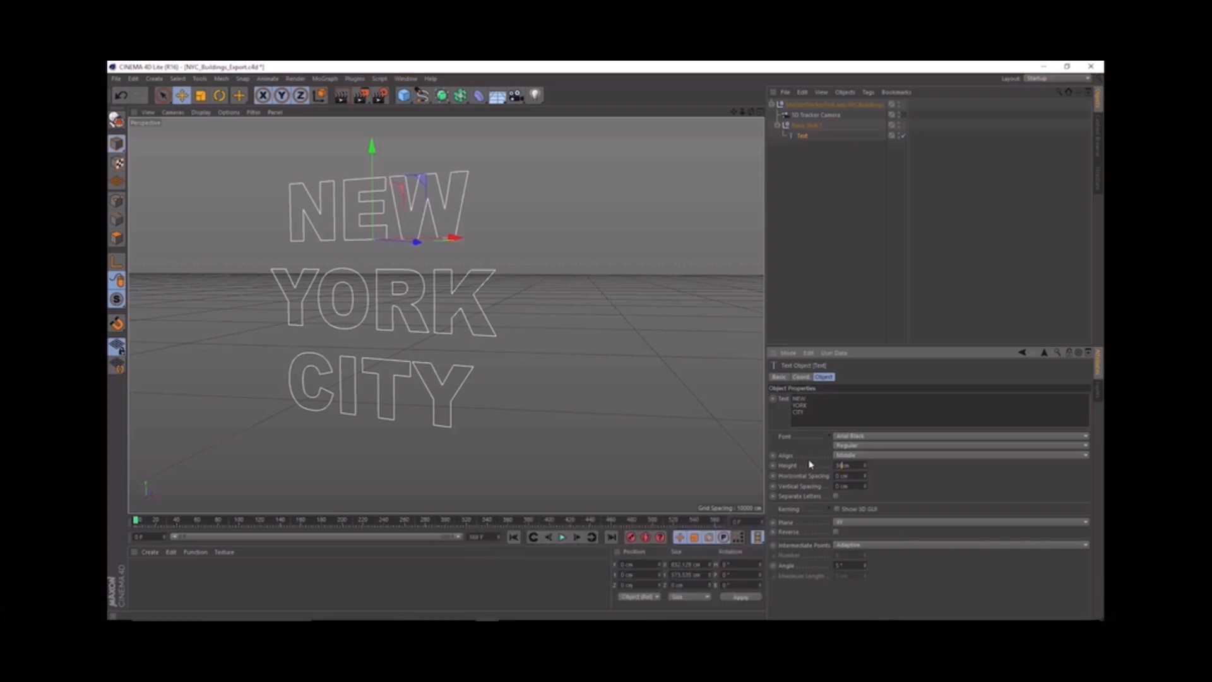
key("Return")
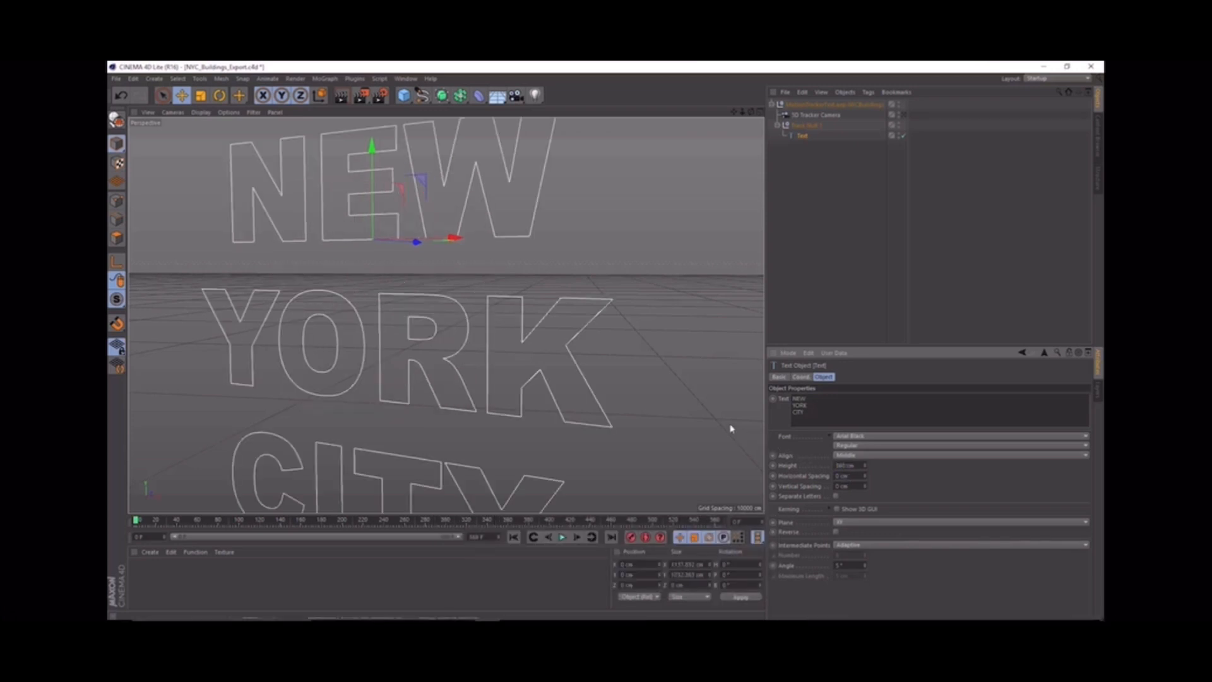
scroll(576, 372, "up", 3)
scroll(575, 369, "down", 4)
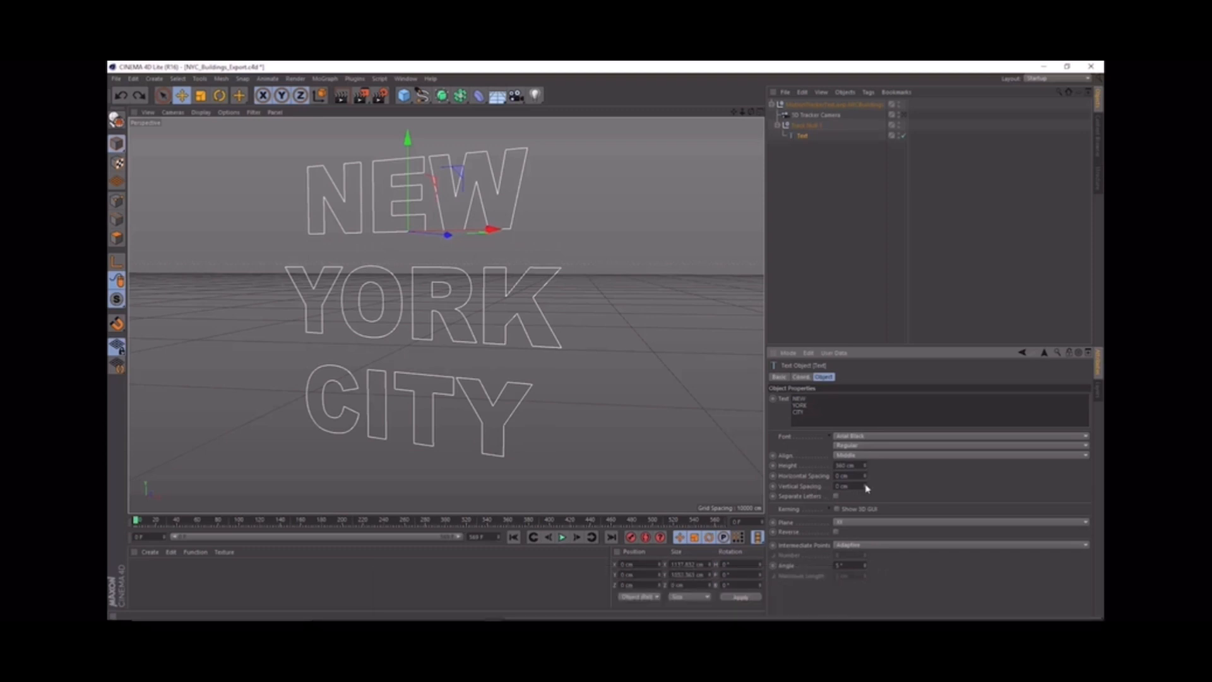
left_click_drag(864, 487, 865, 532)
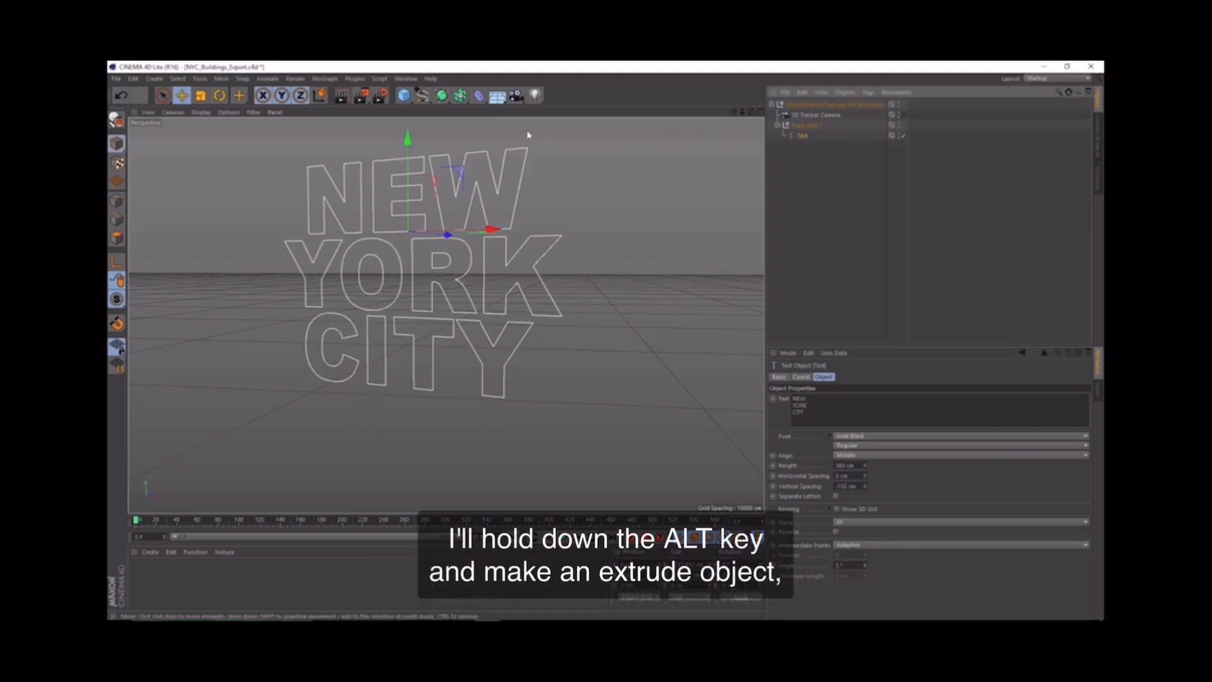
Step: Add an Extrude object as the parent of the Text spline and increase its Z movement to about 300 cm
left_click(442, 100)
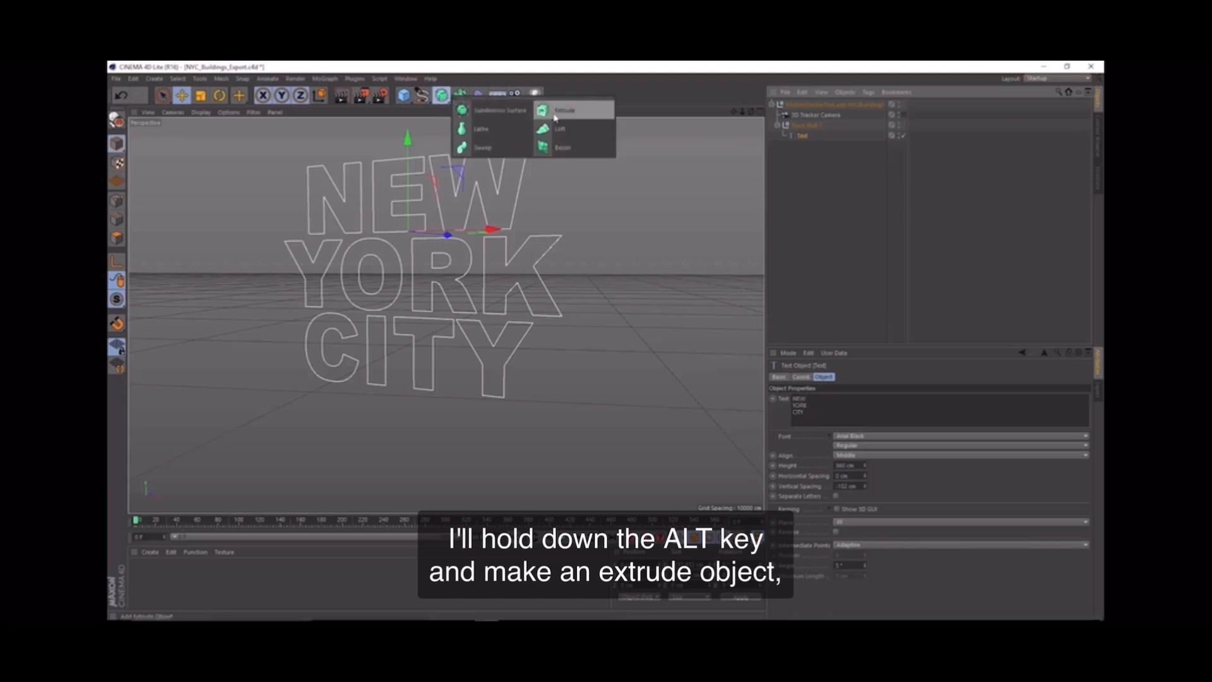
left_click(554, 116, "alt")
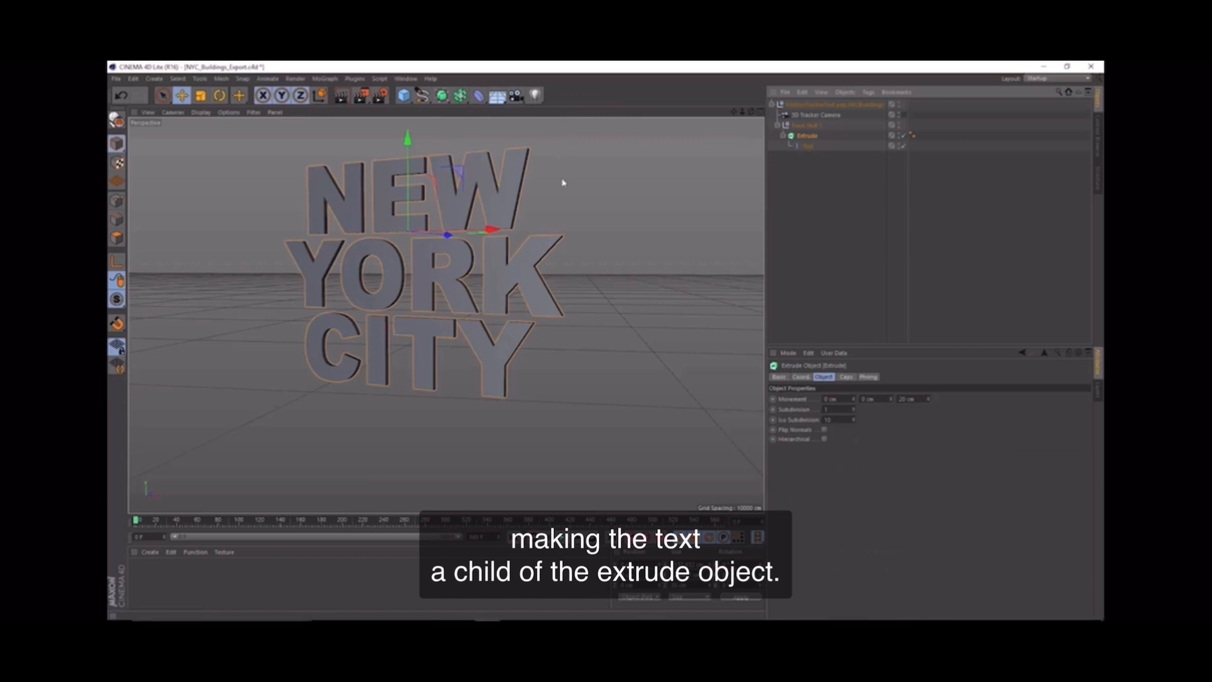
left_click_drag(505, 256, 433, 295, "alt")
scroll(414, 305, "up", 2)
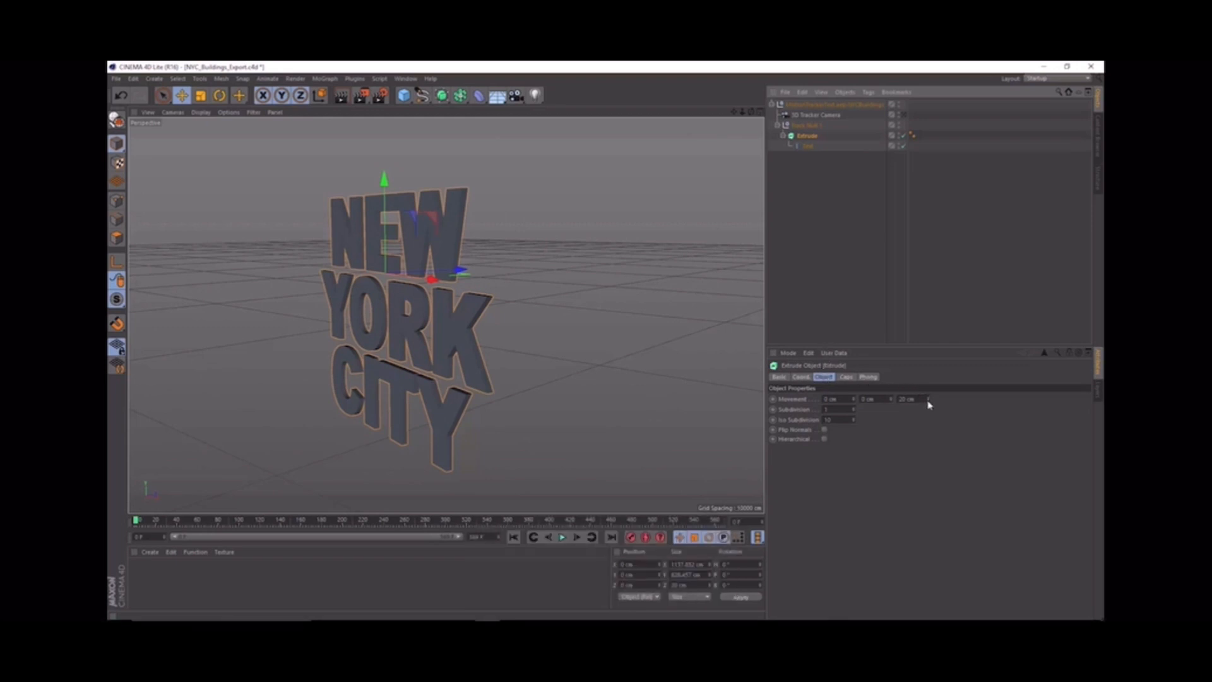
left_click_drag(928, 400, 928, 284)
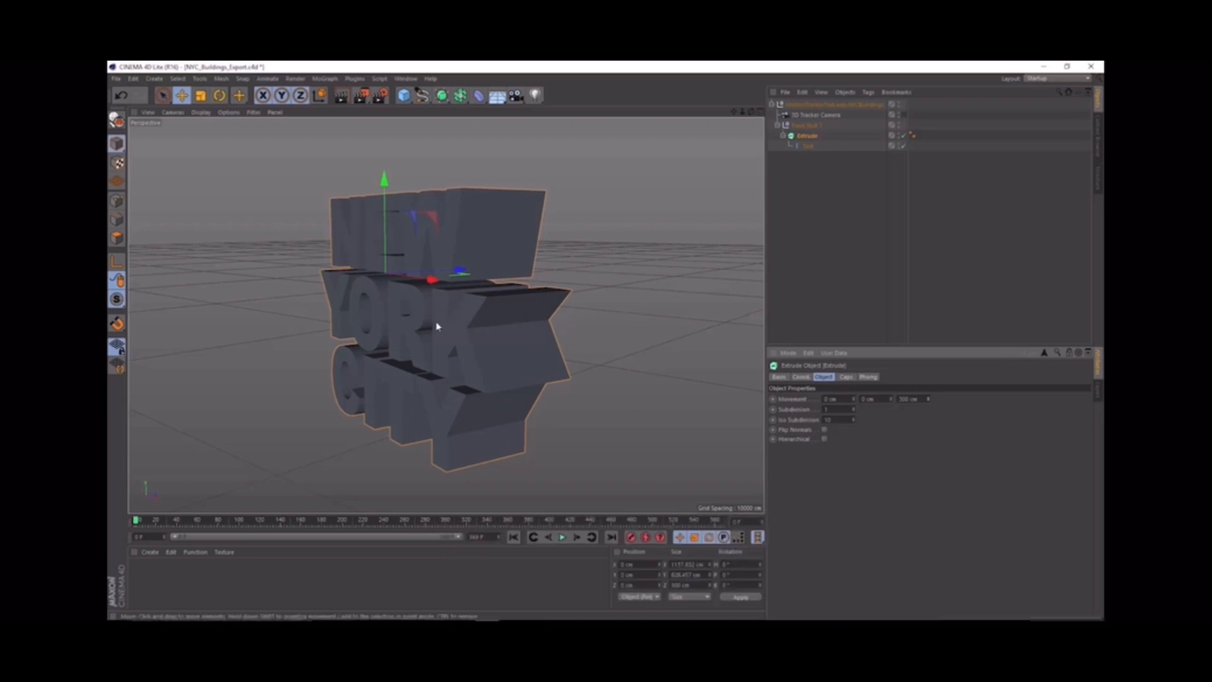
left_click_drag(437, 326, 698, 351, "alt")
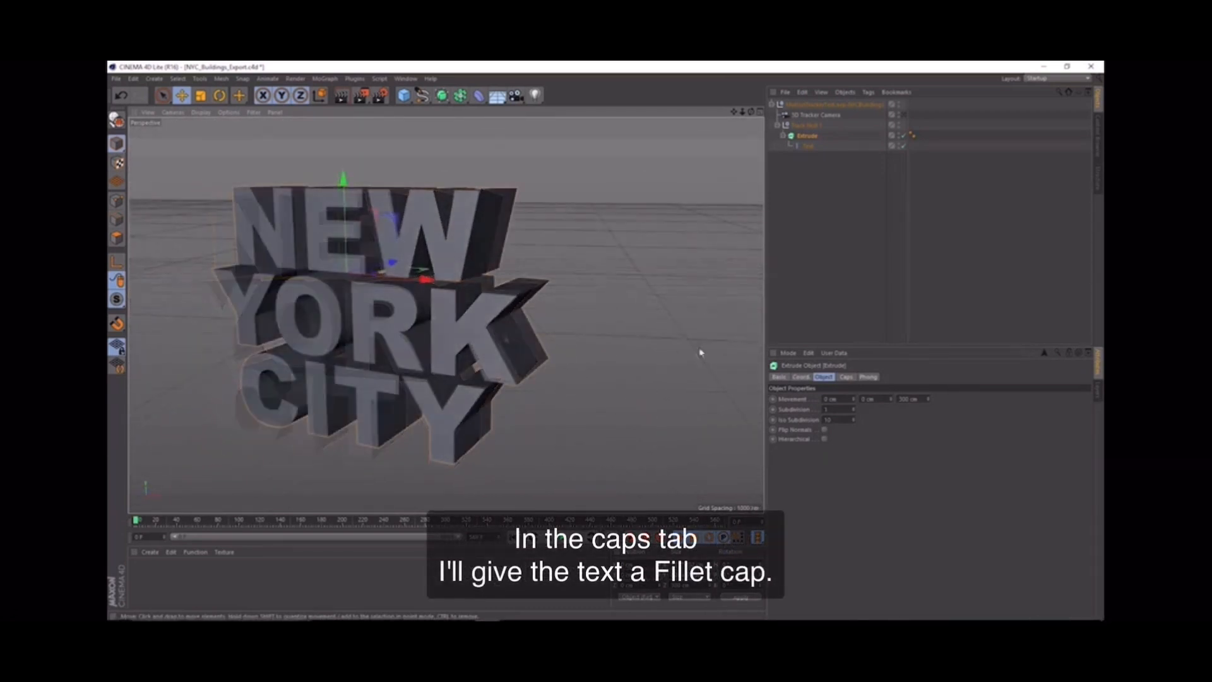
Step: Set the Extrude object's start cap to Fillet Cap and check the bevelled letter edges
left_click(847, 379)
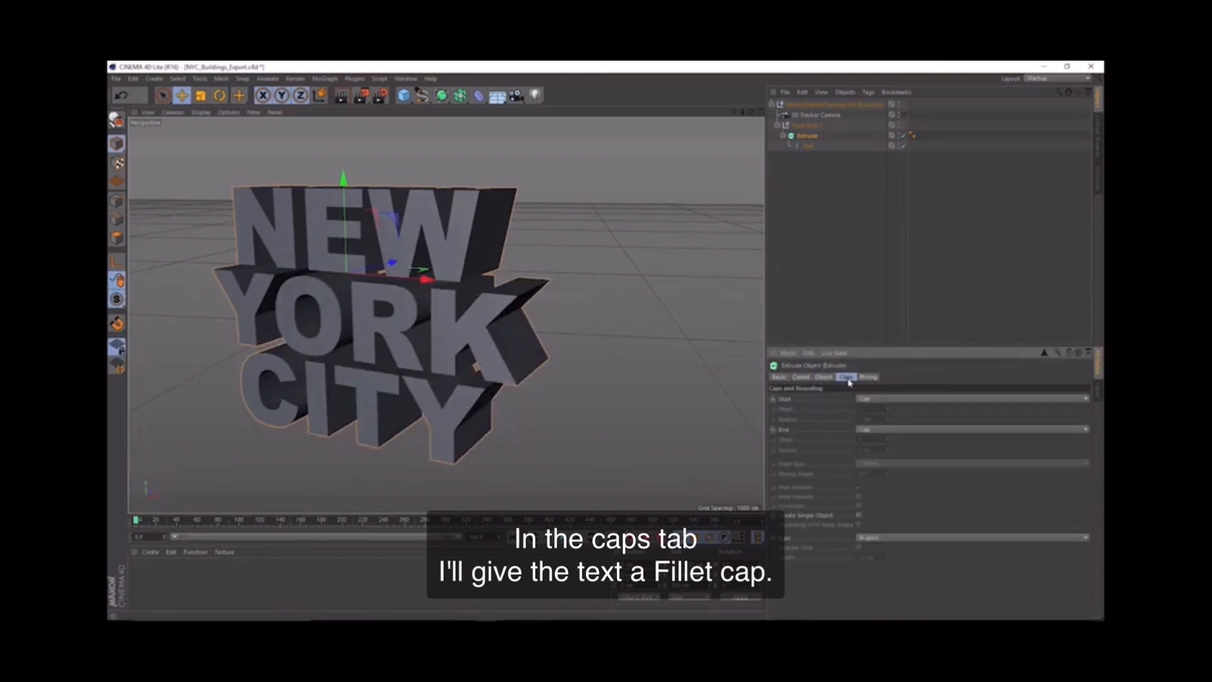
left_click(874, 400)
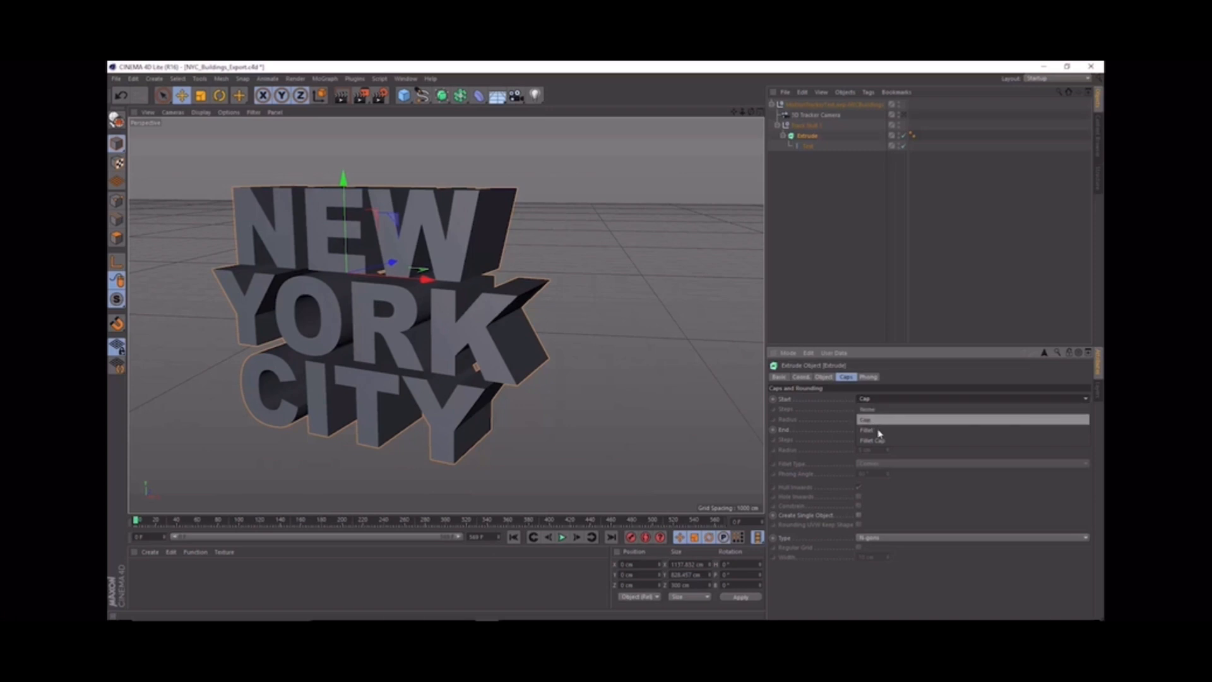
left_click(877, 440)
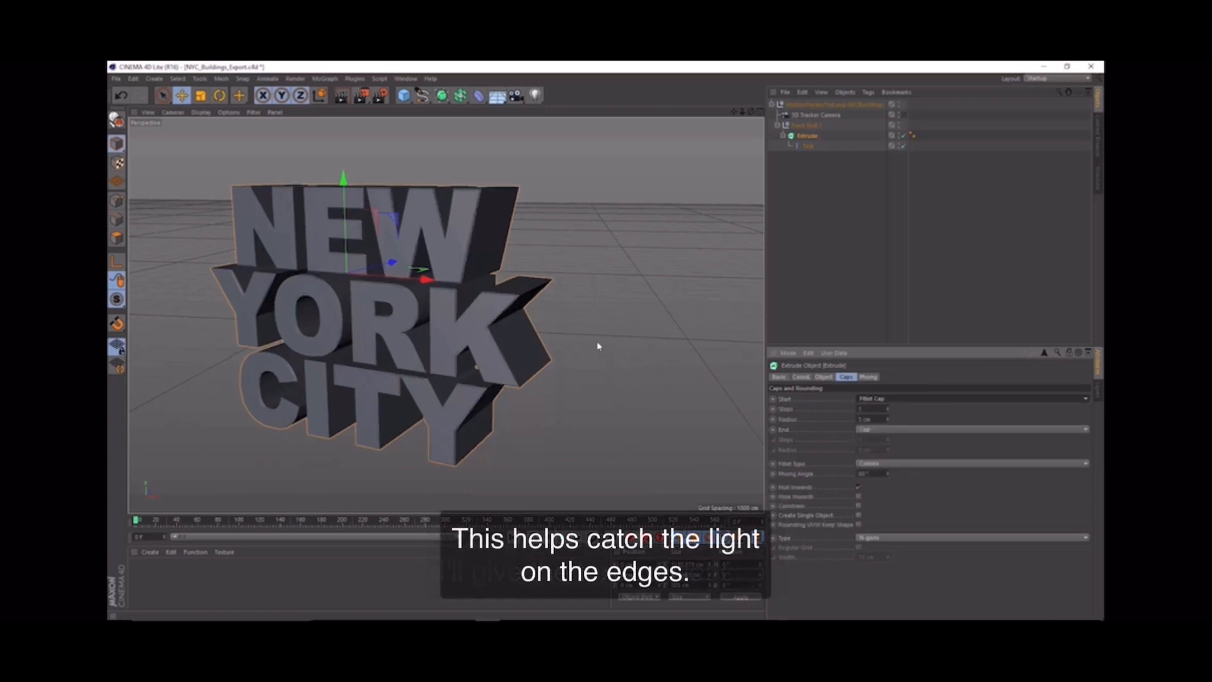
scroll(464, 280, "up", 5)
scroll(456, 296, "up", 6)
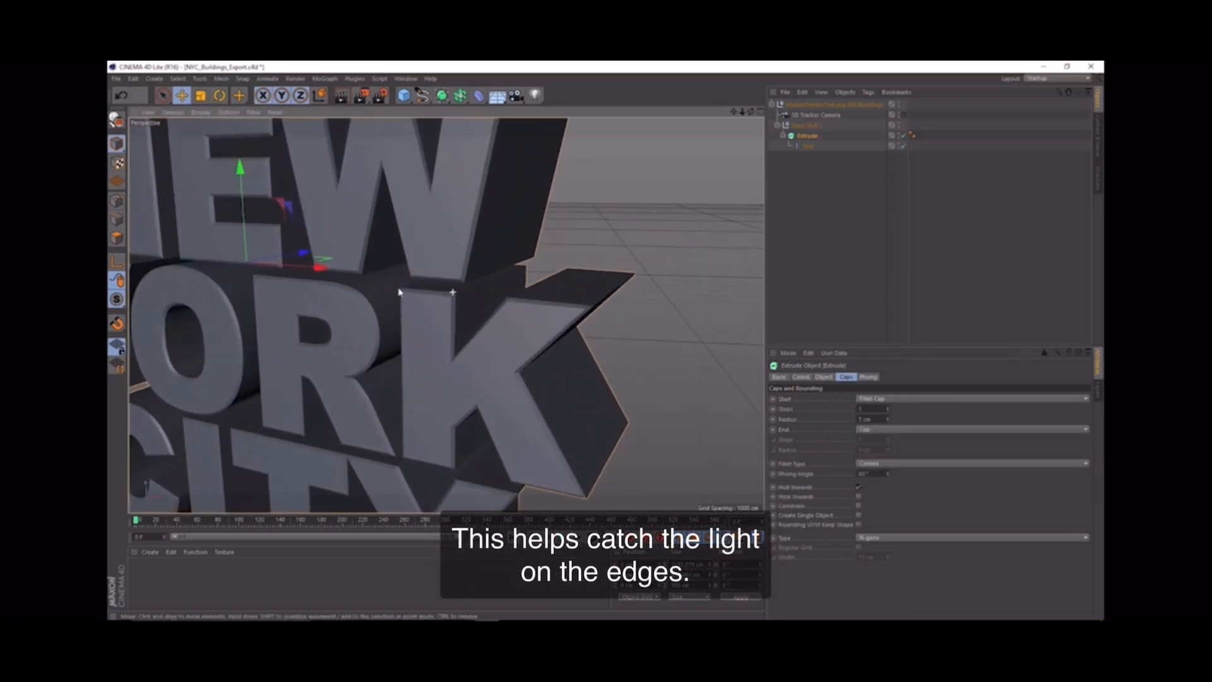
left_click_drag(429, 309, 514, 314, "alt")
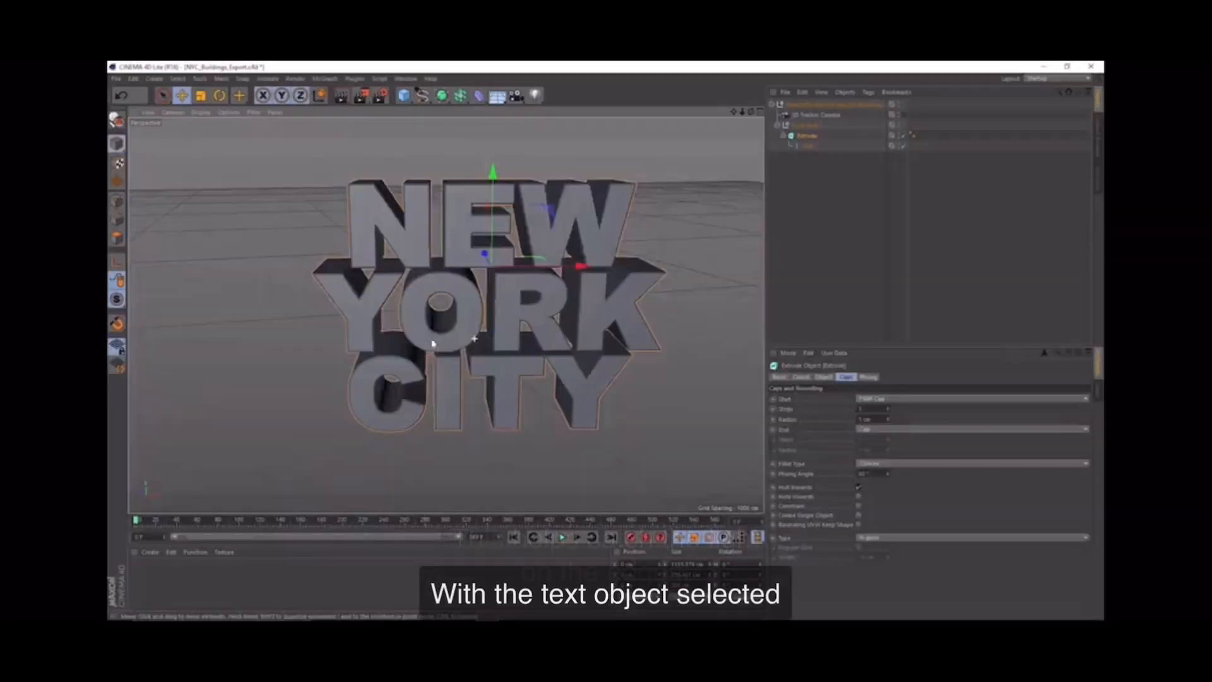
Step: Enable the Text spline's 3D kerning controls and move the letters of NEW, YORK and CITY closer together
left_click(806, 147)
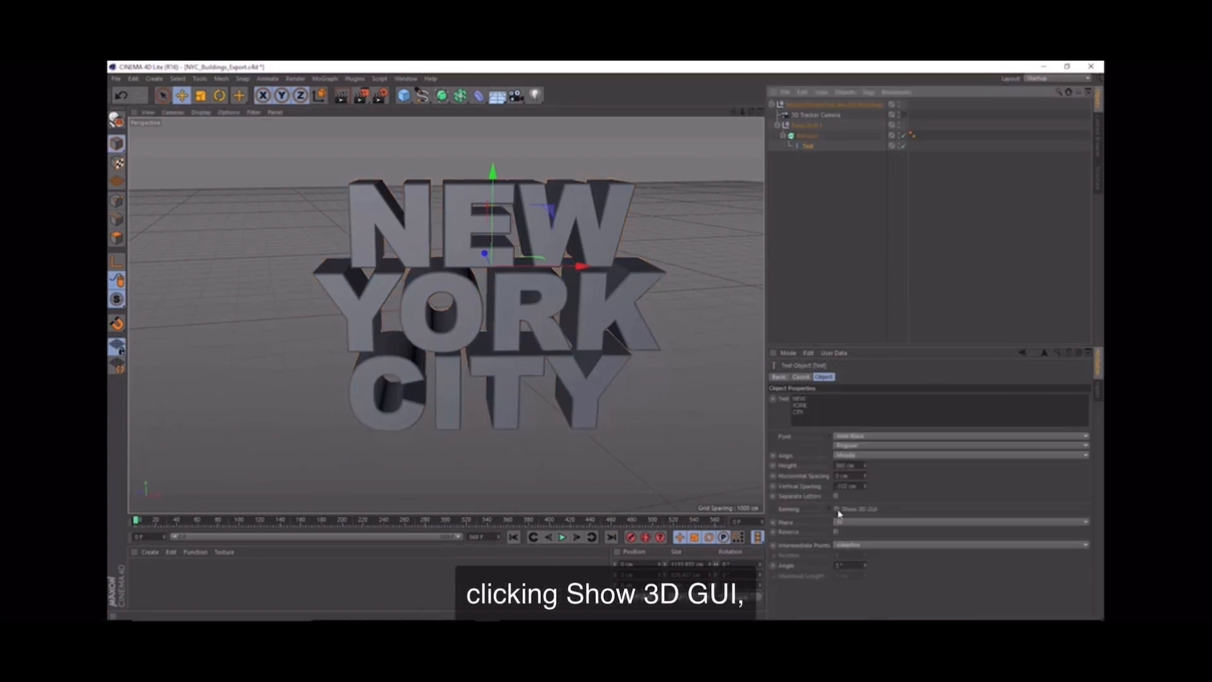
left_click(836, 508)
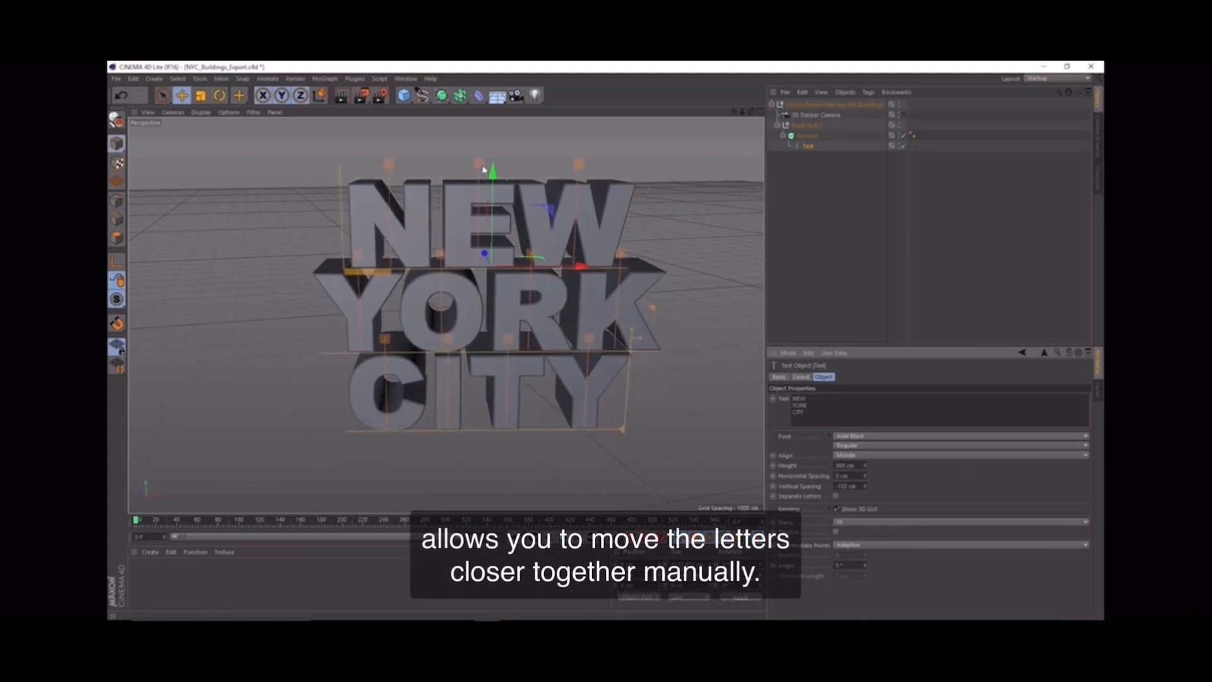
left_click_drag(479, 166, 475, 167)
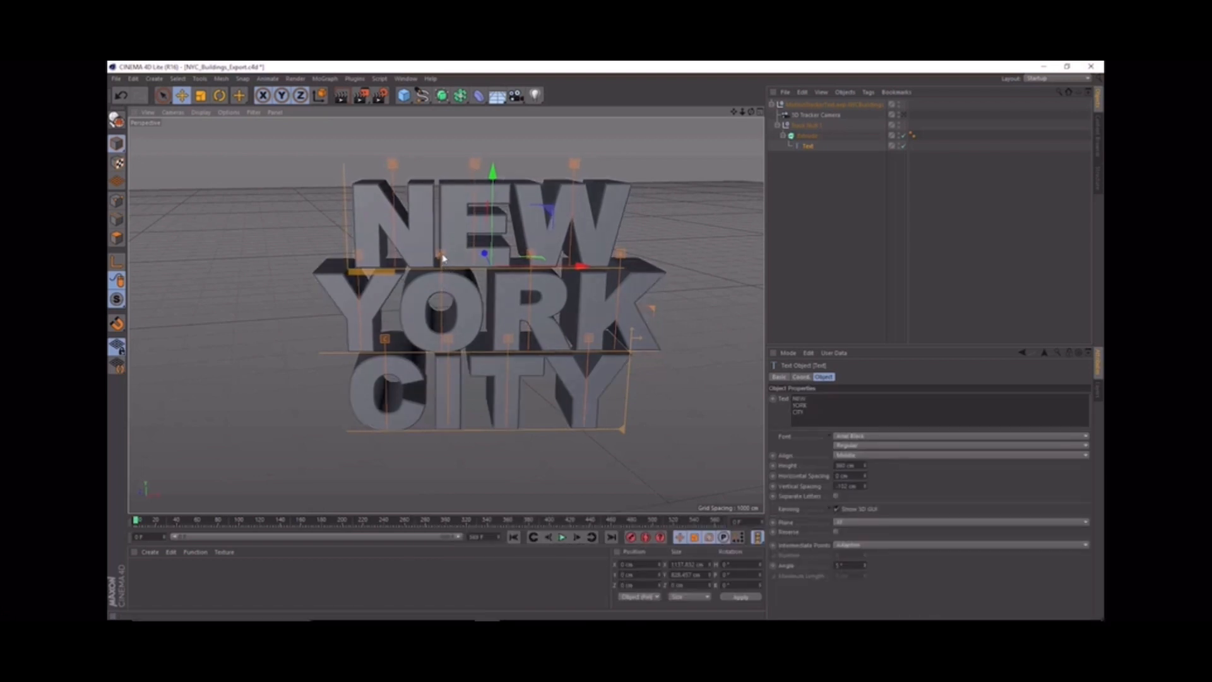
left_click_drag(443, 258, 440, 257)
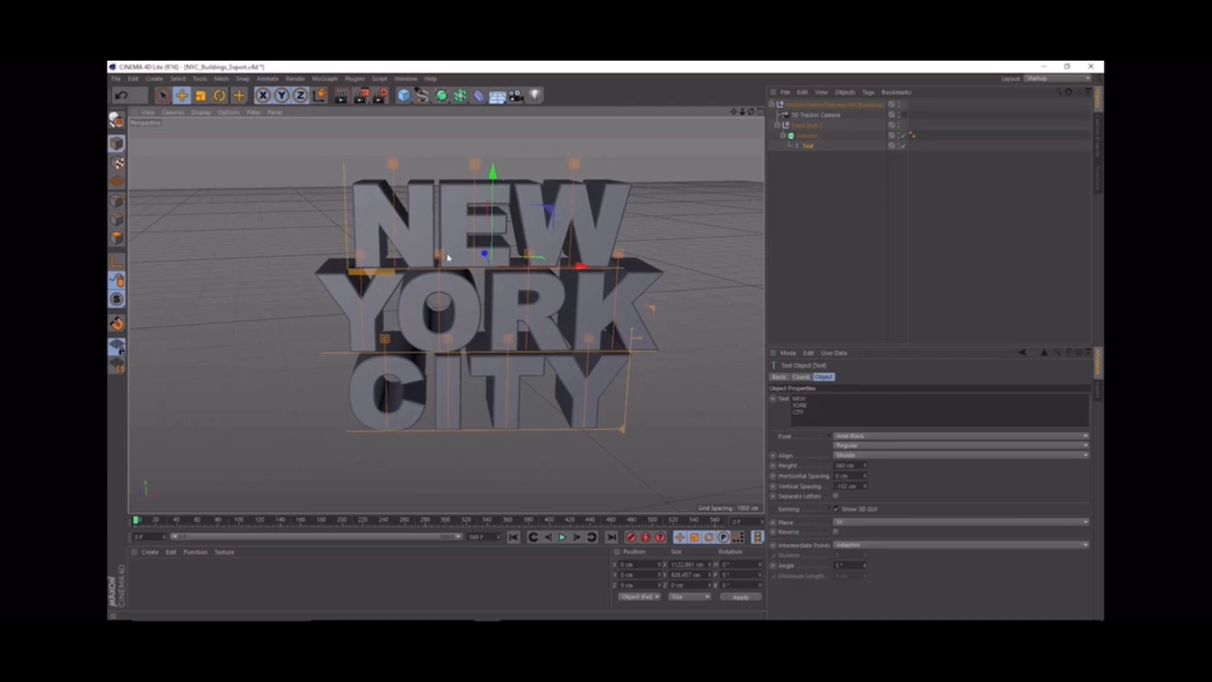
left_click_drag(528, 256, 617, 259)
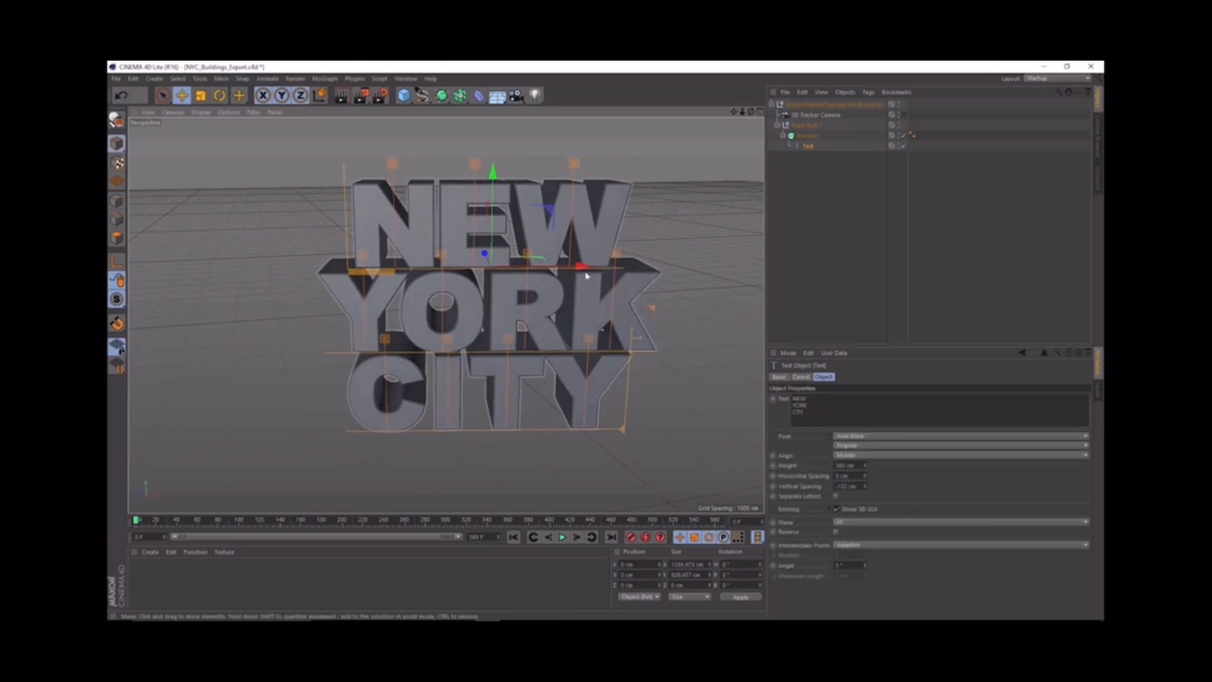
left_click_drag(497, 365, 485, 325, "alt")
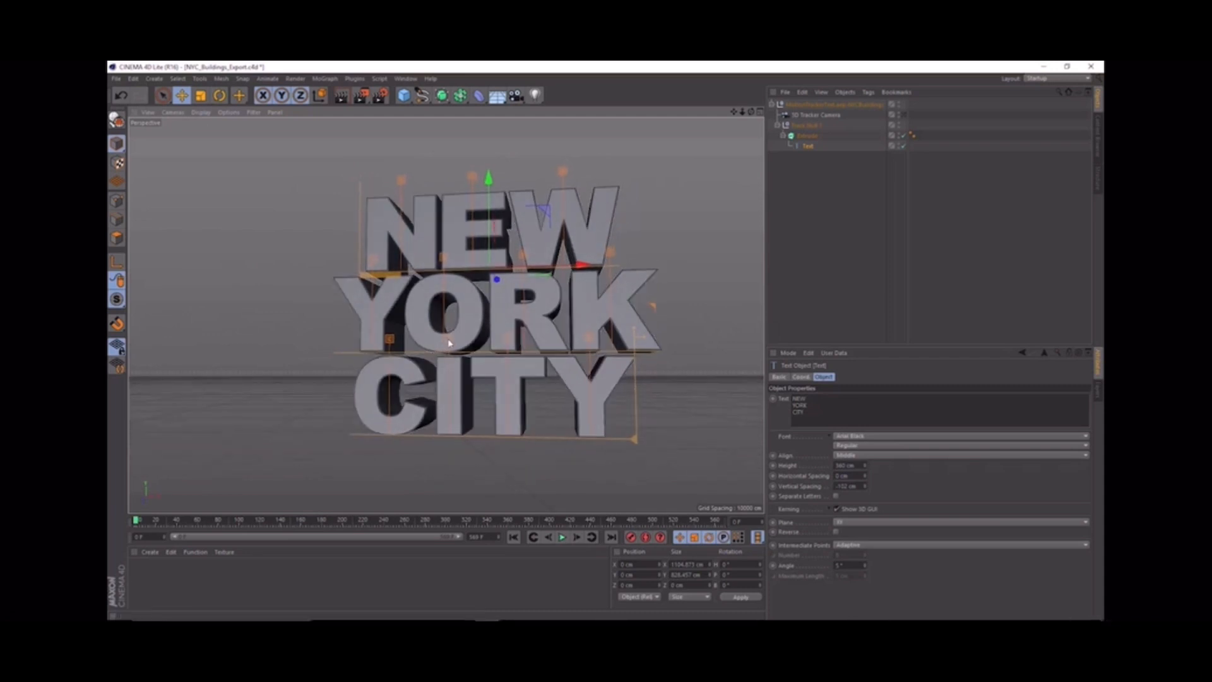
left_click_drag(449, 341, 443, 339)
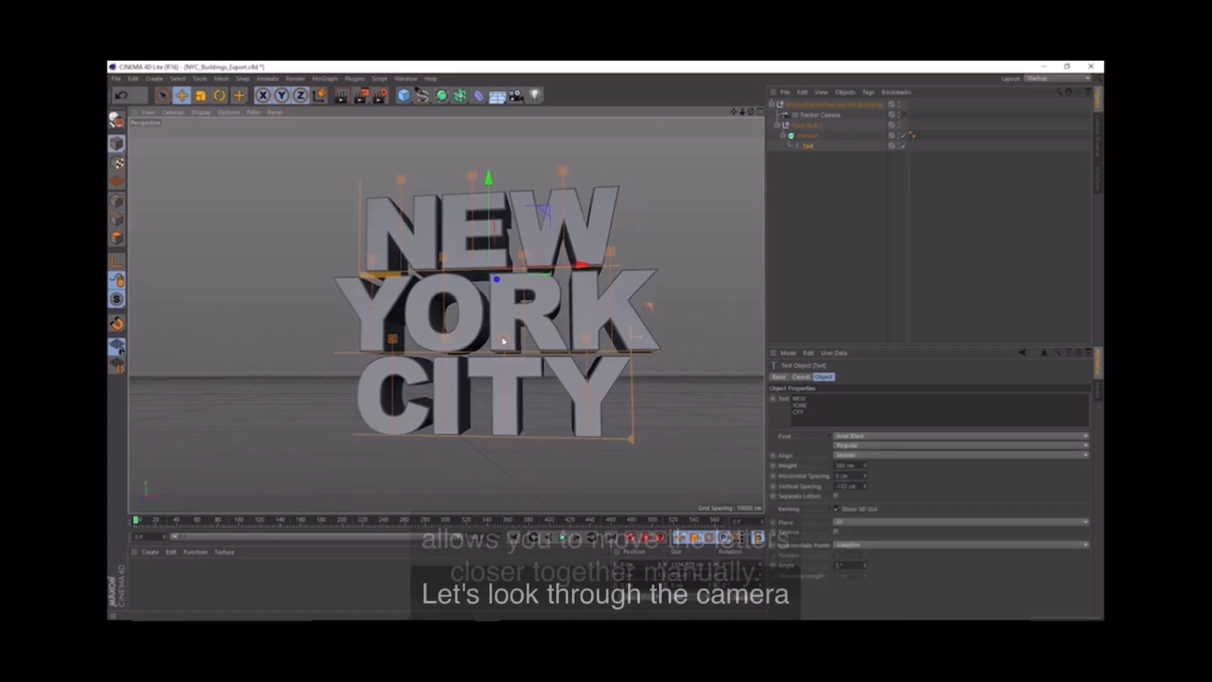
Step: Look through the 3D Tracker Camera, raise Track Null 1 so the text sits higher in the scene, and save the project
left_click(904, 115)
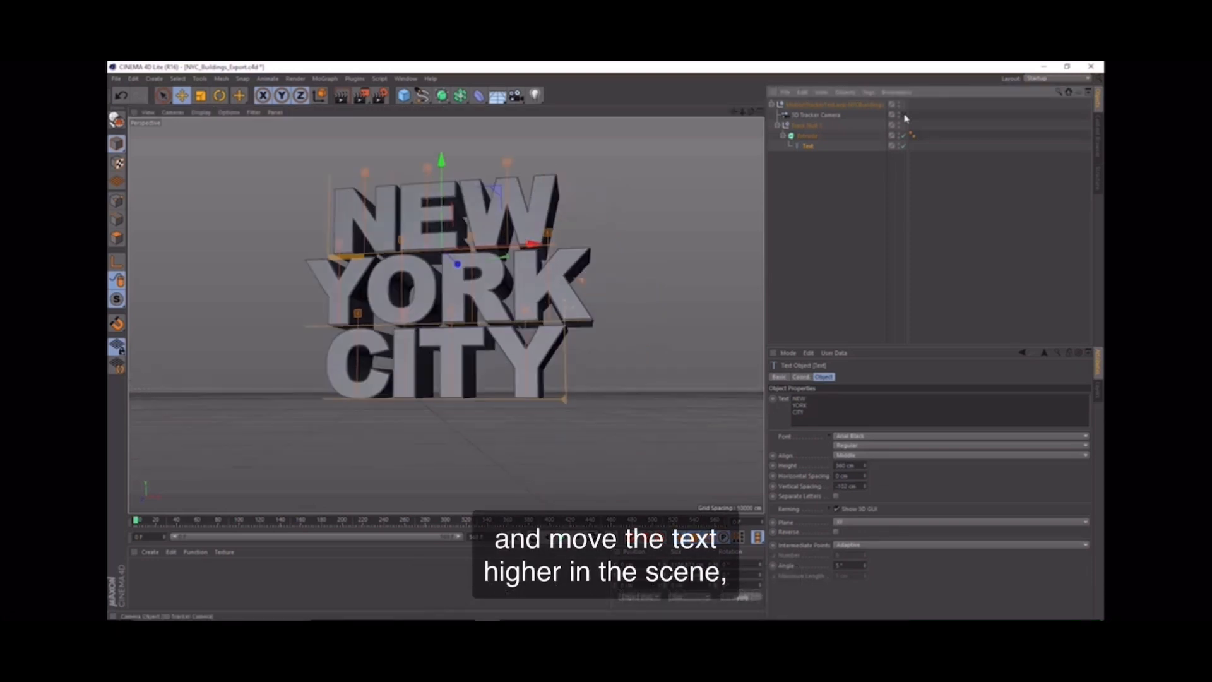
left_click(805, 125)
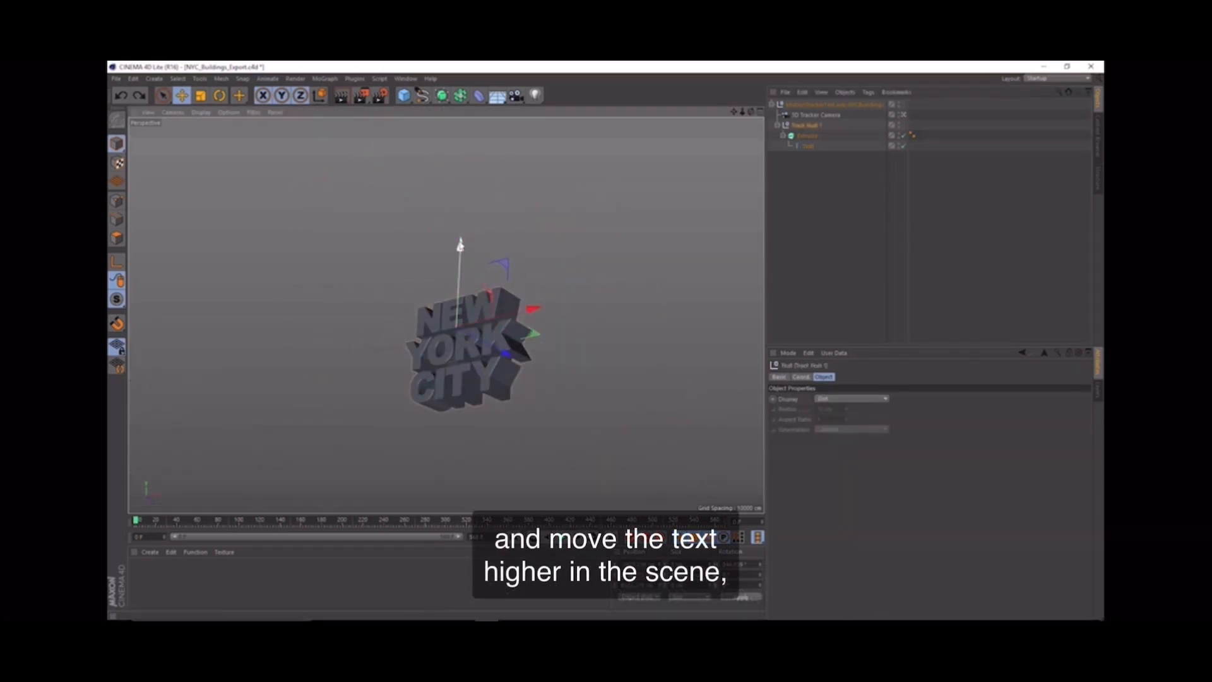
left_click_drag(461, 245, 471, 170)
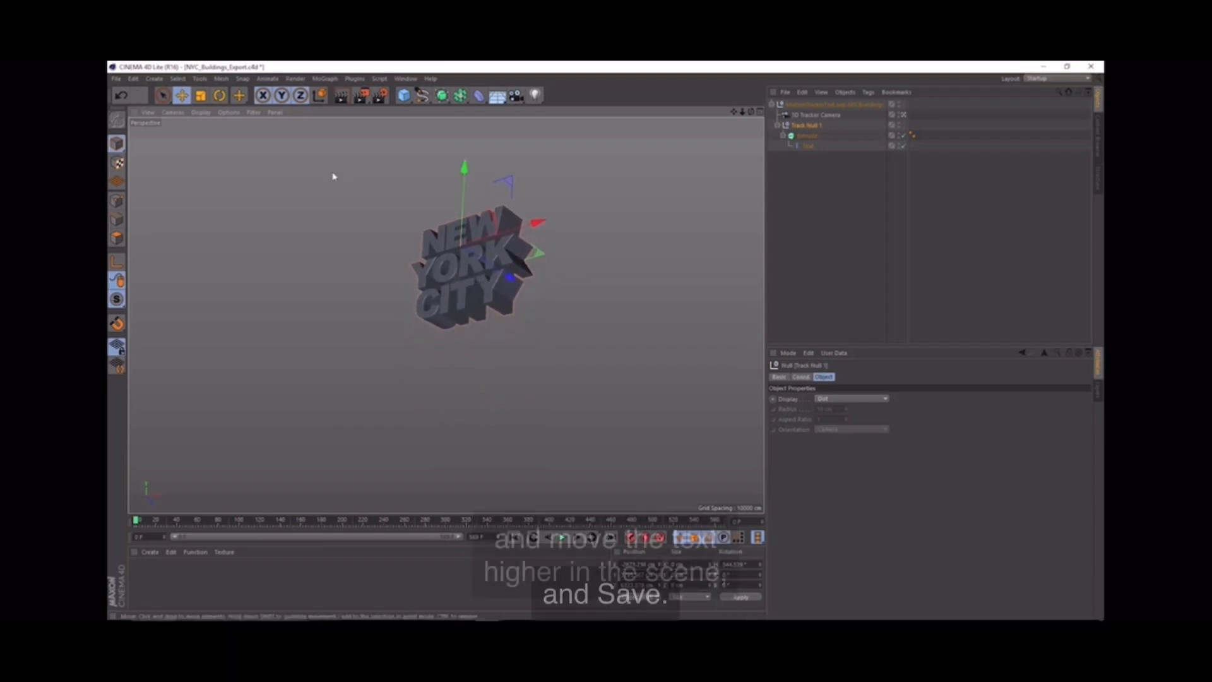
left_click(116, 80)
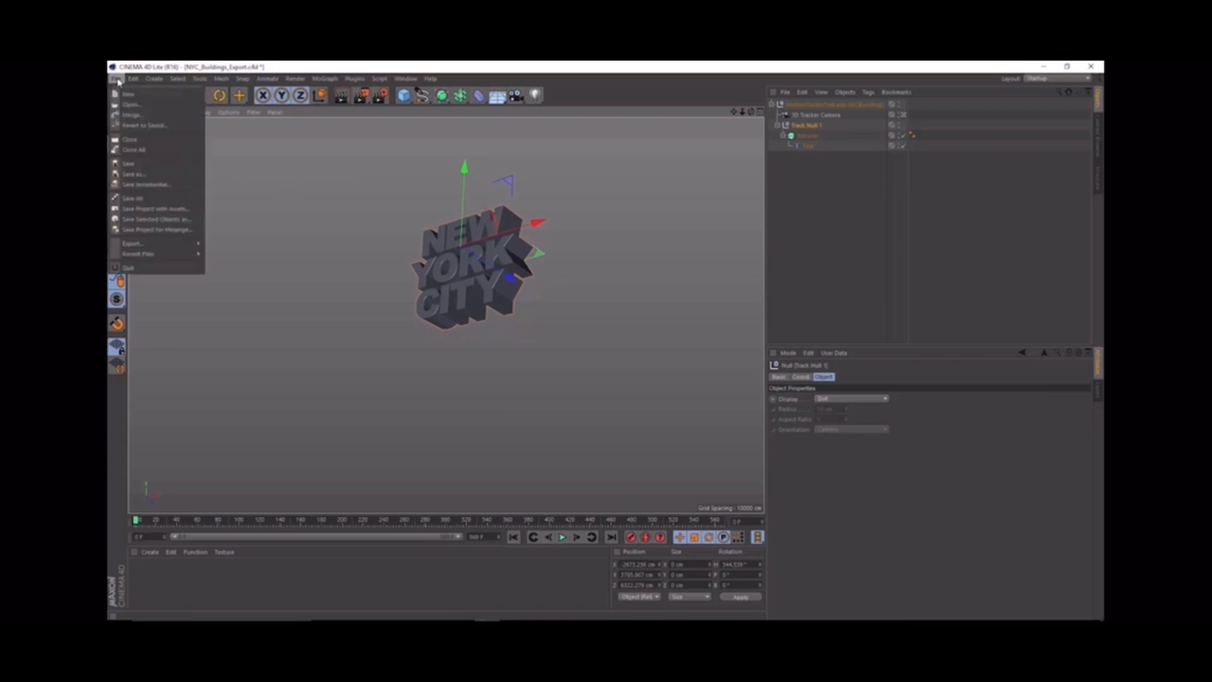
left_click(129, 164)
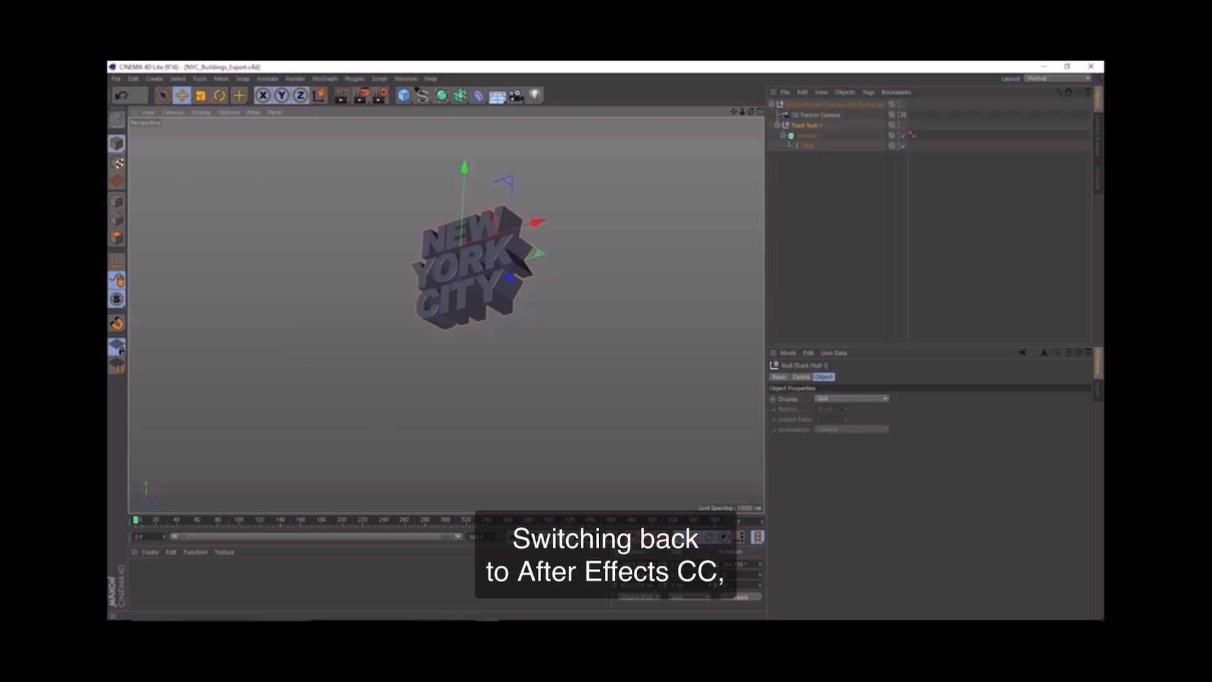
Step: Switch to After Effects, add the NYC_Buildings_Export.c4d file as the top layer of the NYCBuildings comp, and preview the playback
left_click(461, 611)
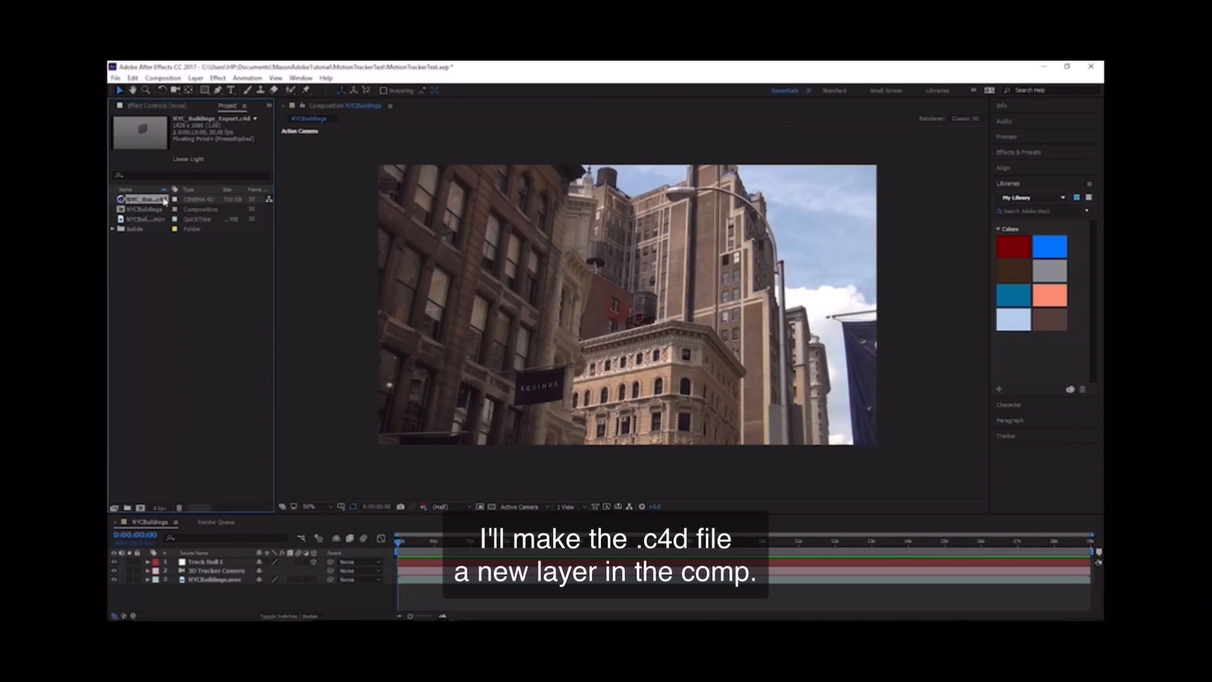
left_click_drag(178, 248, 229, 553)
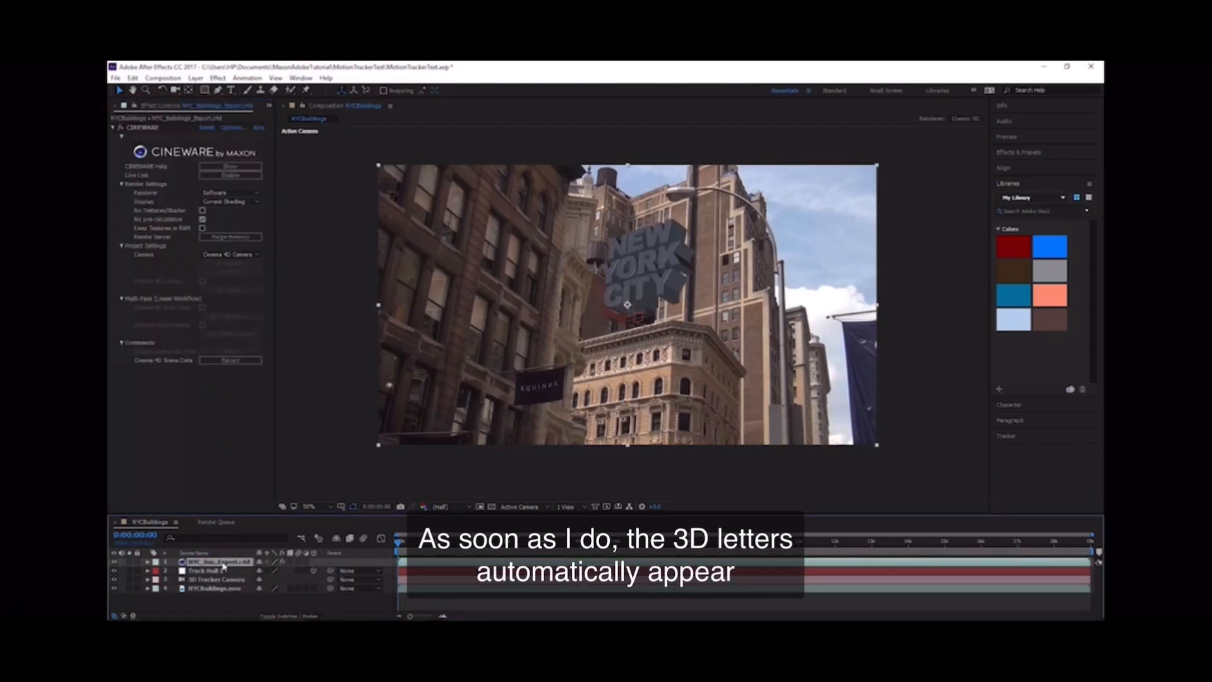
key("space")
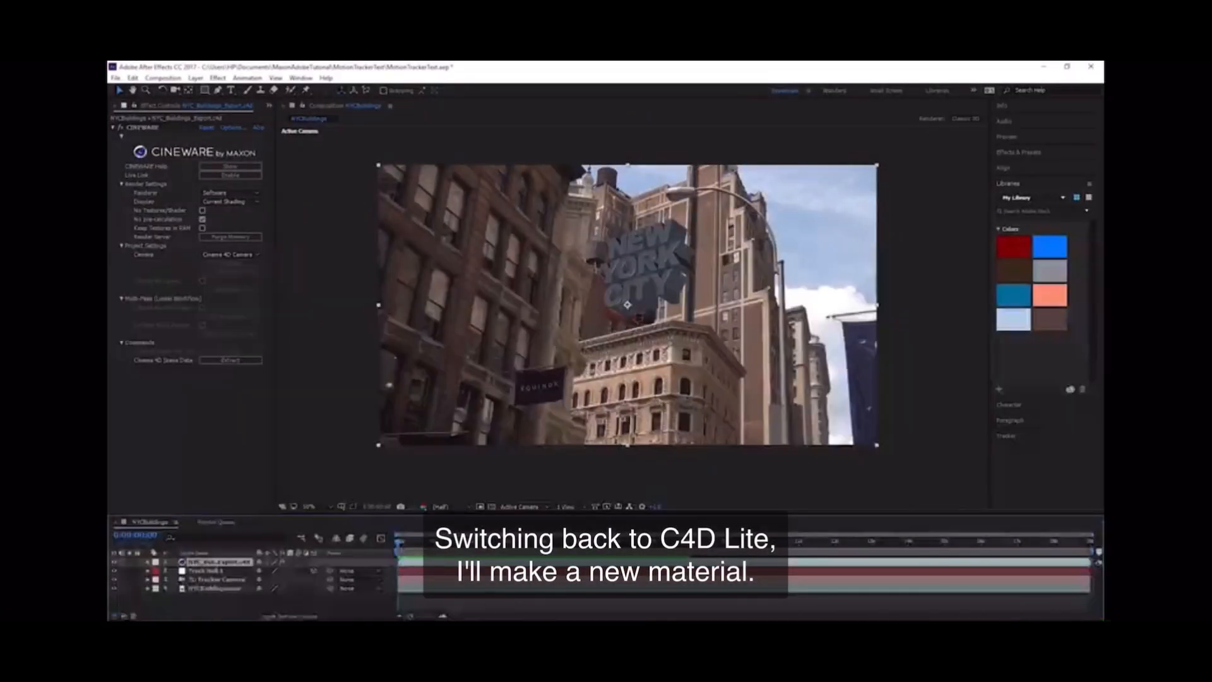
Step: Switch back to Cinema 4D Lite and create a new material
mouse_move(487, 617)
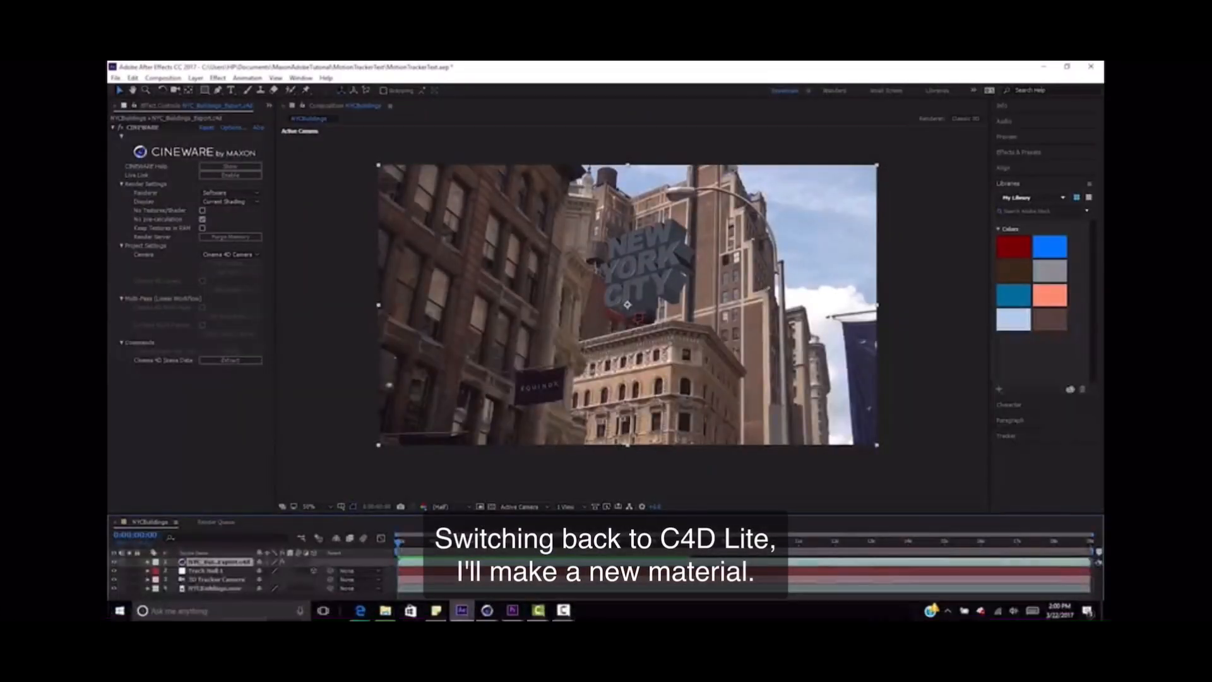
left_click(487, 610)
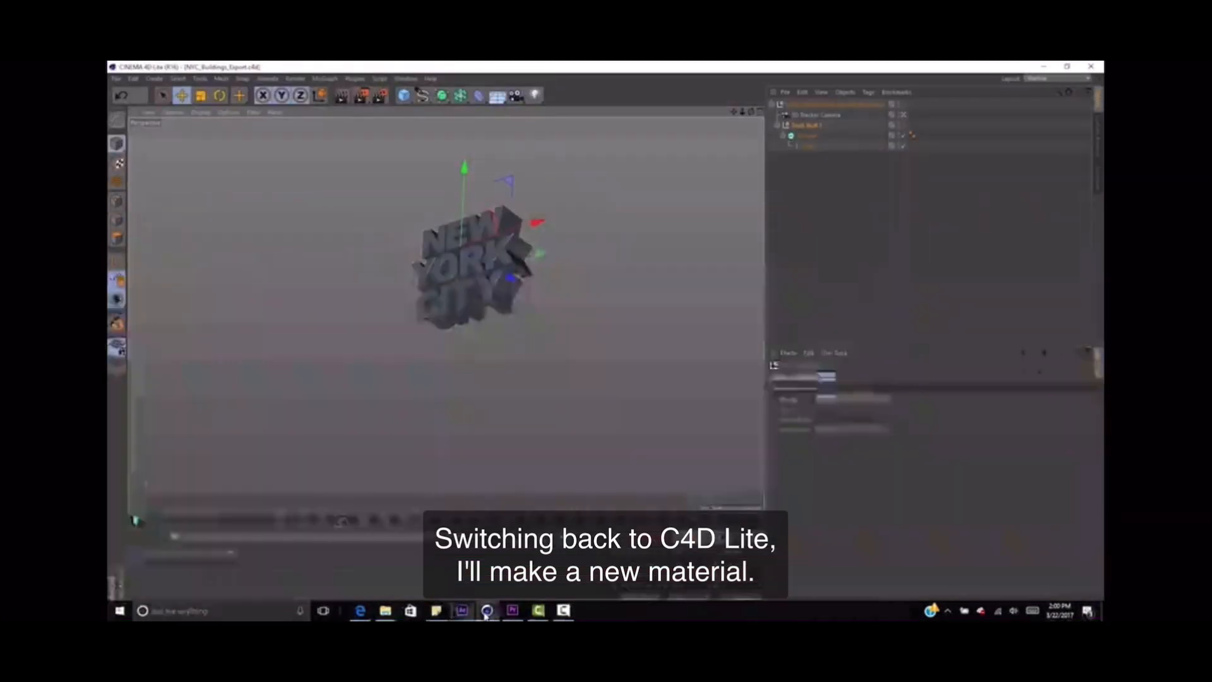
left_click(150, 552)
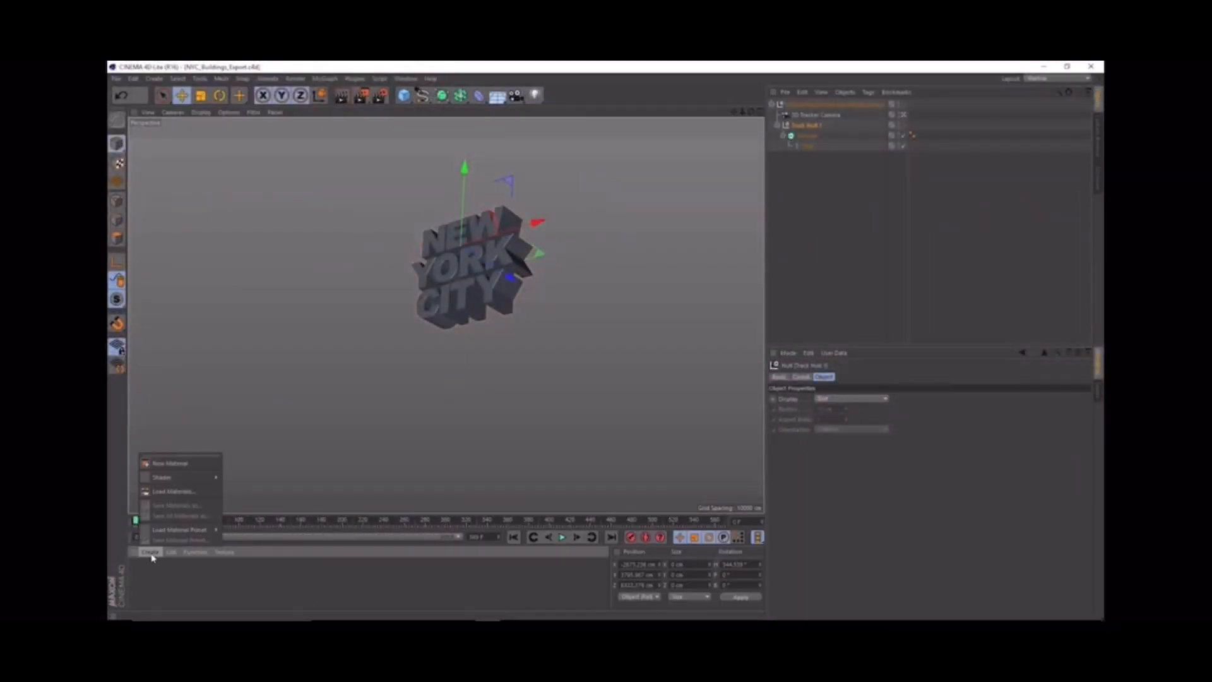
left_click(187, 464)
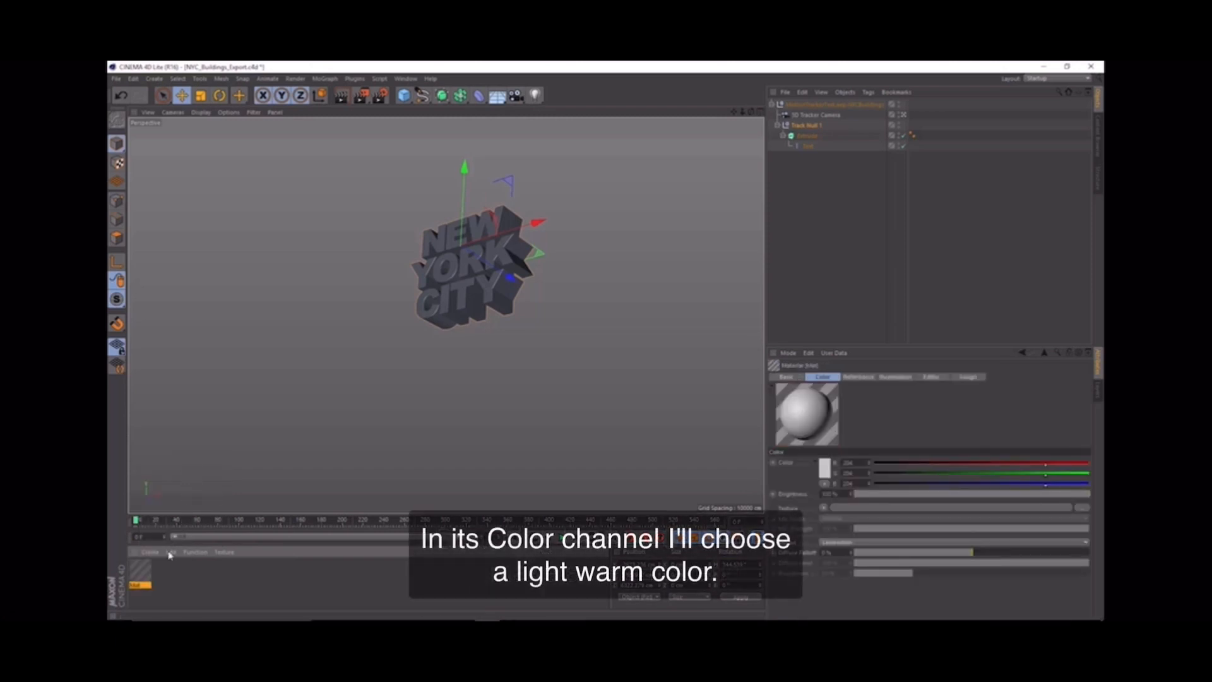
Step: Set the new material's Color channel to a light, warm peach tone
double_click(141, 571)
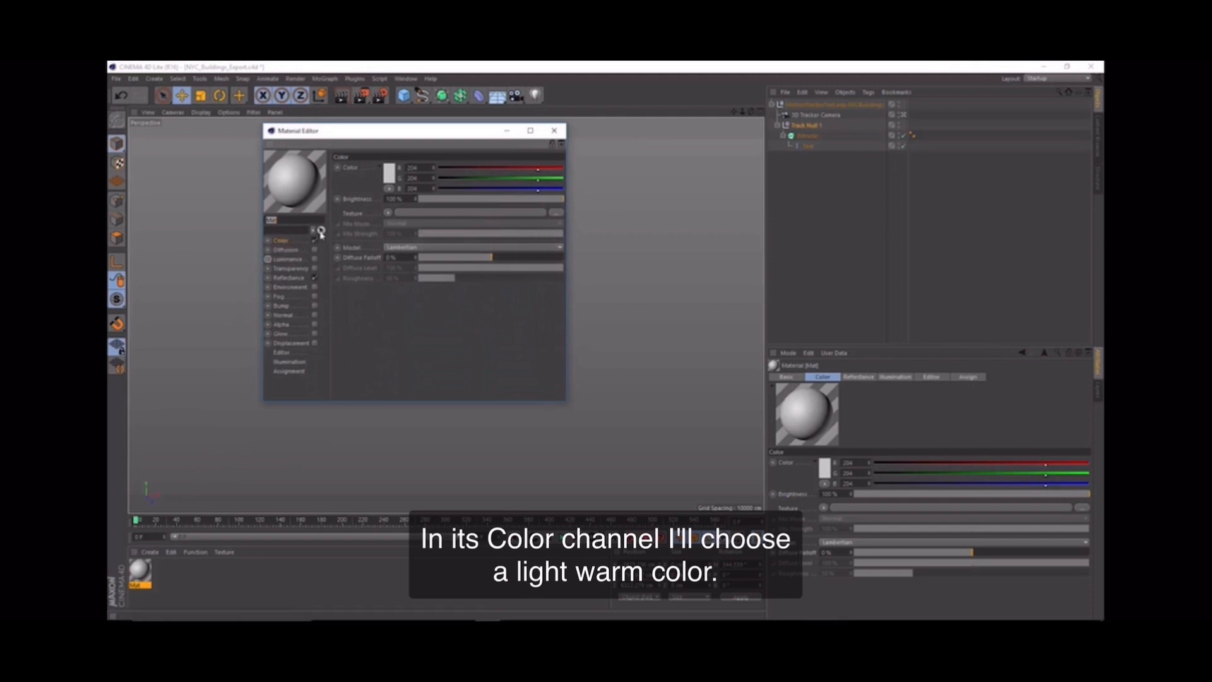
left_click(388, 175)
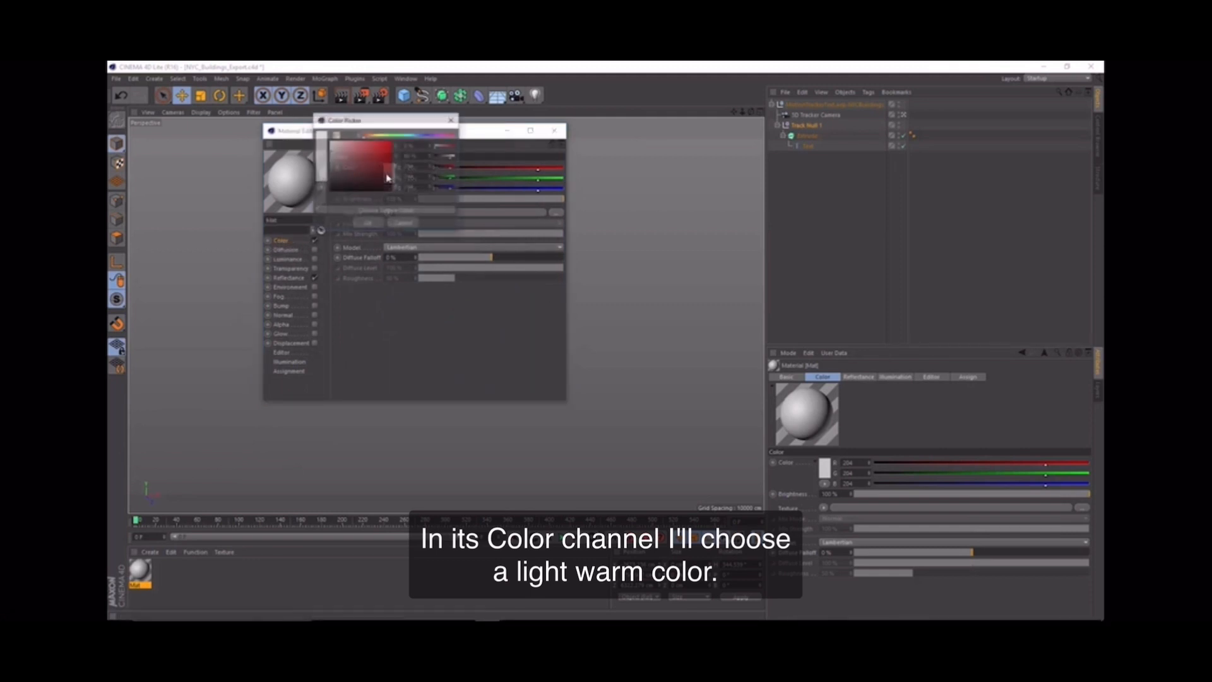
left_click_drag(368, 135, 372, 137)
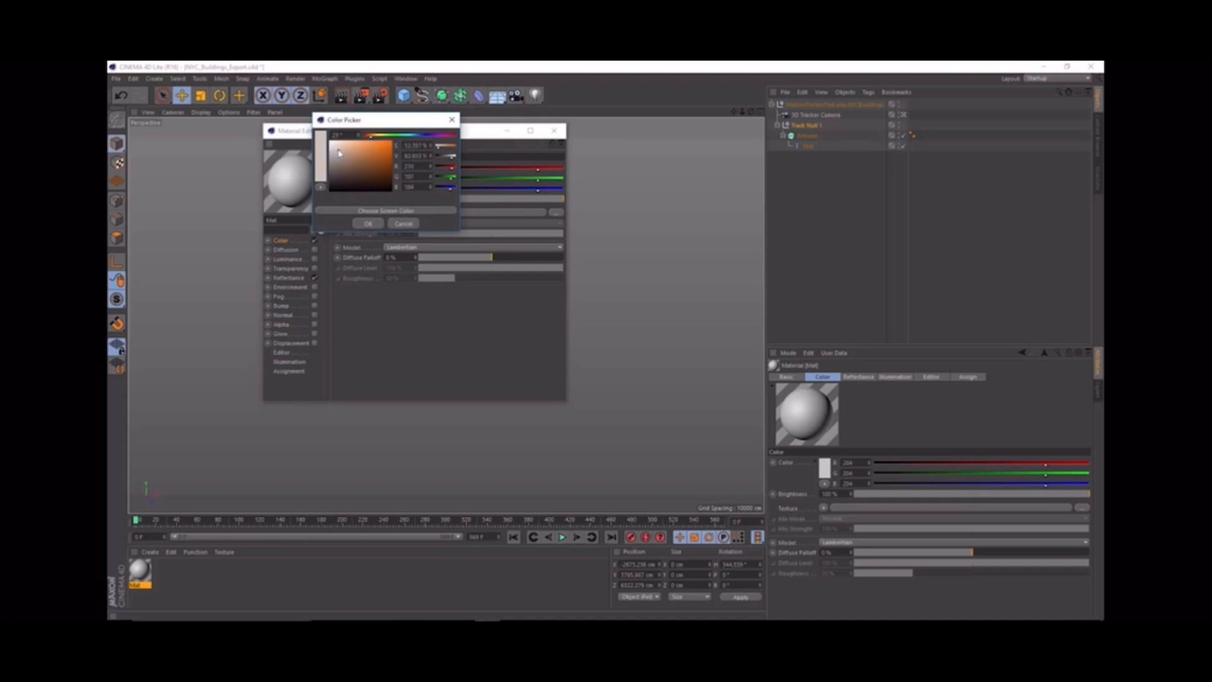
left_click(343, 147)
left_click(369, 223)
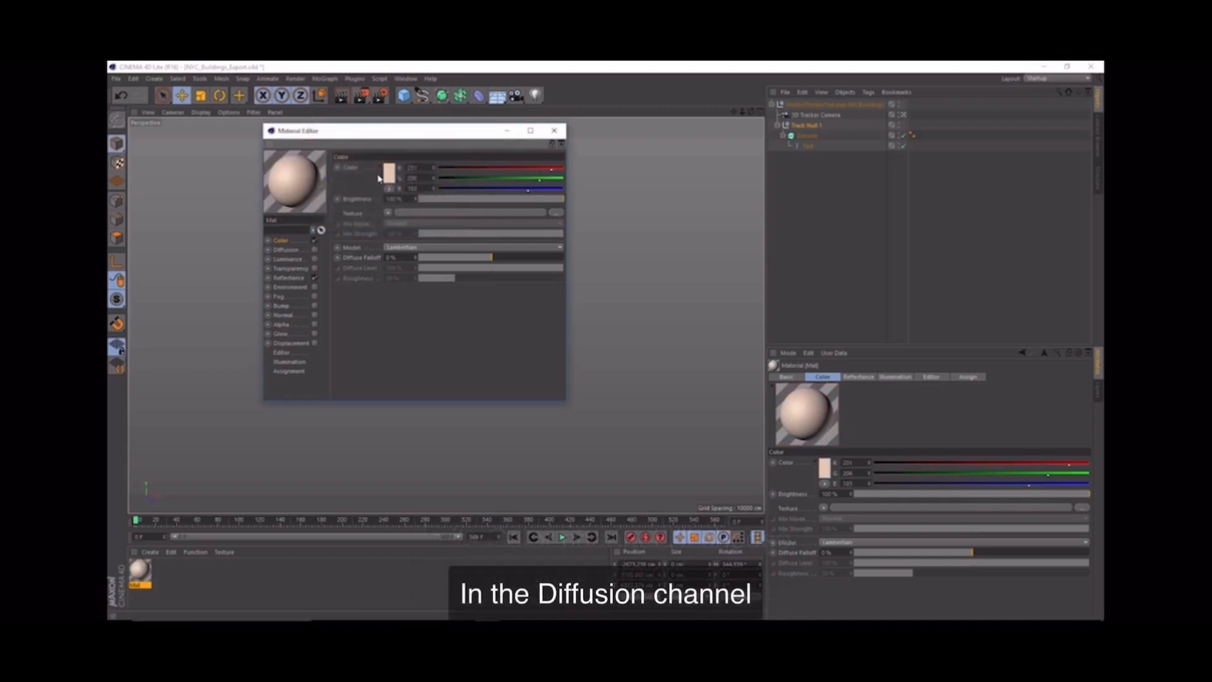
Step: Enable the material's Diffusion channel and load a Noise shader as its texture
left_click(289, 250)
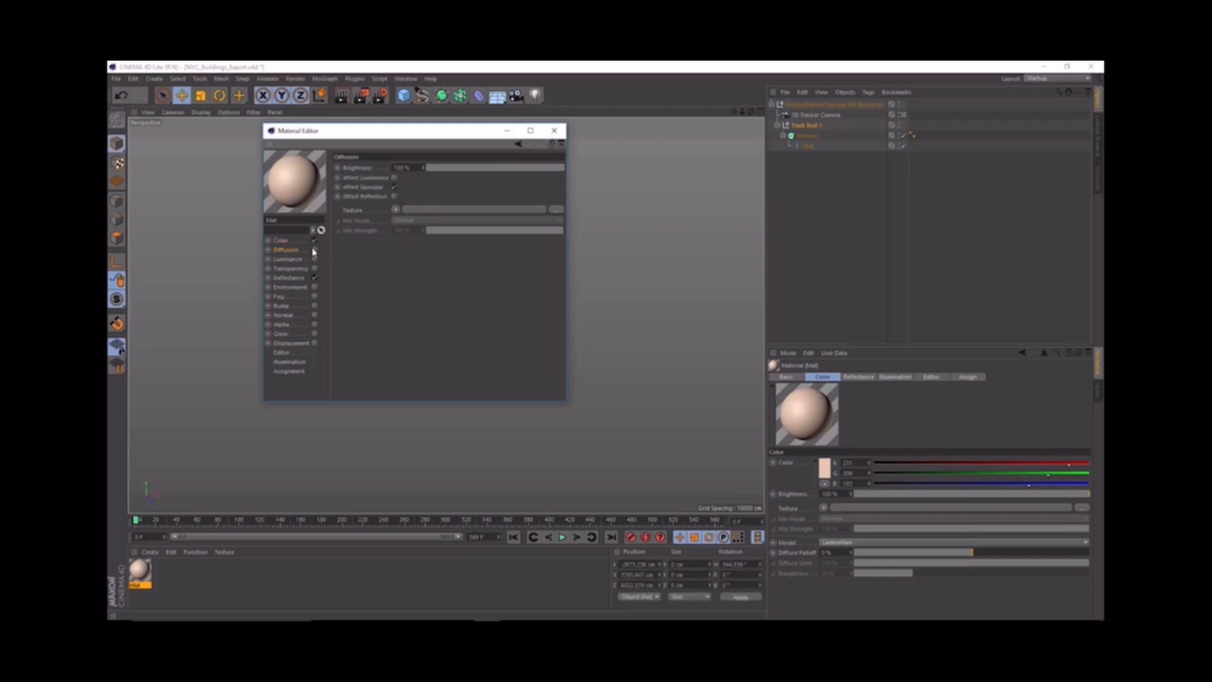
left_click(314, 250)
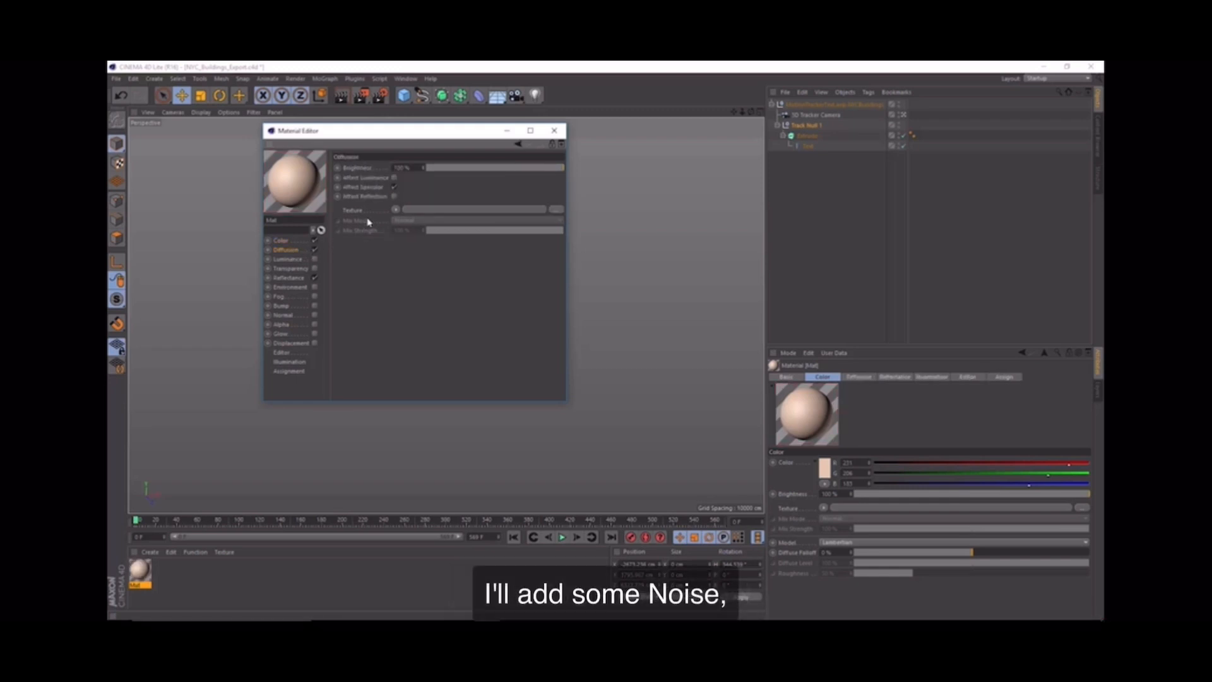
left_click(395, 209)
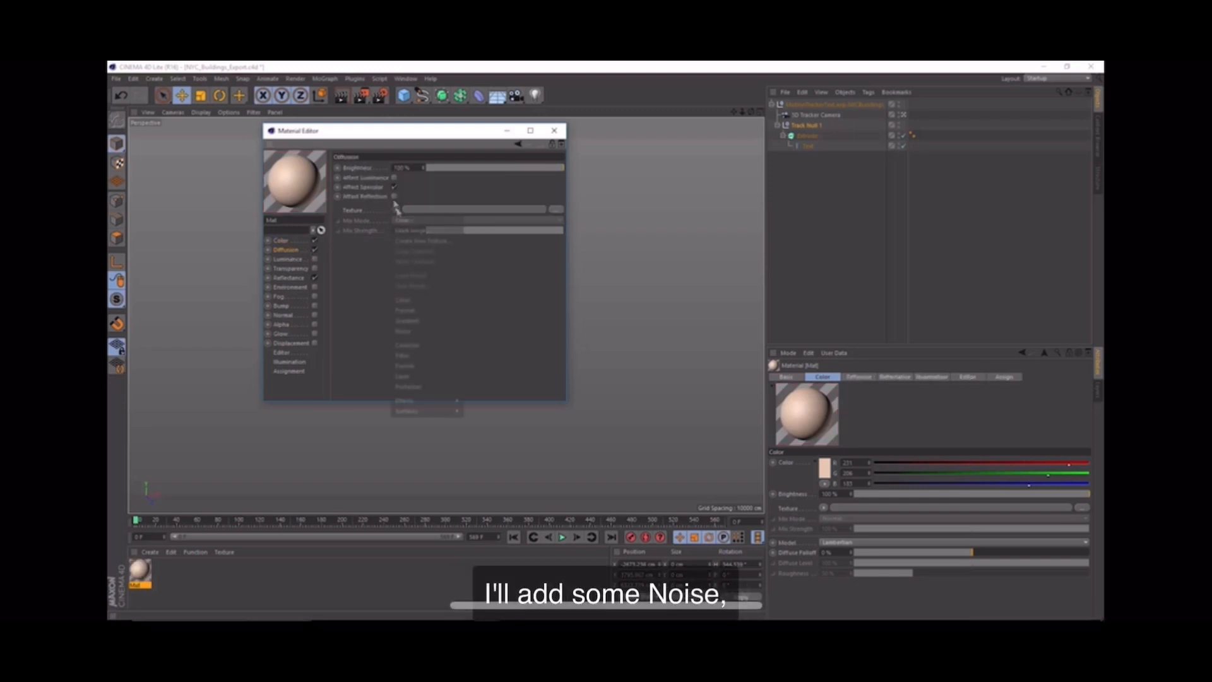
left_click(399, 331)
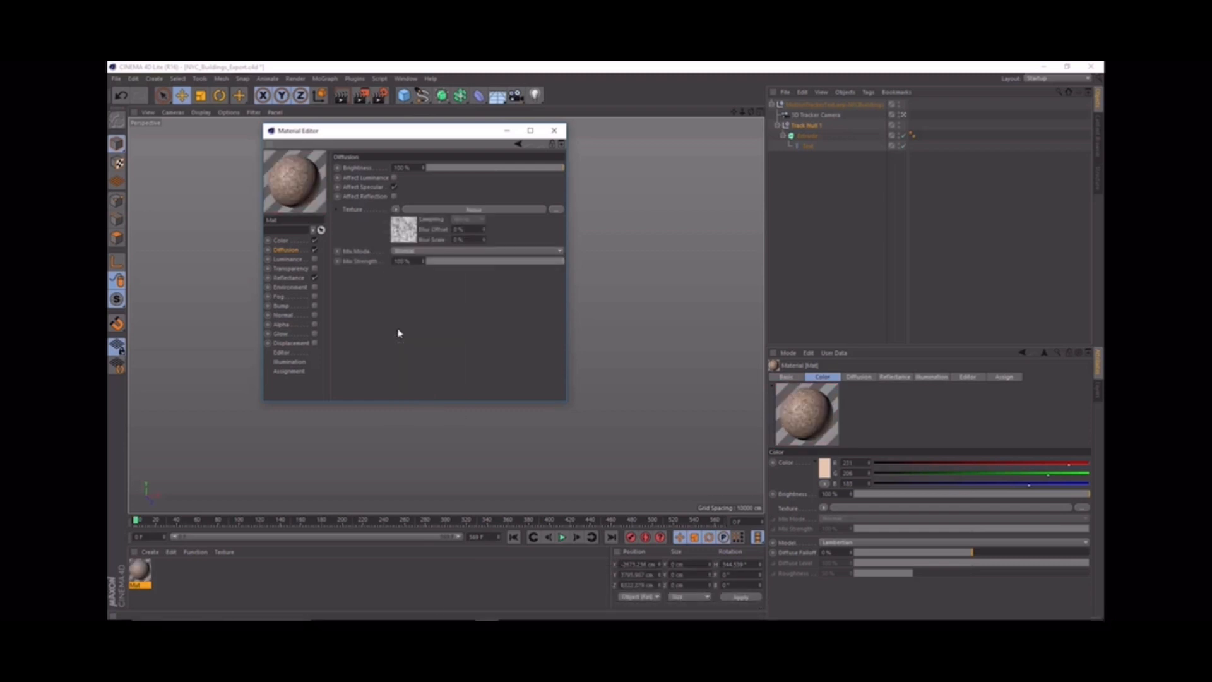
Step: Set the Global Scale of the Diffusion channel's Noise shader to 300%
left_click(435, 209)
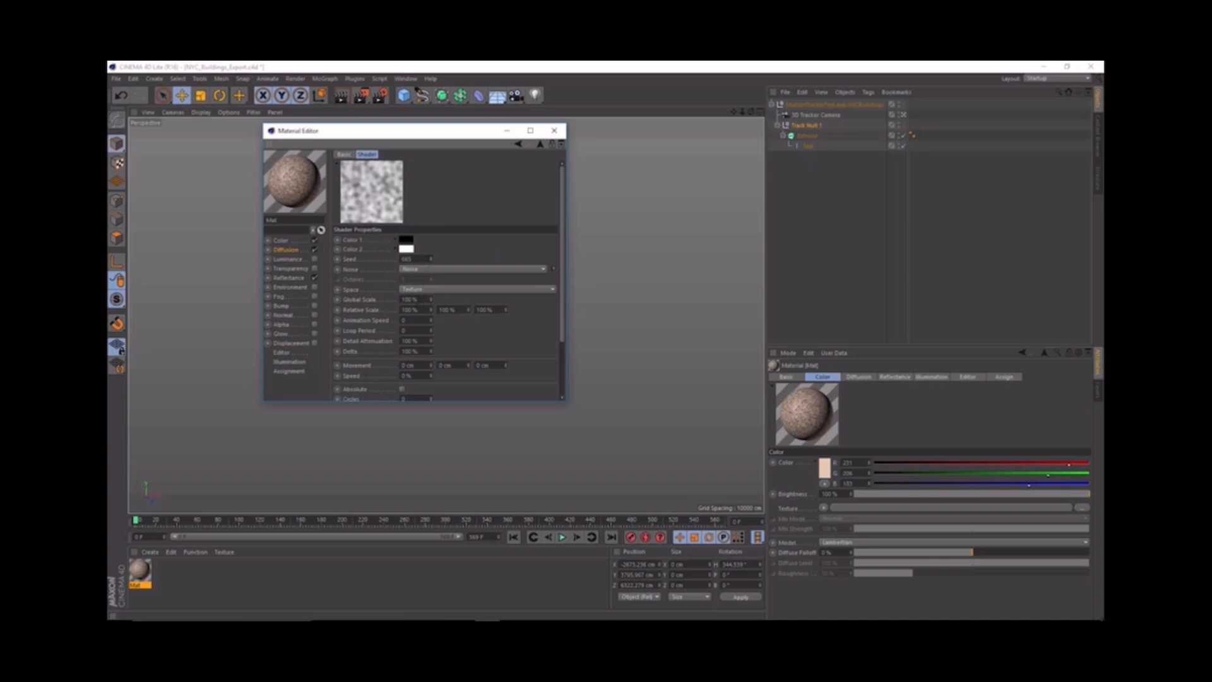
left_click_drag(411, 300, 380, 294)
type("30")
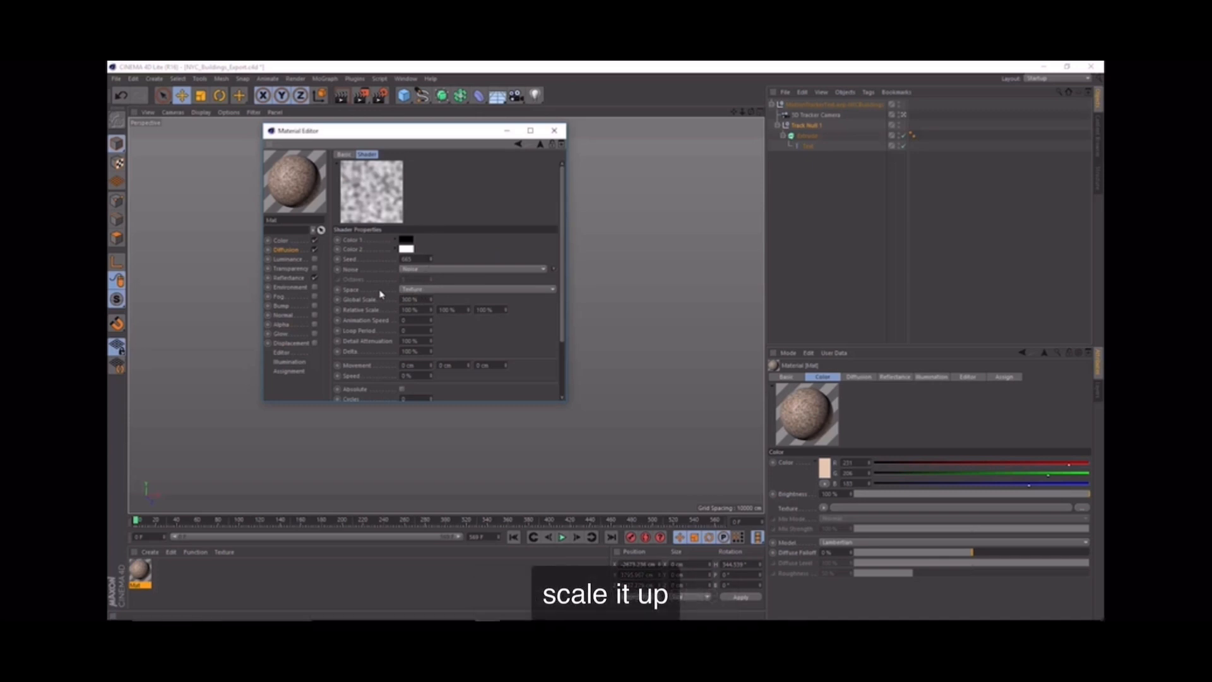
Step: Lower the Diffusion texture's Mix Strength to about 33% and close the Material Editor
left_click(291, 250)
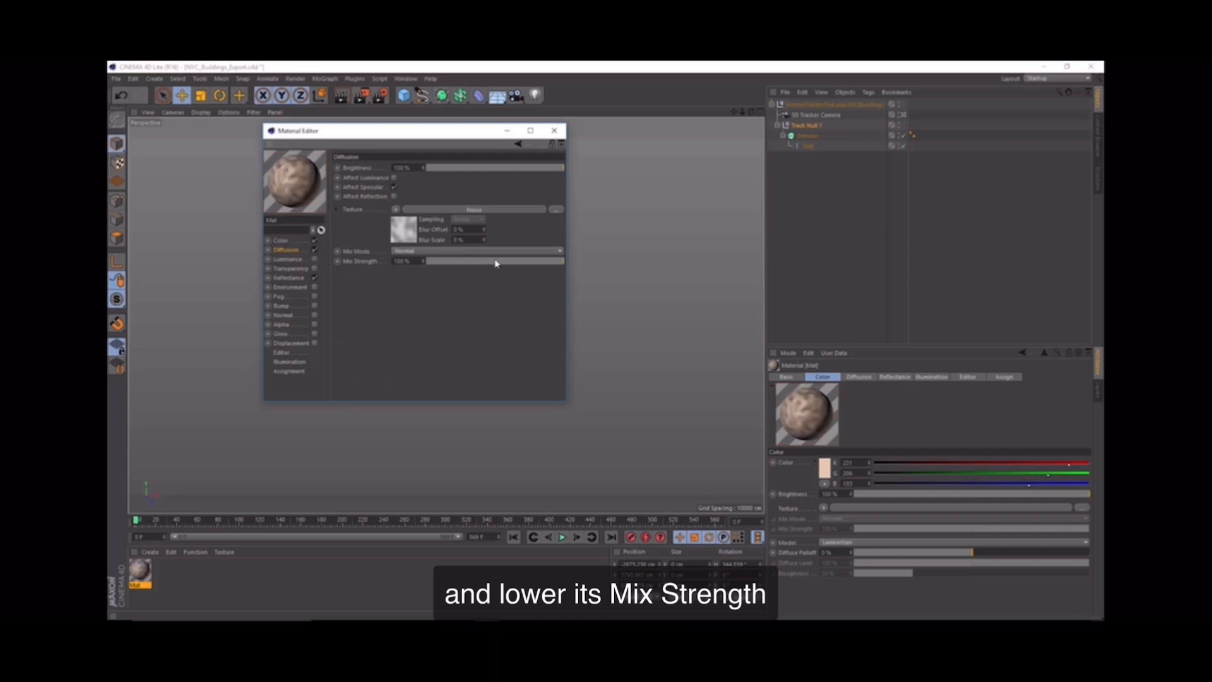
left_click_drag(495, 263, 474, 268)
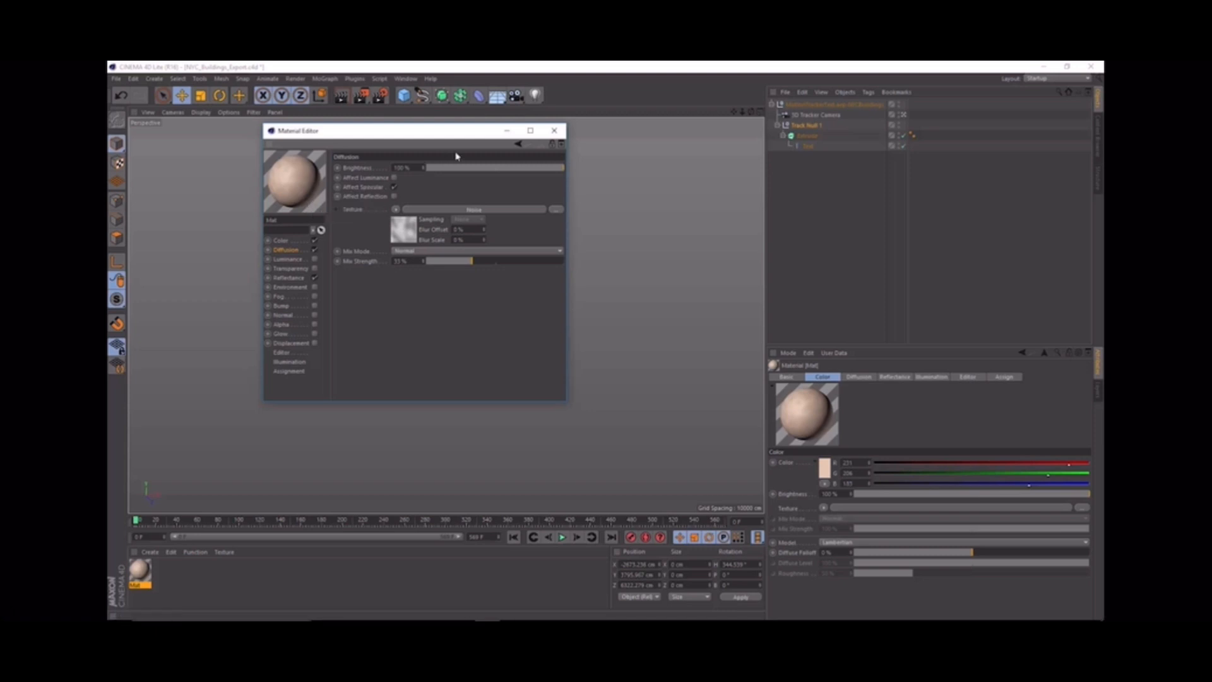
left_click(552, 132)
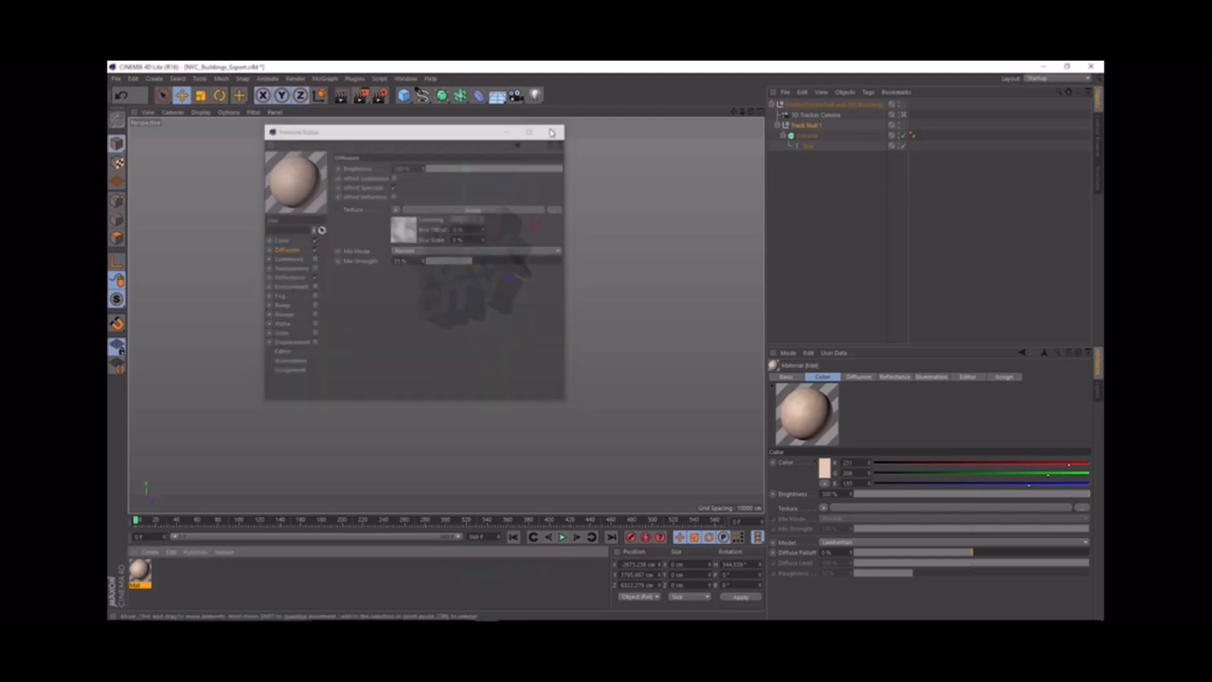
Step: Rename the material as Letters and apply it to the Extrude object
double_click(141, 587)
type("c")
type("et")
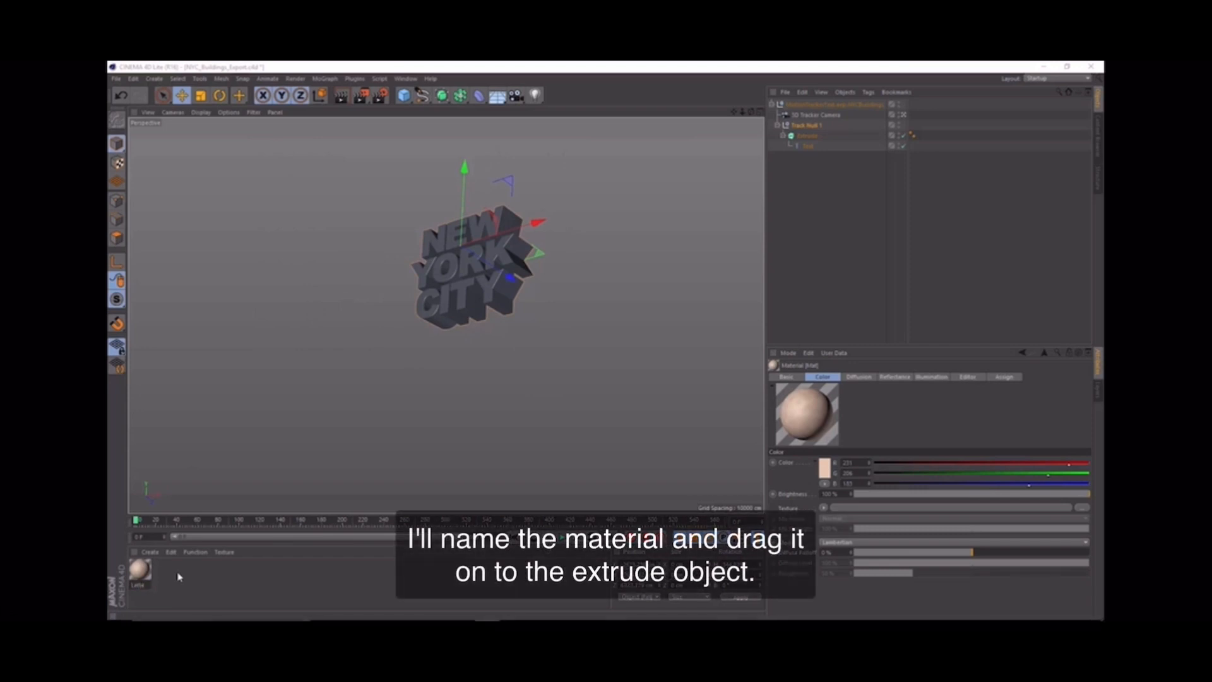
type("ters")
key("Return")
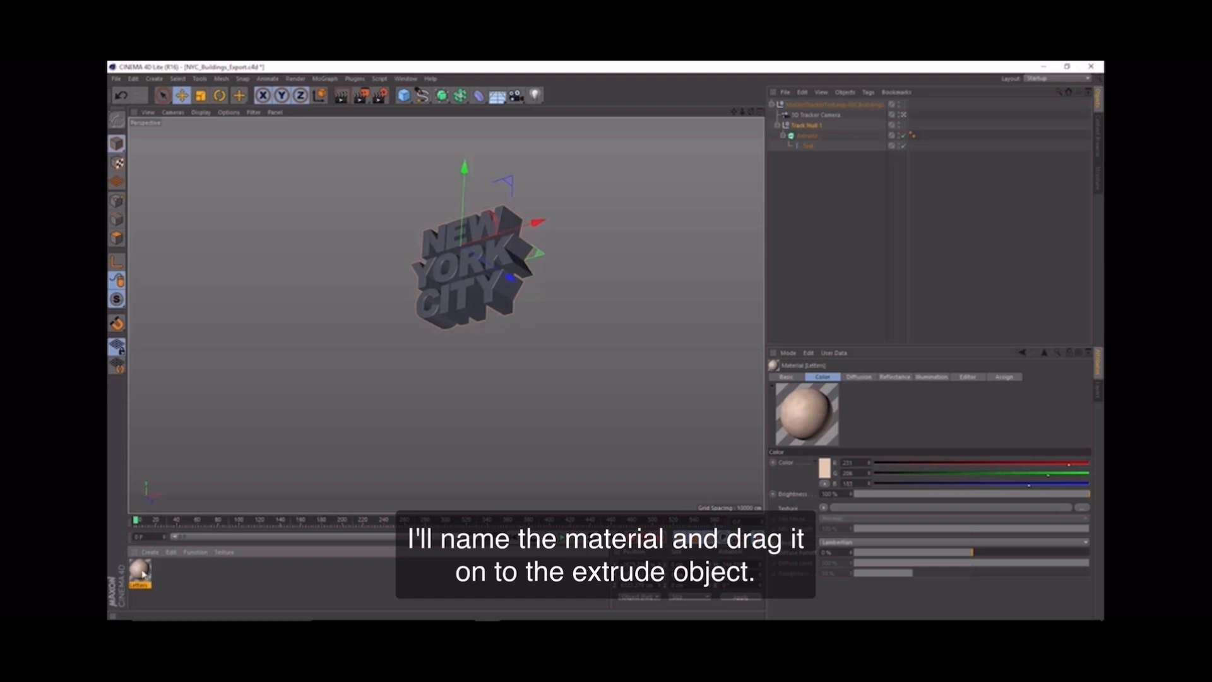
left_click_drag(149, 566, 275, 531)
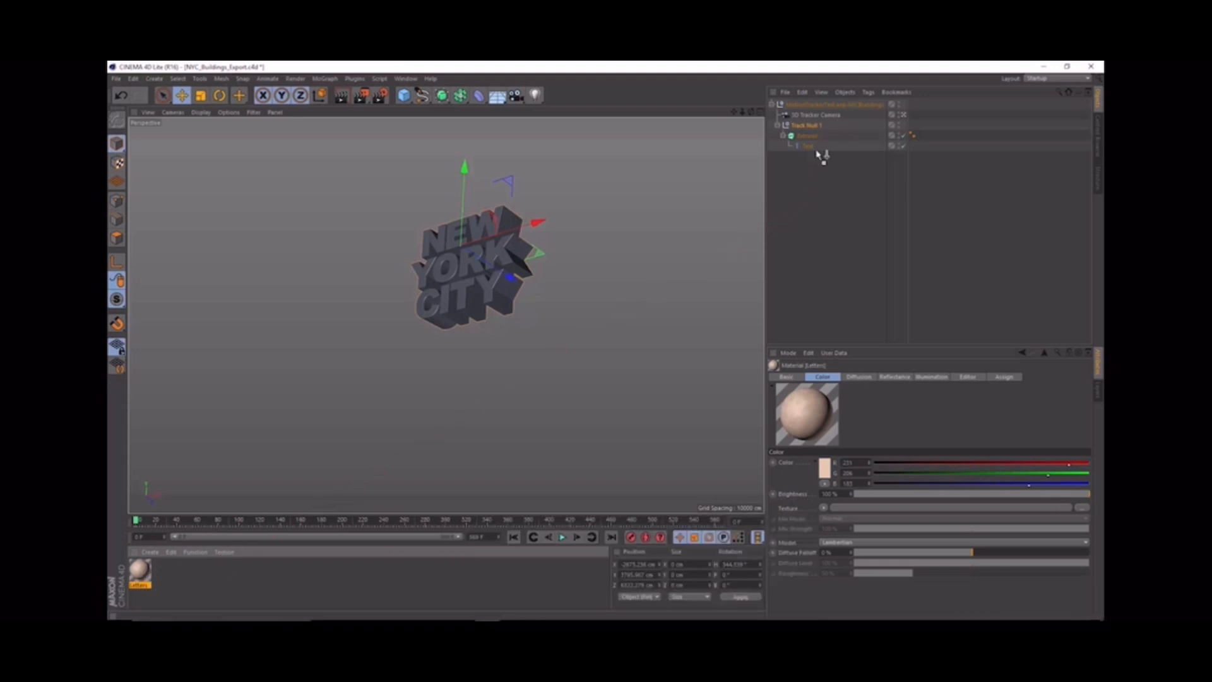
left_click_drag(809, 138, 809, 138)
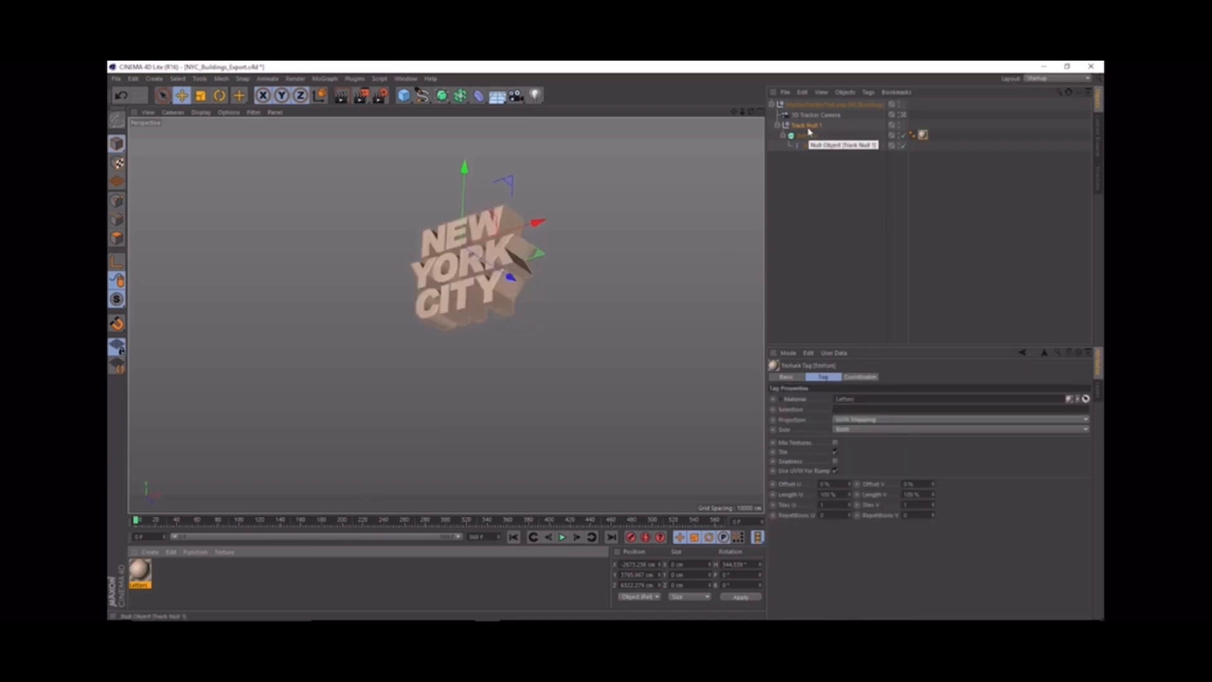
Step: Add an Infinite Light and, working in the four-view layout, move it close to the text, above and in front of it
left_click(535, 96)
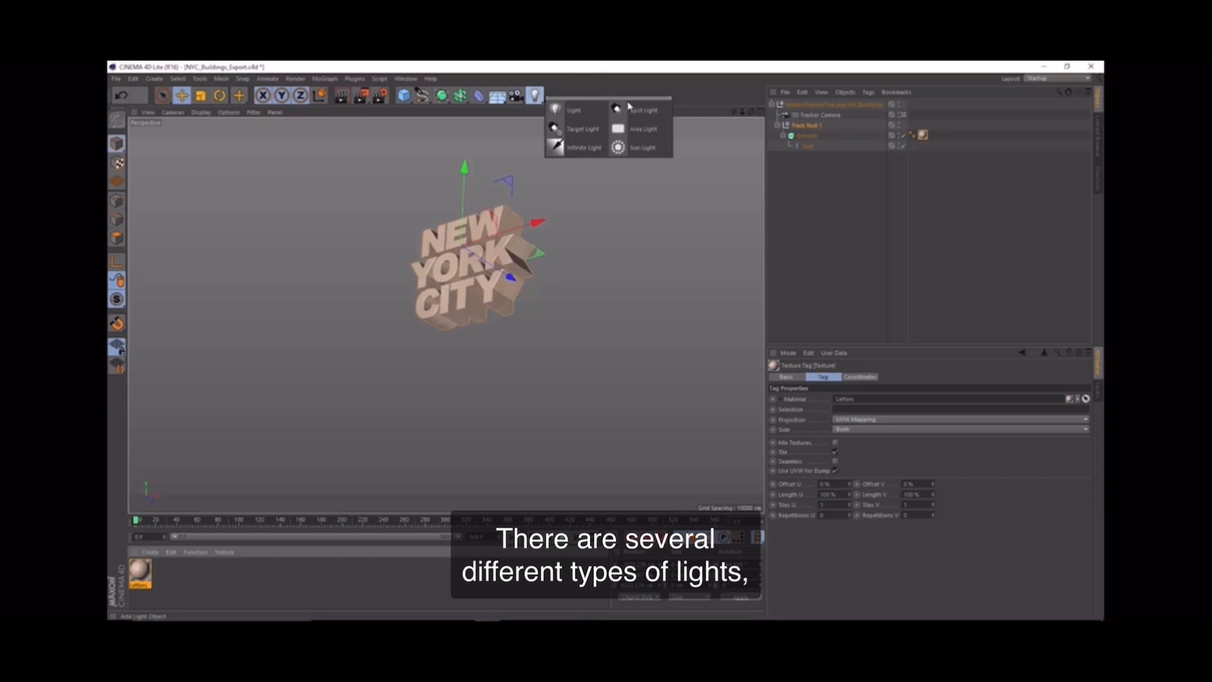
left_click(574, 151)
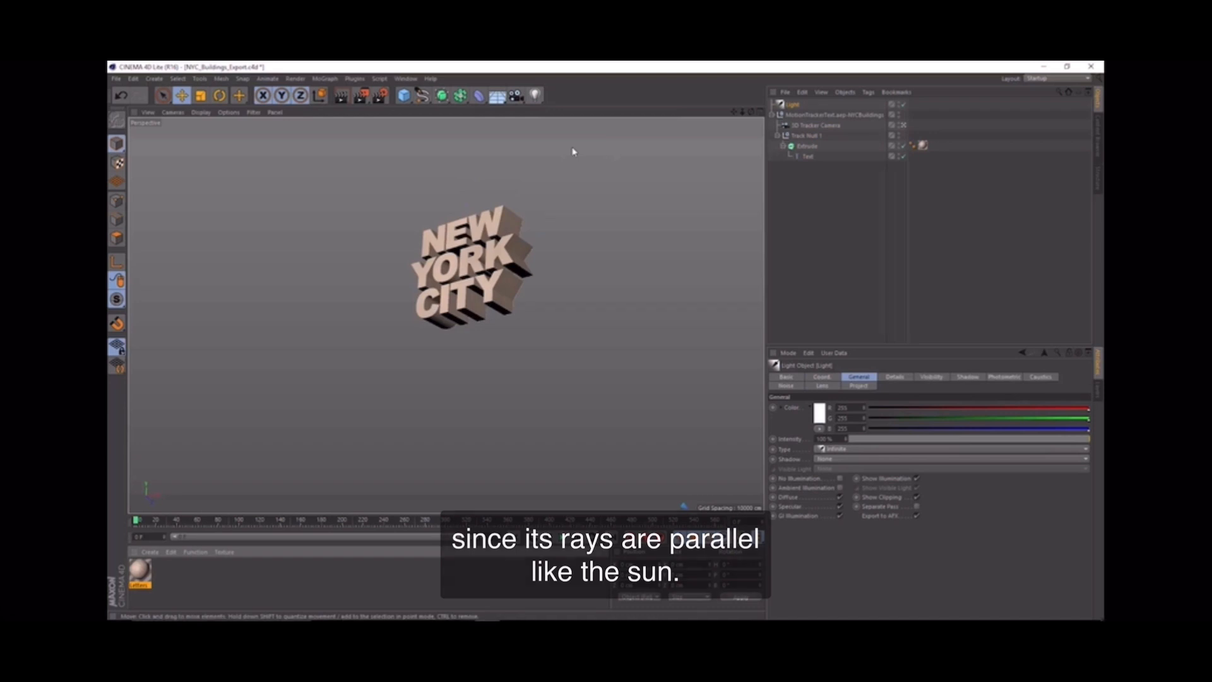
left_click(759, 112)
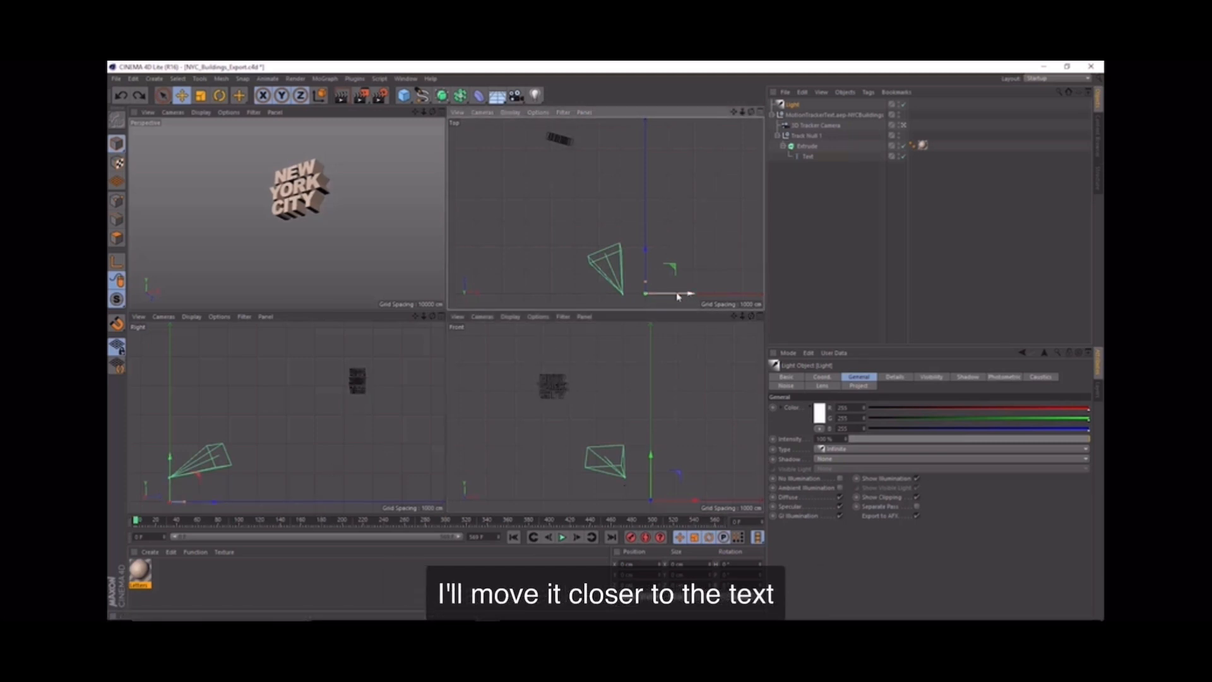
left_click_drag(662, 292, 546, 298)
left_click_drag(505, 255, 534, 130)
left_click_drag(317, 453, 342, 269)
left_click_drag(415, 316, 473, 314)
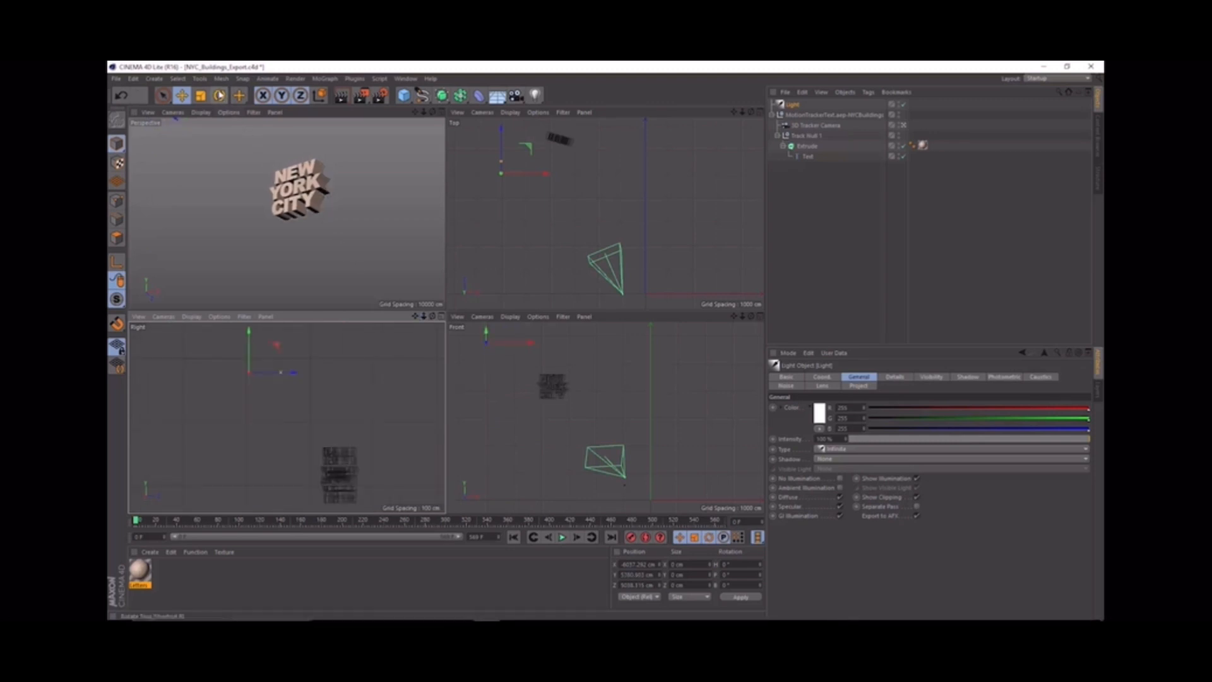
Step: Rotate the infinite light in the side and top views so it points at the text at roughly the sun's angle
left_click(219, 95)
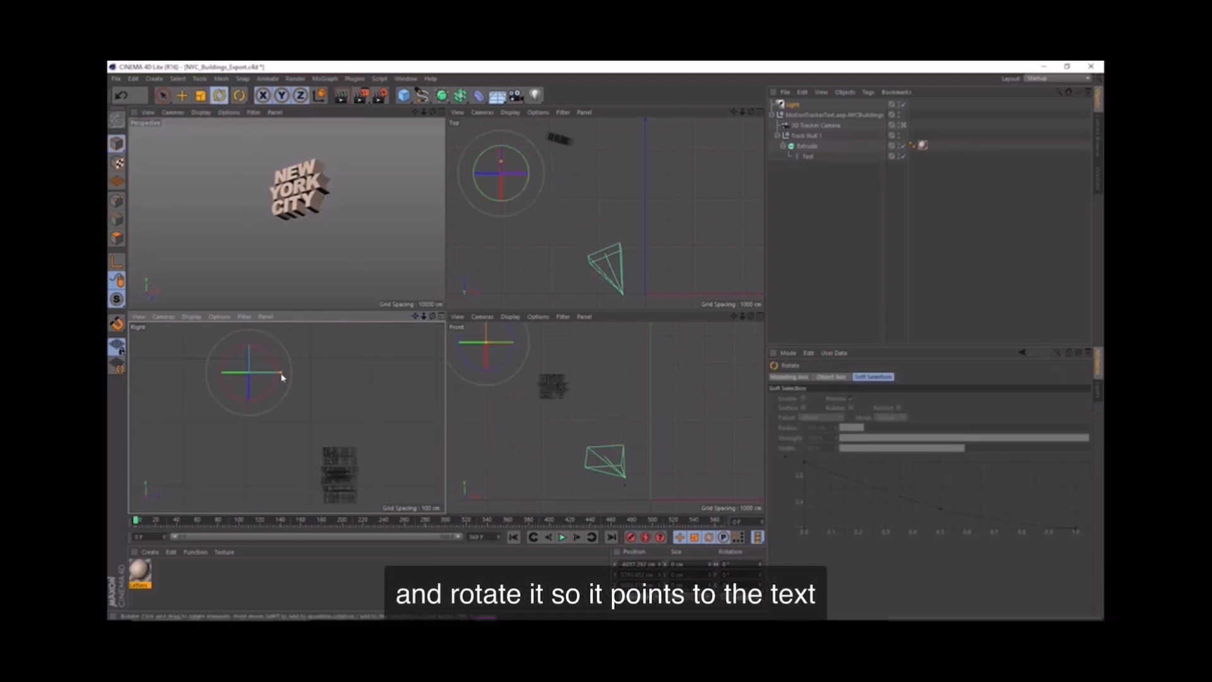
mouse_move(281, 376)
left_mouse_down()
mouse_move(272, 351)
mouse_move(279, 380)
left_mouse_up()
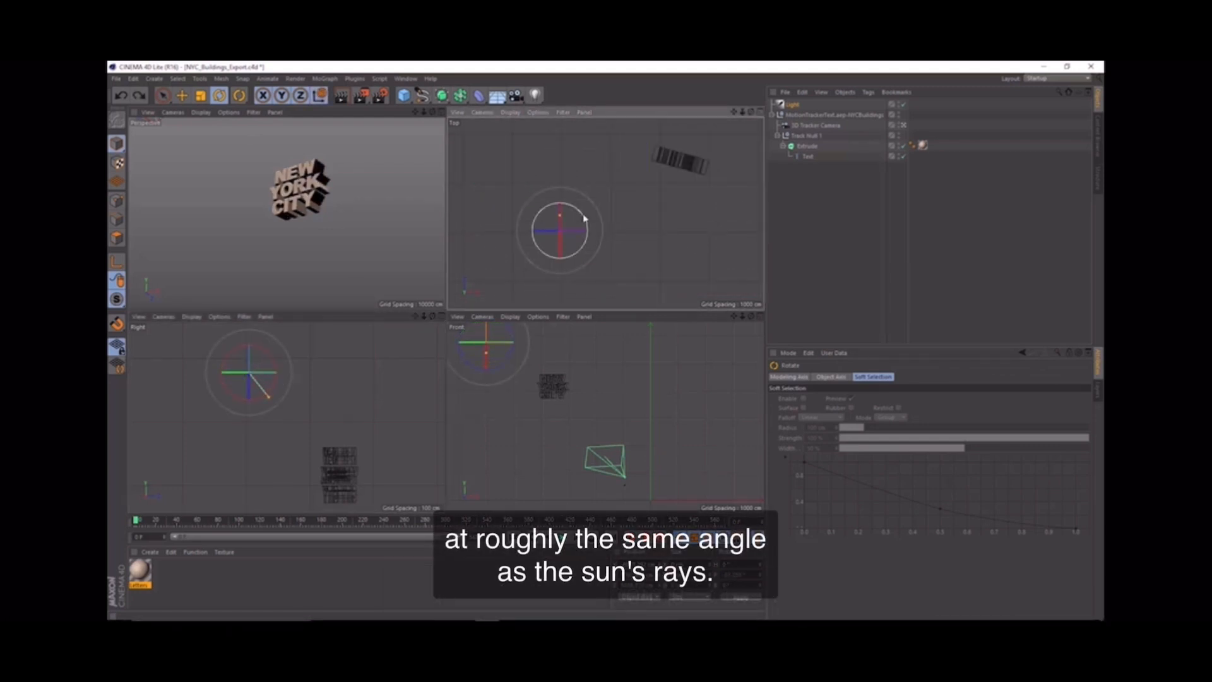
left_click_drag(584, 218, 590, 252)
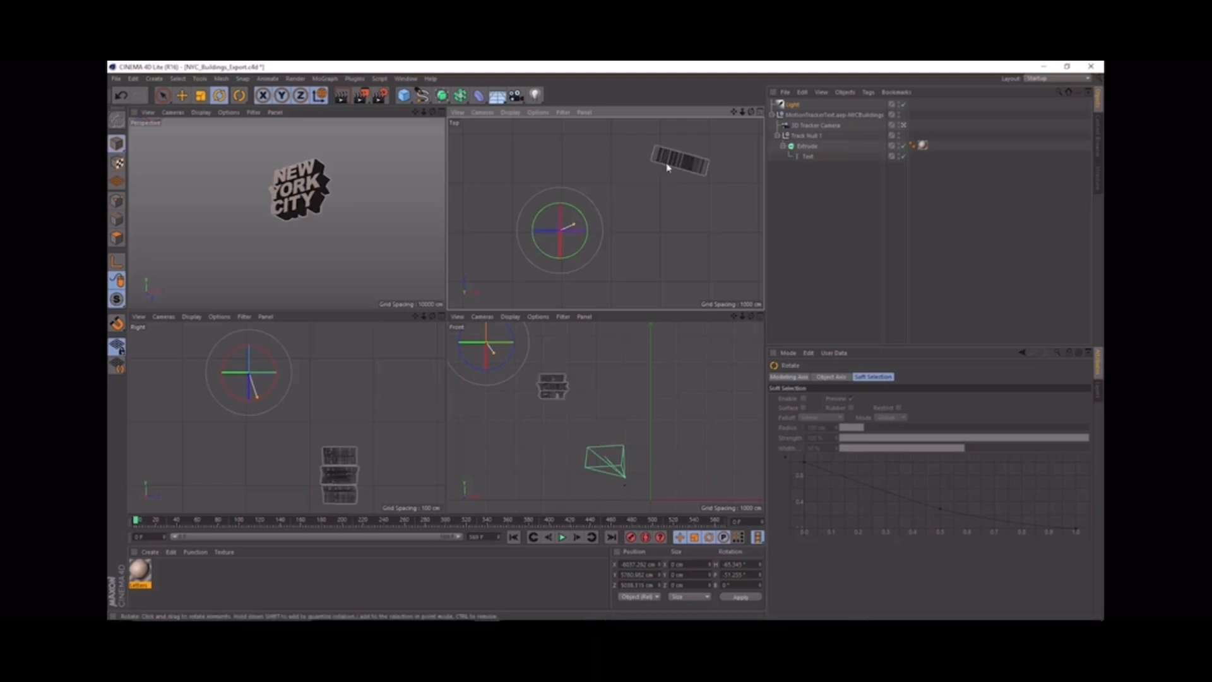
Step: Save the Cinema 4D scene and switch to After Effects
left_click(116, 79)
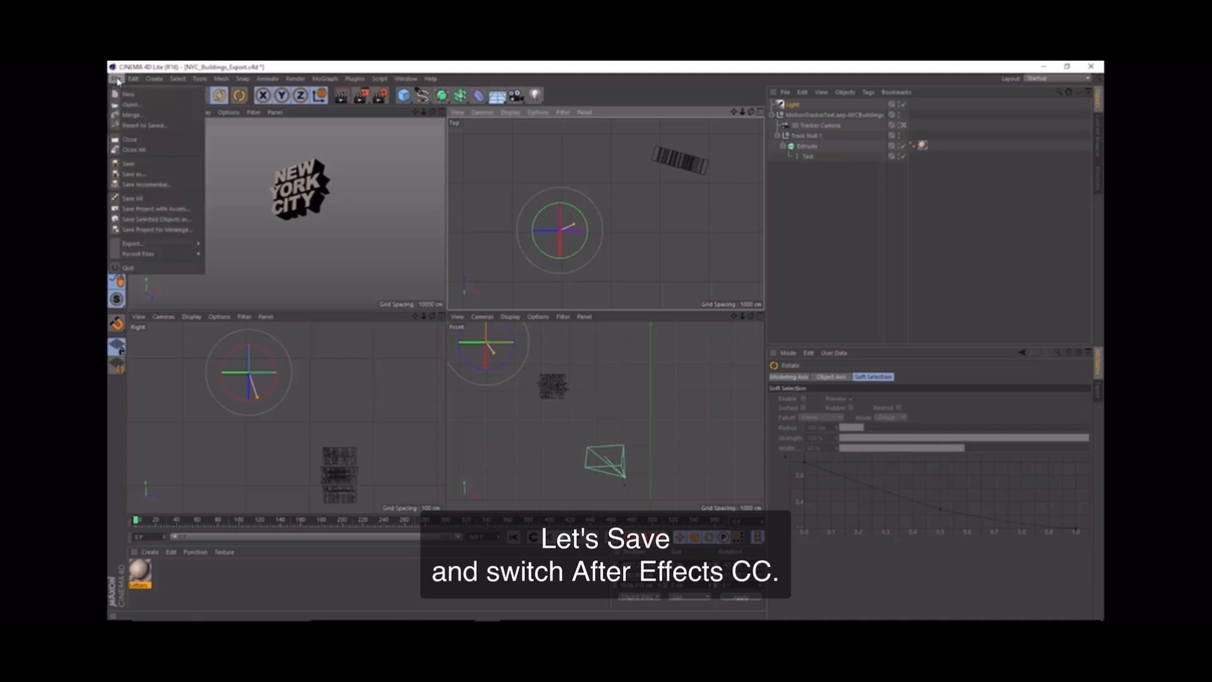
left_click(132, 165)
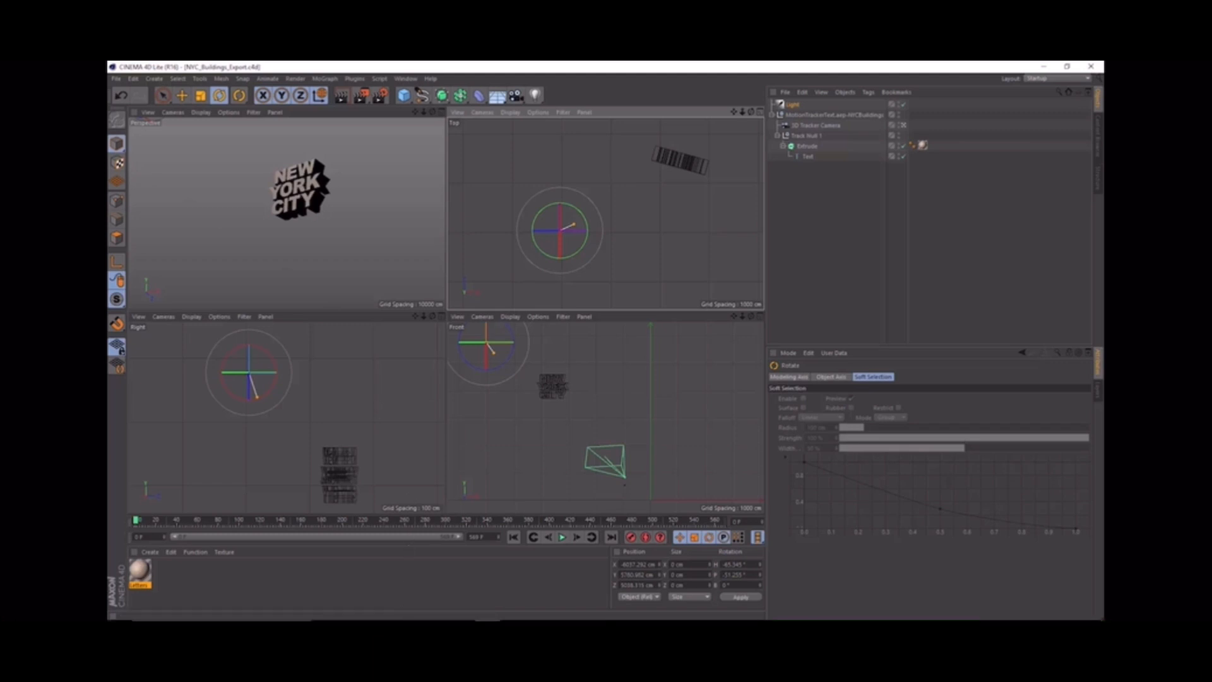
mouse_move(410, 617)
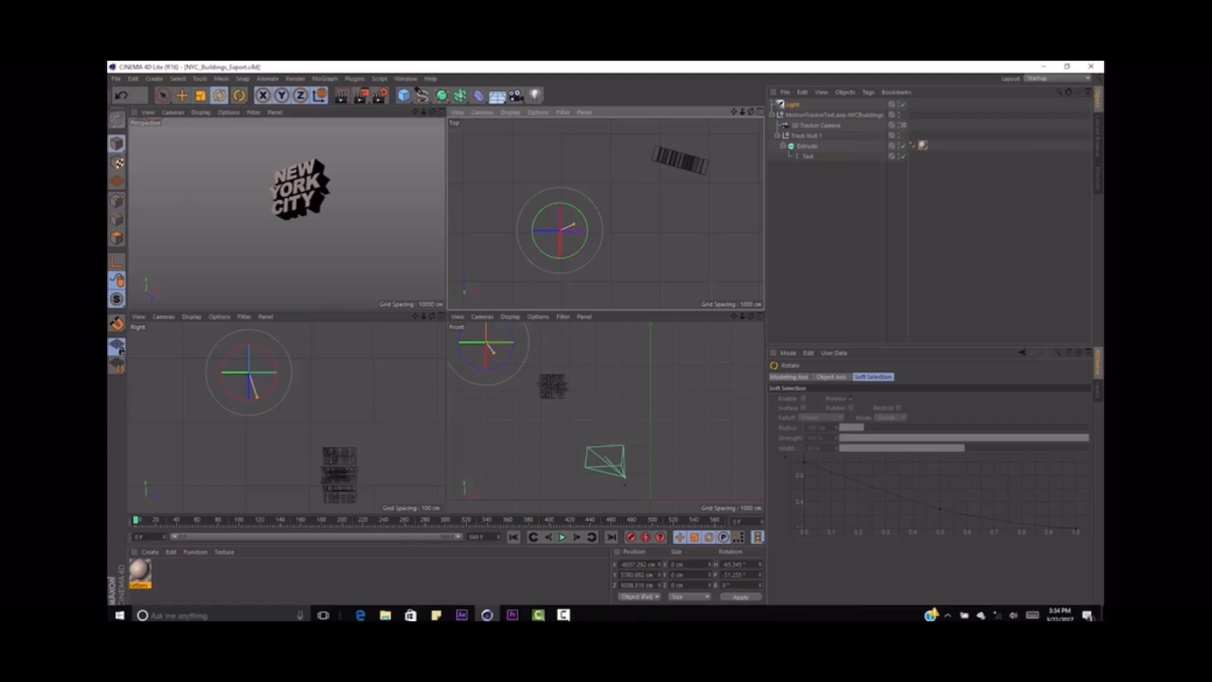
left_click(462, 610)
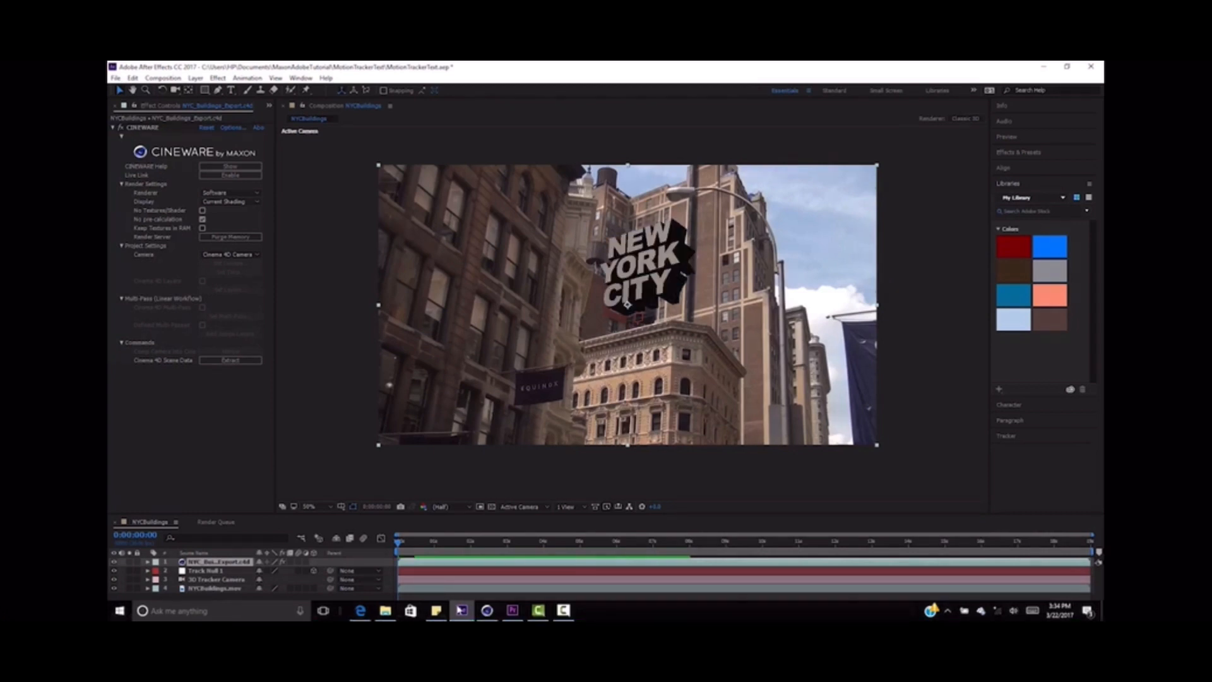
Step: Set the Cineware renderer to Standard (Final) and show the composition at 100% magnification
left_click(233, 194)
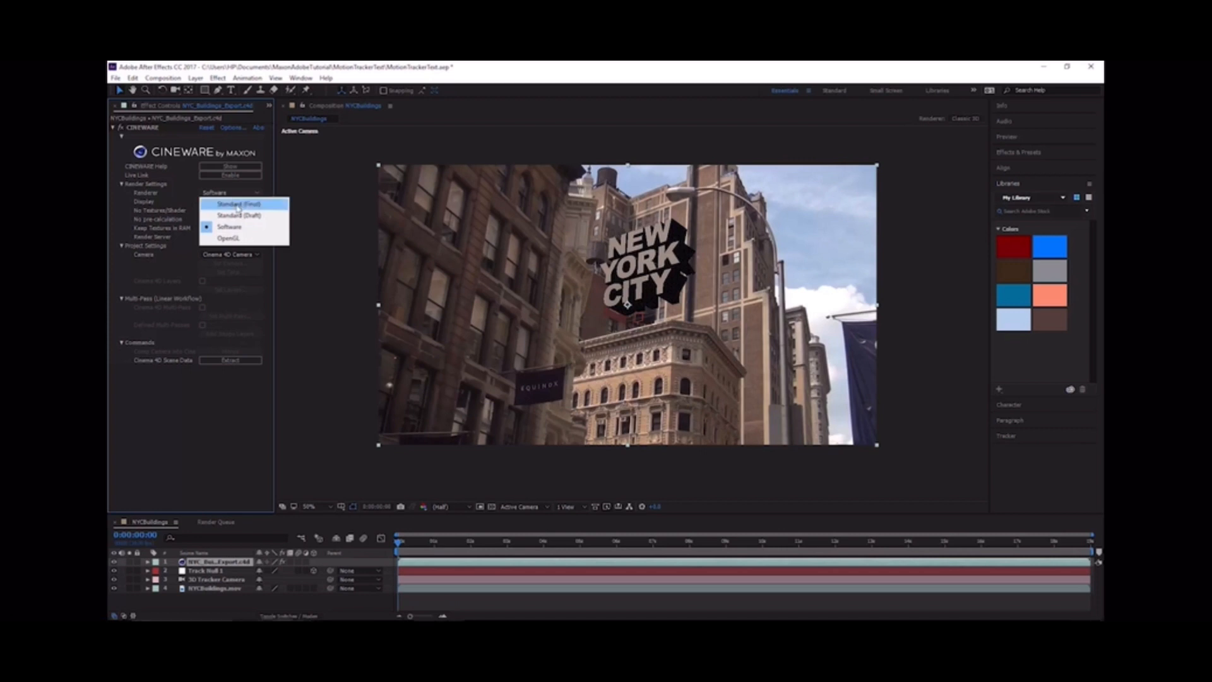
left_click(238, 204)
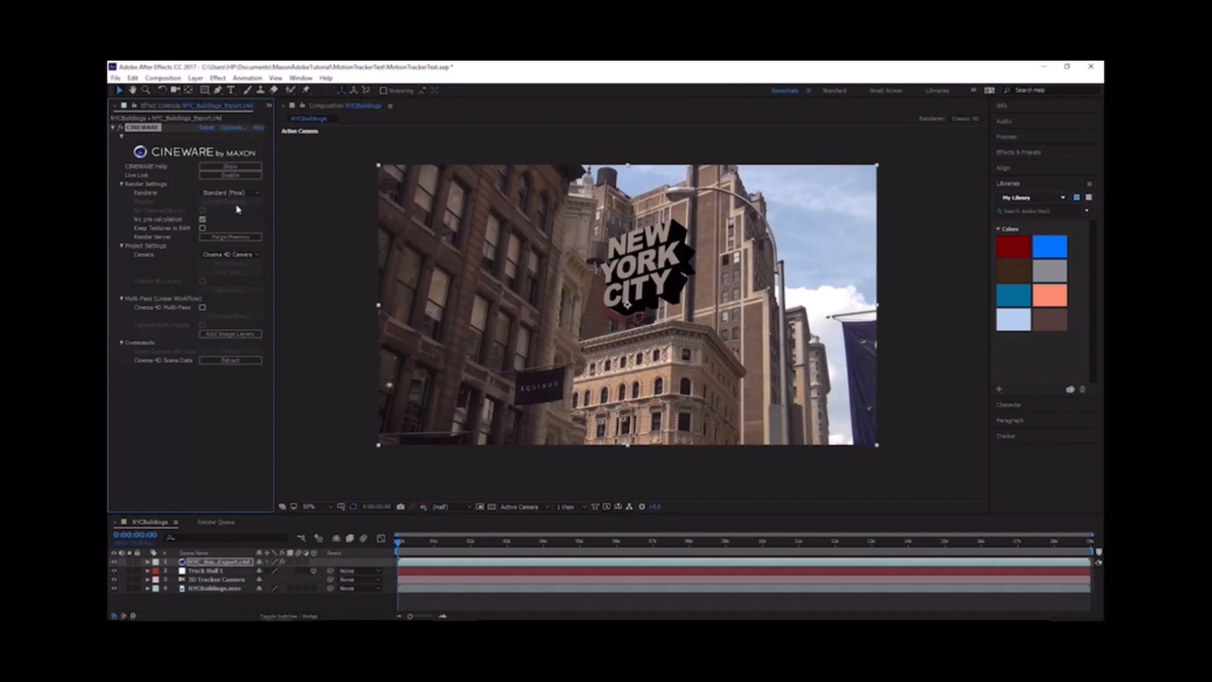
left_click(318, 509)
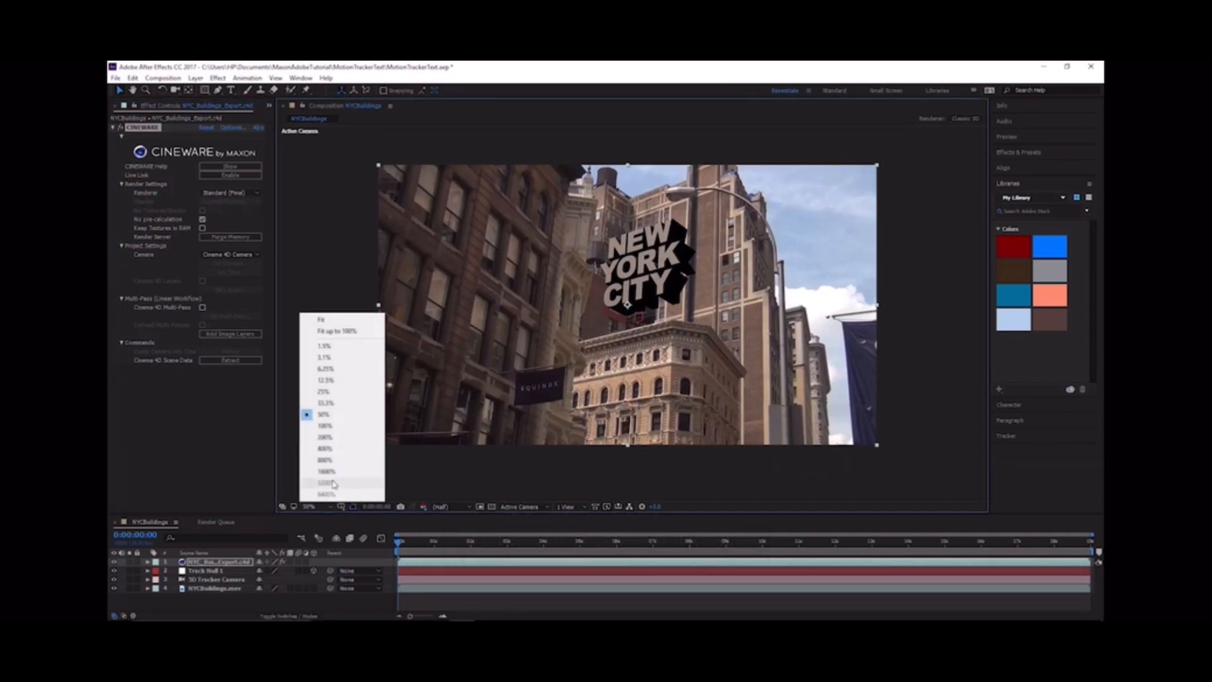
left_click(338, 426)
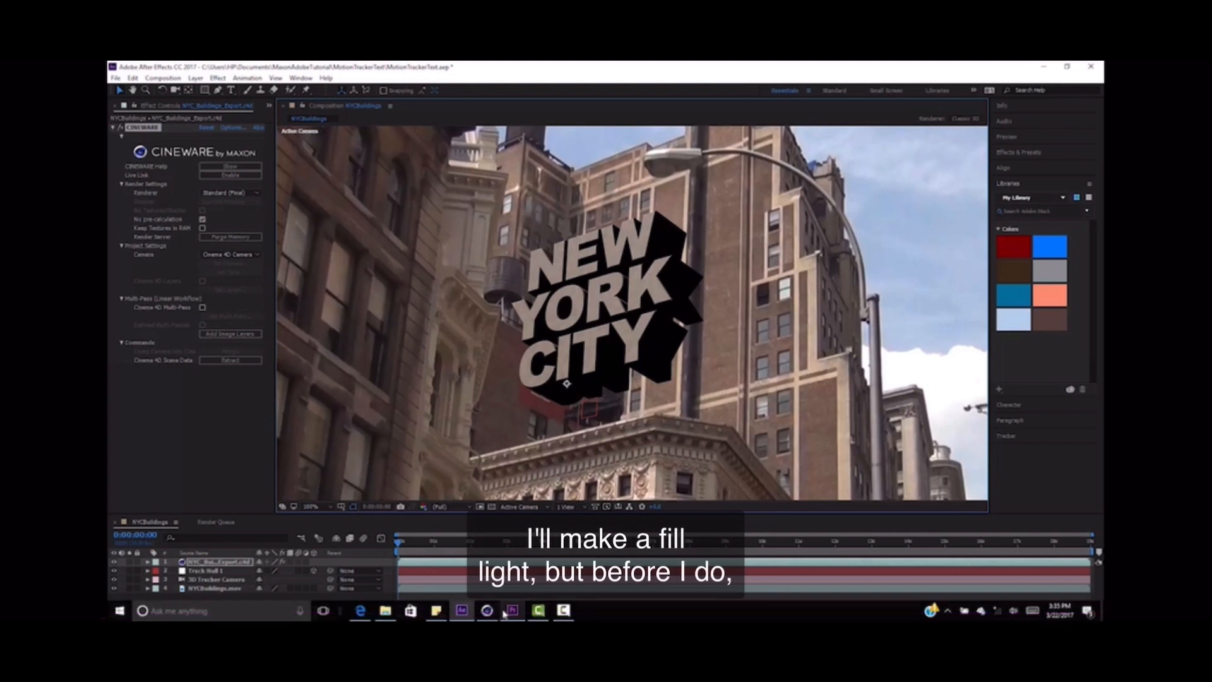
Step: Switch back to Cinema 4D and rename the light as Sun Light
left_click(487, 609)
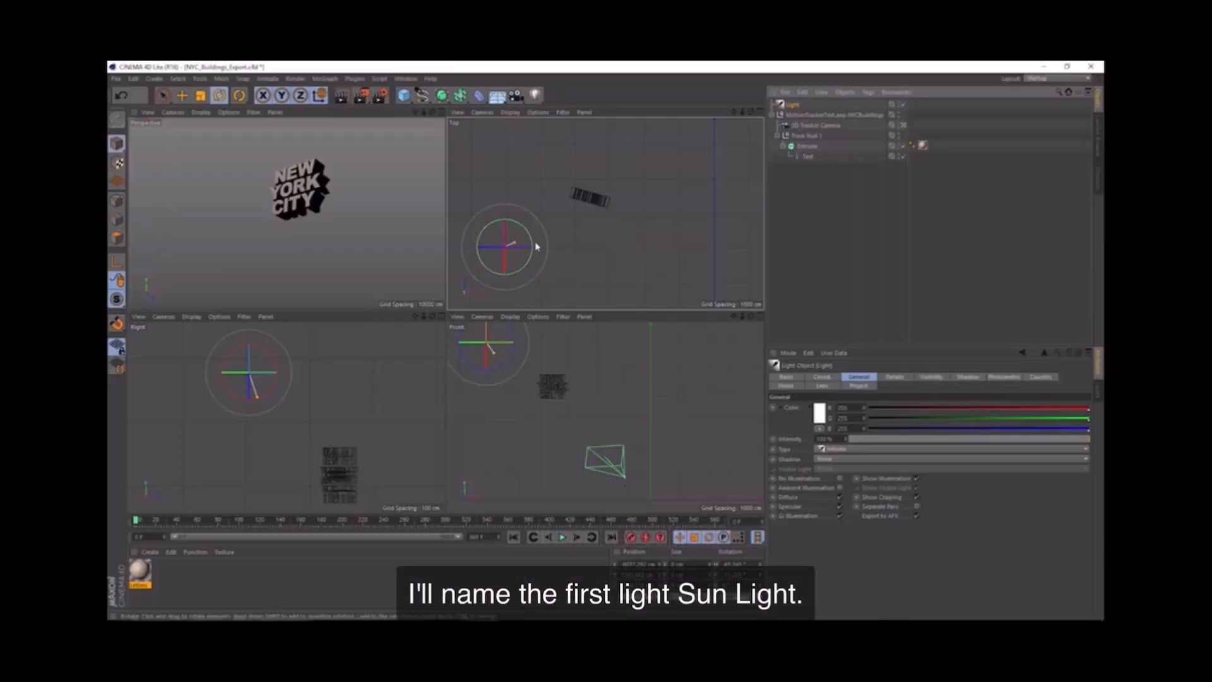
double_click(794, 105)
type("S")
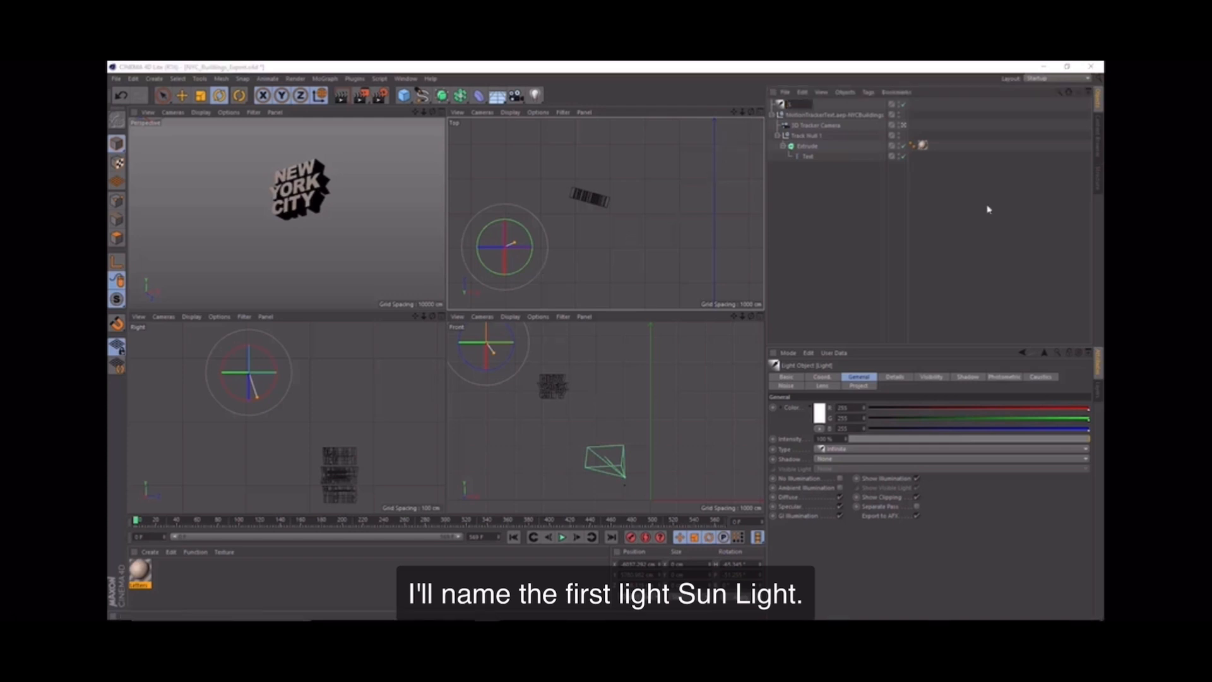
type("un Light")
key("Return")
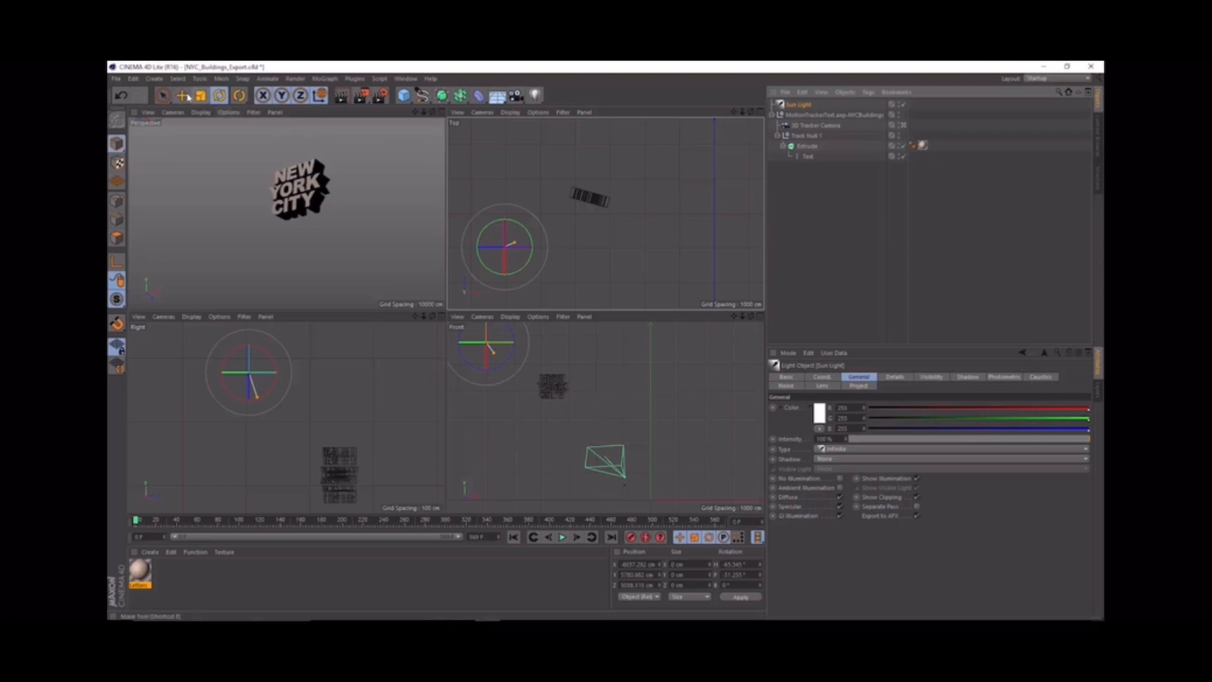
Step: Duplicate Sun Light, move the copy to the other side of the text, and rotate it toward the sides of the letters
left_click(183, 96)
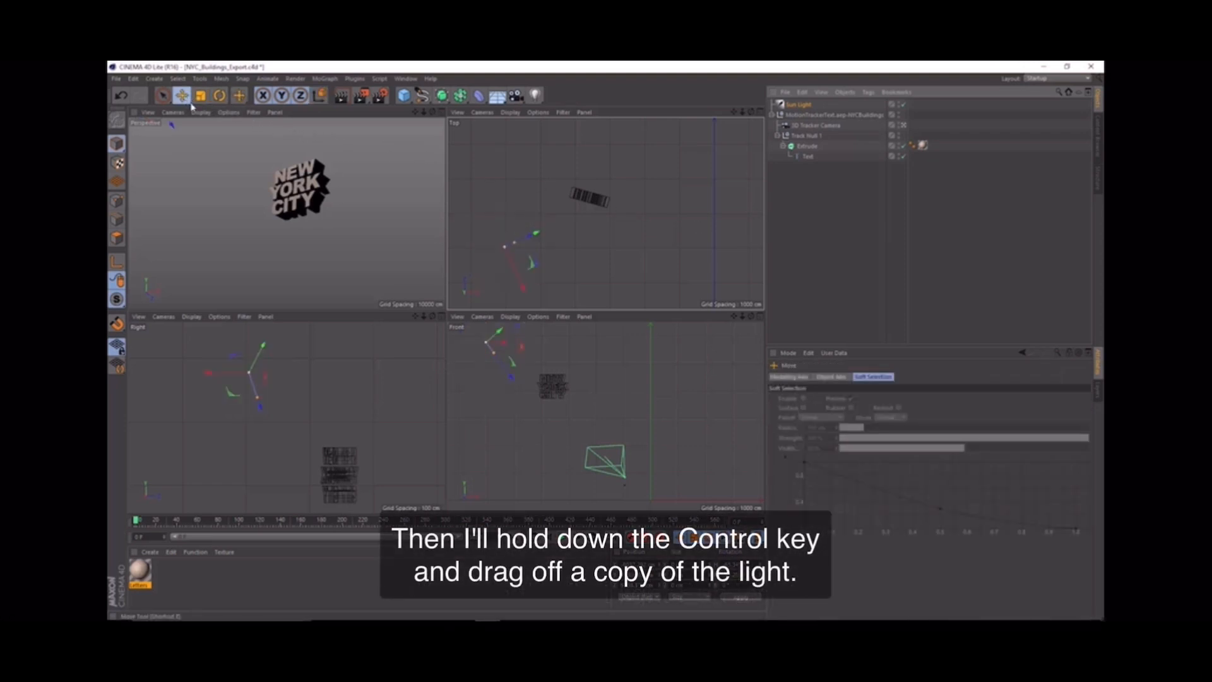
left_click(322, 98)
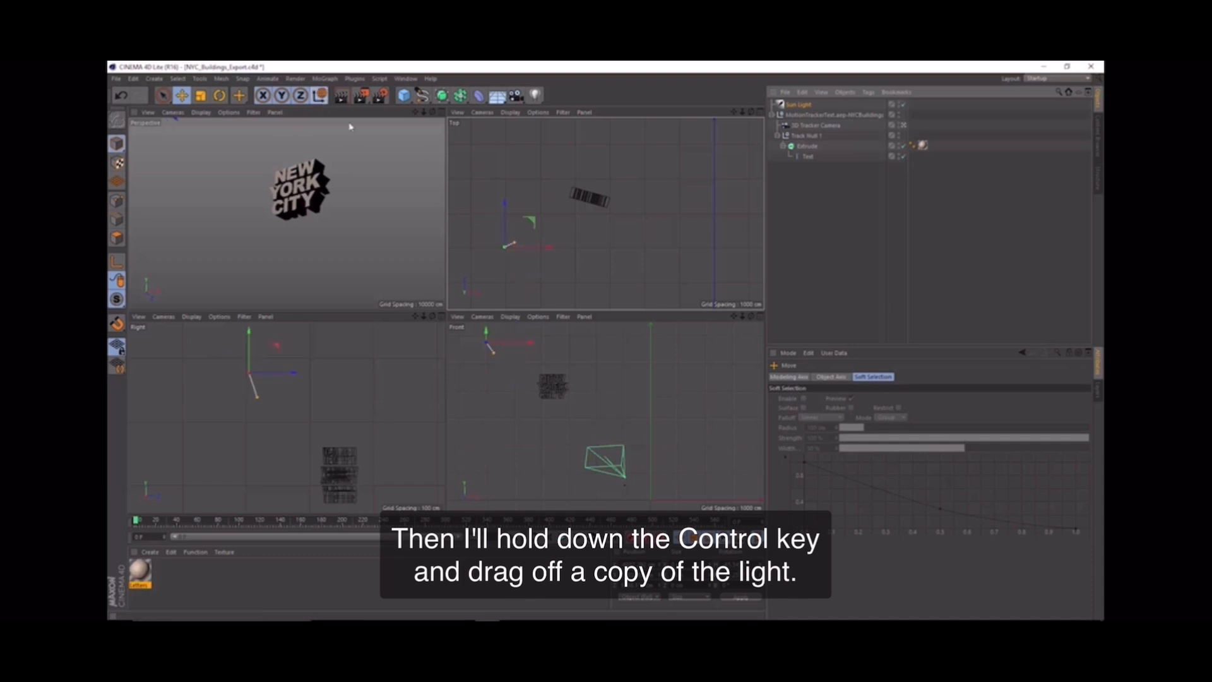
left_click_drag(549, 250, 731, 280, "ctrl")
left_click_drag(684, 201, 688, 158)
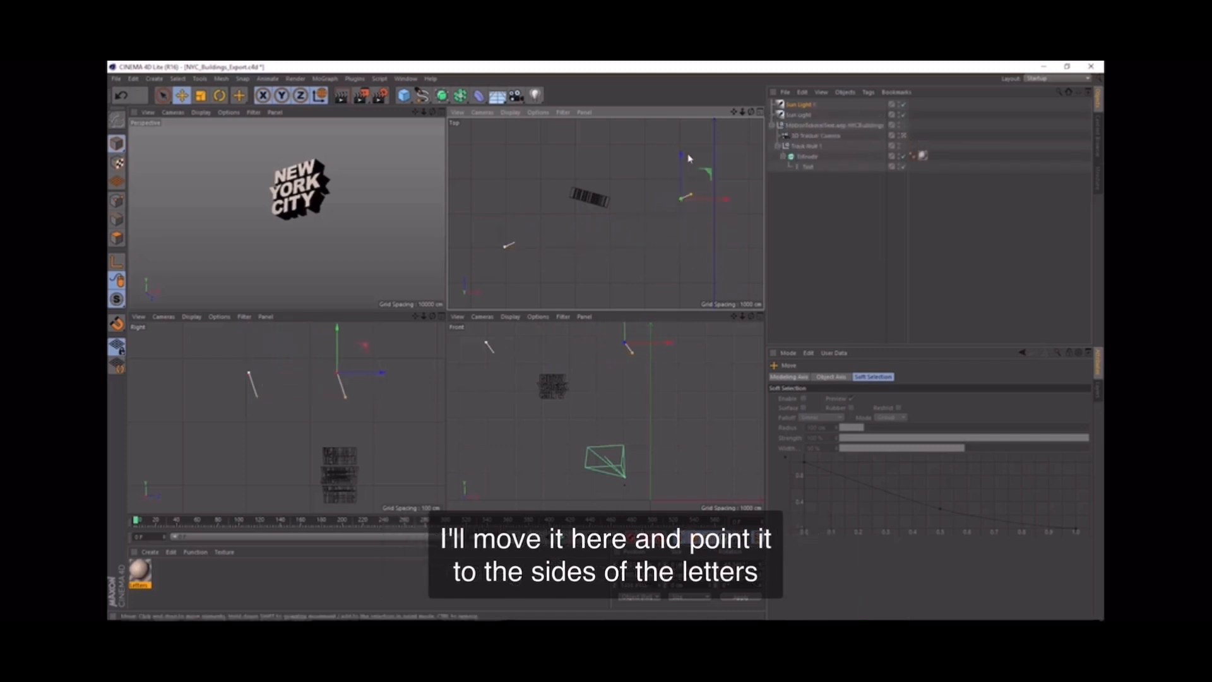
left_click(220, 99)
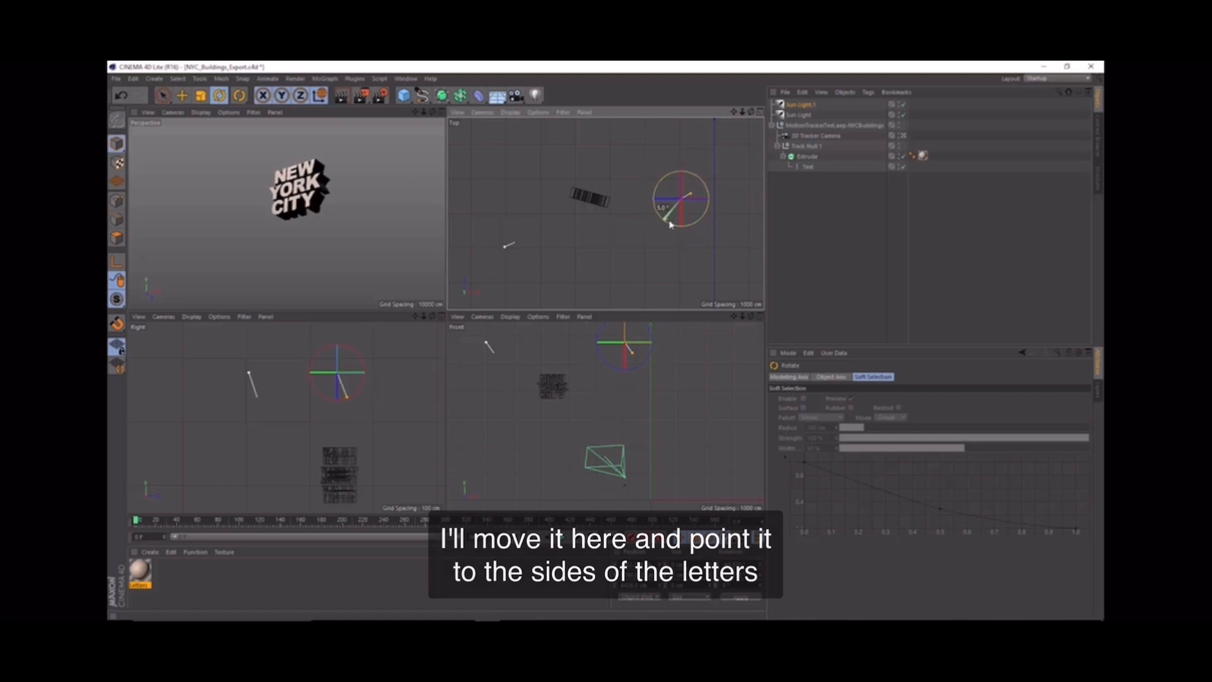
left_click_drag(671, 222, 732, 187)
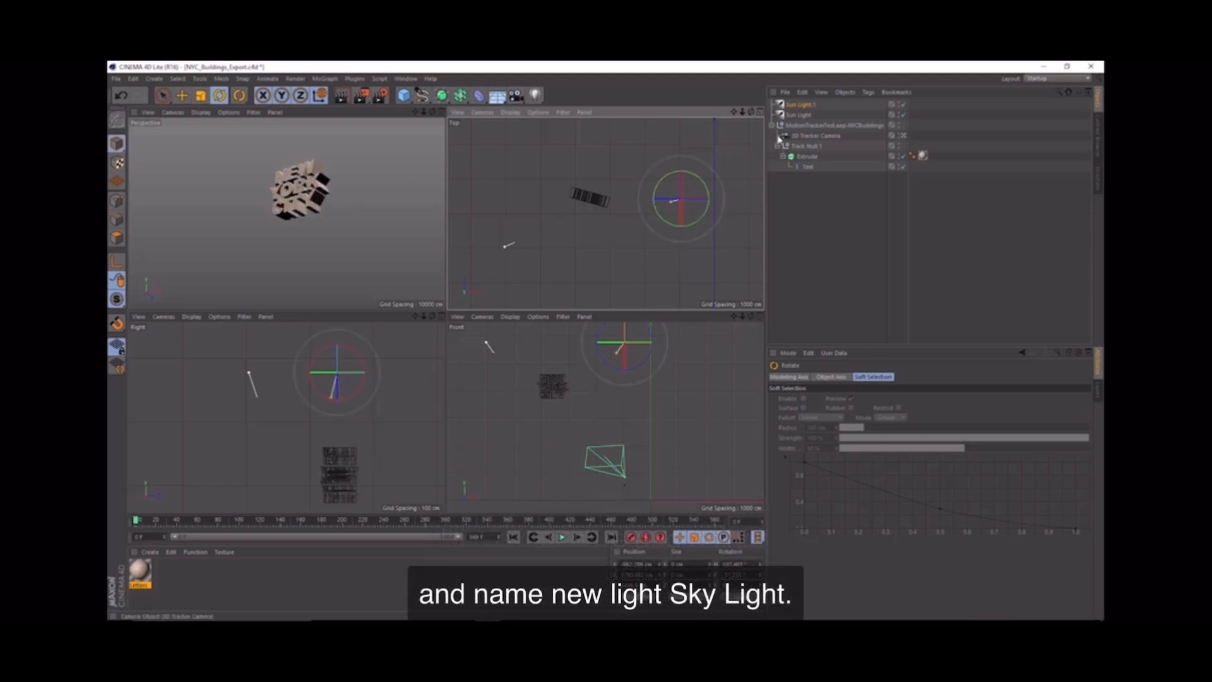
Step: Rename the copied light as Sky Light
left_click(797, 105)
double_click(797, 104)
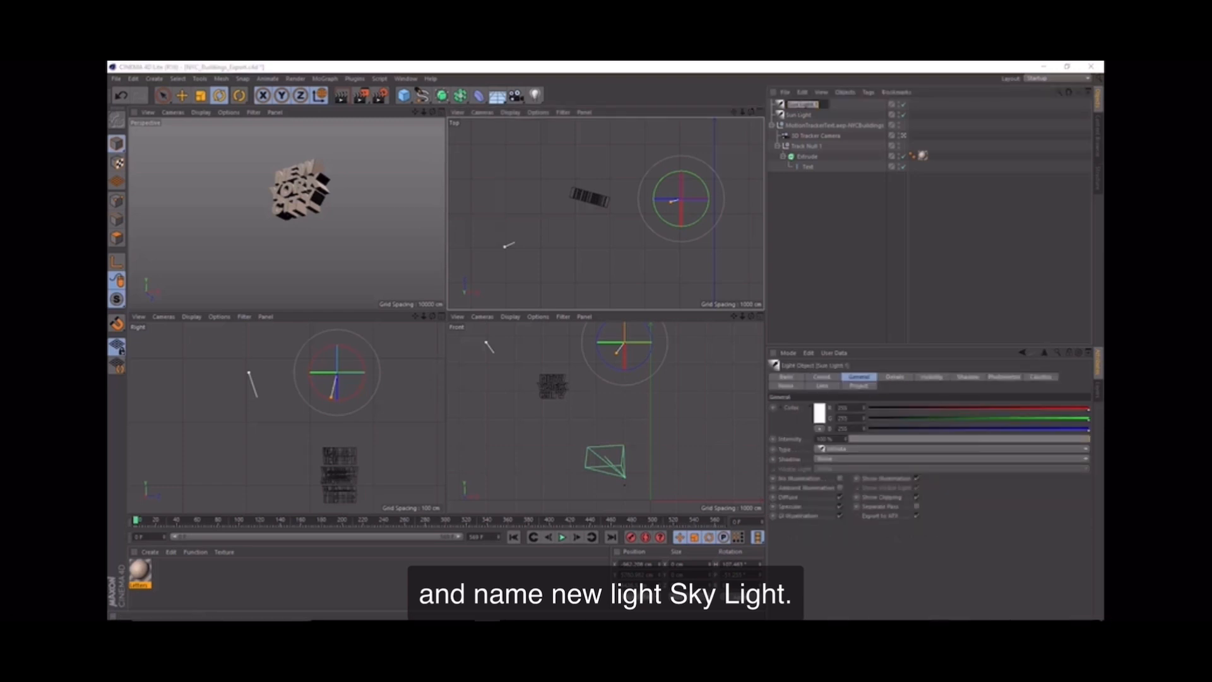
type("y L")
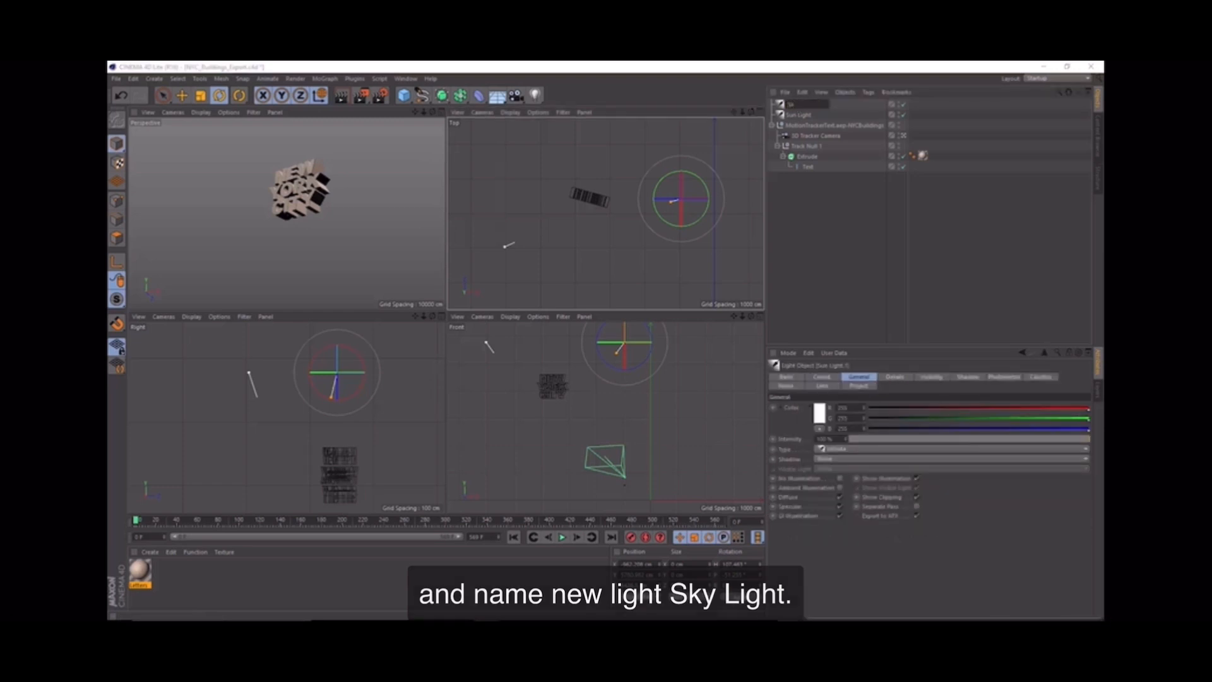
type("igh")
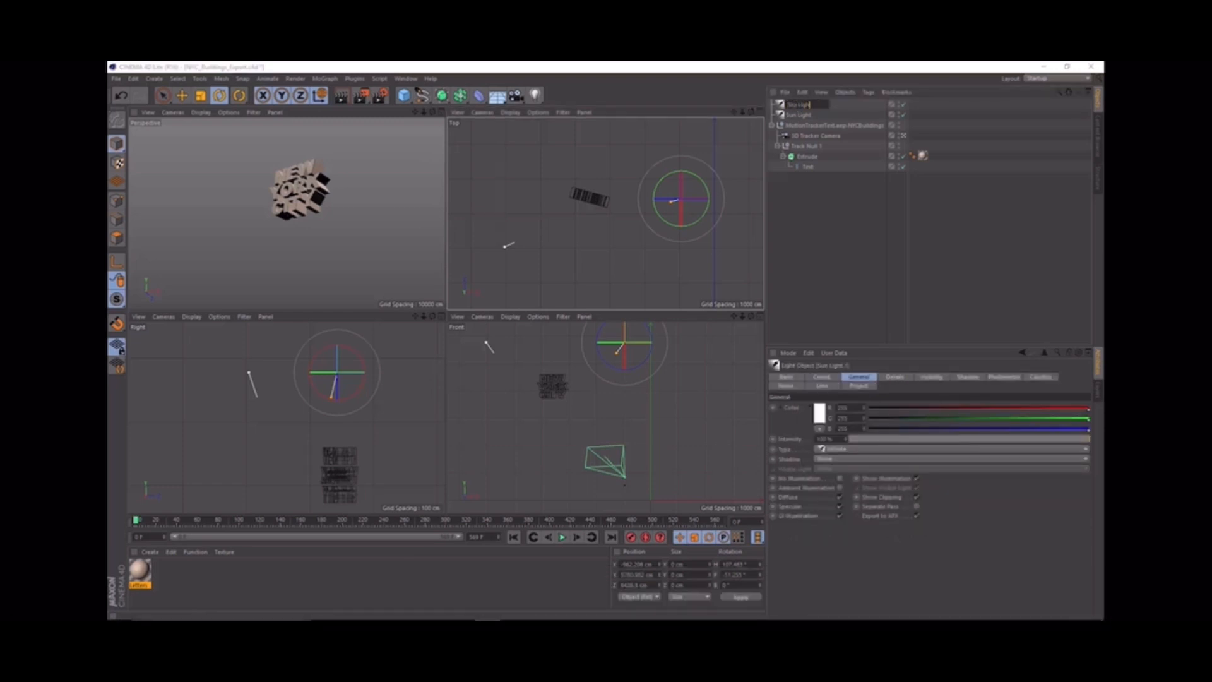
type("t")
key("Return")
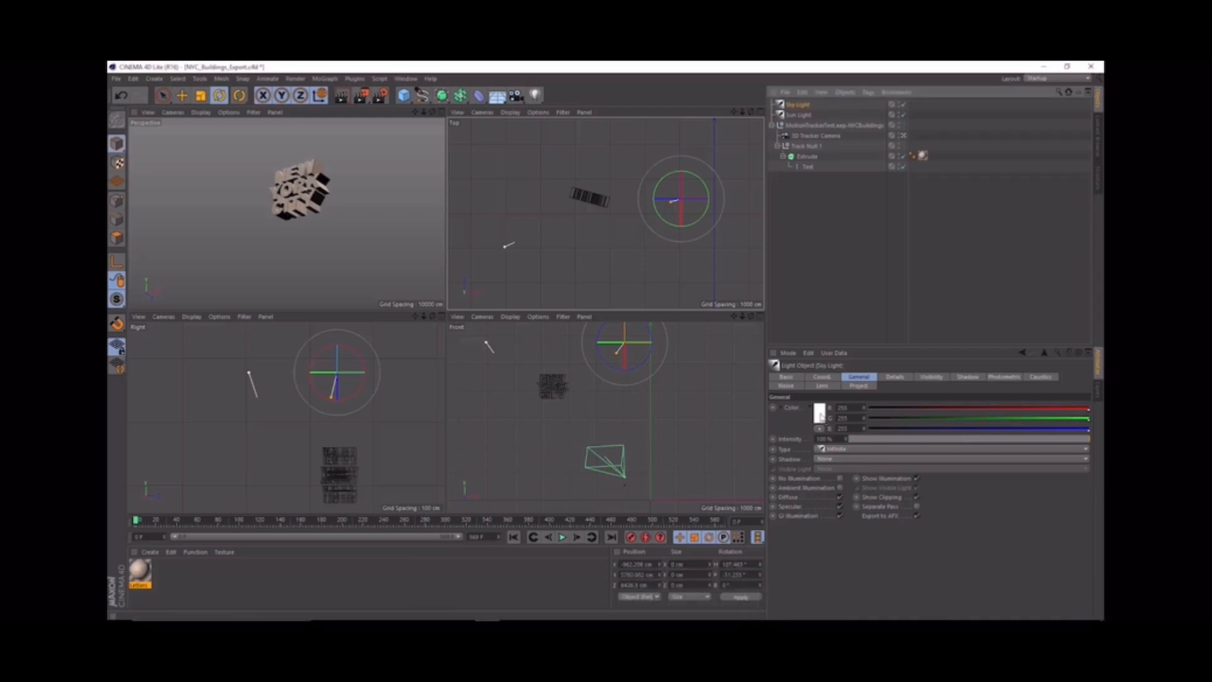
Step: Give Sky Light a soft blue color and lower its intensity to about 70%
left_click(820, 414)
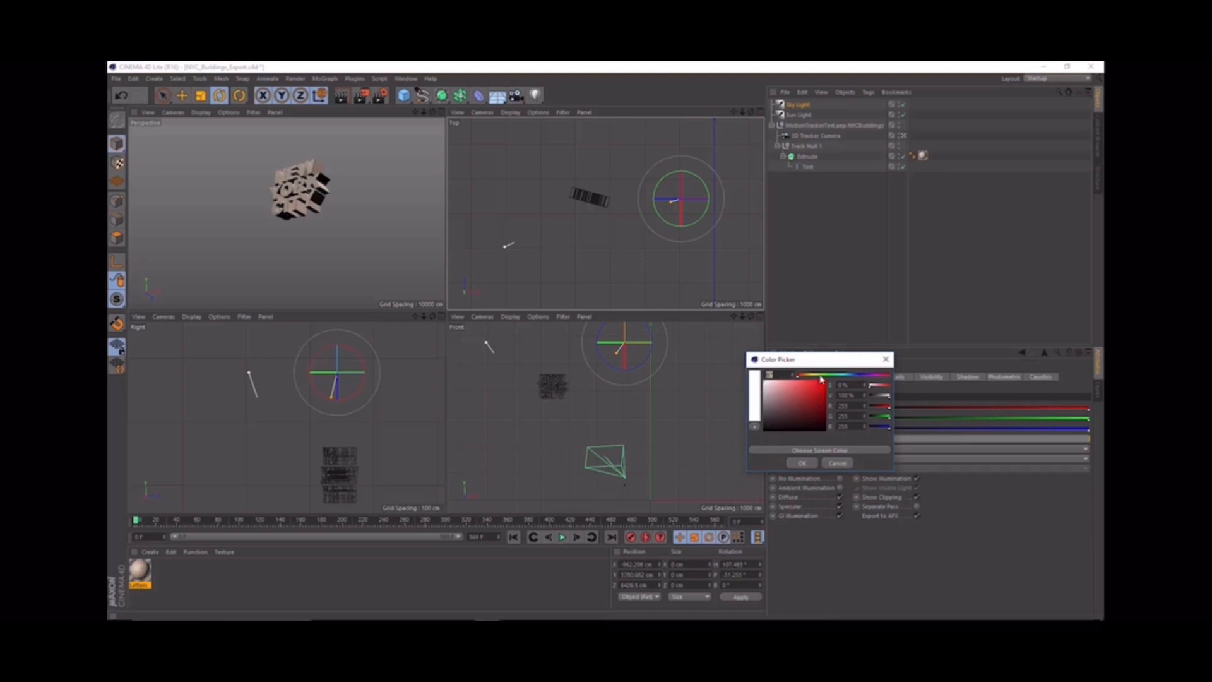
left_click_drag(820, 375, 850, 381)
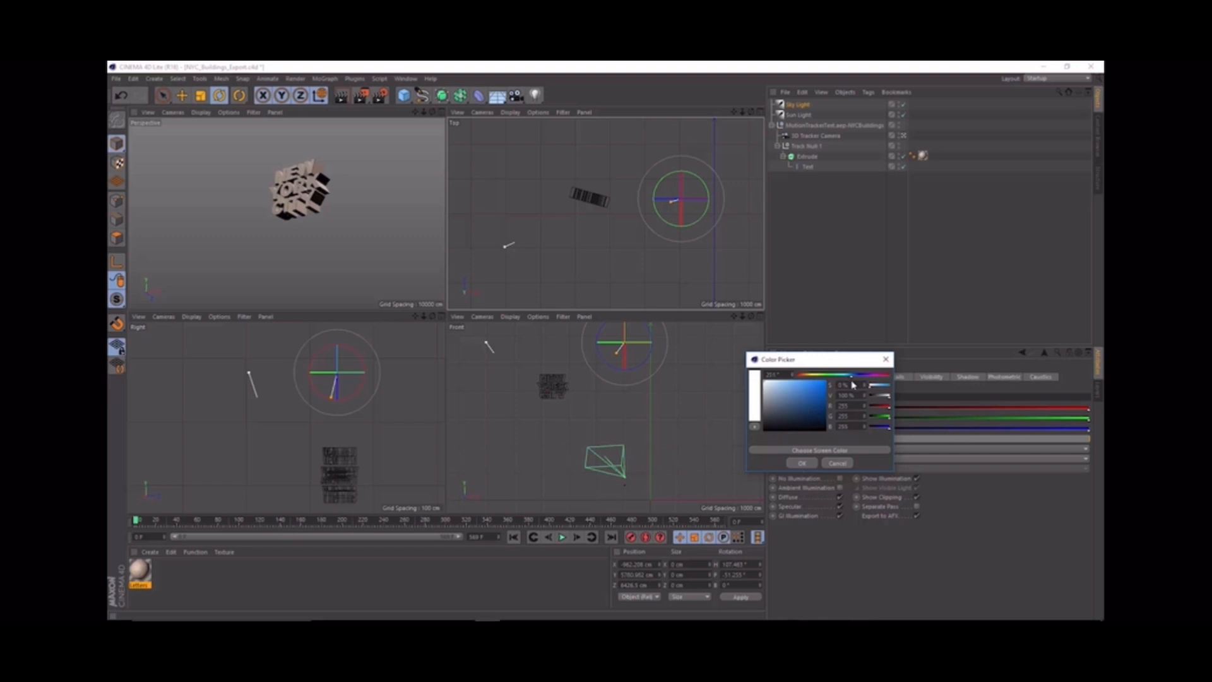
left_click(793, 392)
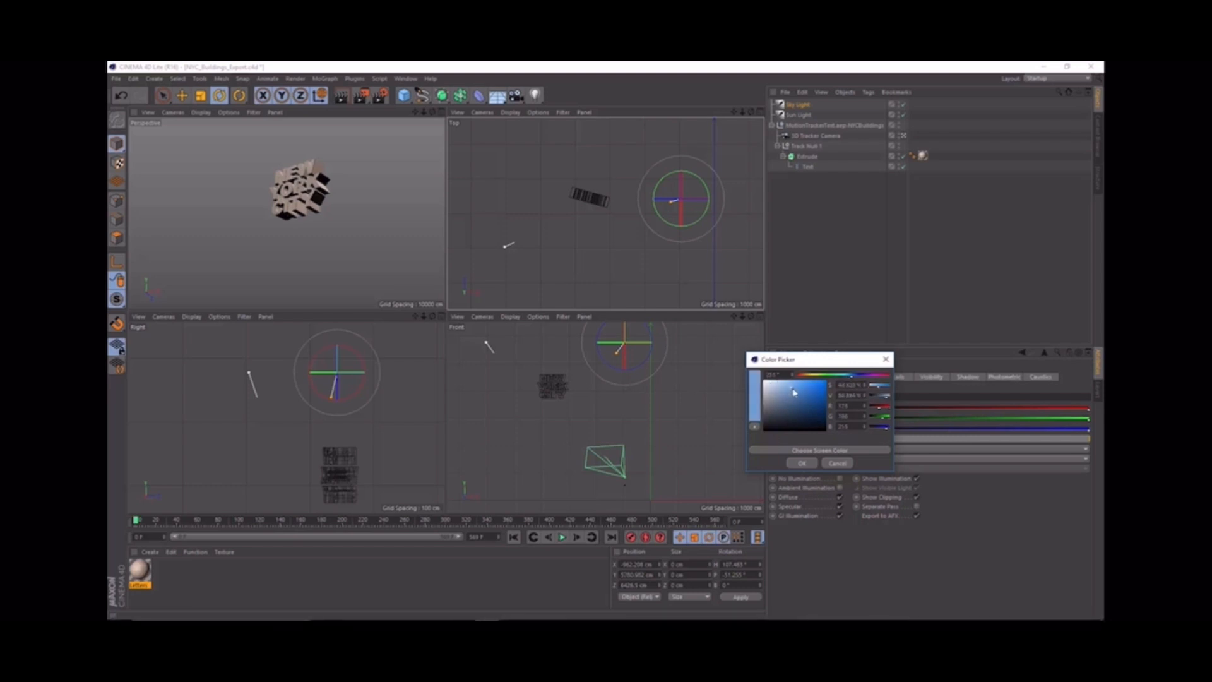
left_click(802, 463)
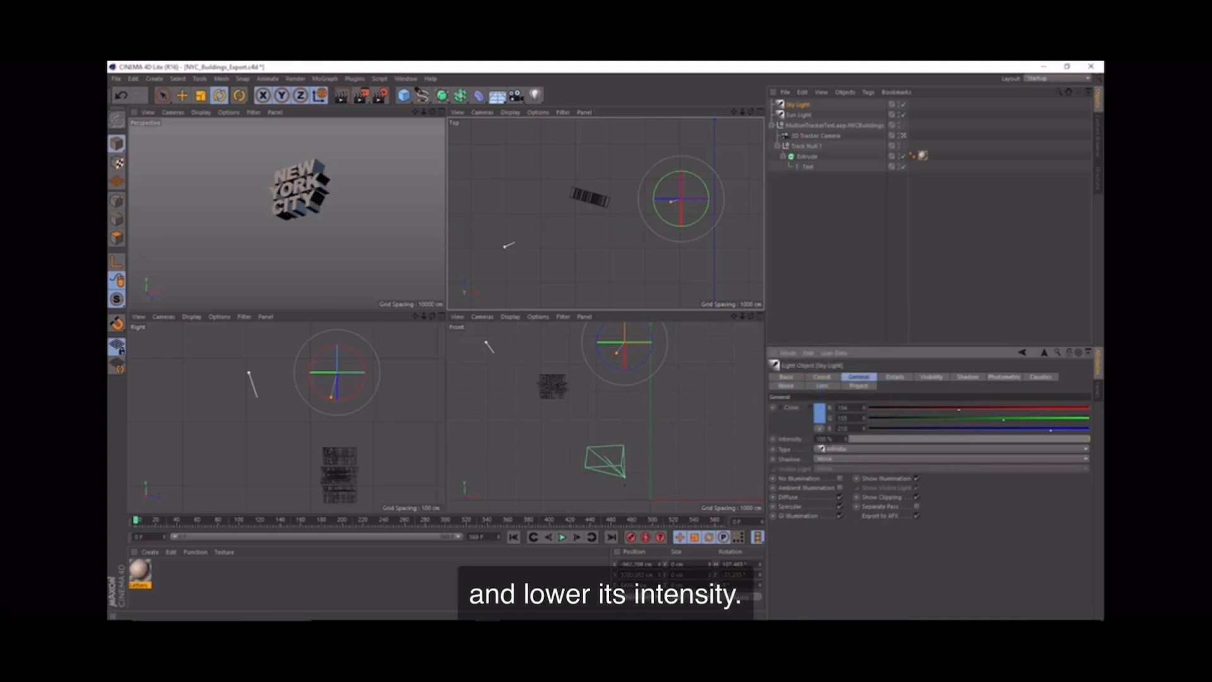
type("50")
key("Return")
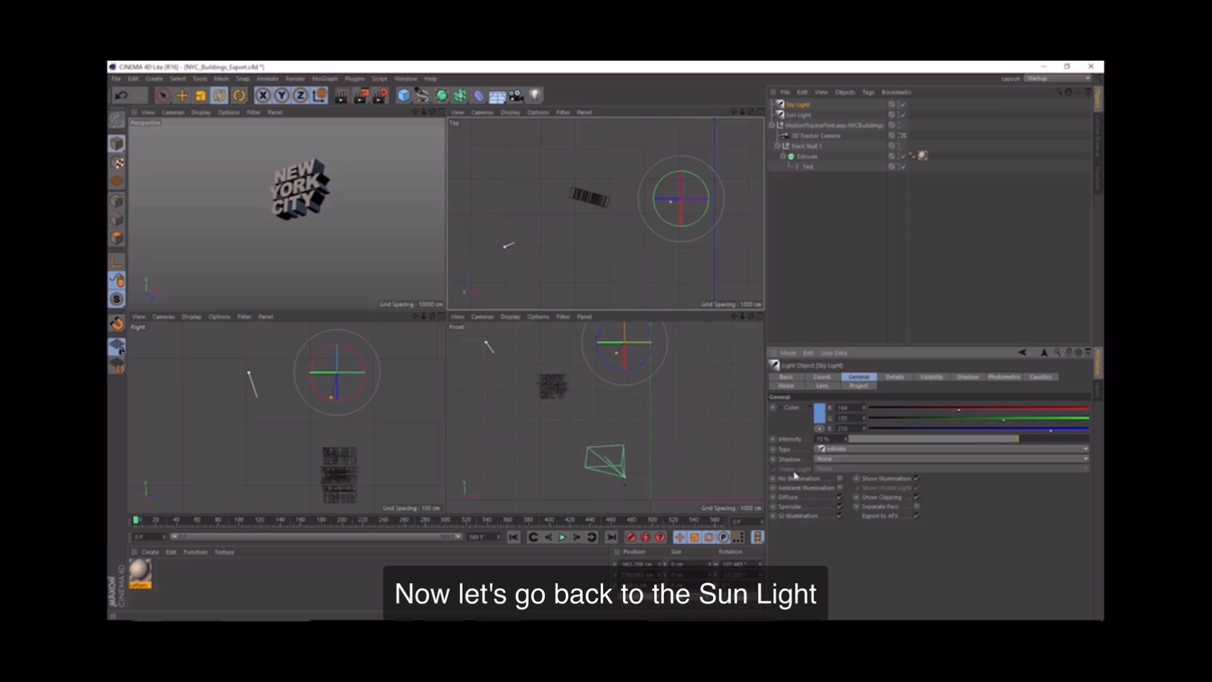
Step: Set the shadow type of Sun Light to Raytraced (Hard)
left_click(799, 115)
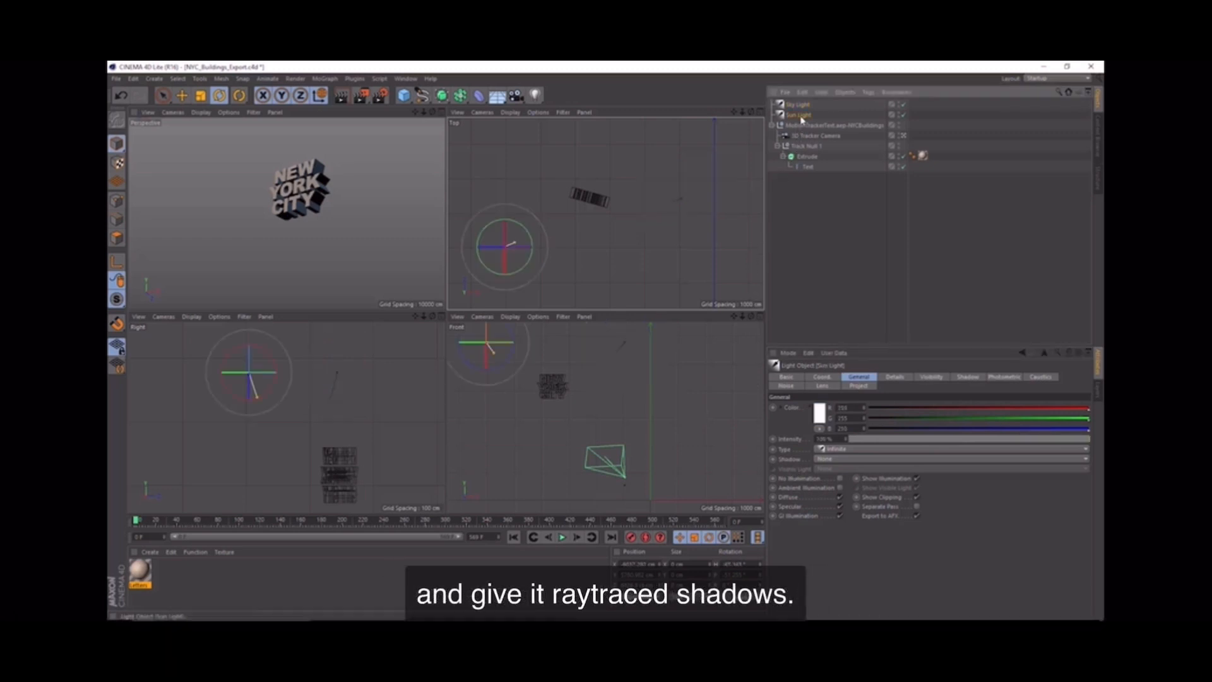
left_click(828, 460)
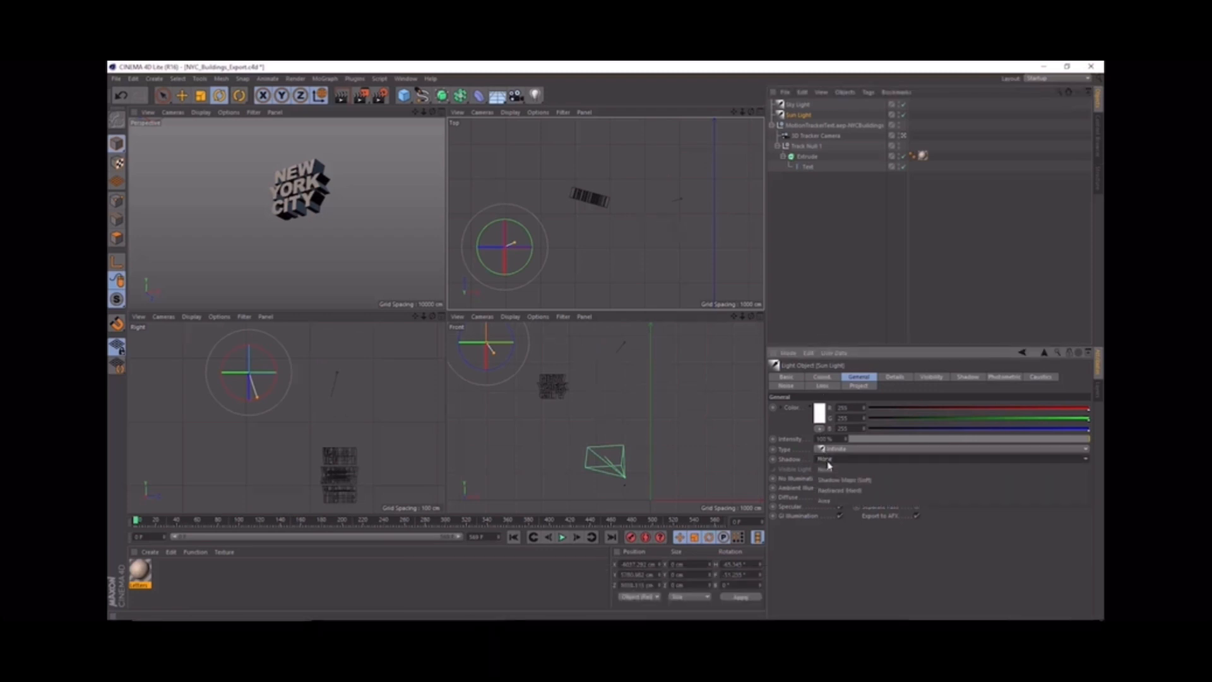
left_click(834, 491)
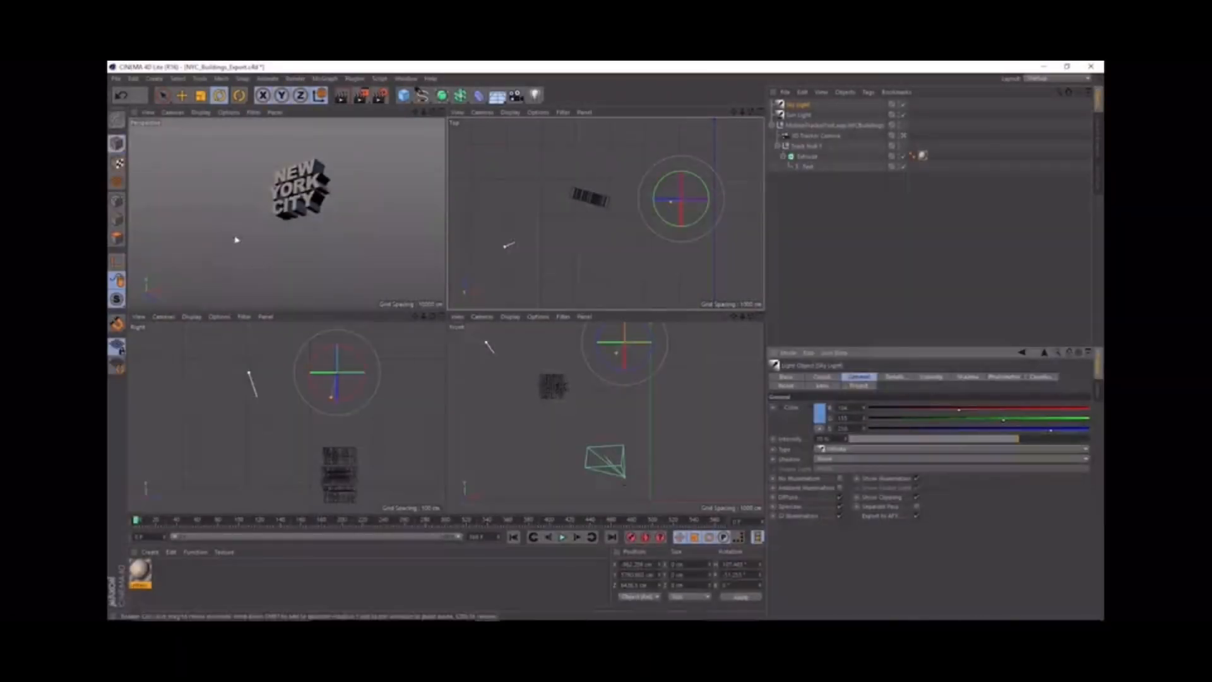
Step: Save the scene and check the updated lighting on the text in After Effects before returning to Cinema 4D
left_click(117, 79)
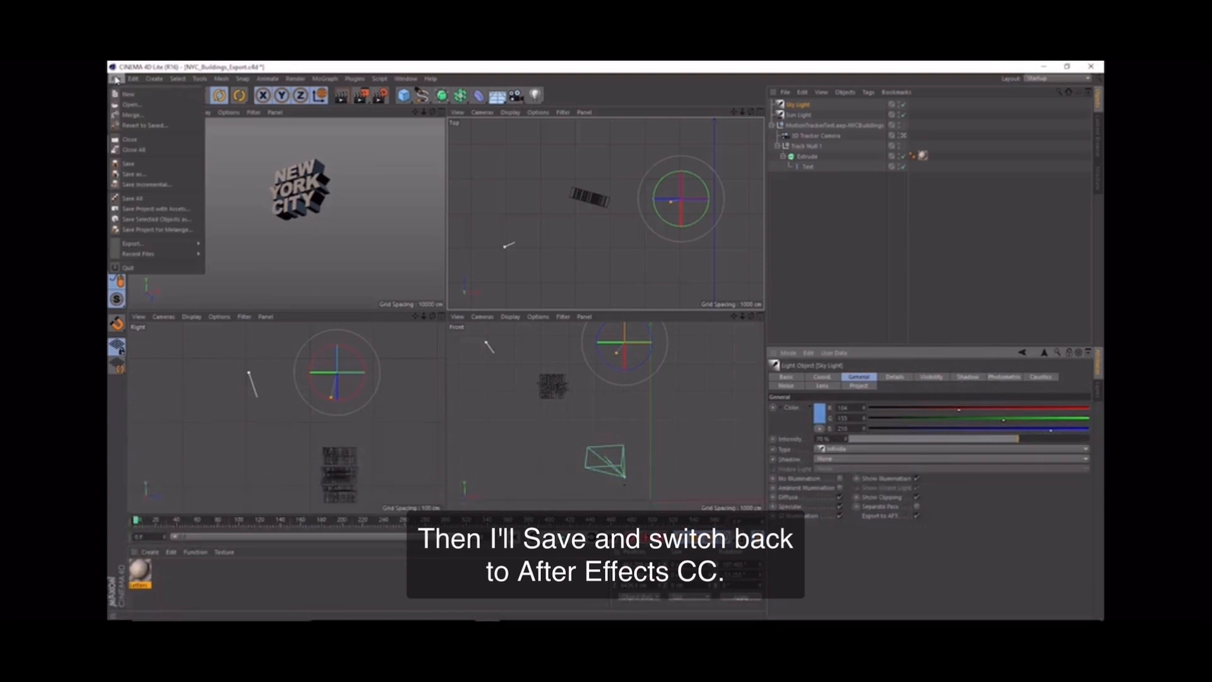
left_click(130, 163)
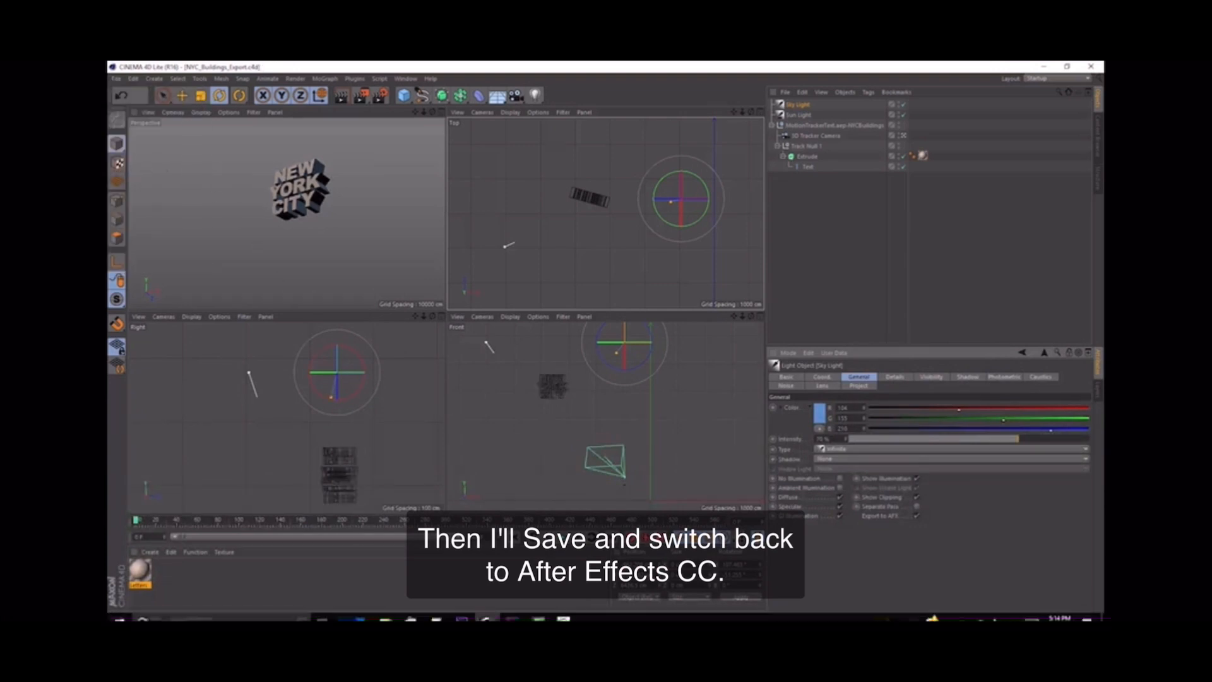
mouse_move(371, 619)
left_click(462, 610)
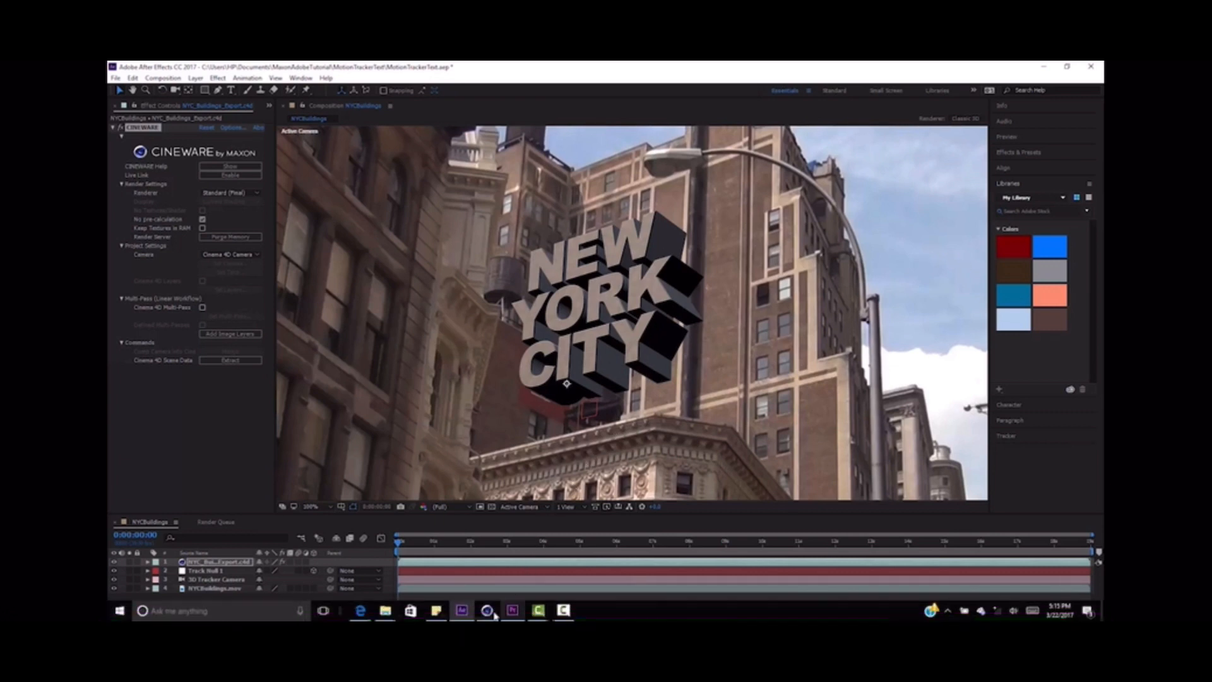
left_click(488, 612)
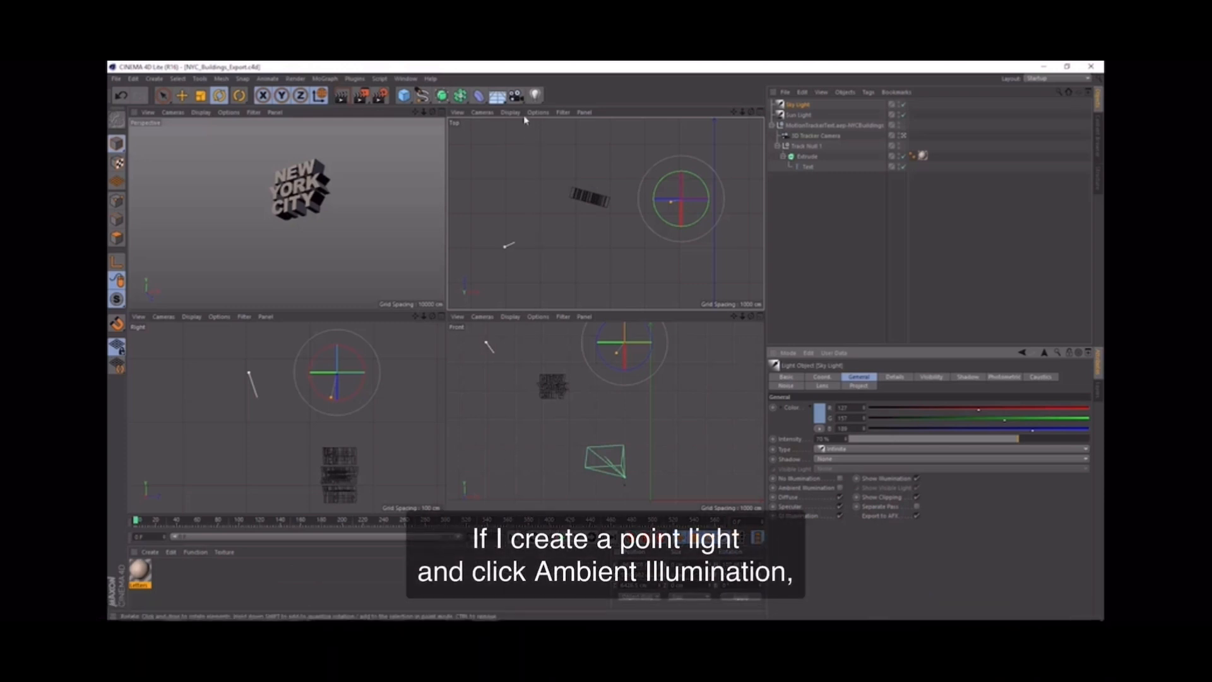
Step: Add a point light with Ambient Illumination enabled and set its intensity to 20%
left_click(534, 103)
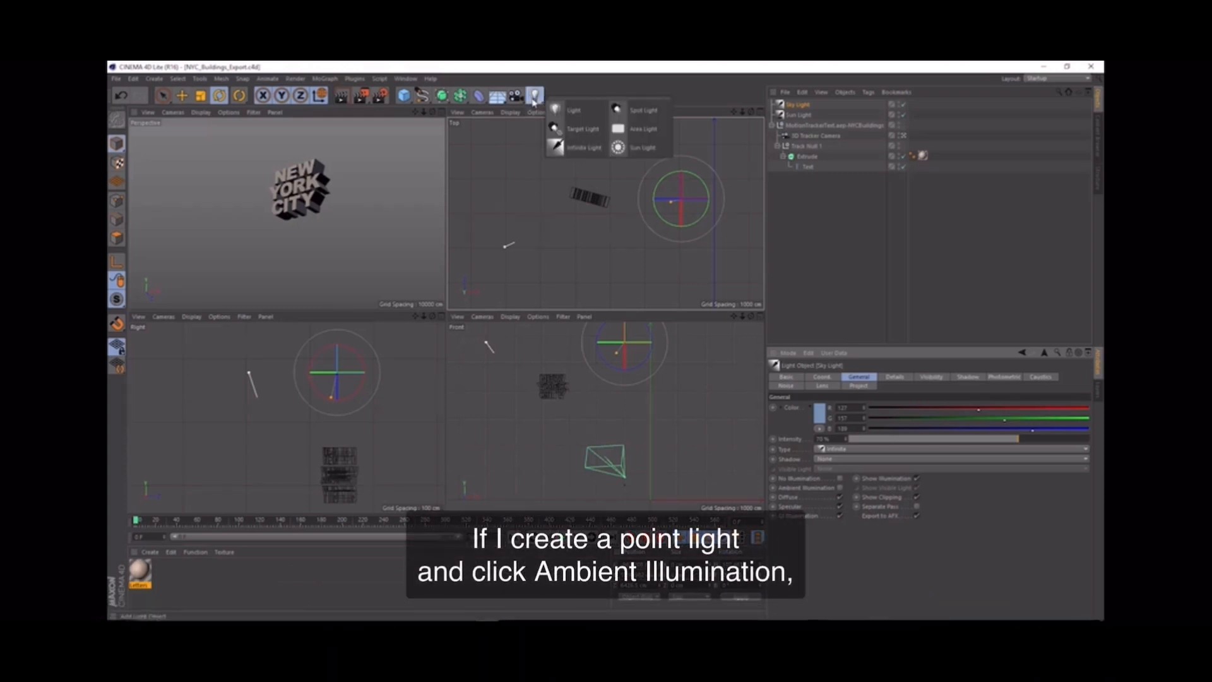
left_click(581, 117)
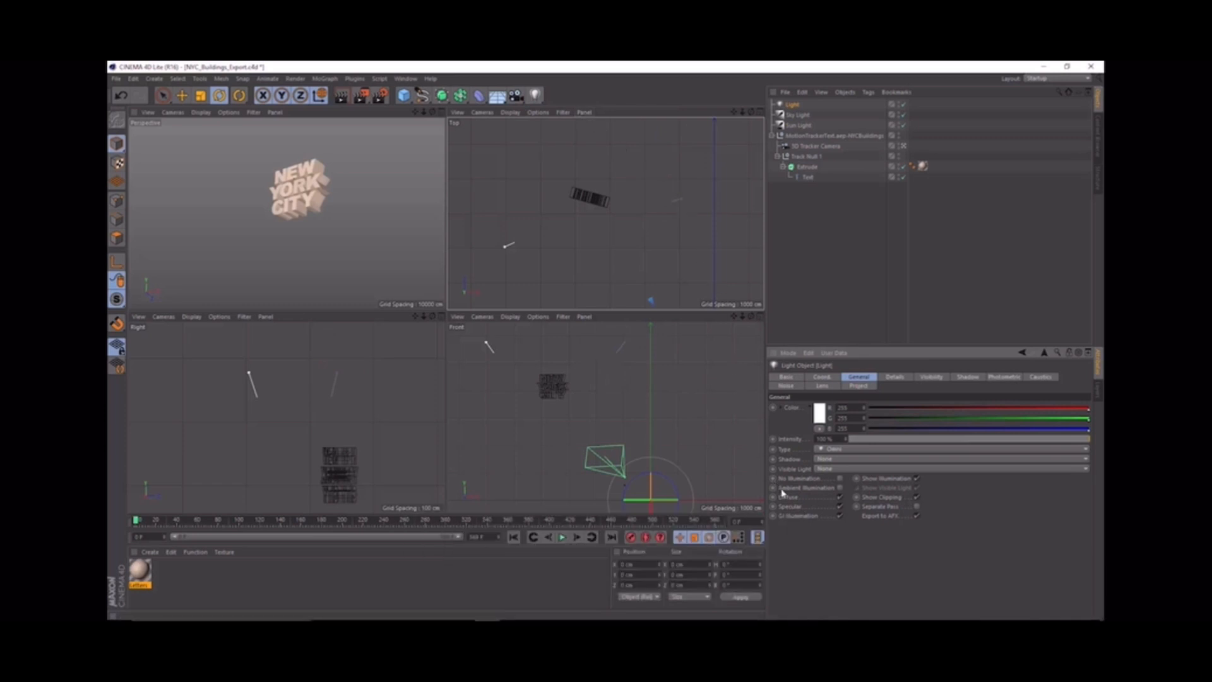
left_click(840, 488)
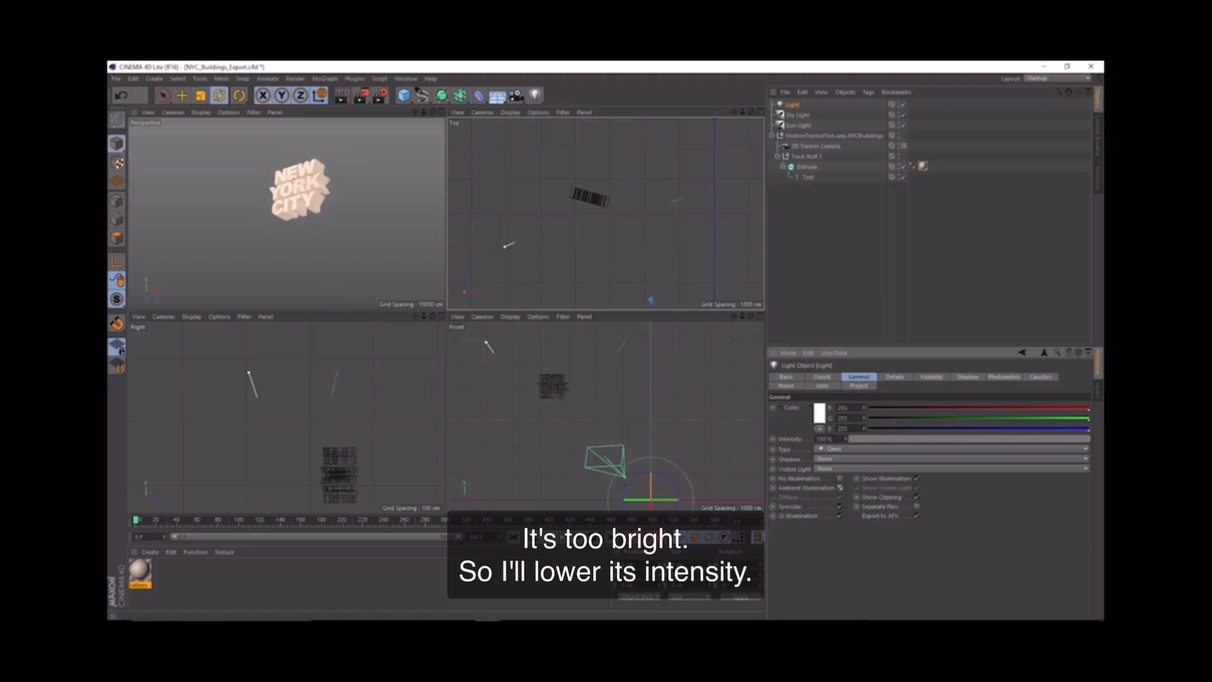
type("20")
key("Return")
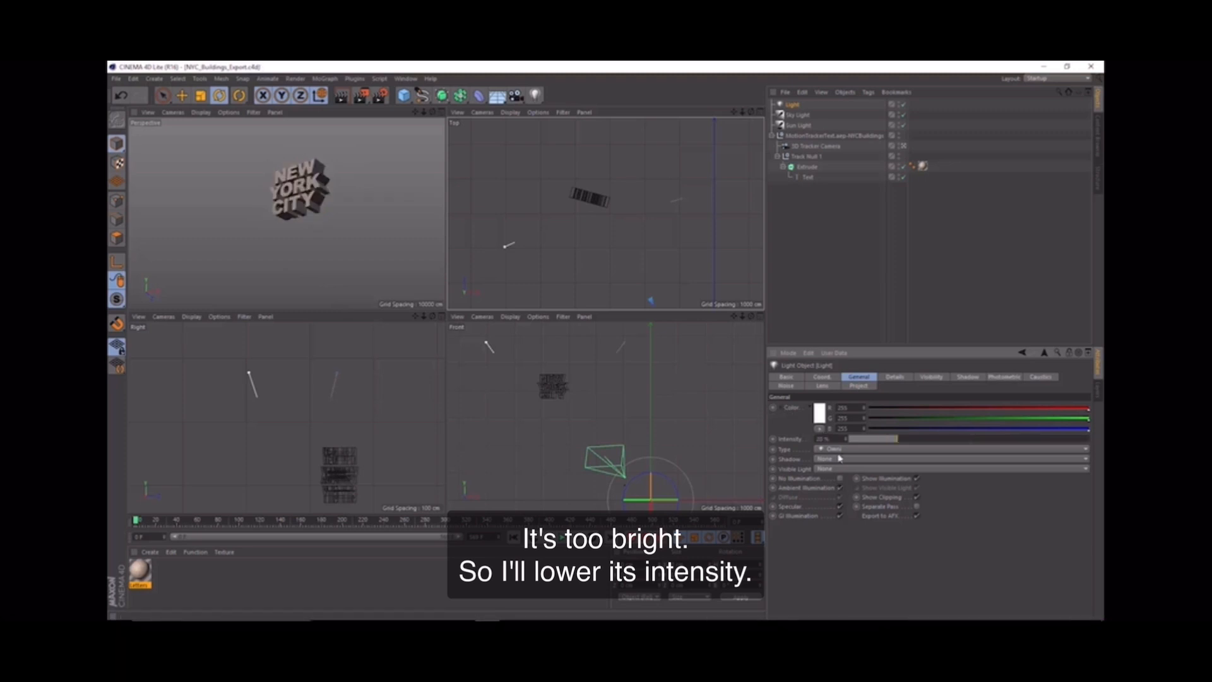
Step: Save the scene and switch to After Effects to check the new overall lighting on the text
left_click(116, 79)
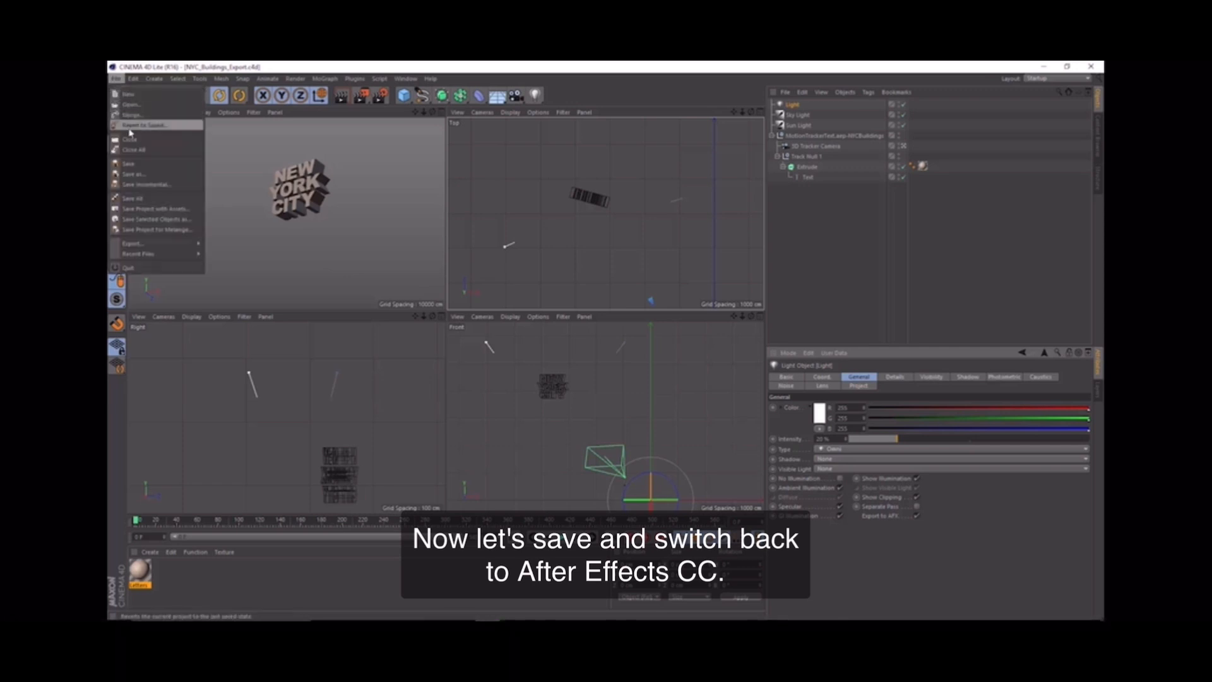
left_click(136, 166)
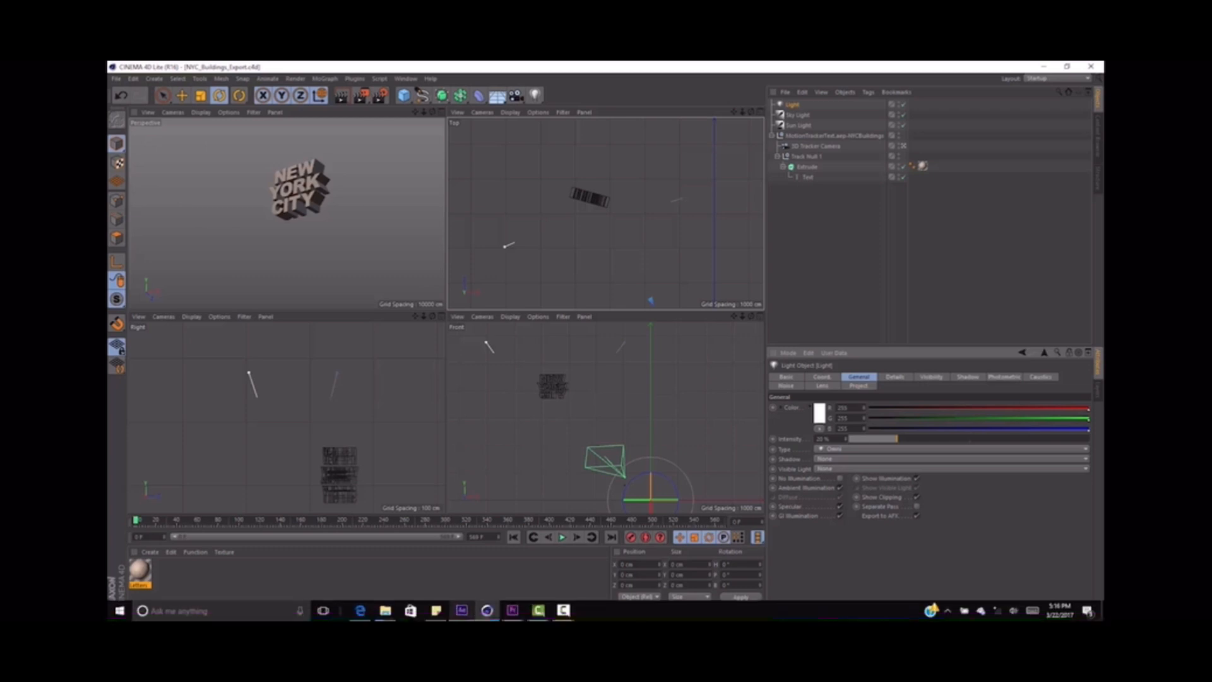
left_click(461, 612)
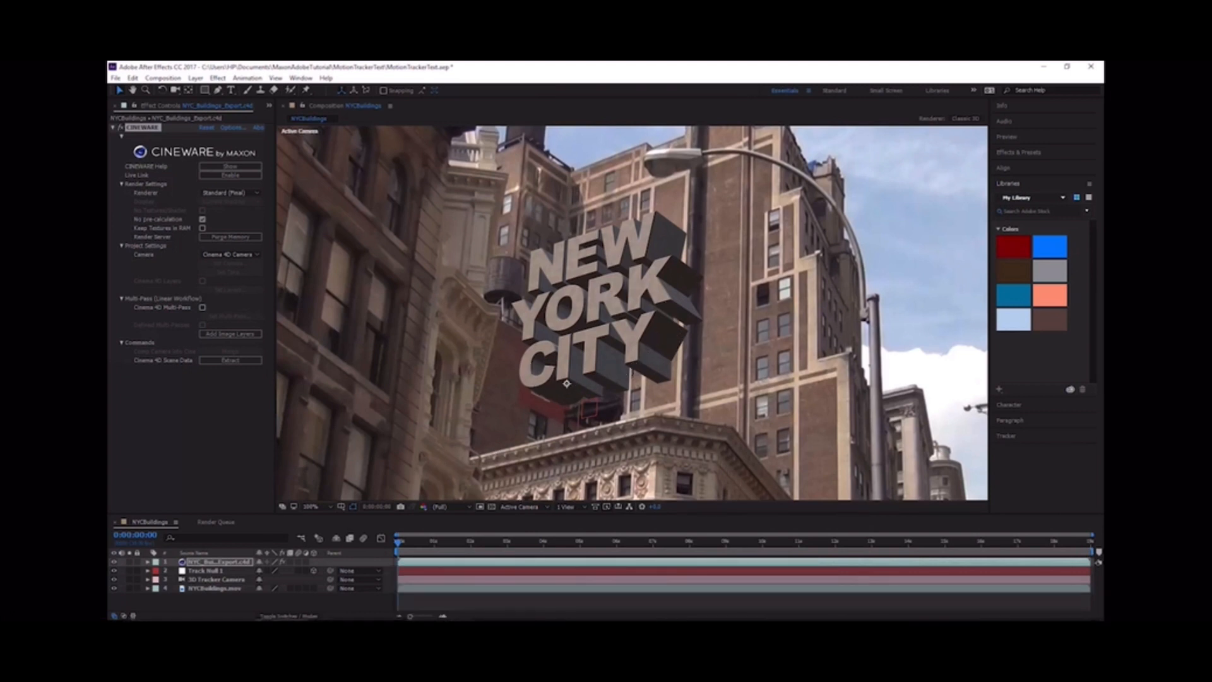
Step: Return to Cinema 4D and add a cube as a child of Track Null 1
mouse_move(521, 617)
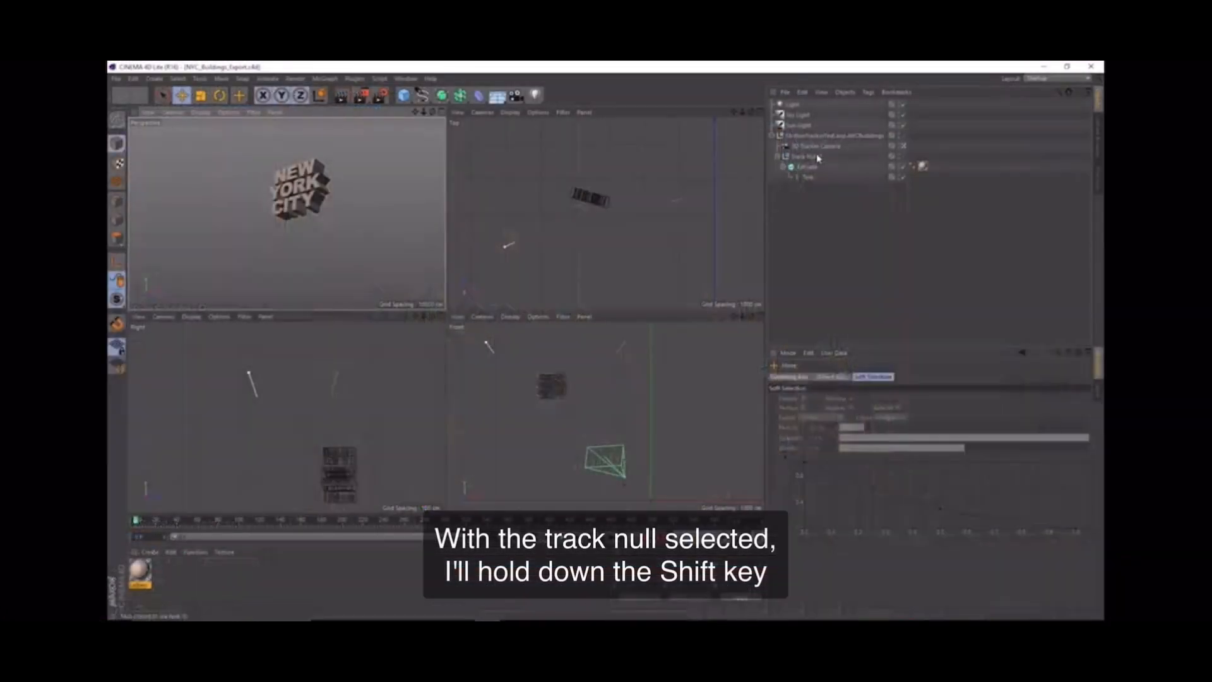
left_click(814, 158)
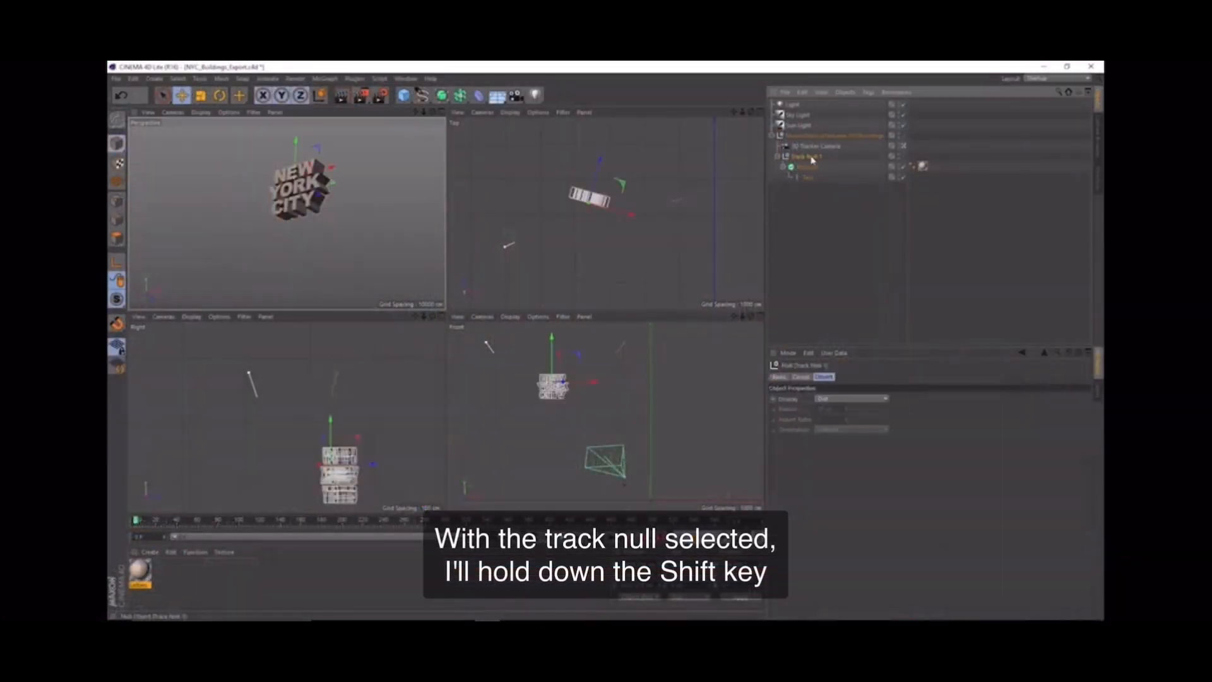
left_click(404, 96)
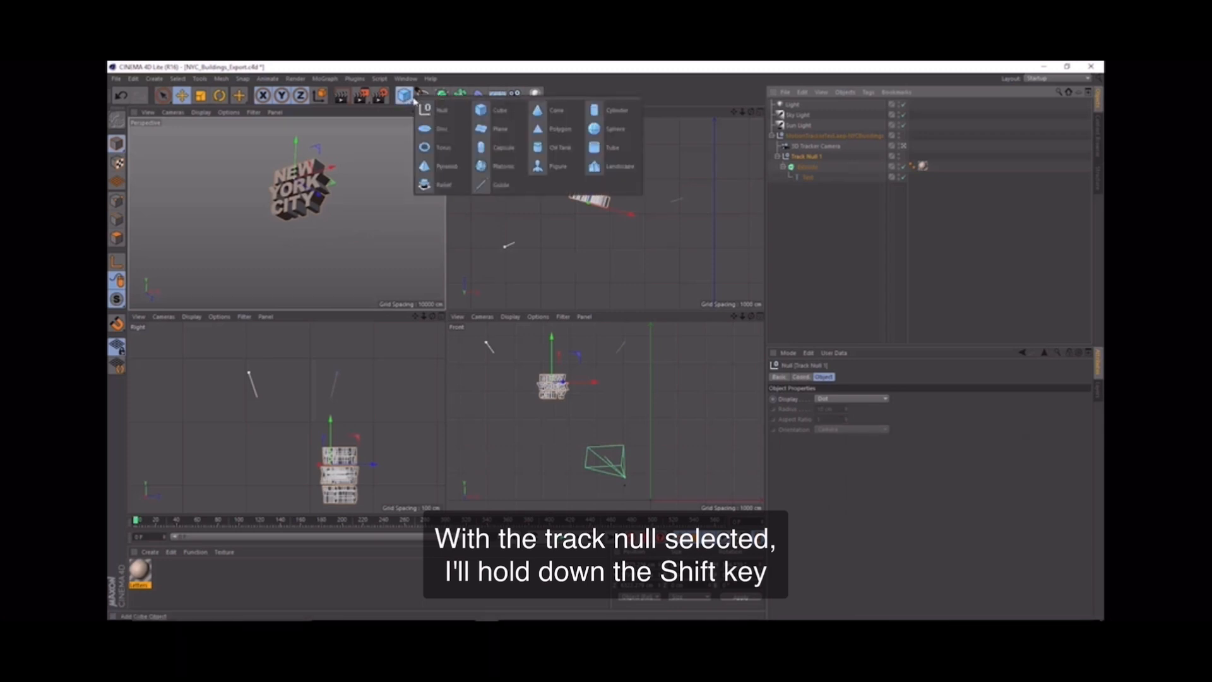
left_click(499, 112, "shift")
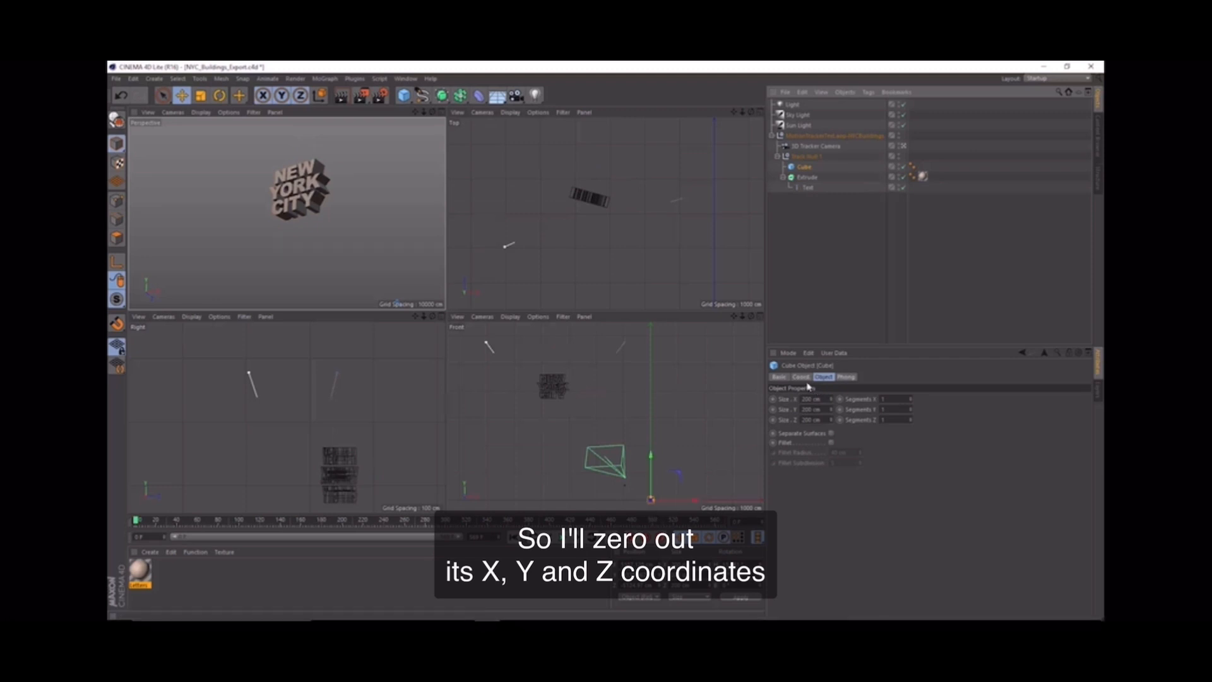
Step: Zero the cube's X, Y and Z position and its rotation so it sits at the track null
left_click(801, 377)
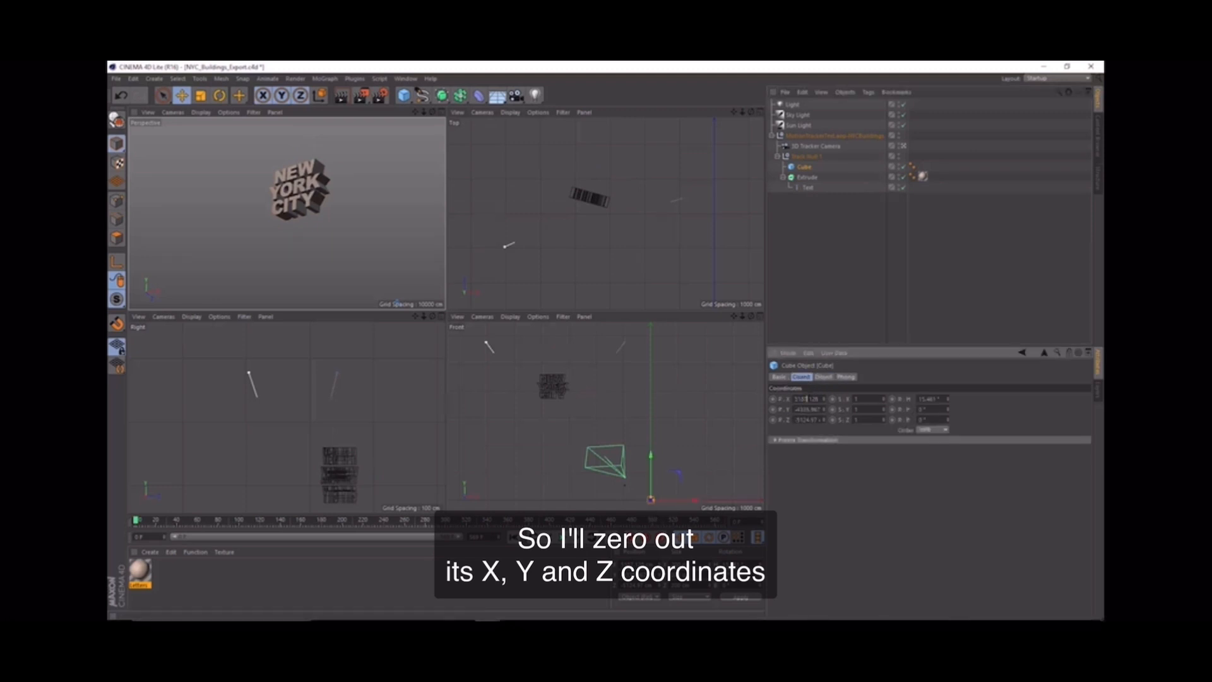
double_click(805, 399)
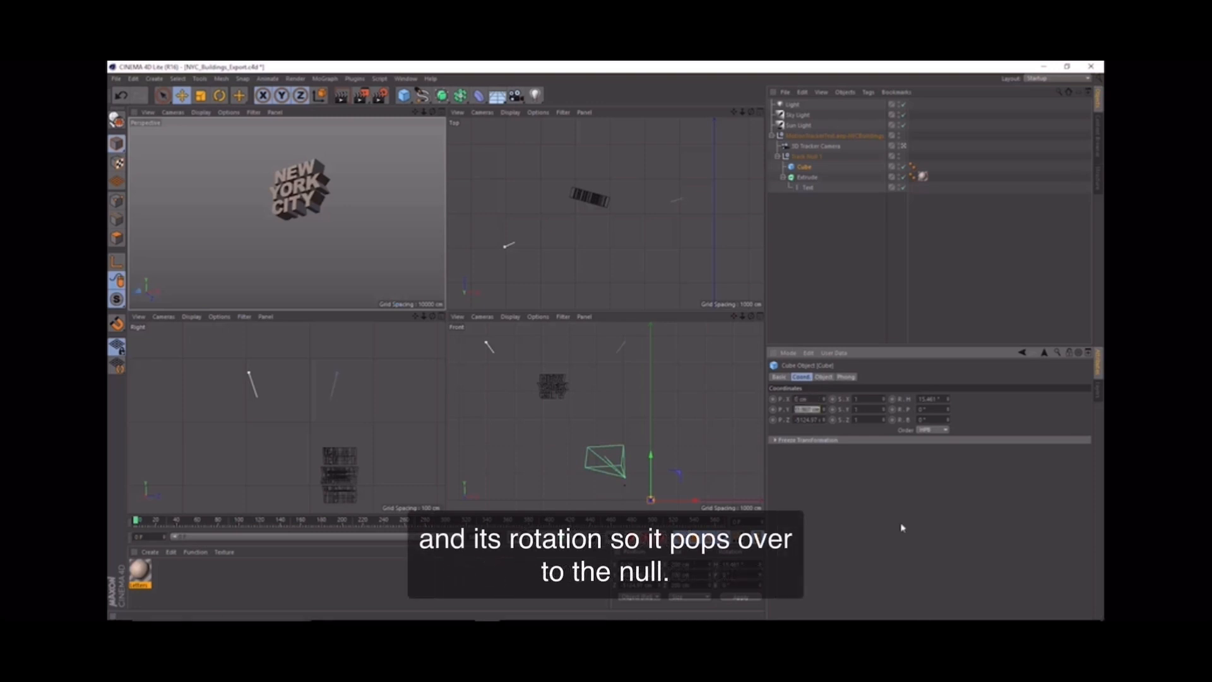
type("0")
key("Tab")
type("0")
key("Tab")
type("0")
key("Return")
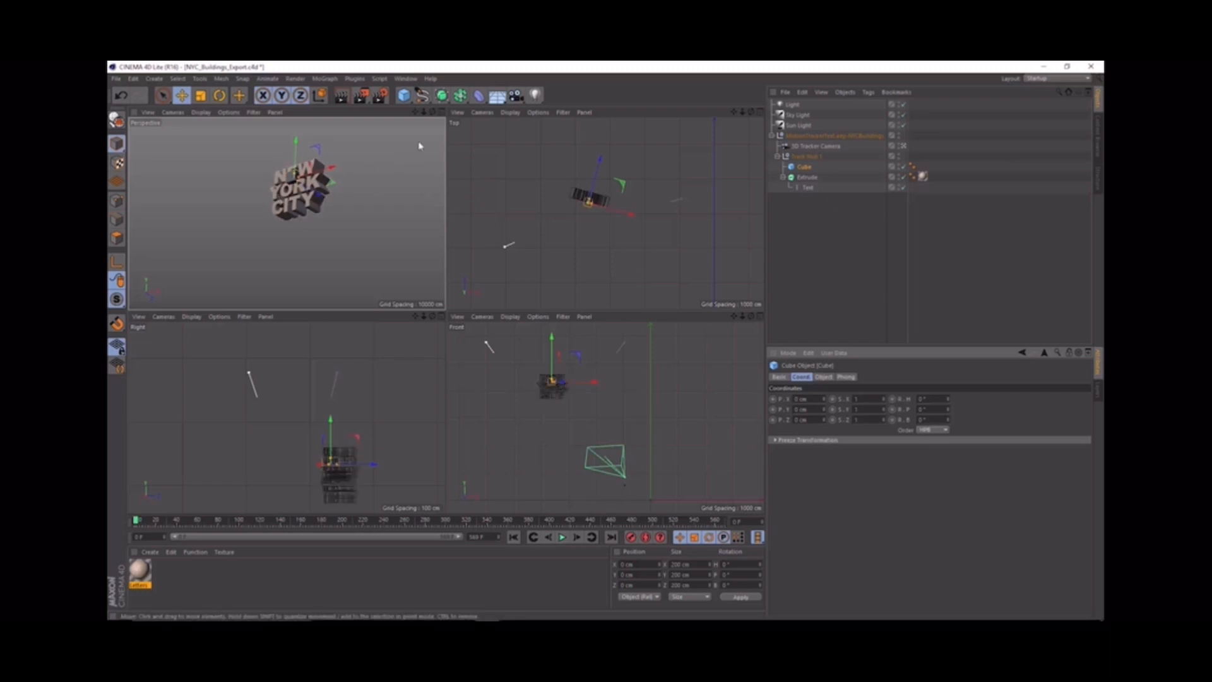
Step: Enlarge the perspective view, leave the tracker camera view and move the cube straight down below the word CITY
left_click(443, 115)
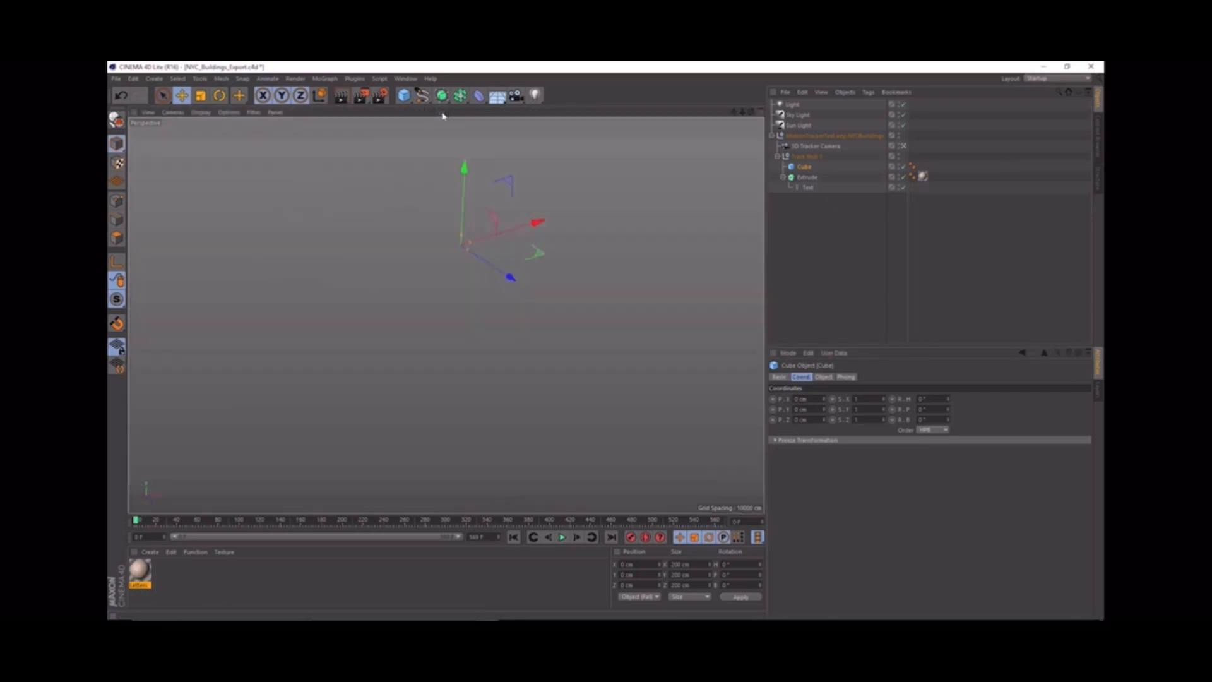
left_click(903, 147)
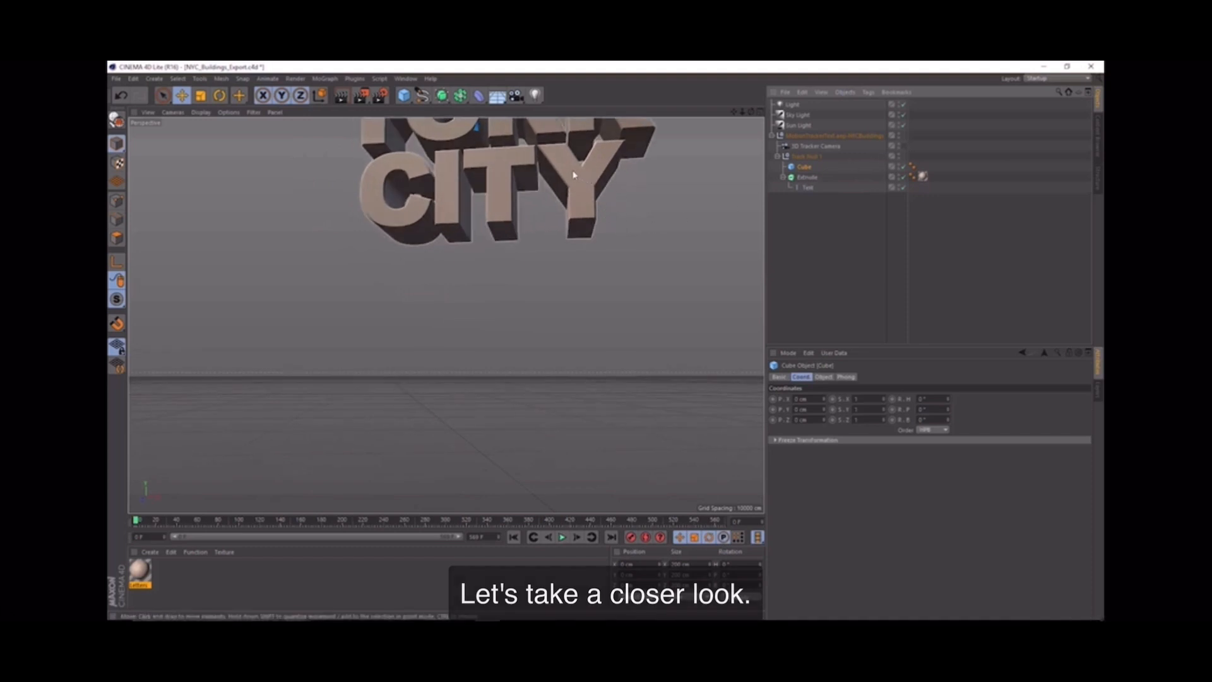
middle_click_drag(573, 175, 565, 360, "alt")
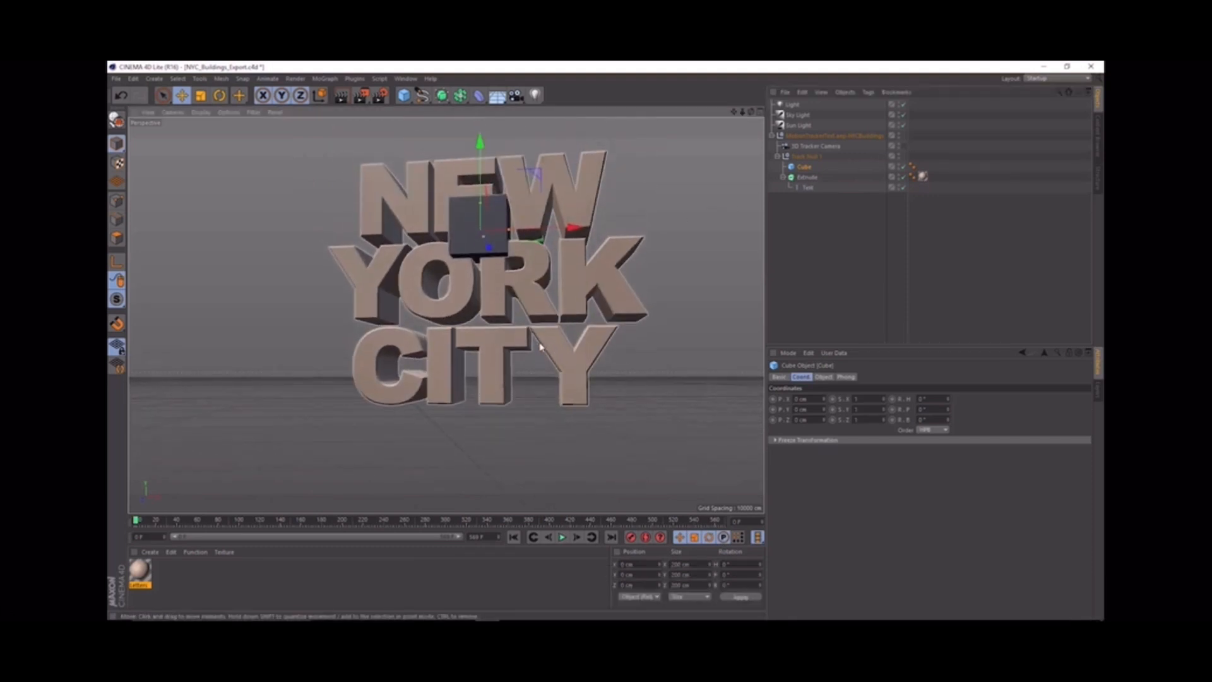
left_click_drag(540, 346, 489, 327, "alt")
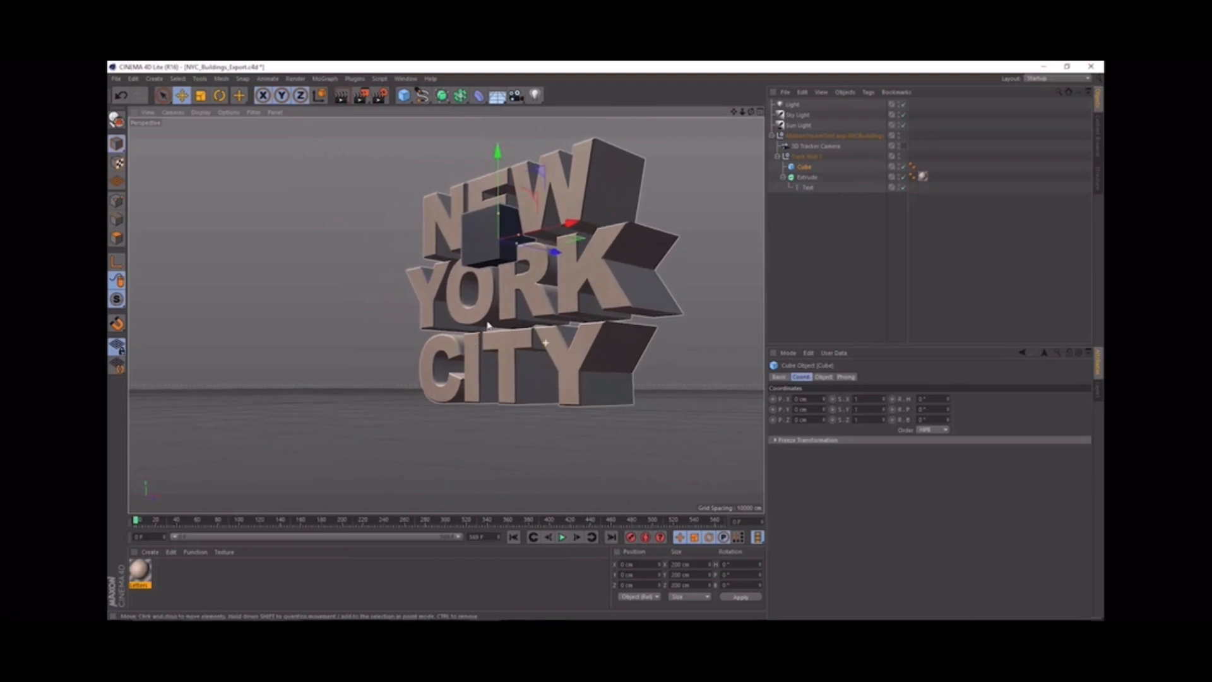
left_click_drag(497, 150, 517, 356)
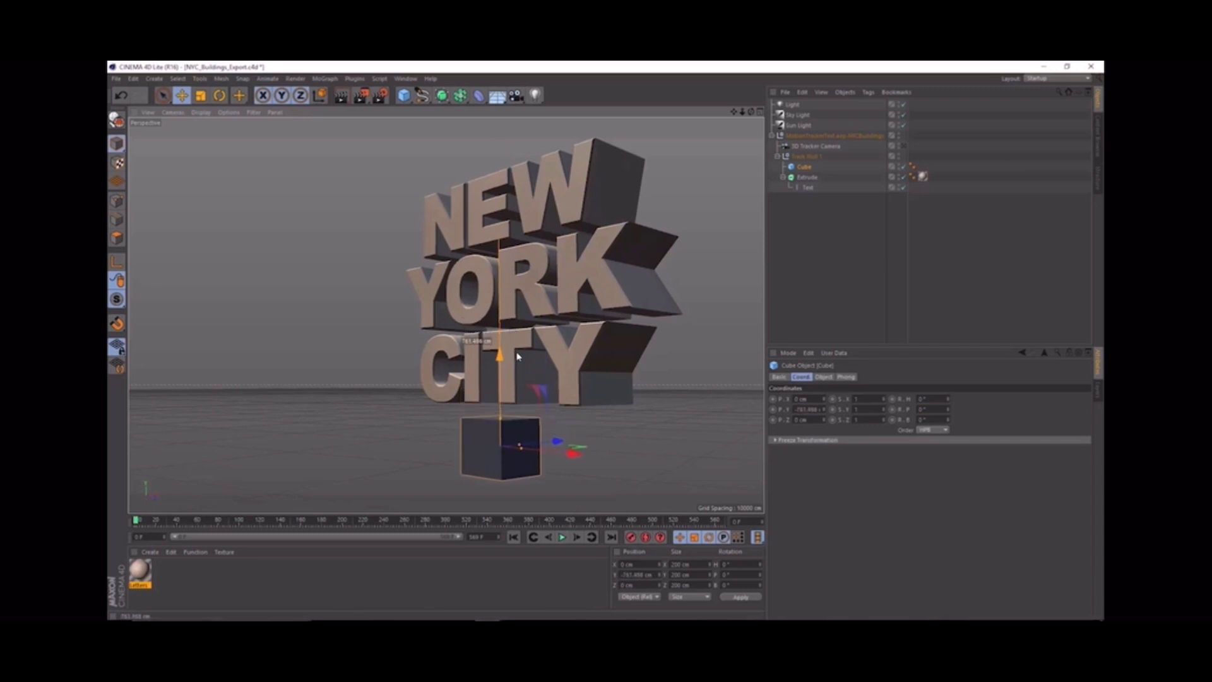
Step: Set the cube's Y and Z sizes to 50 cm
left_click(823, 376)
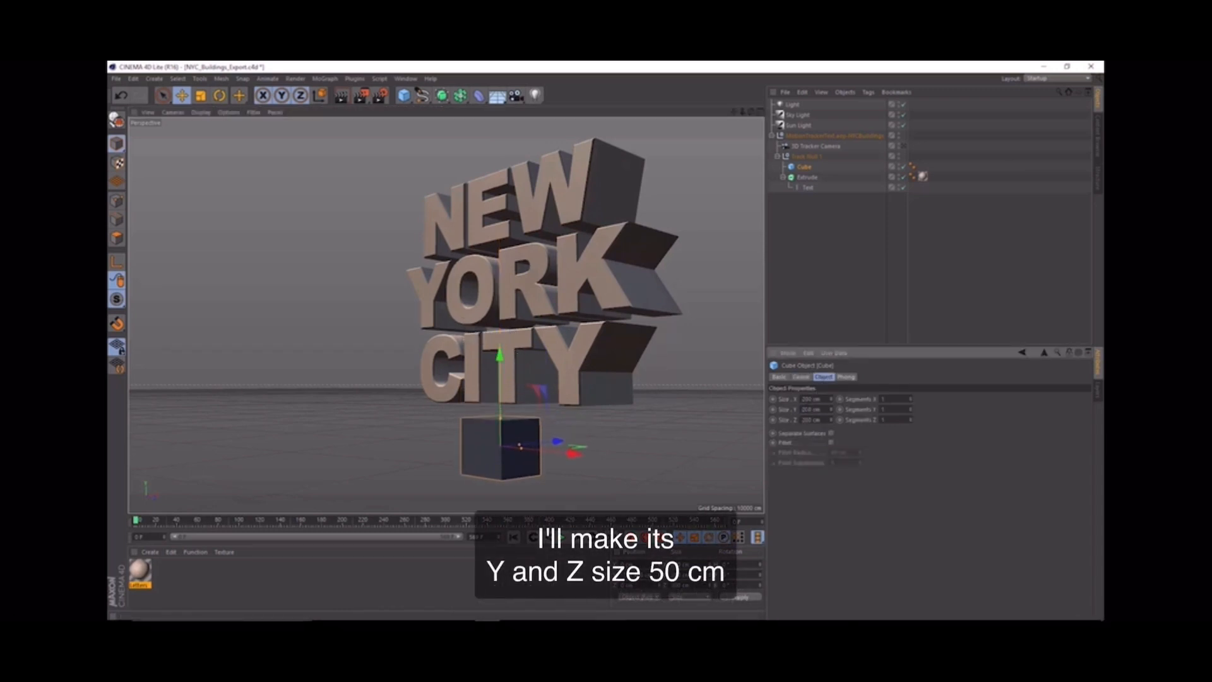
double_click(808, 409)
type("50")
key("Tab")
type("5")
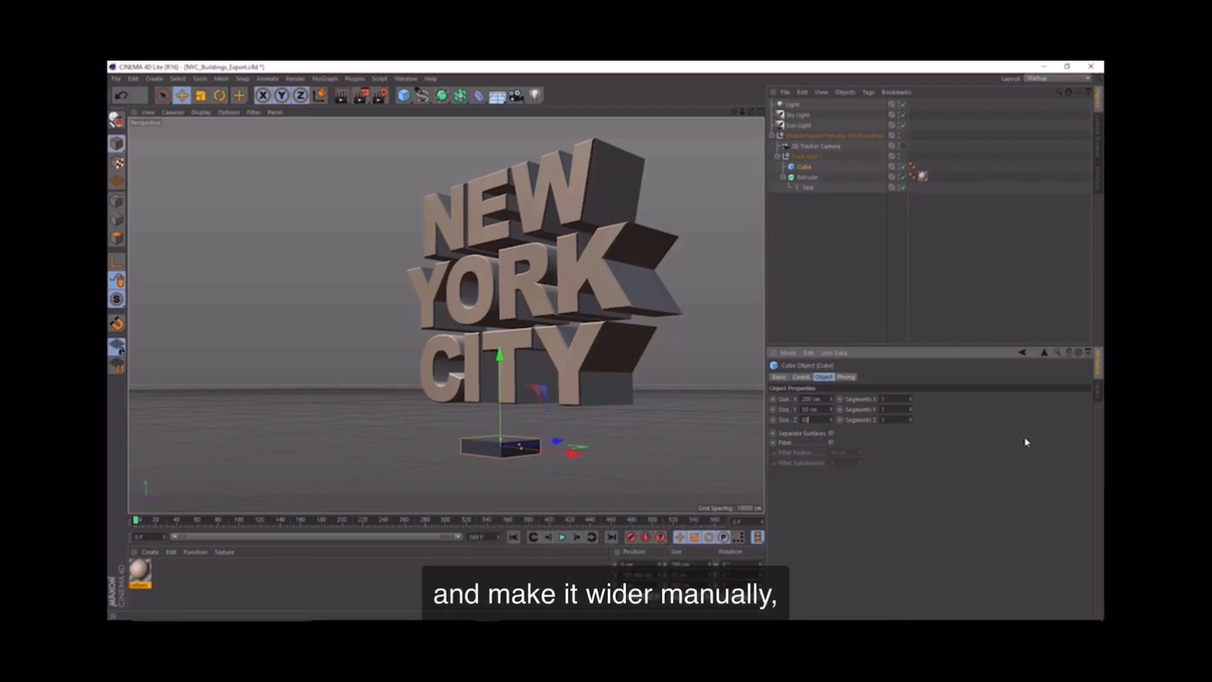
type("0")
key("Return")
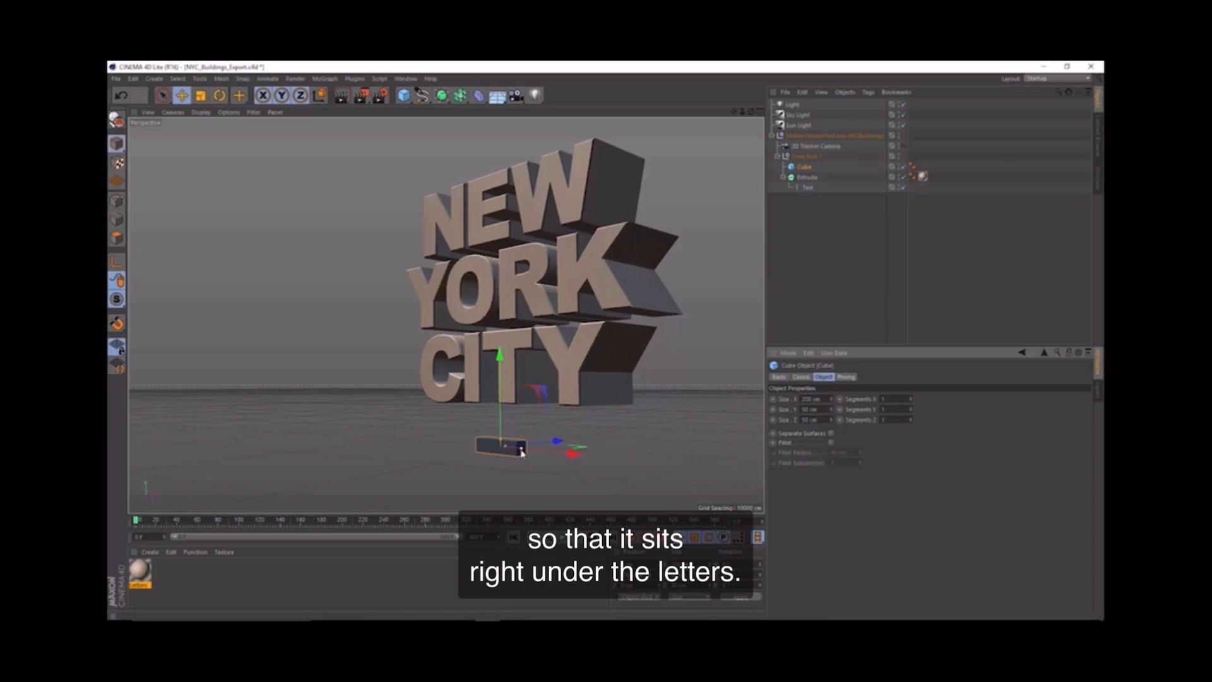
Step: Widen the cube along X to about 783 cm and raise it directly under the letters as a support bar
left_click_drag(521, 452, 594, 471)
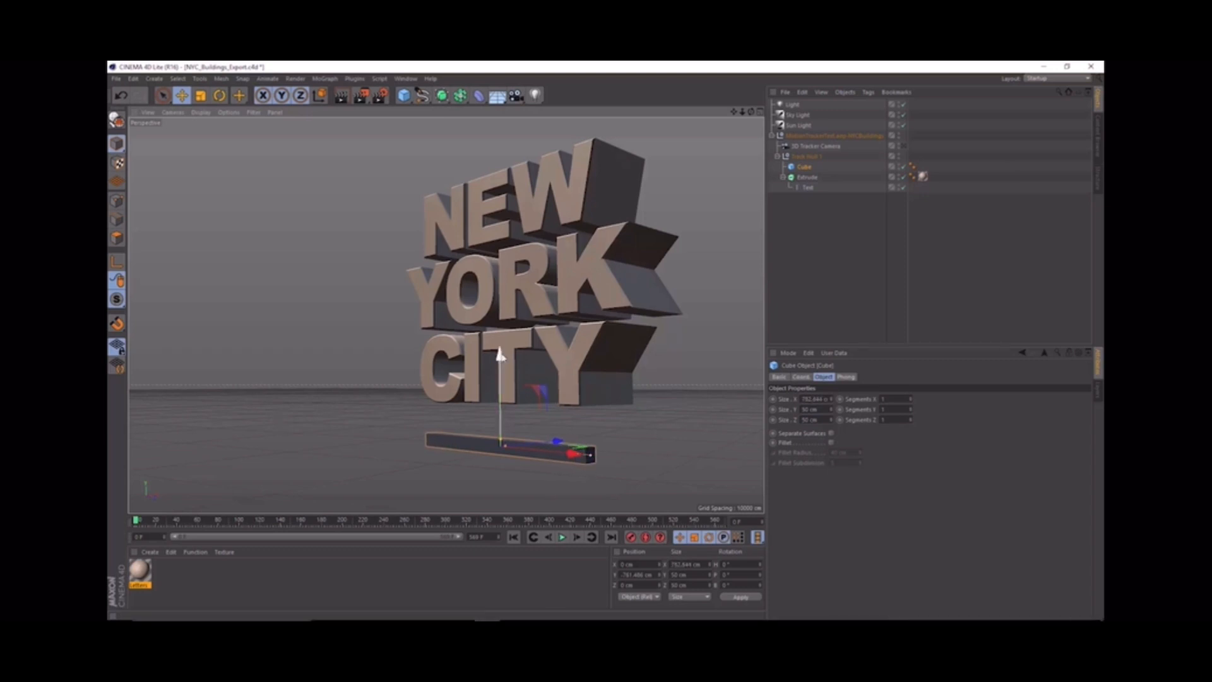
left_click_drag(501, 357, 500, 319)
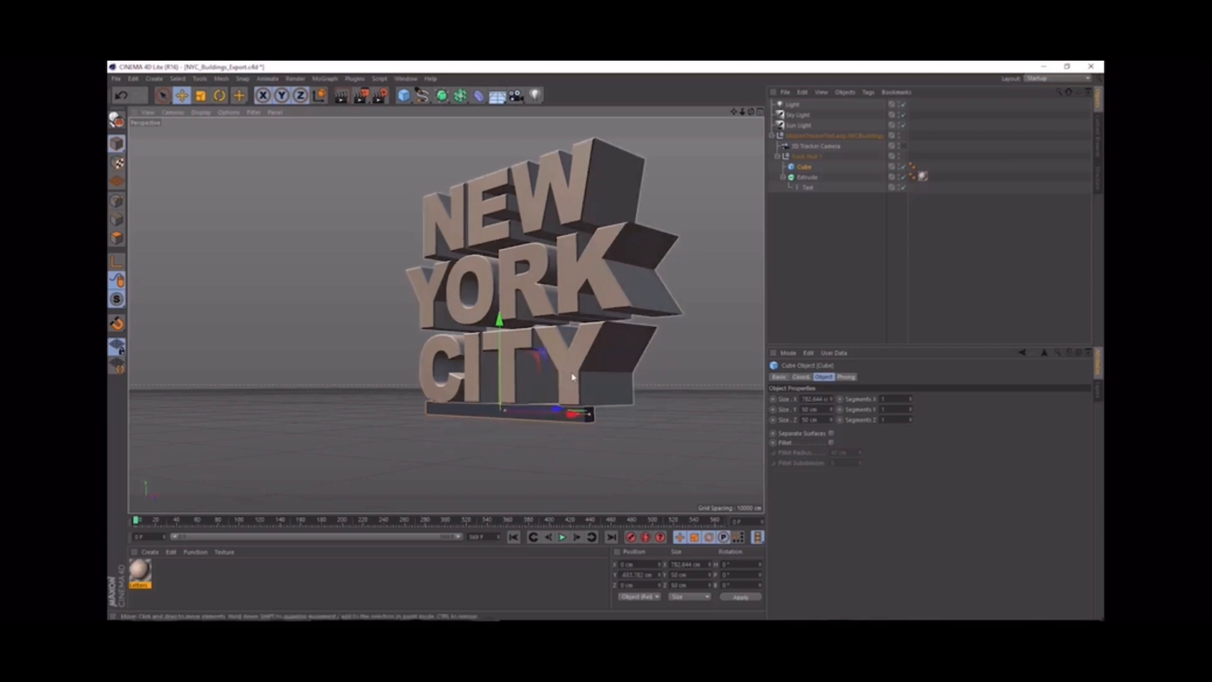
Step: Copy the support bar to the back of the letters and place another copy midway between the front and back bars
left_click_drag(561, 376, 505, 373, "alt")
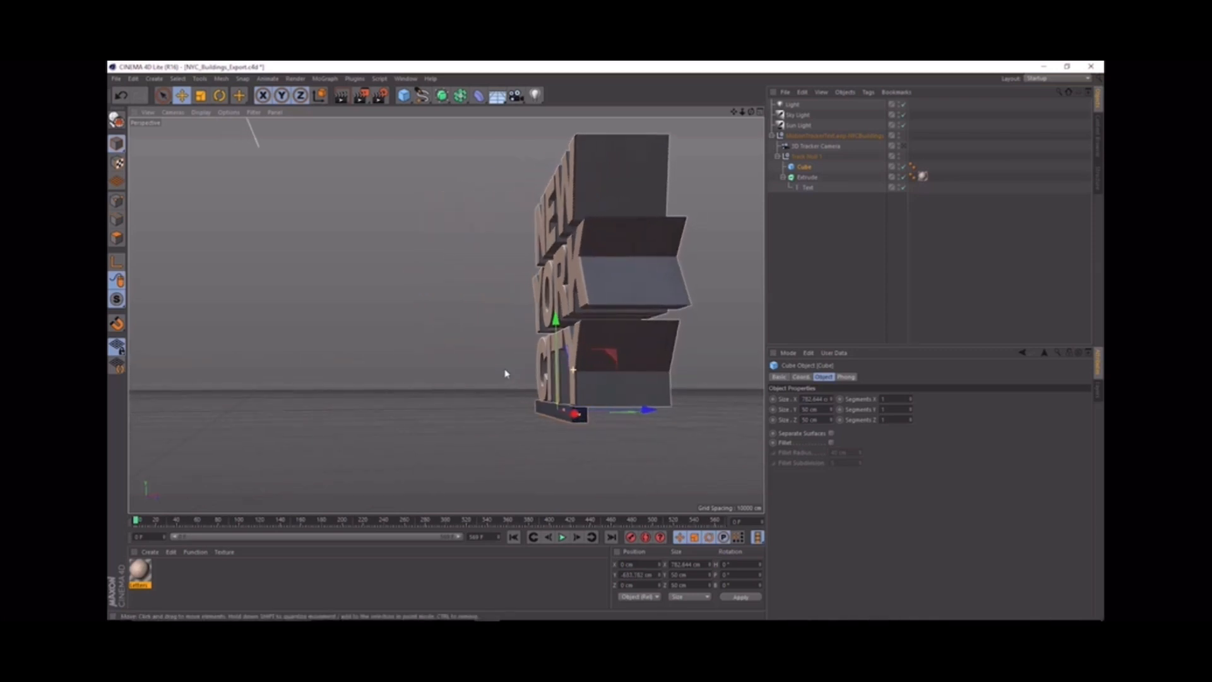
left_click_drag(646, 411, 716, 414)
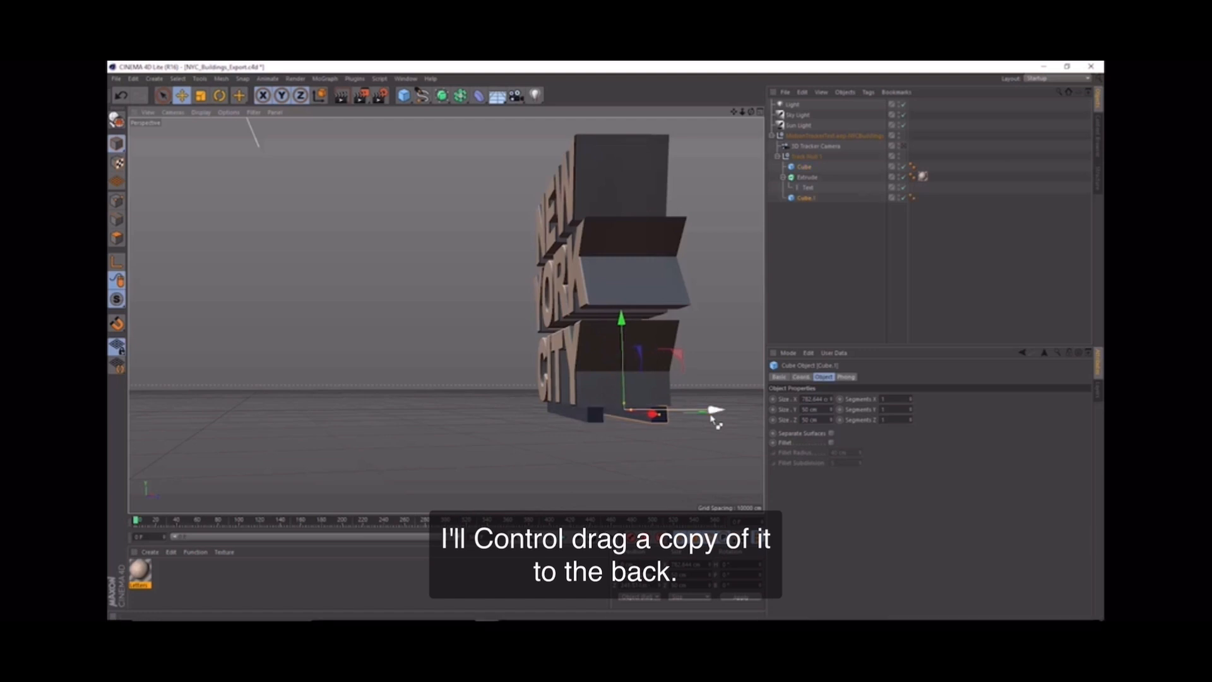
left_click_drag(611, 363, 575, 332, "alt")
left_click_drag(583, 331, 592, 349, "alt")
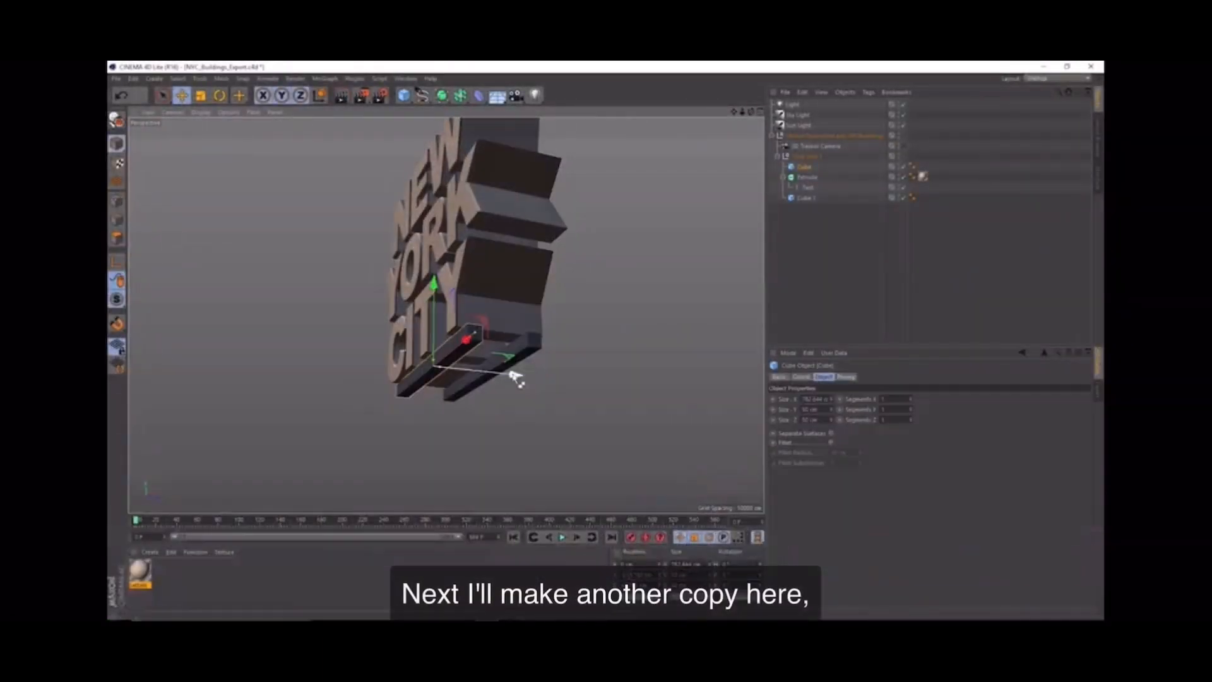
left_click_drag(514, 379, 536, 387)
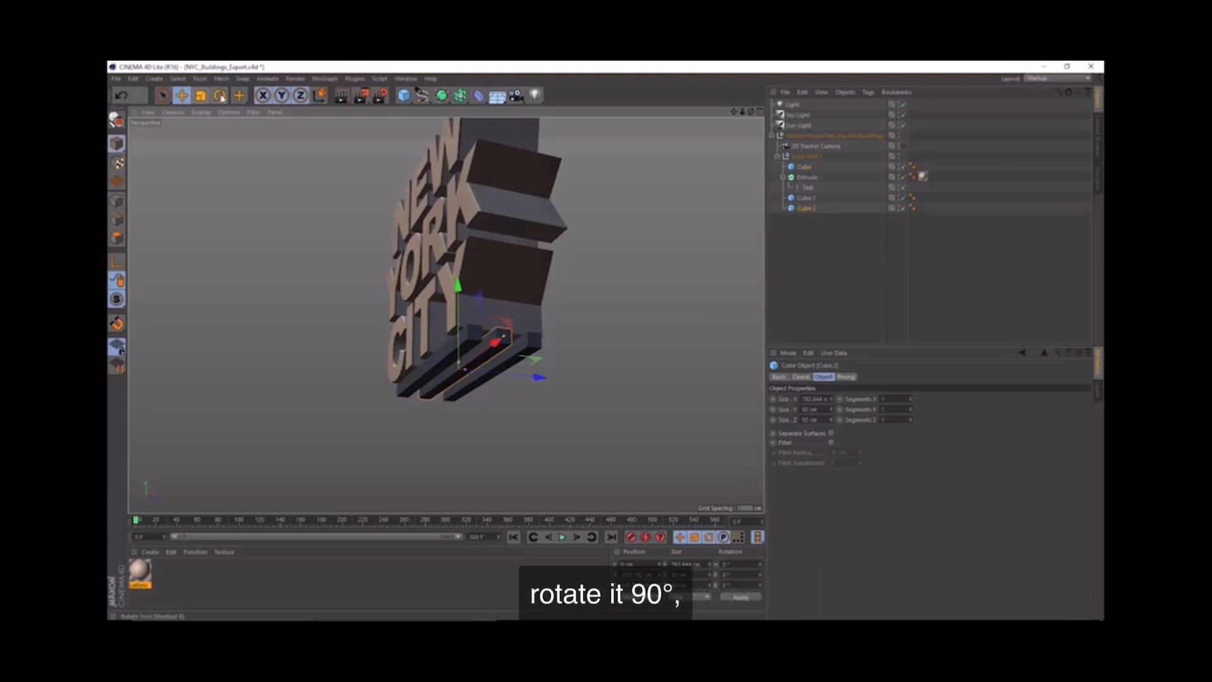
Step: Rotate the middle bar 90° into a short crossbar between the long bars and copy it to each side of the frame
key("r")
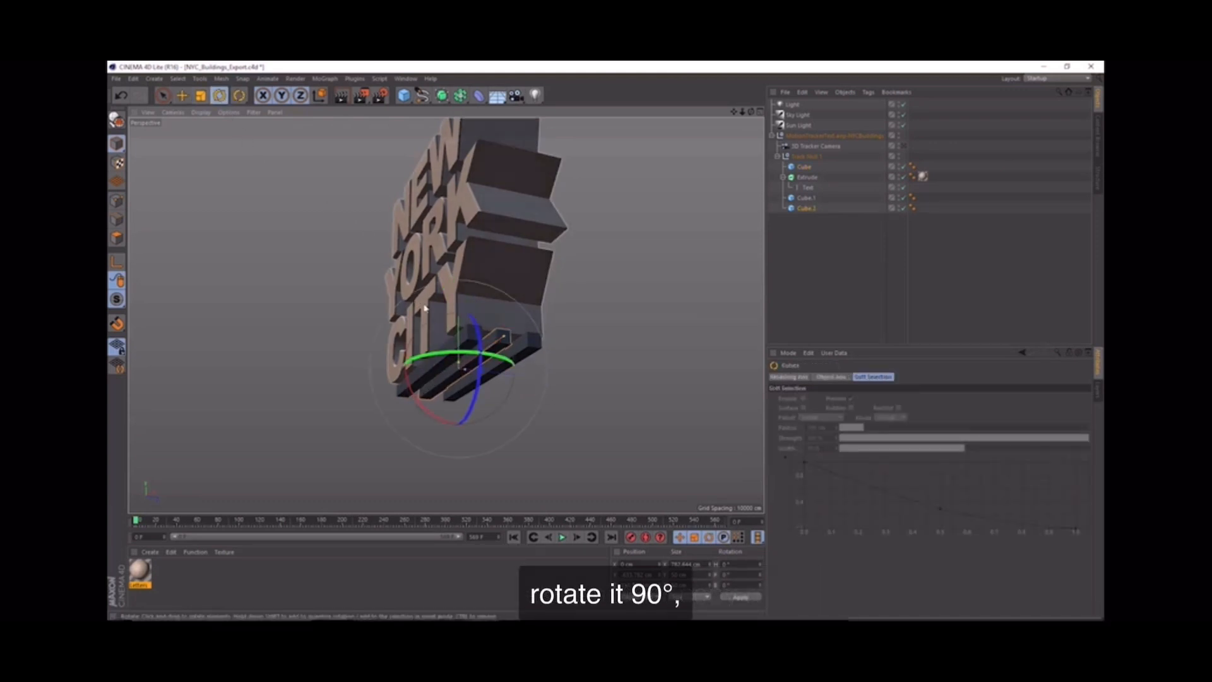
left_click_drag(449, 354, 491, 373)
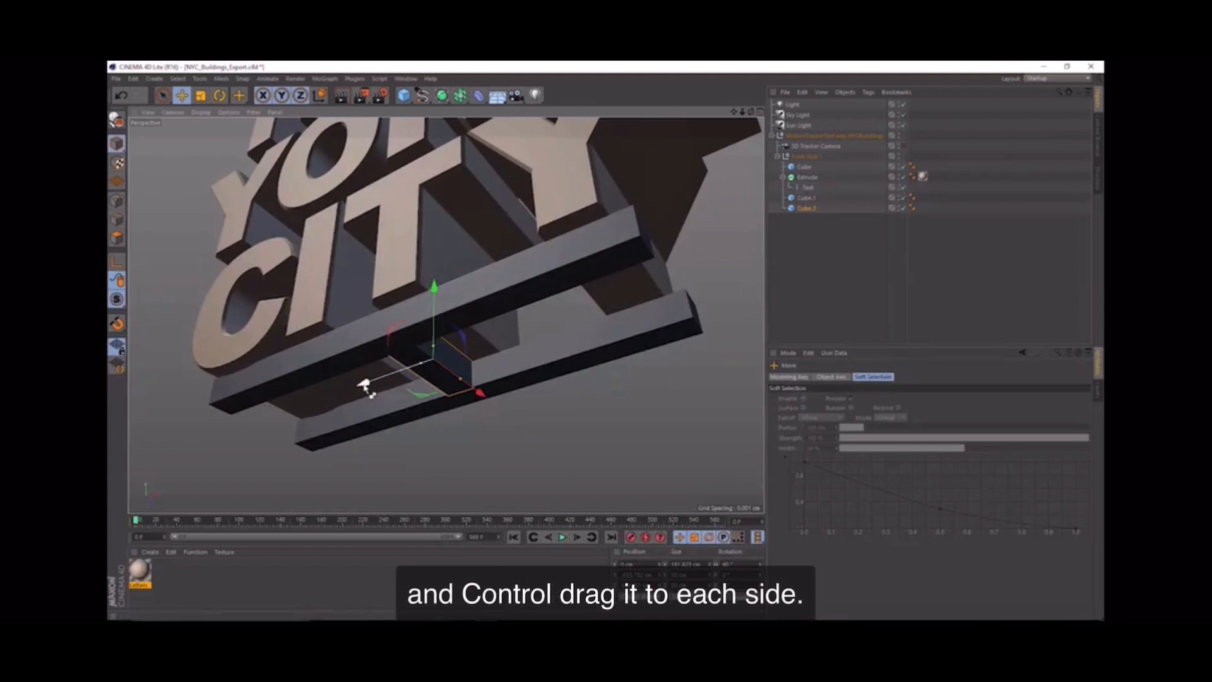
left_click_drag(366, 387, 203, 388, "ctrl")
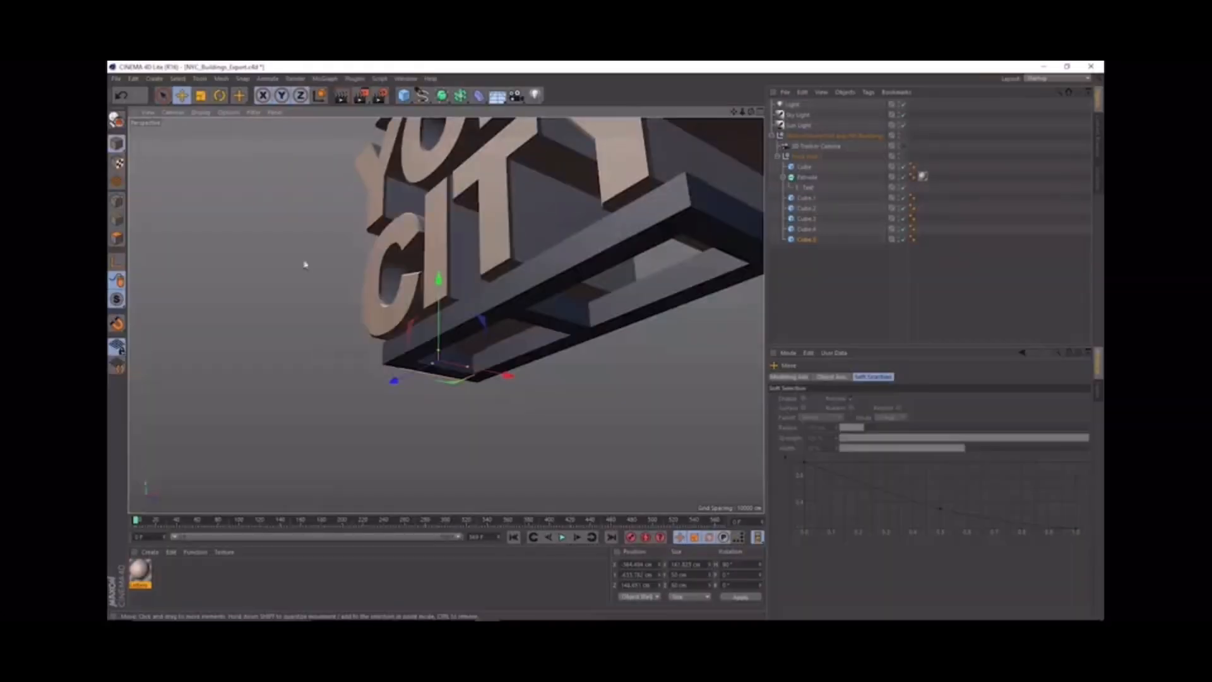
Step: Make a vertical copy of the end crossbar beneath the letter C and lengthen and position it as a leg at the frame's front corner
left_click(220, 95)
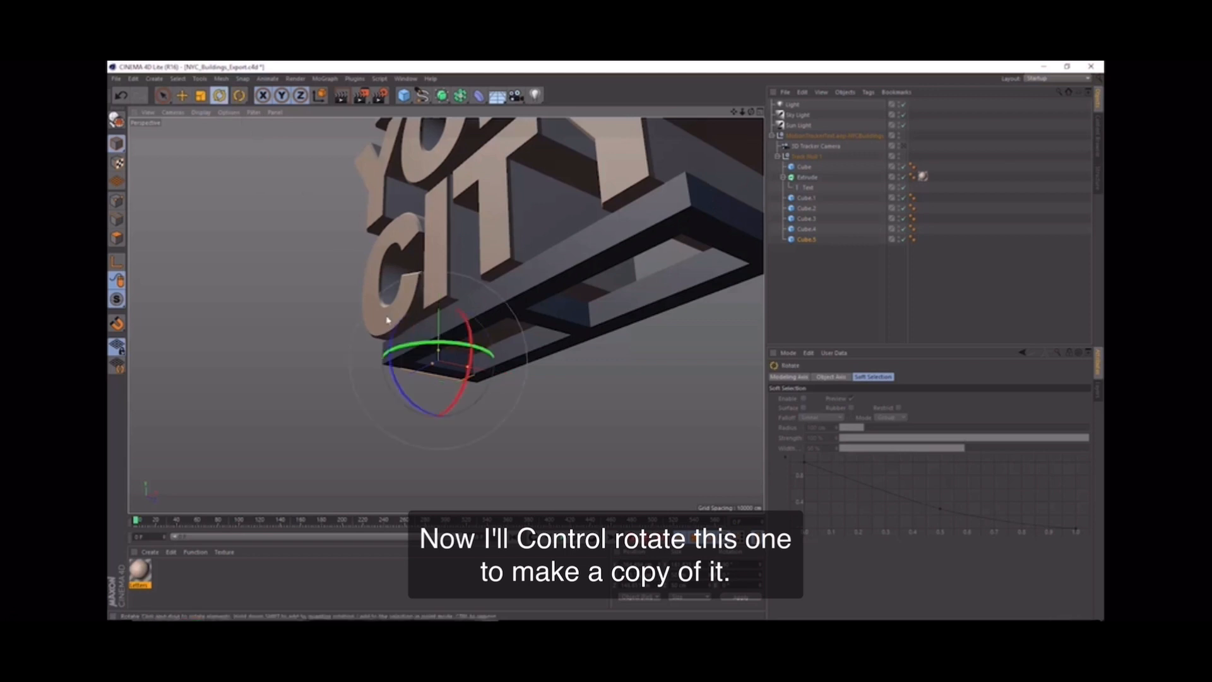
left_click_drag(402, 383, 421, 331, "ctrl")
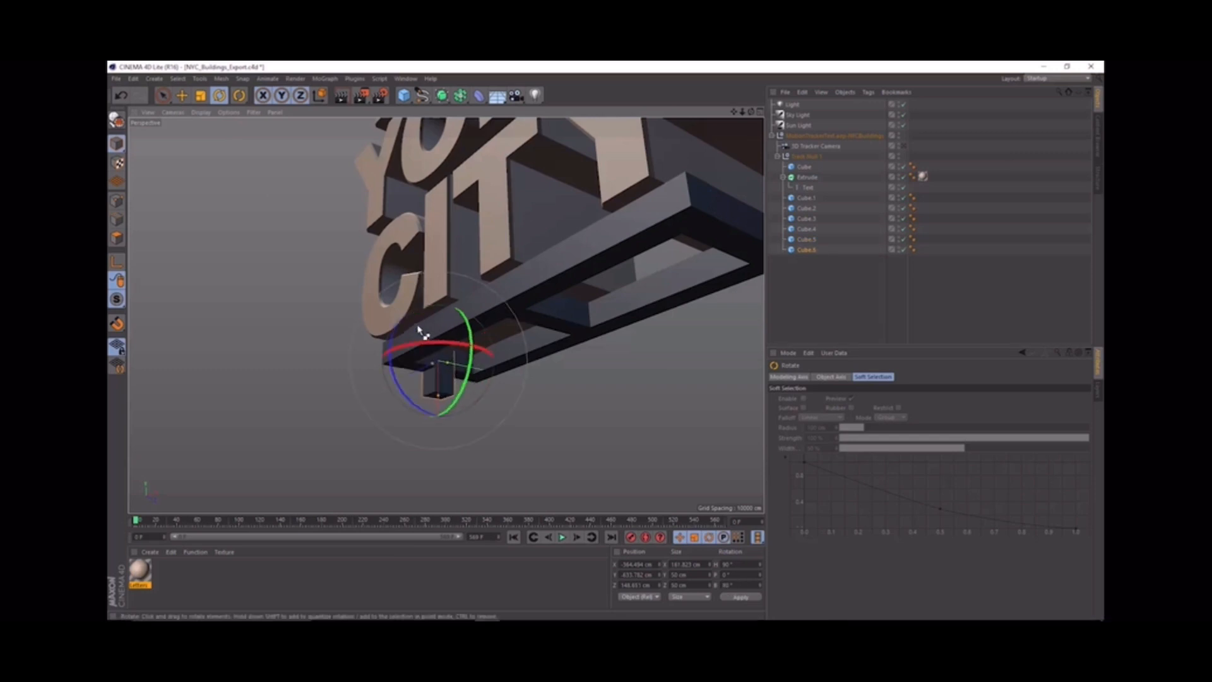
left_click(181, 98)
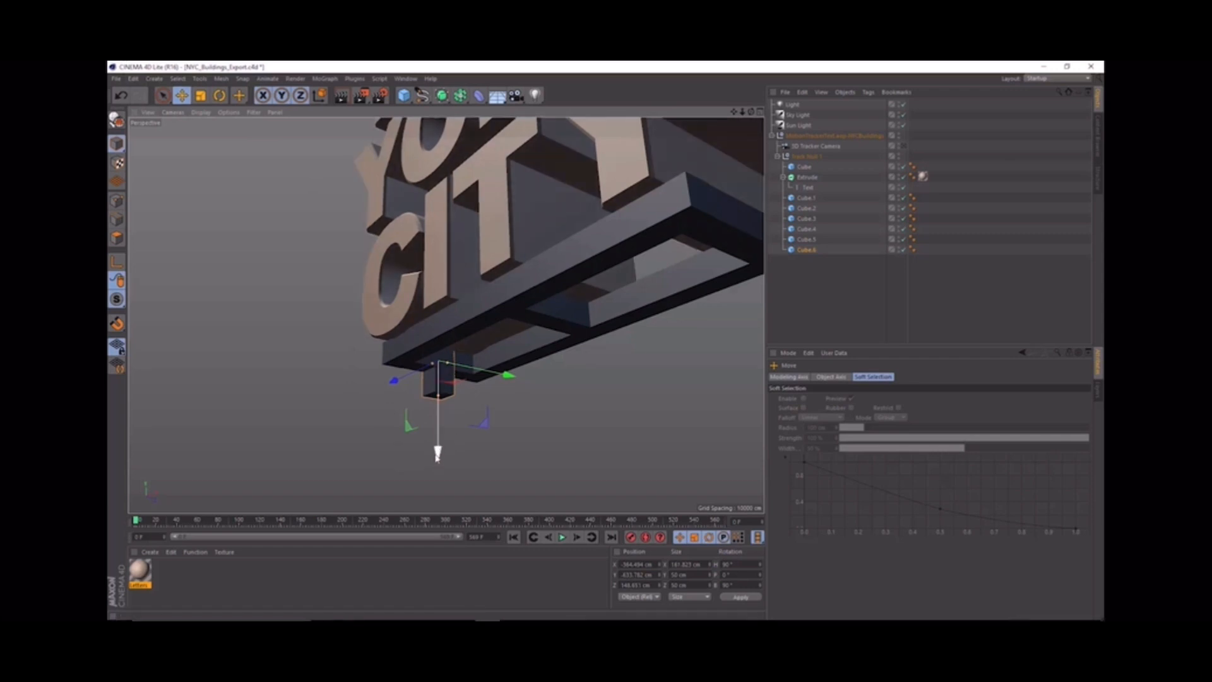
left_click_drag(437, 458, 440, 521)
left_click_drag(507, 438, 465, 432)
left_click_drag(394, 462, 394, 519)
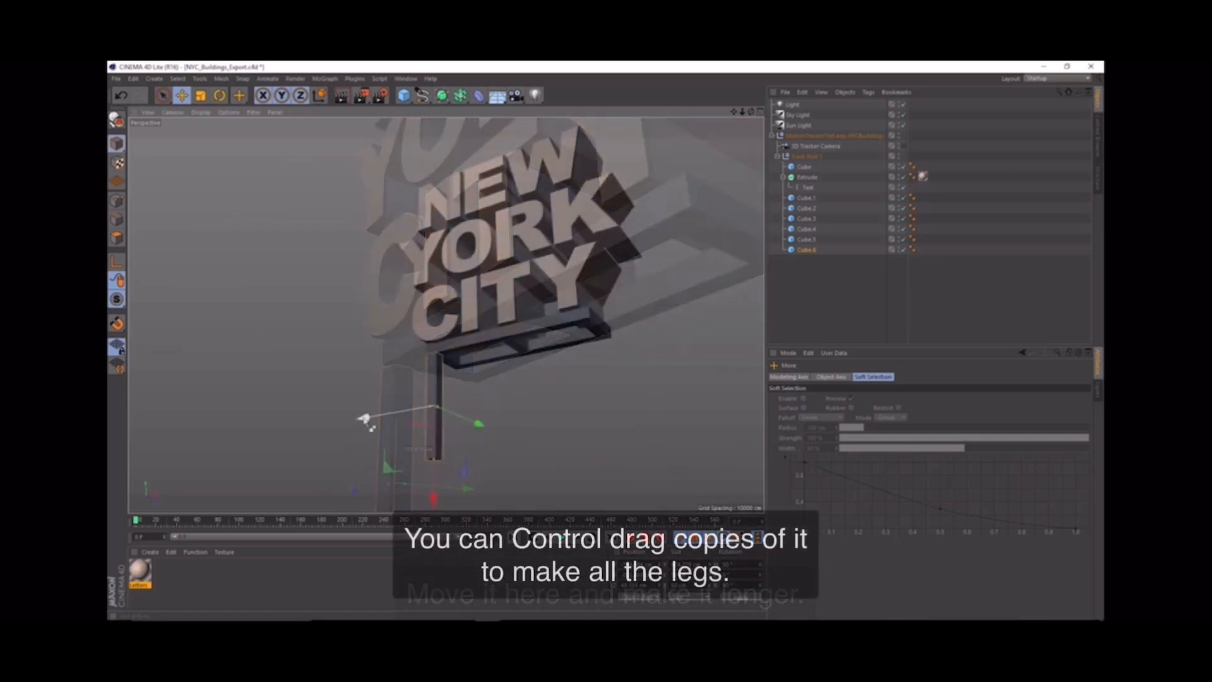
Step: Copy the leg to the other three corners of the frame and return to the 3D Tracker Camera view
left_click_drag(368, 422, 508, 414, "ctrl")
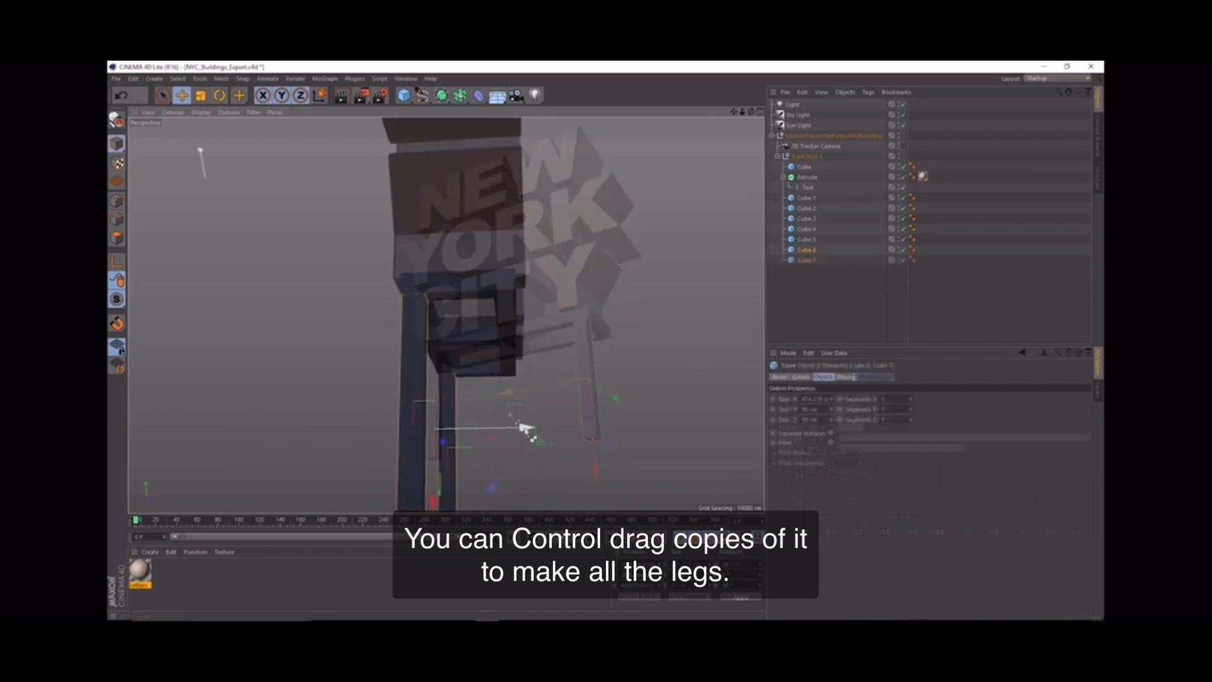
left_click_drag(524, 425, 600, 447, "ctrl")
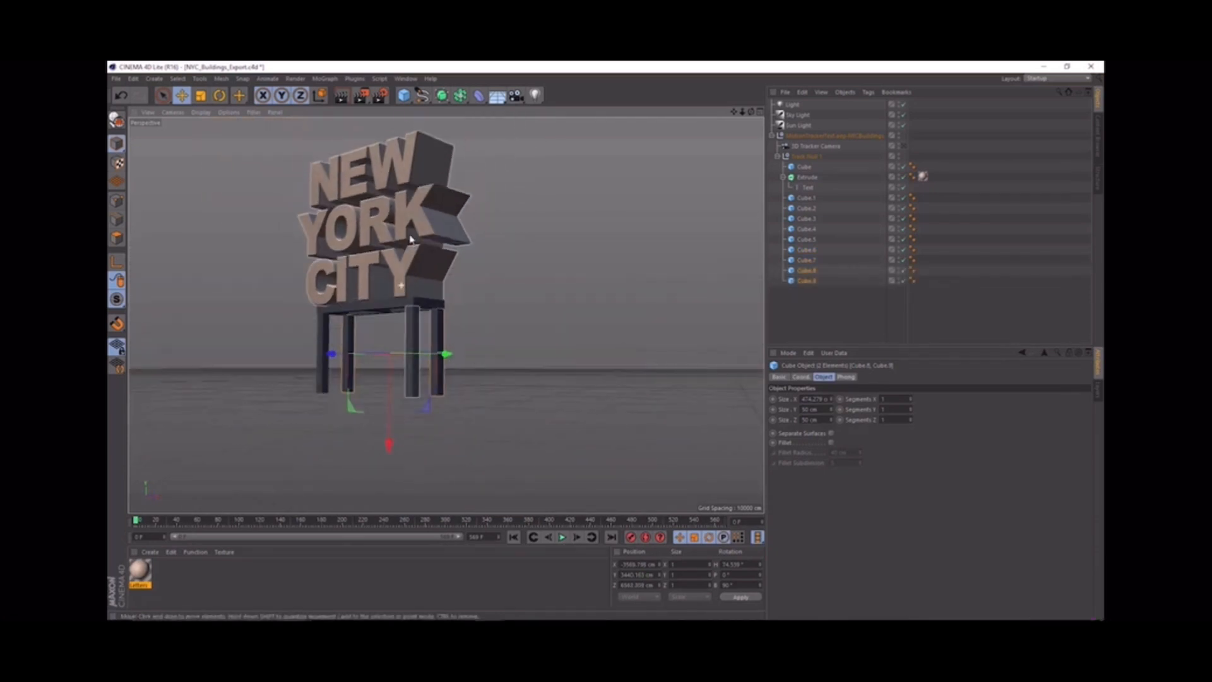
left_click_drag(409, 239, 438, 268, "alt")
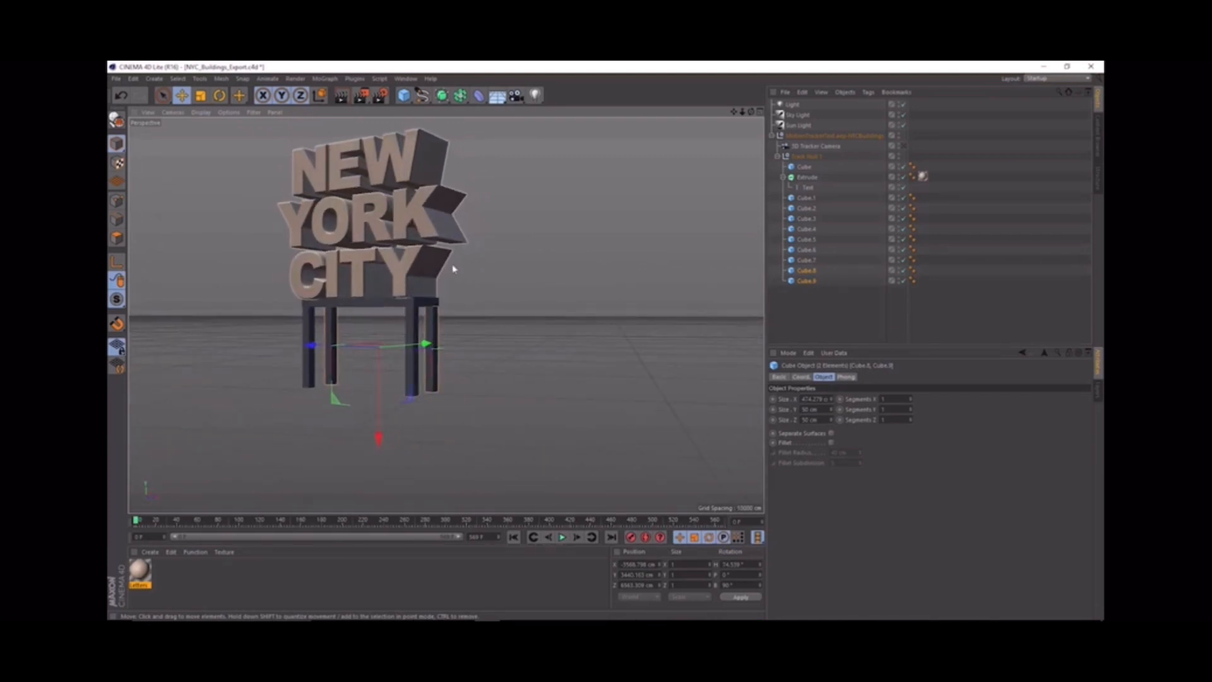
left_click(903, 146)
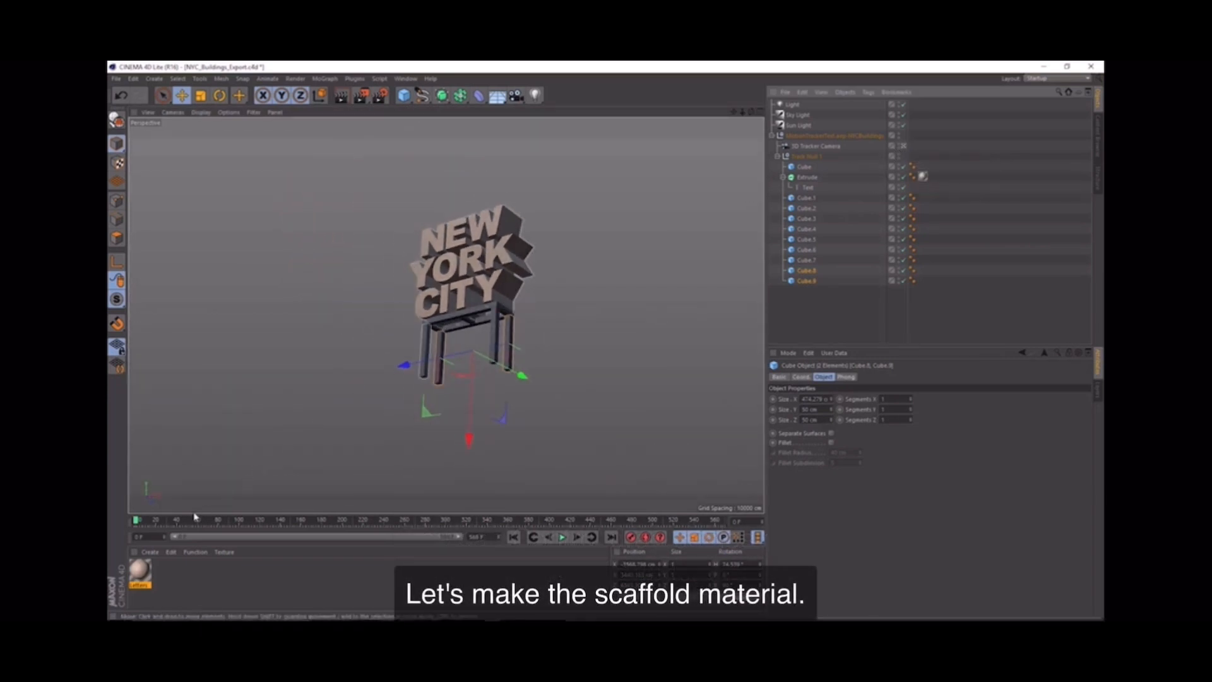
Step: Create a new material for the scaffold and set its color to dark gray, RGB 62, 62, 62
left_click(150, 552)
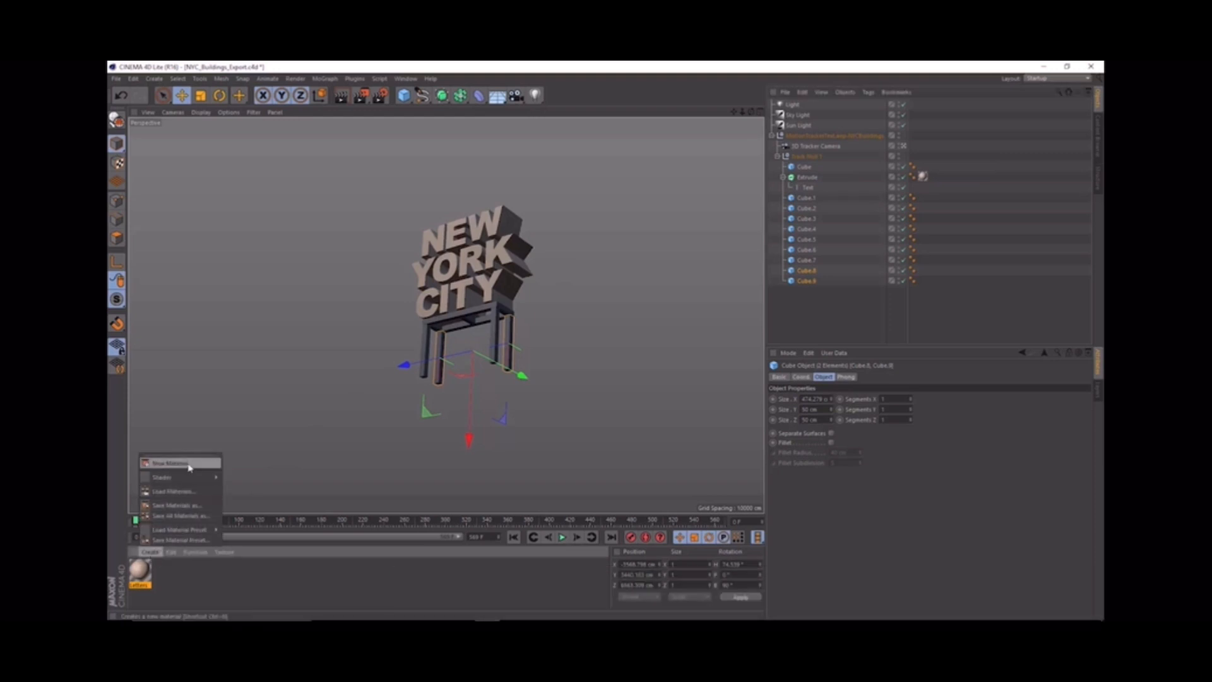
left_click(189, 465)
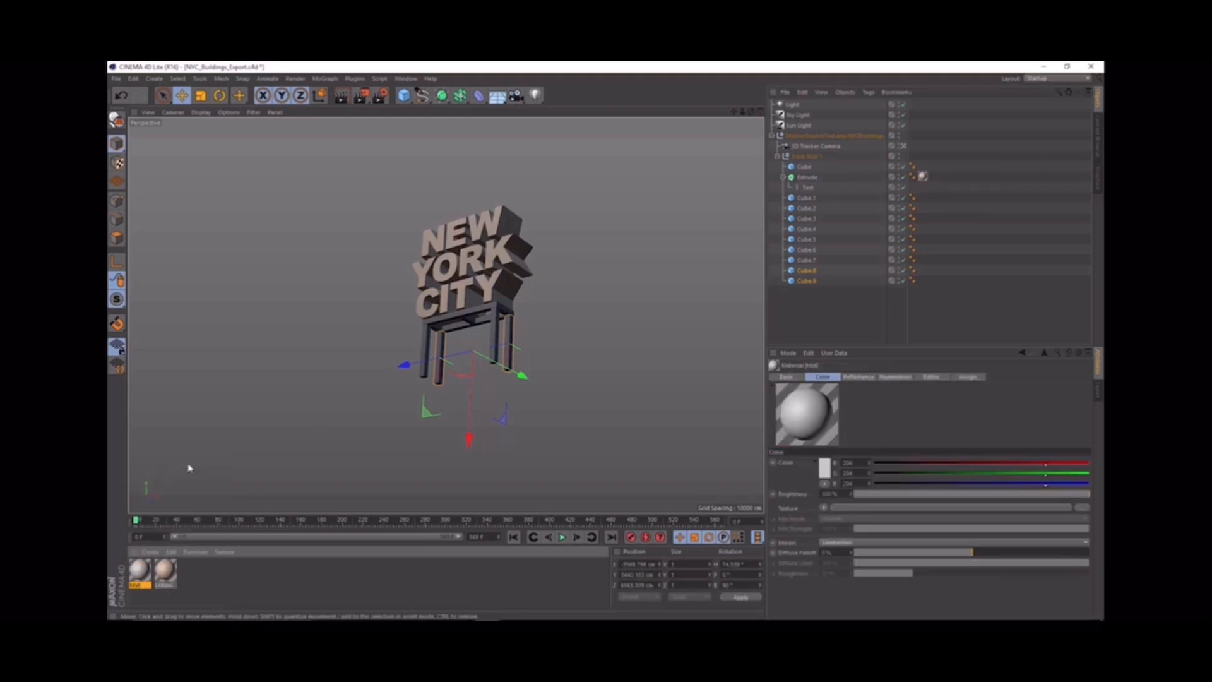
double_click(138, 570)
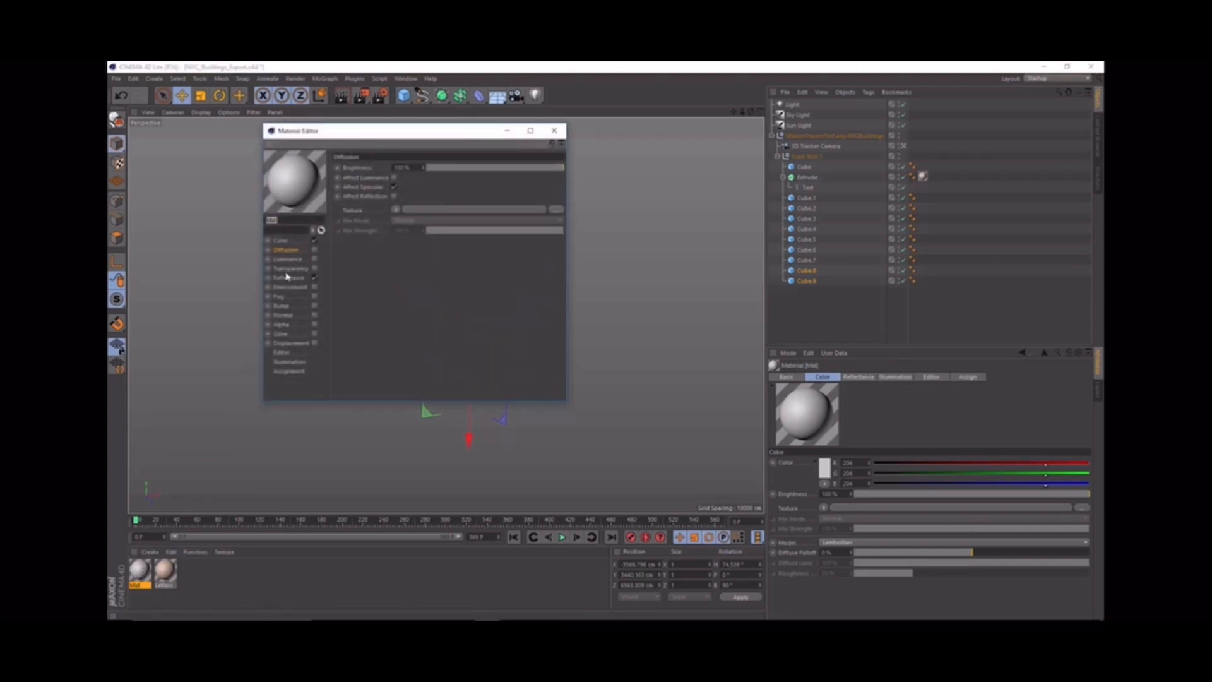
left_click(279, 241)
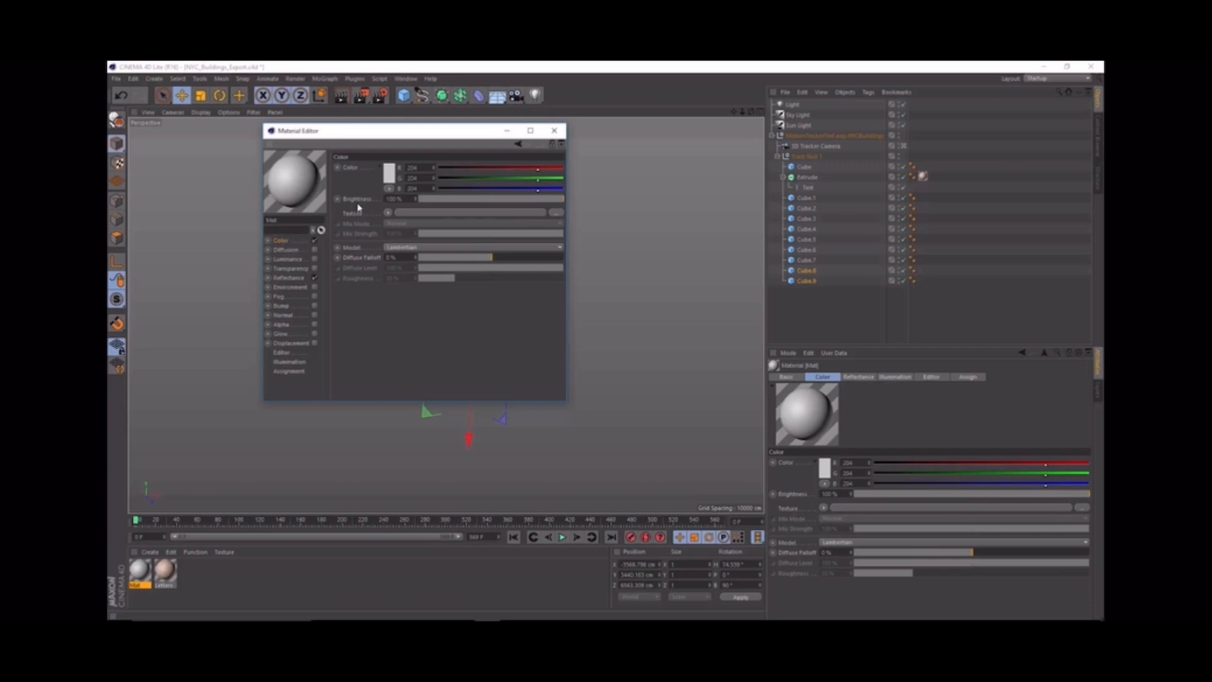
left_click(390, 174)
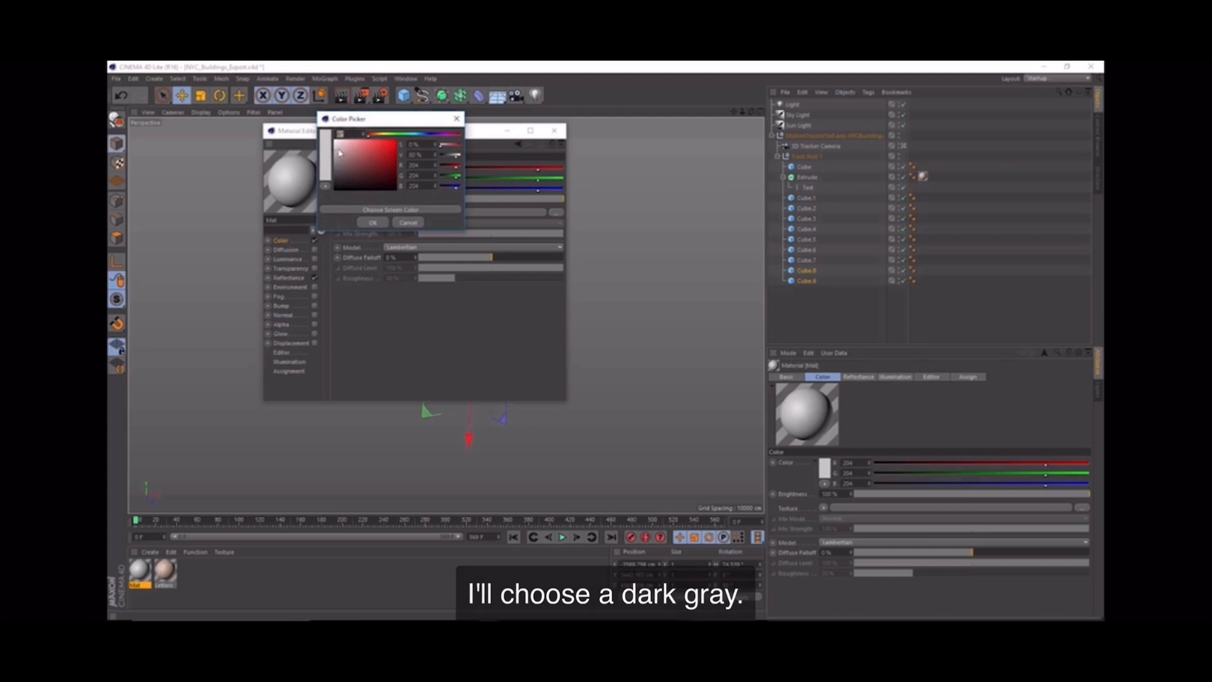
left_click_drag(327, 153, 331, 181)
left_click(372, 223)
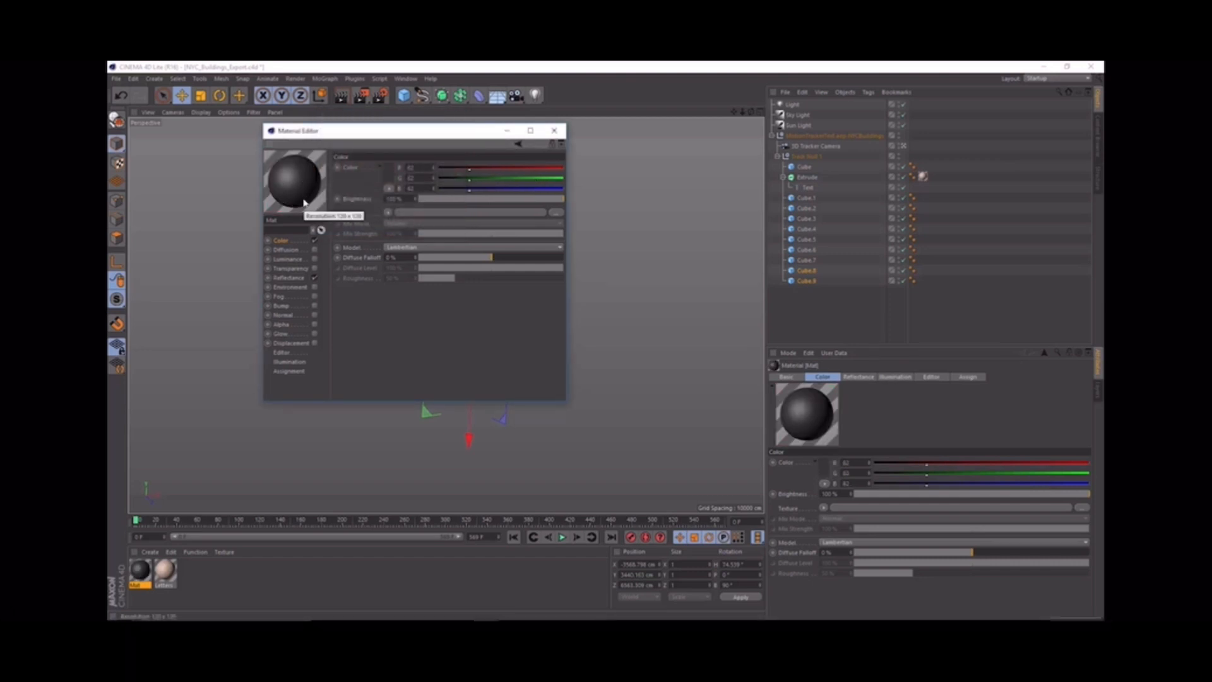
Step: Enable the material's Diffusion channel, add a Noise texture to it and increase the noise's Global Scale
left_click(315, 250)
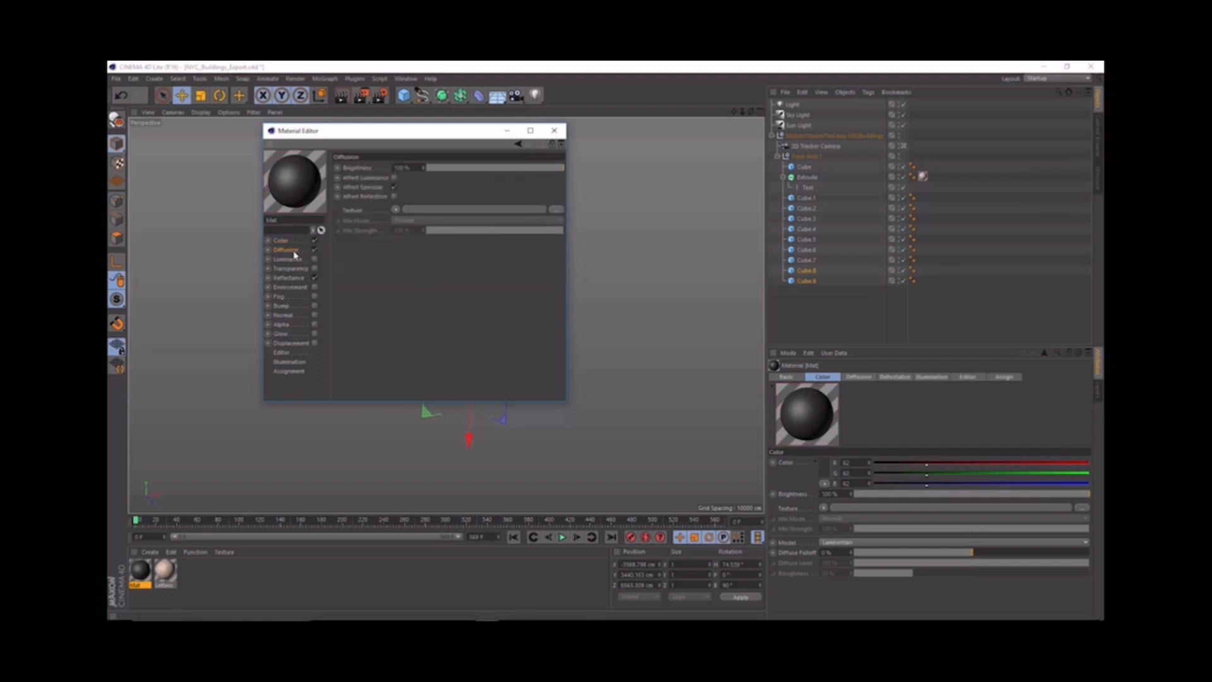
left_click(395, 209)
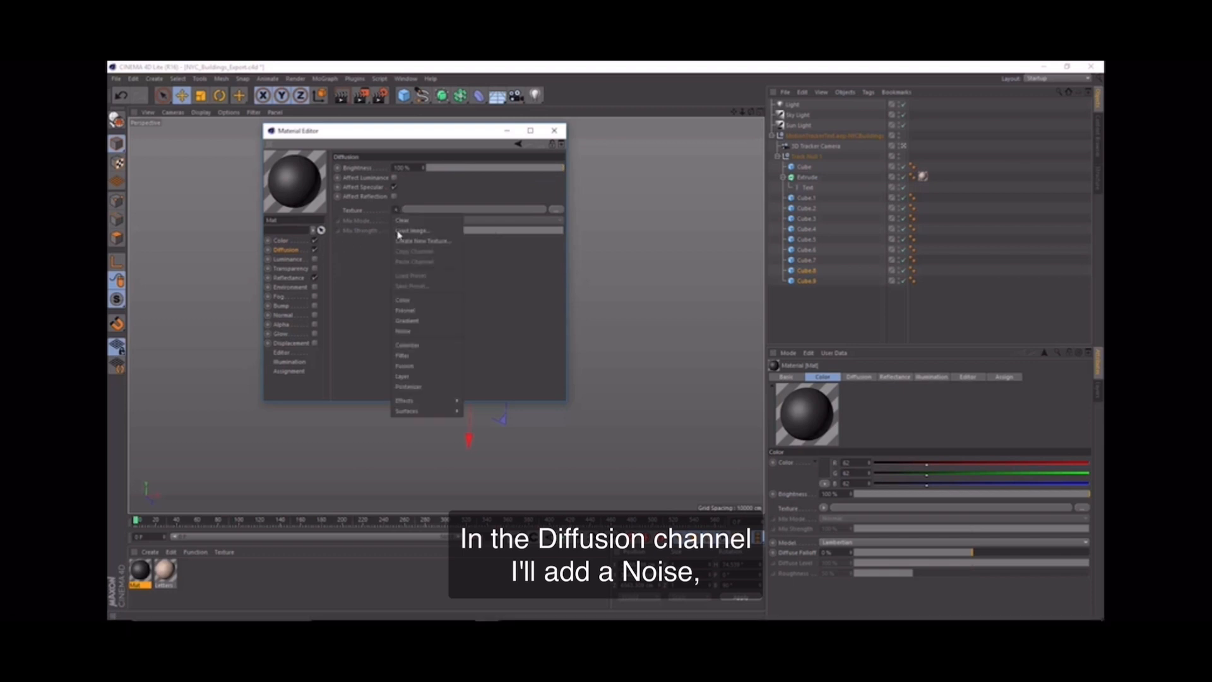
left_click(426, 330)
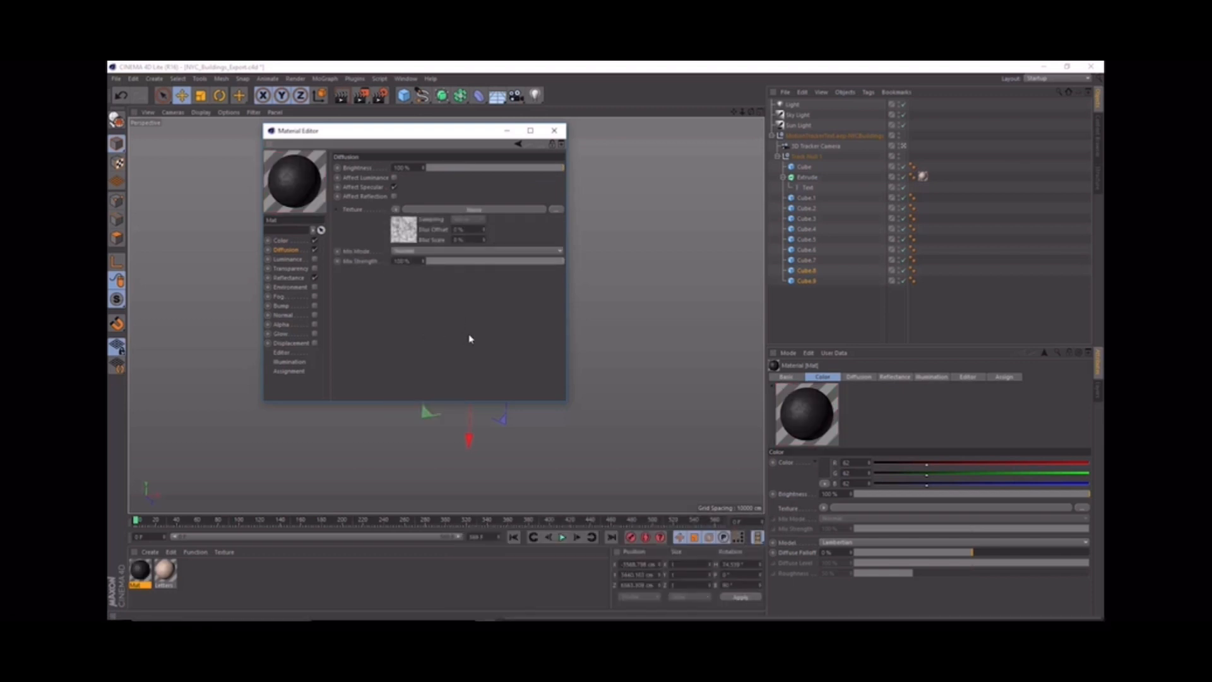
left_click(471, 209)
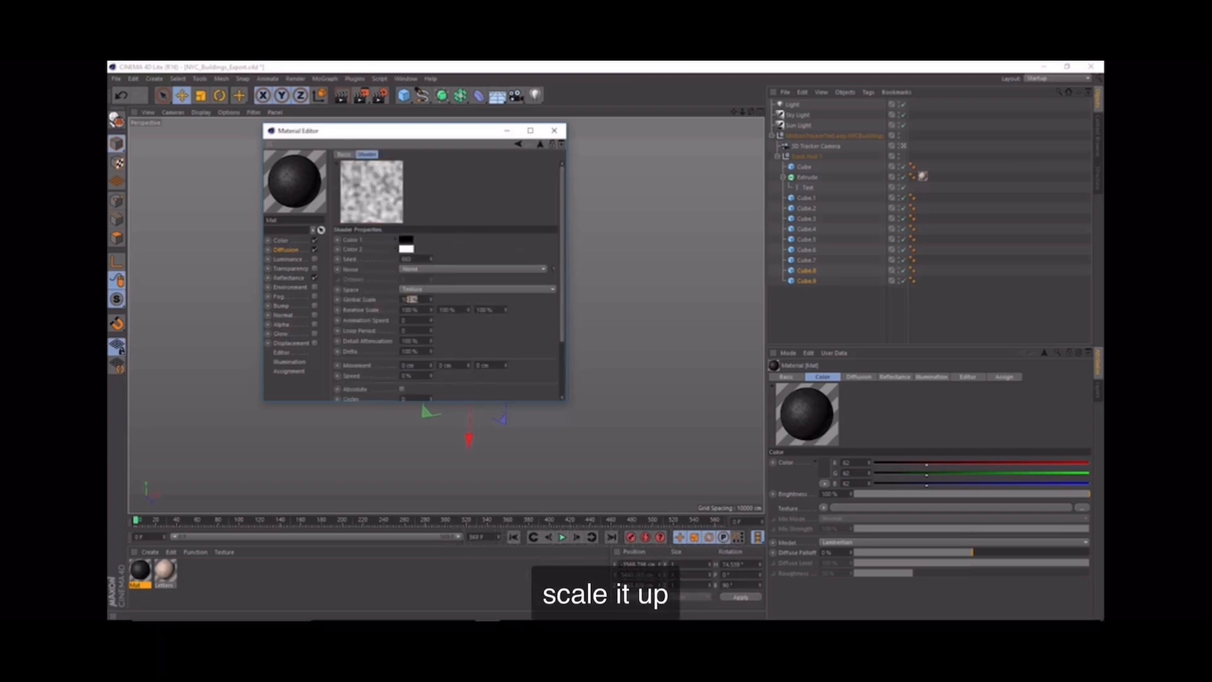
type("5")
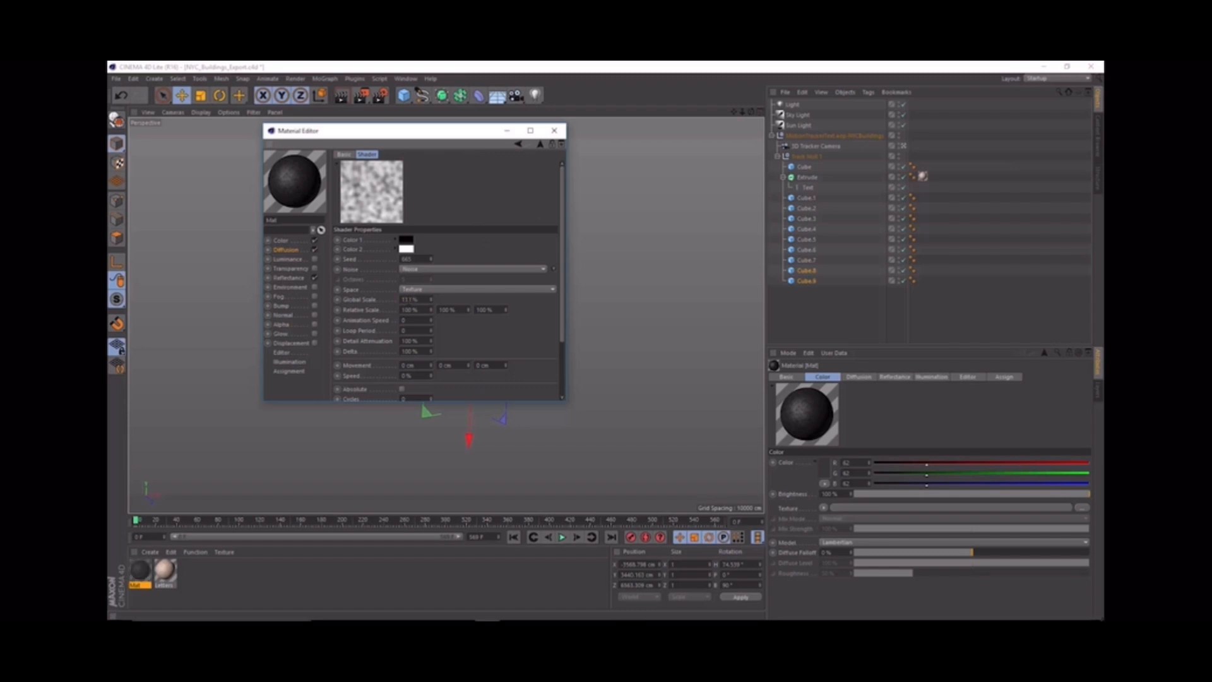
key("Return")
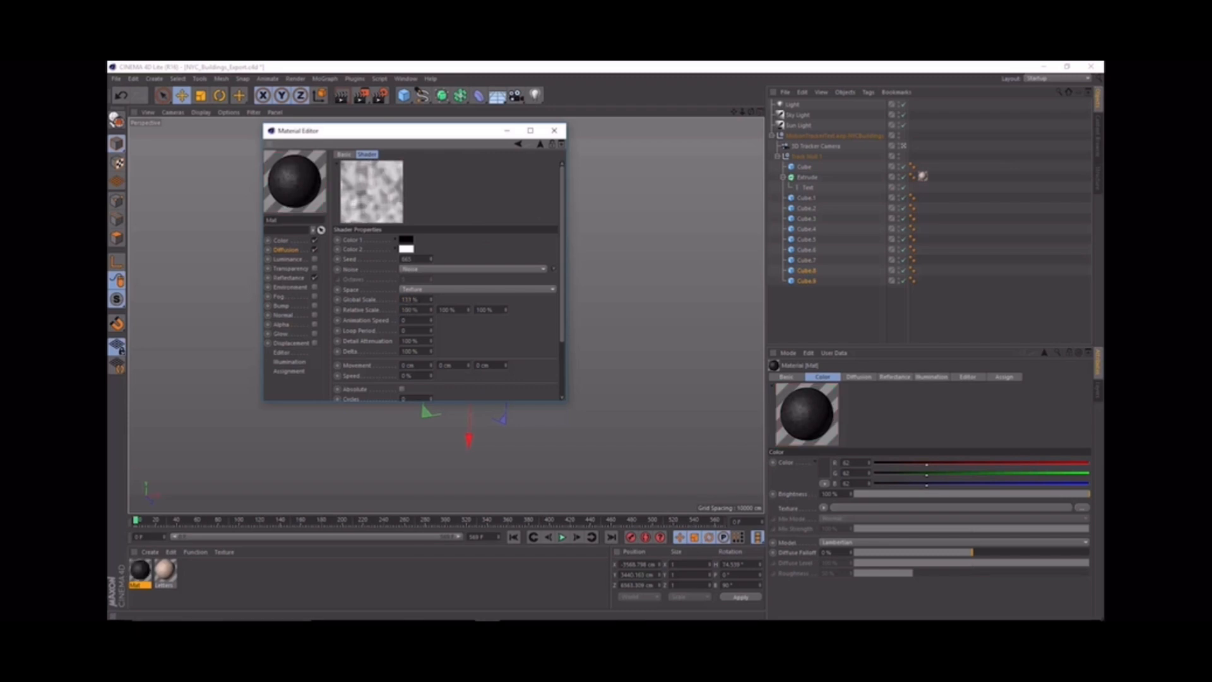
Step: Lower the Diffusion channel's Mix Strength to 37% and open the material's Reflectance channel
left_click(285, 250)
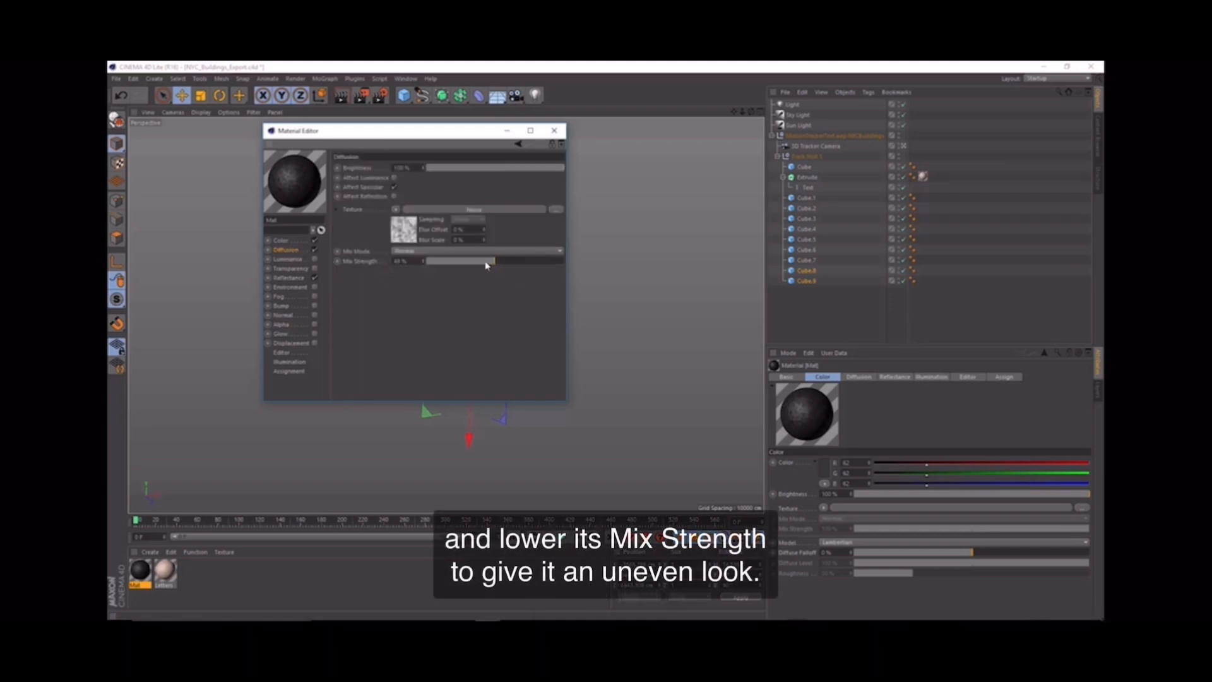
left_click_drag(486, 265, 478, 260)
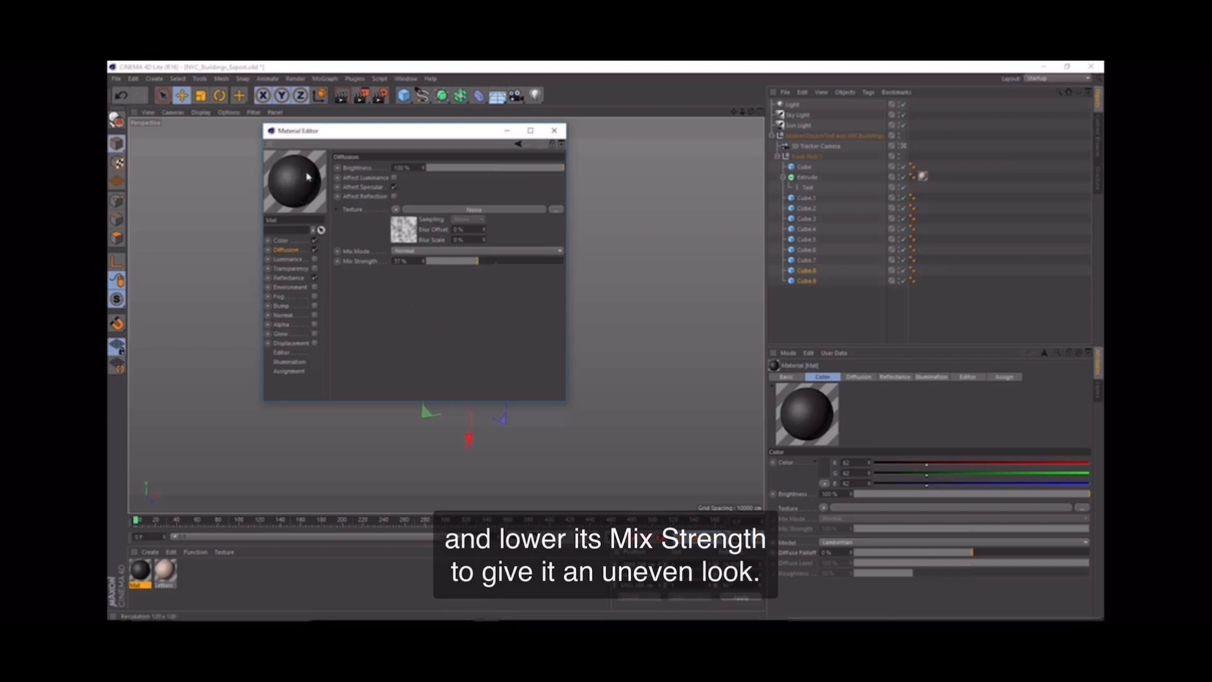
left_click(294, 278)
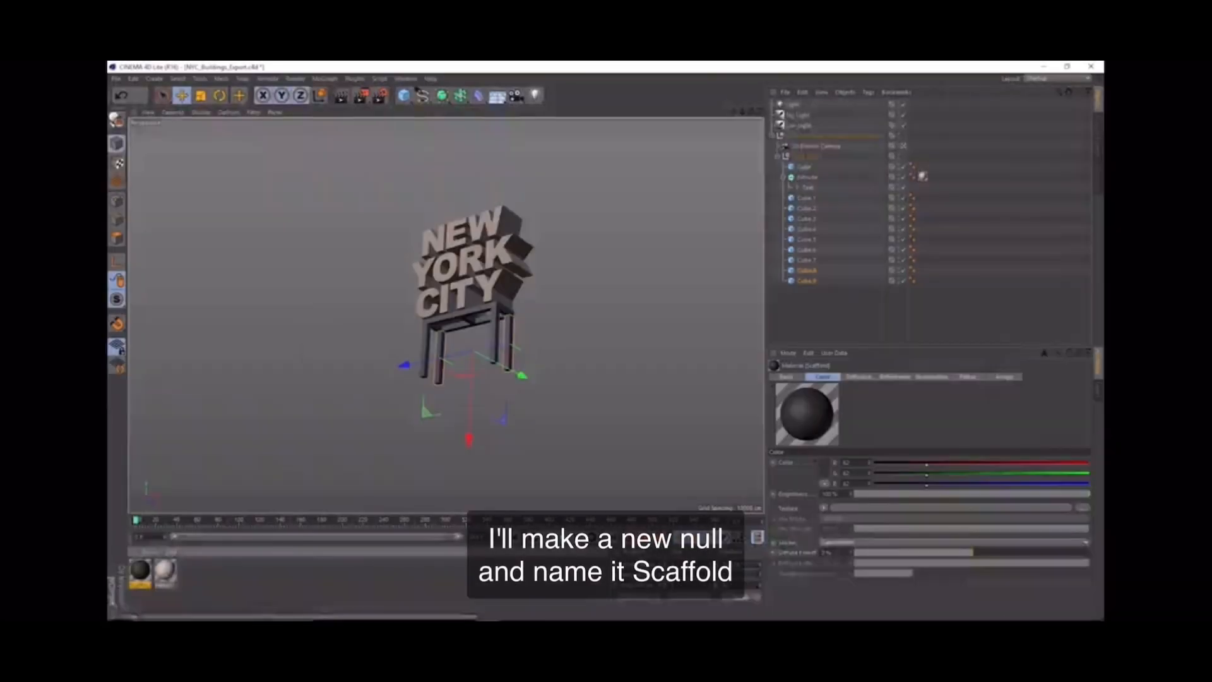
Step: Add a new null object to the scene and name it Scaffold
left_click(404, 97)
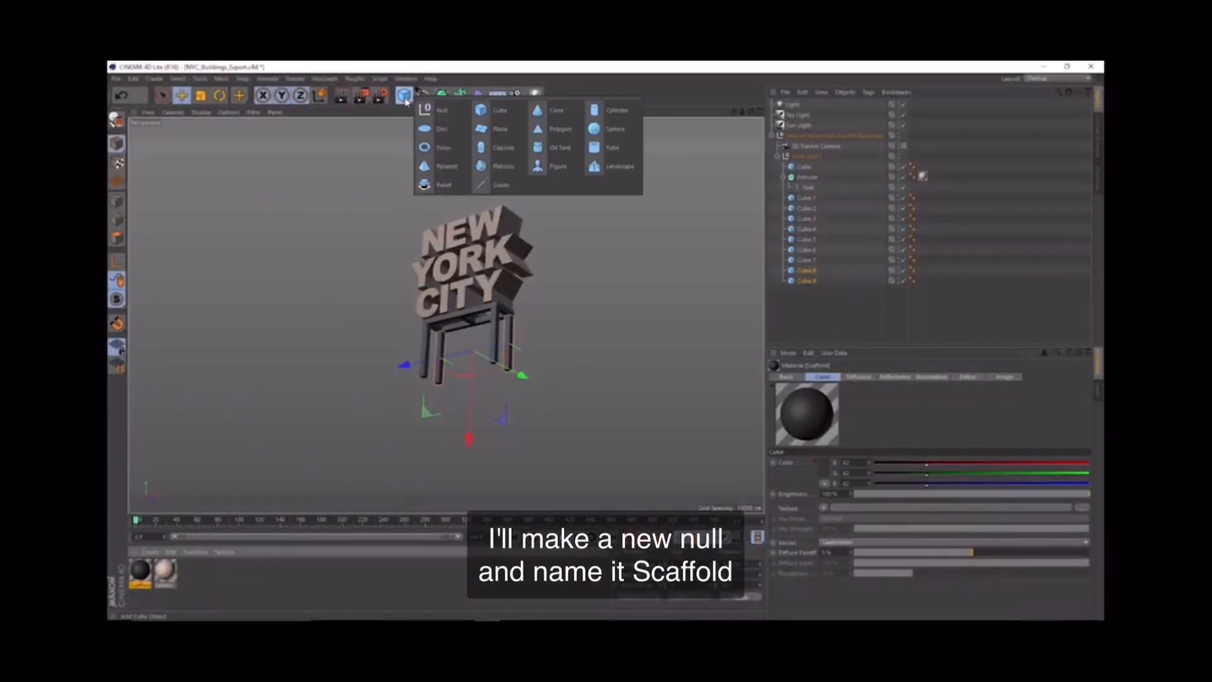
left_click(441, 117)
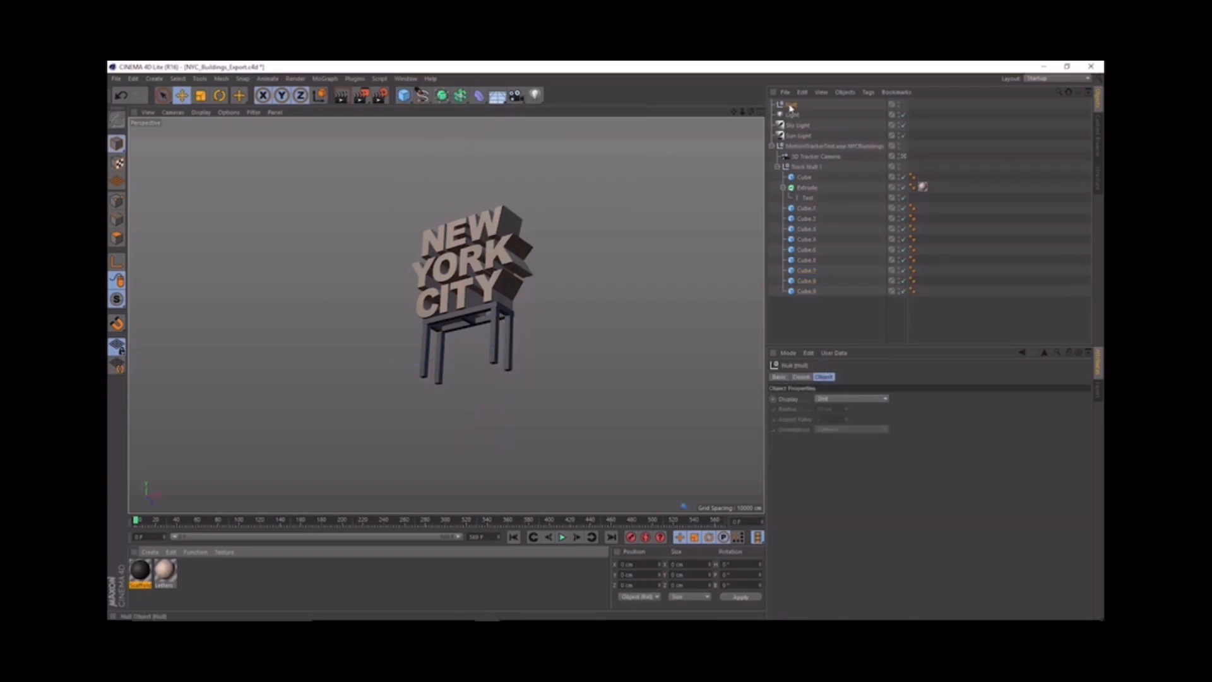
type("t")
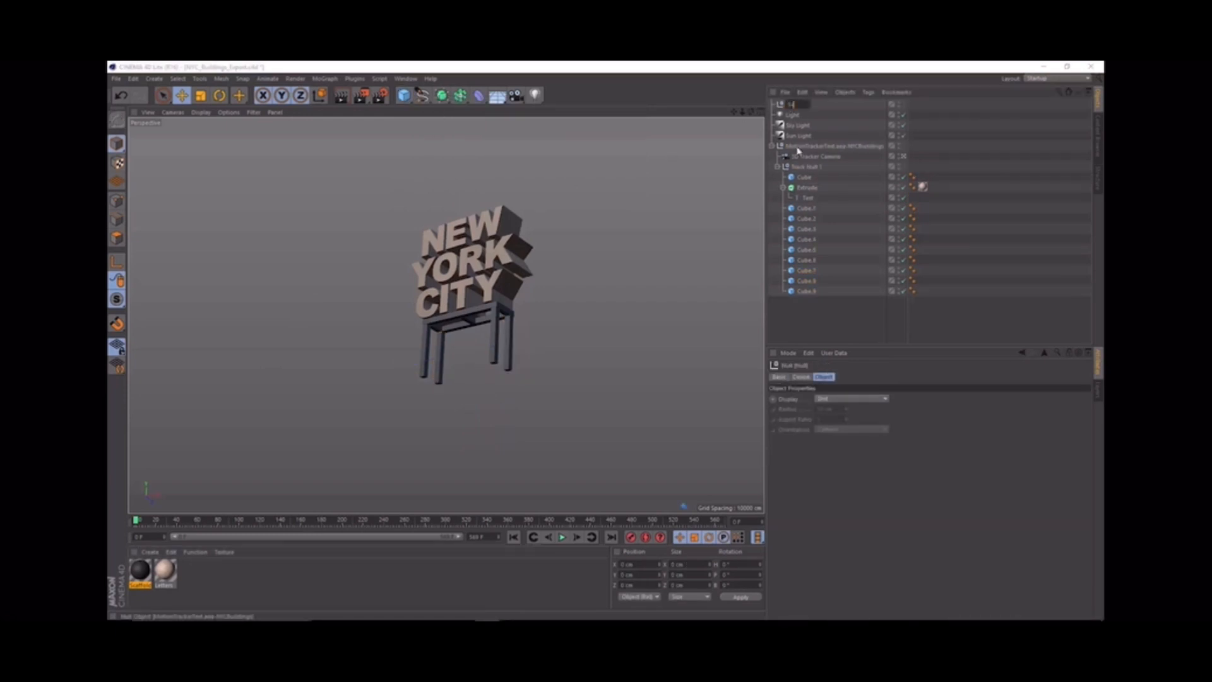
type("caffold")
key("Return")
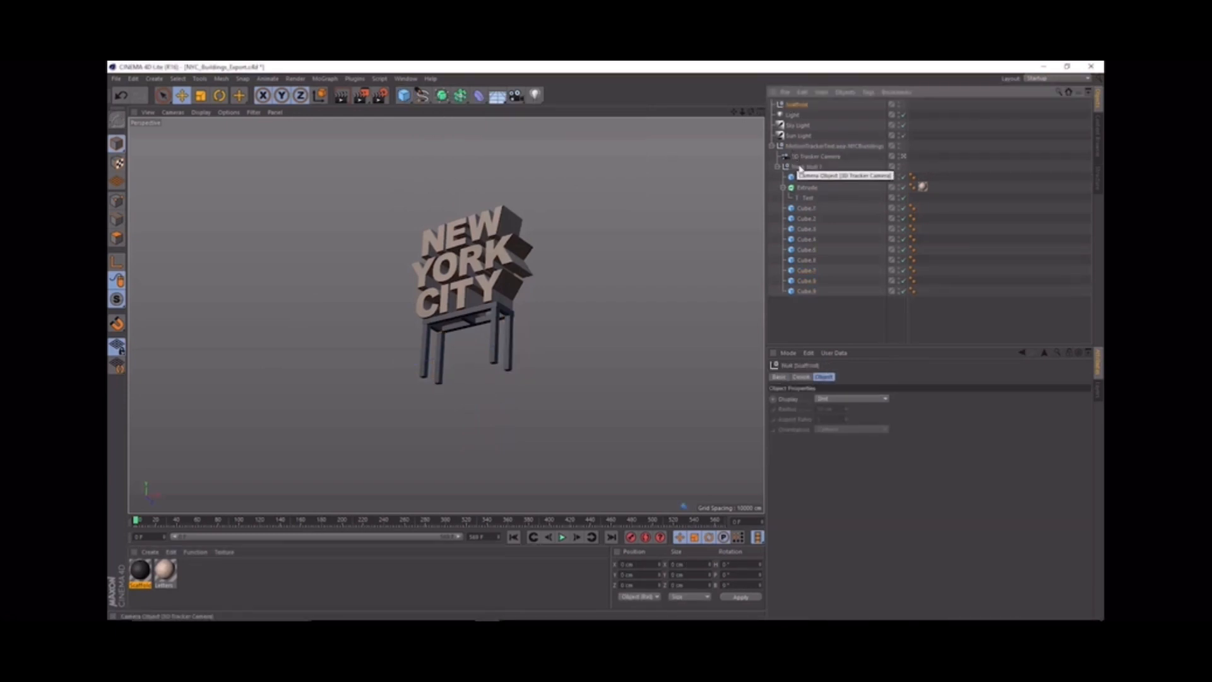
Step: Move all the scaffold cubes, Cube through Cube.9, into the Scaffold null and collapse its hierarchy
left_click(806, 208)
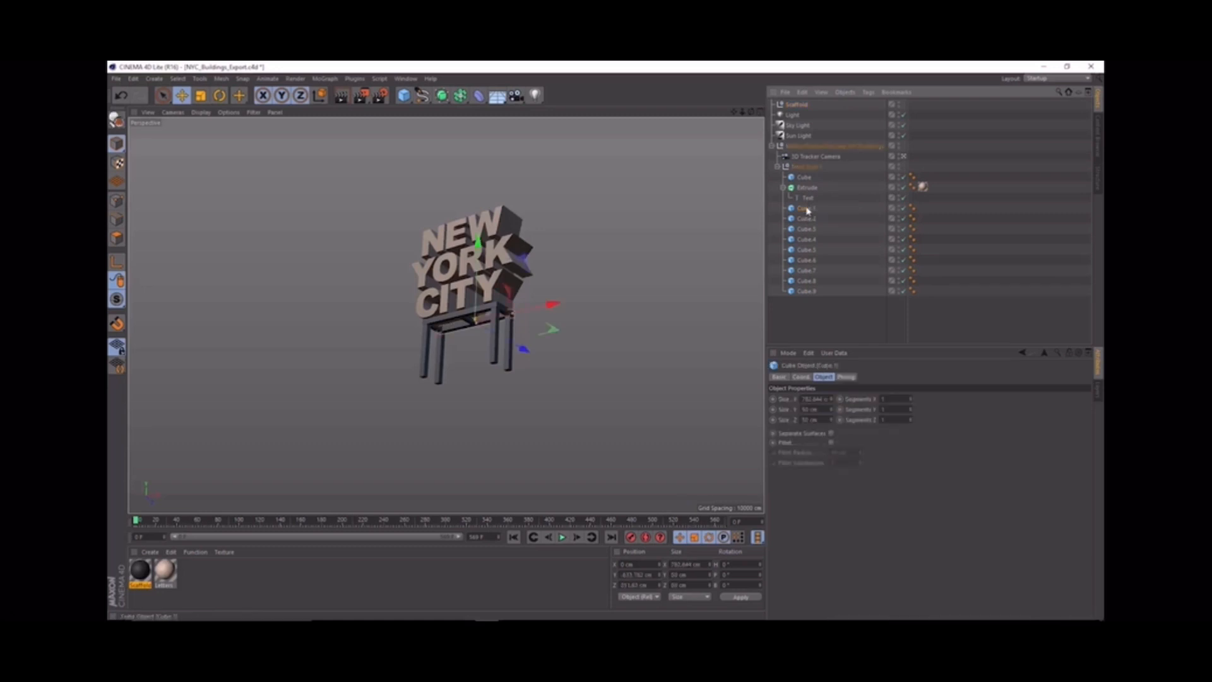
left_click(805, 291, "shift")
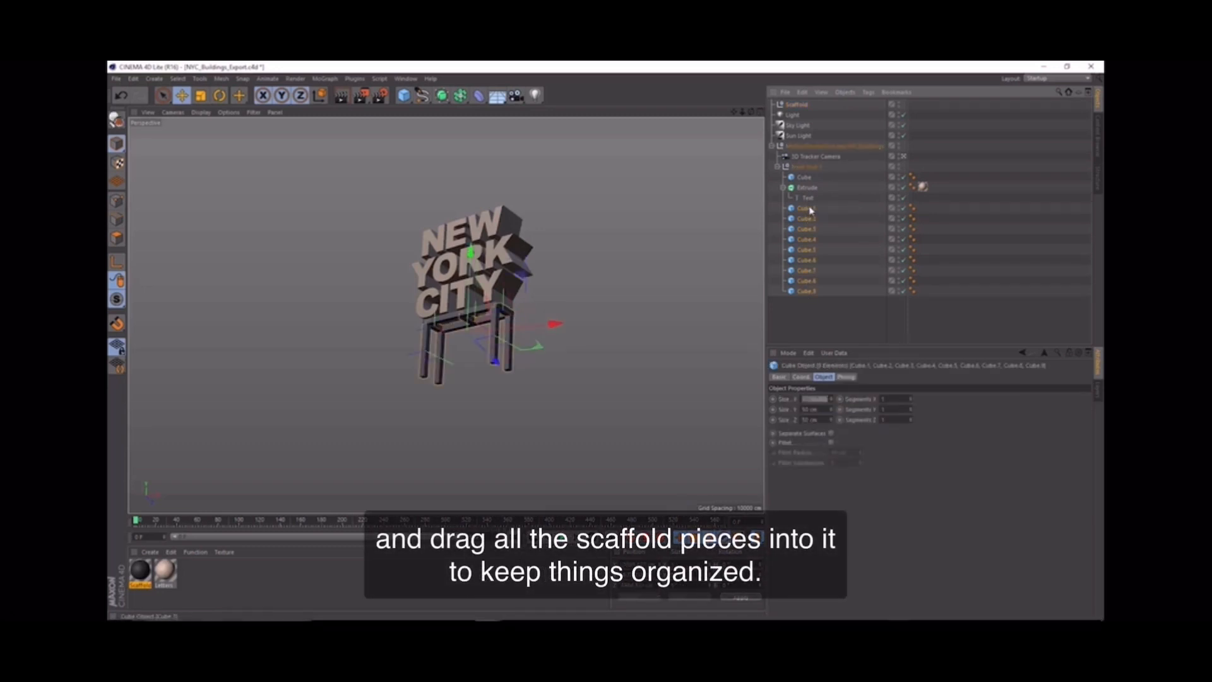
left_click_drag(811, 210, 796, 109)
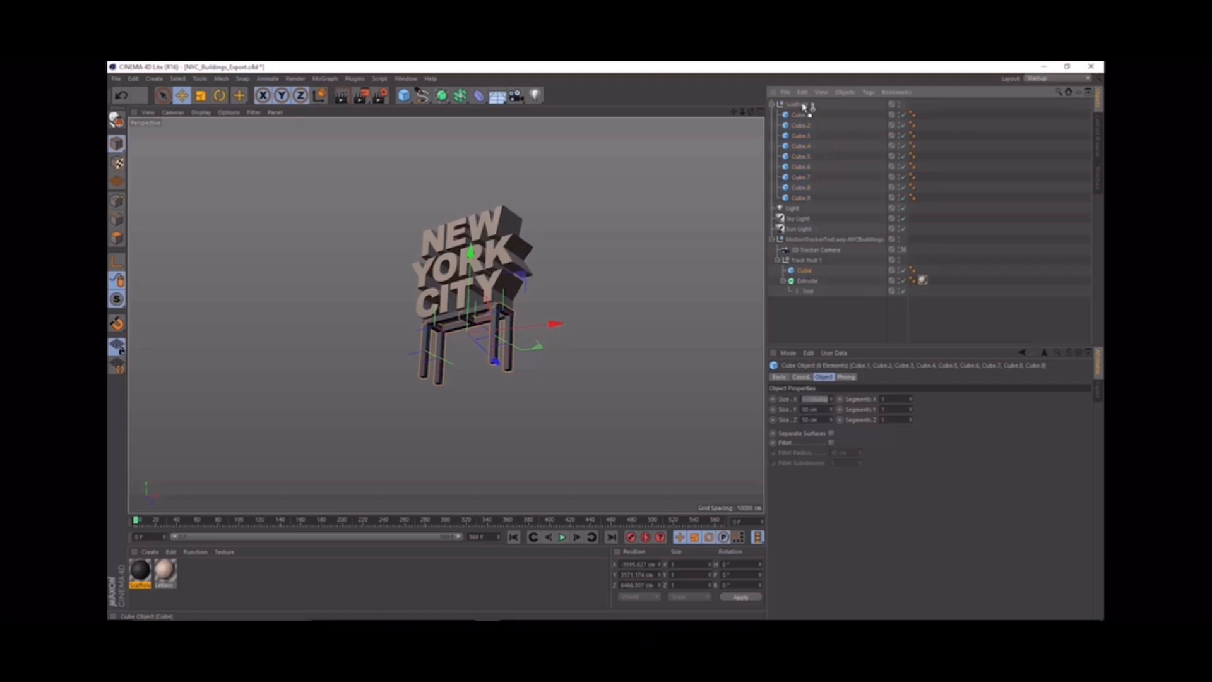
left_click_drag(803, 107, 800, 107)
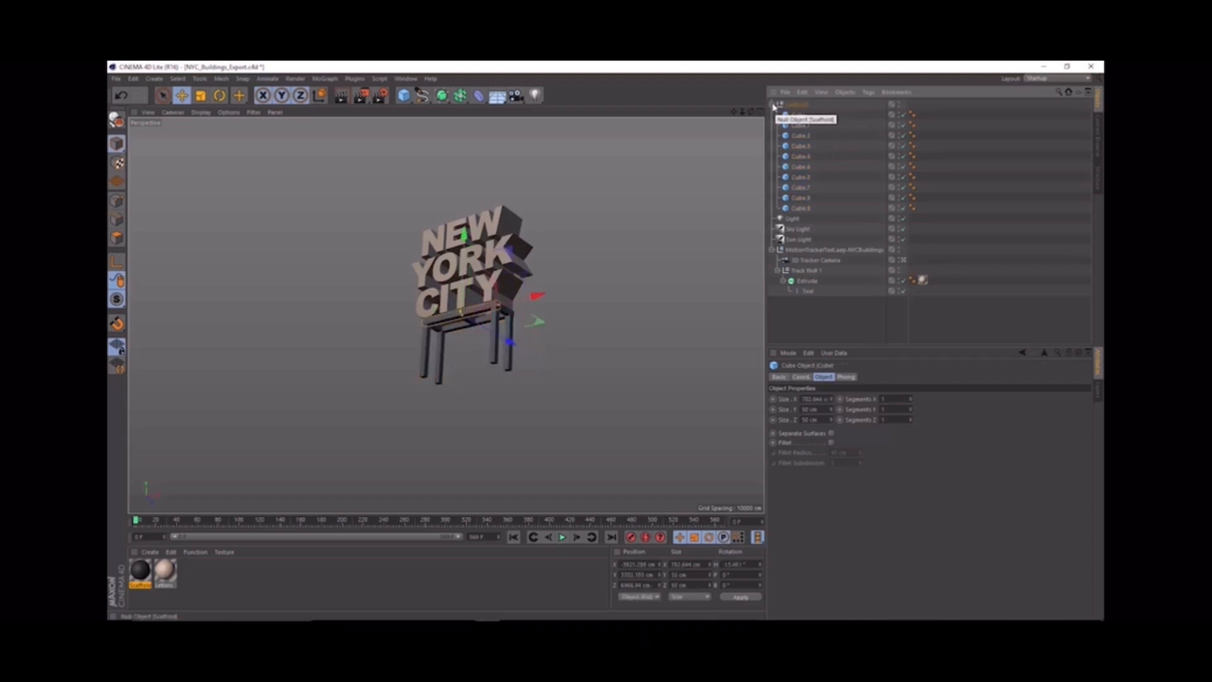
left_click(772, 104)
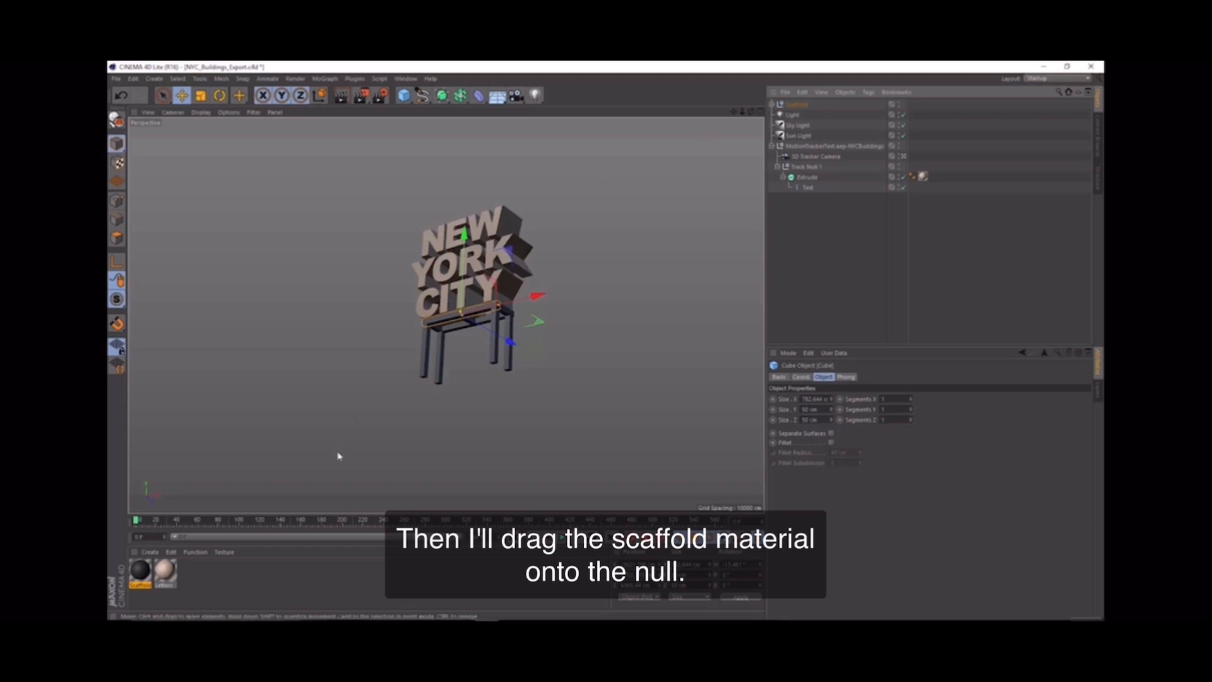
Step: Apply the dark gray Scaffold material to the Scaffold null and deselect everything
left_click(141, 571)
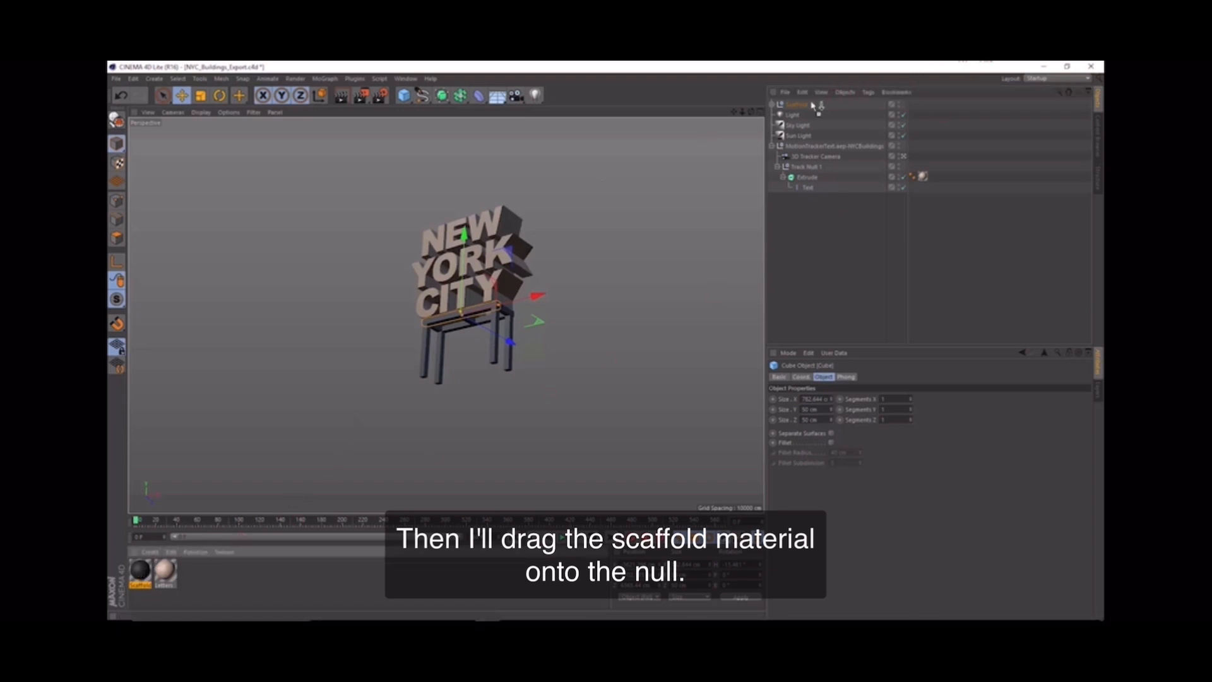
left_click_drag(813, 105, 806, 109)
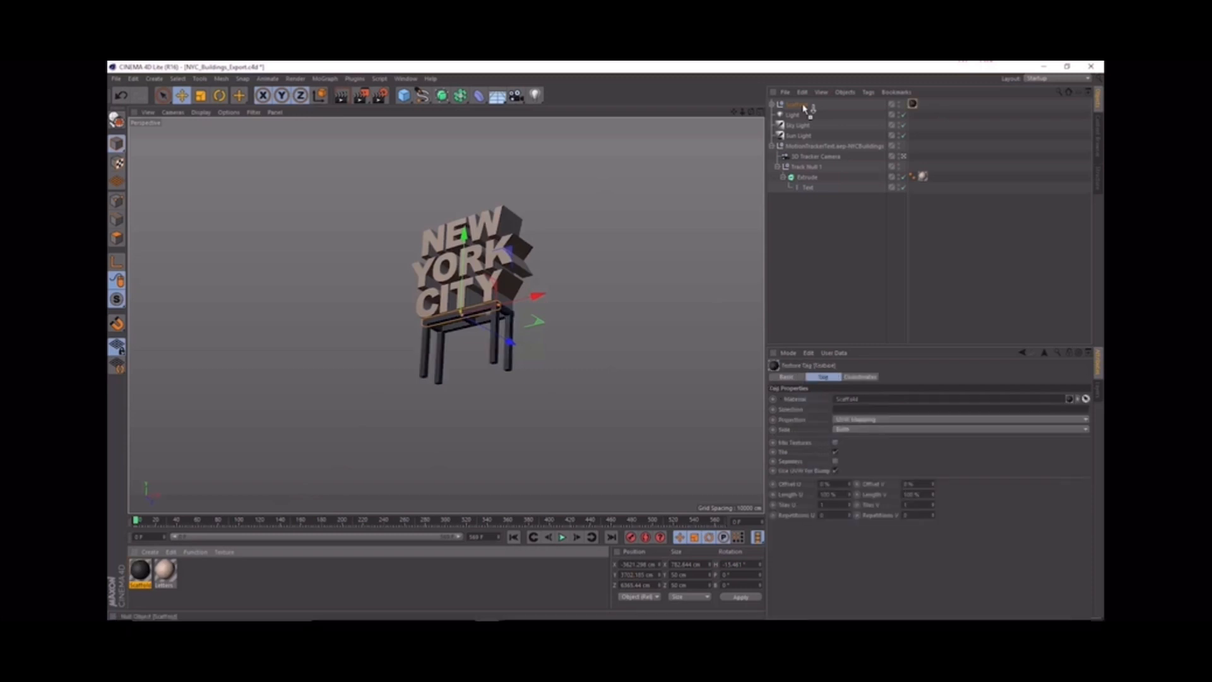
left_click(819, 218)
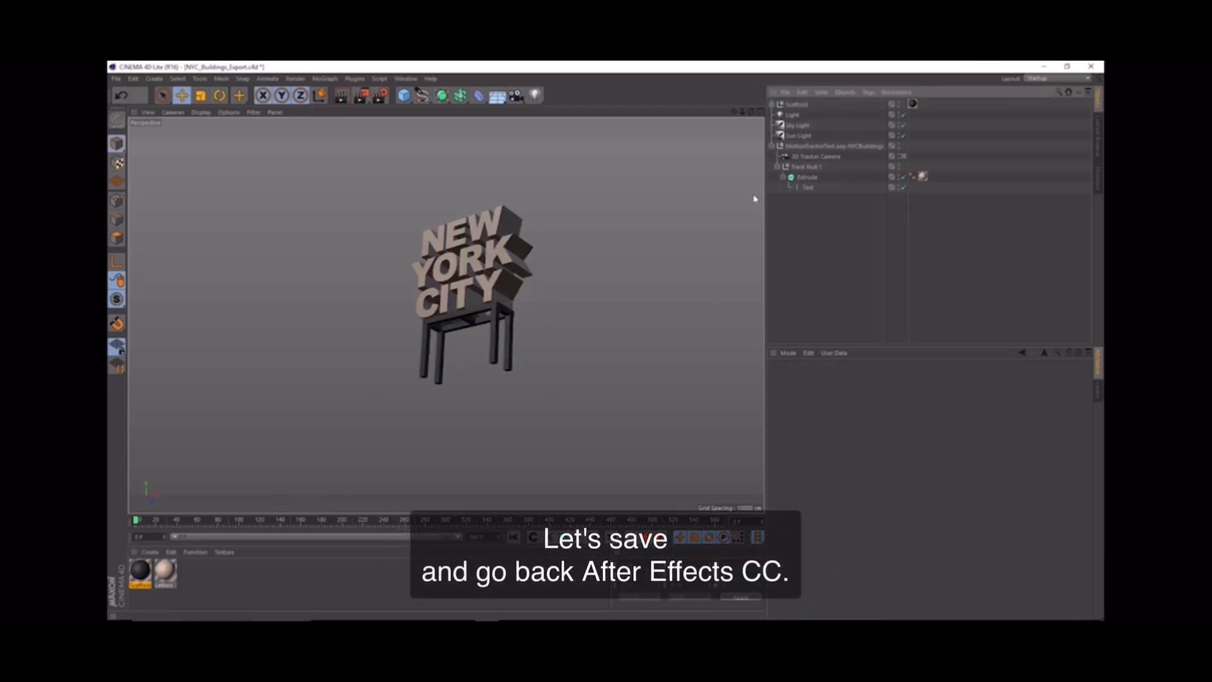
Step: Save the NYC_Buildings_Export.c4d project and switch to After Effects
left_click(117, 80)
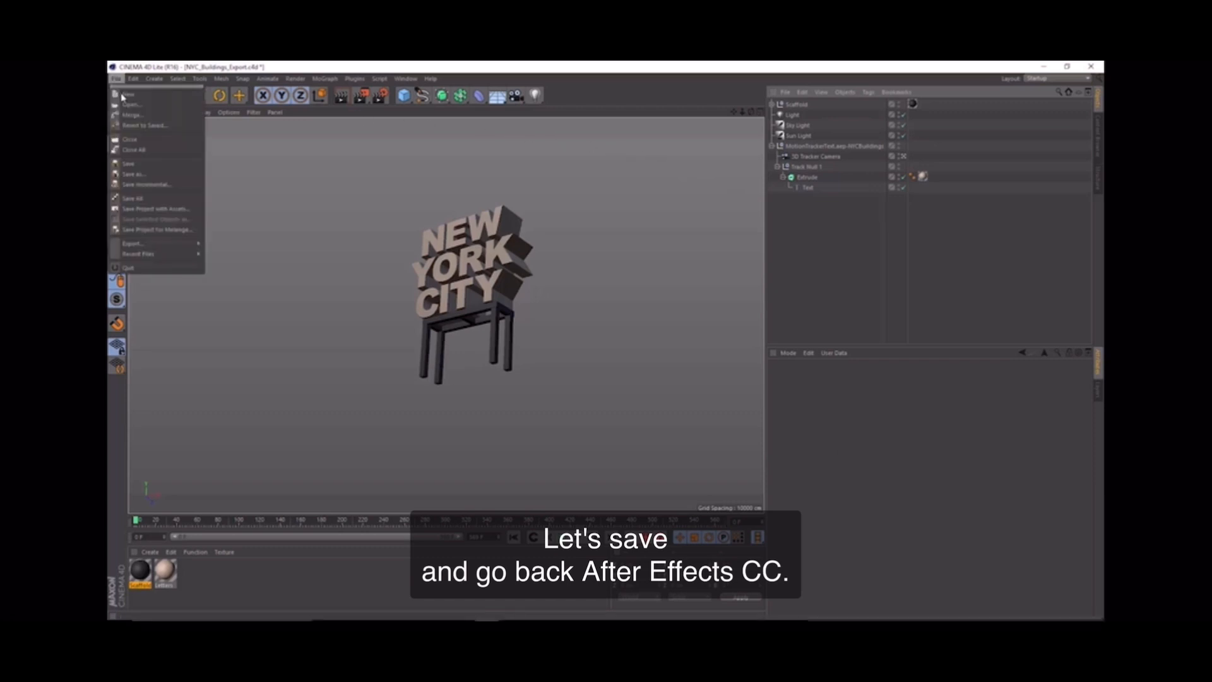
left_click(132, 164)
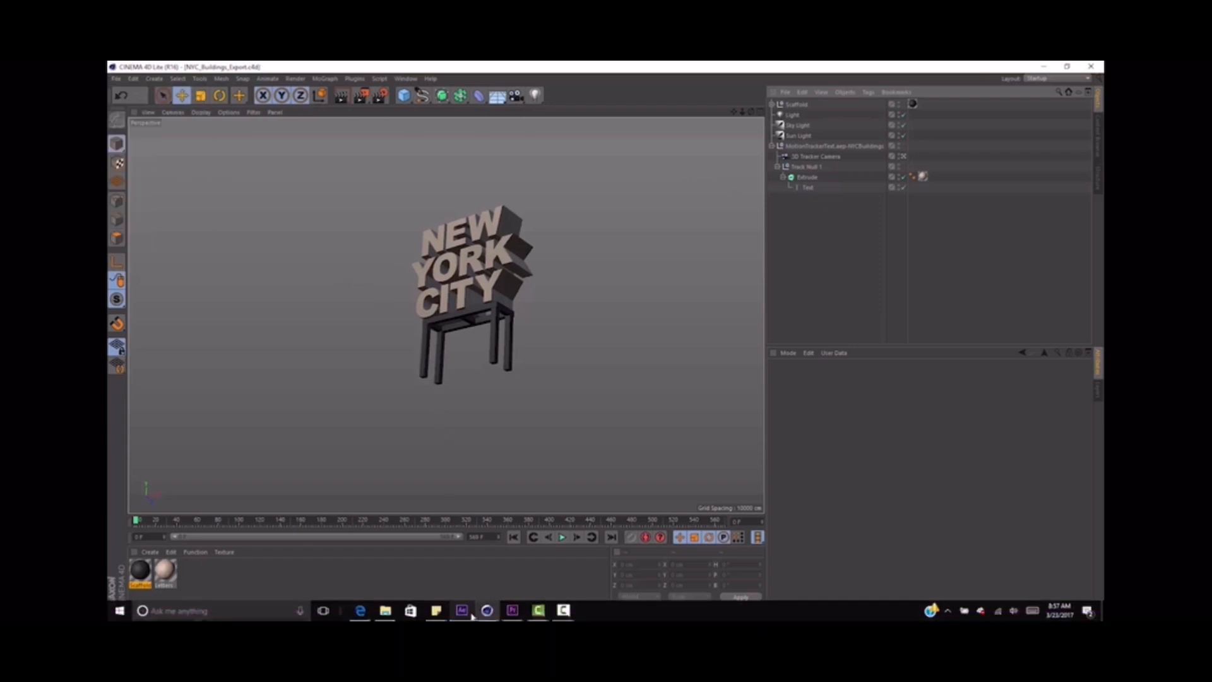
left_click(462, 610)
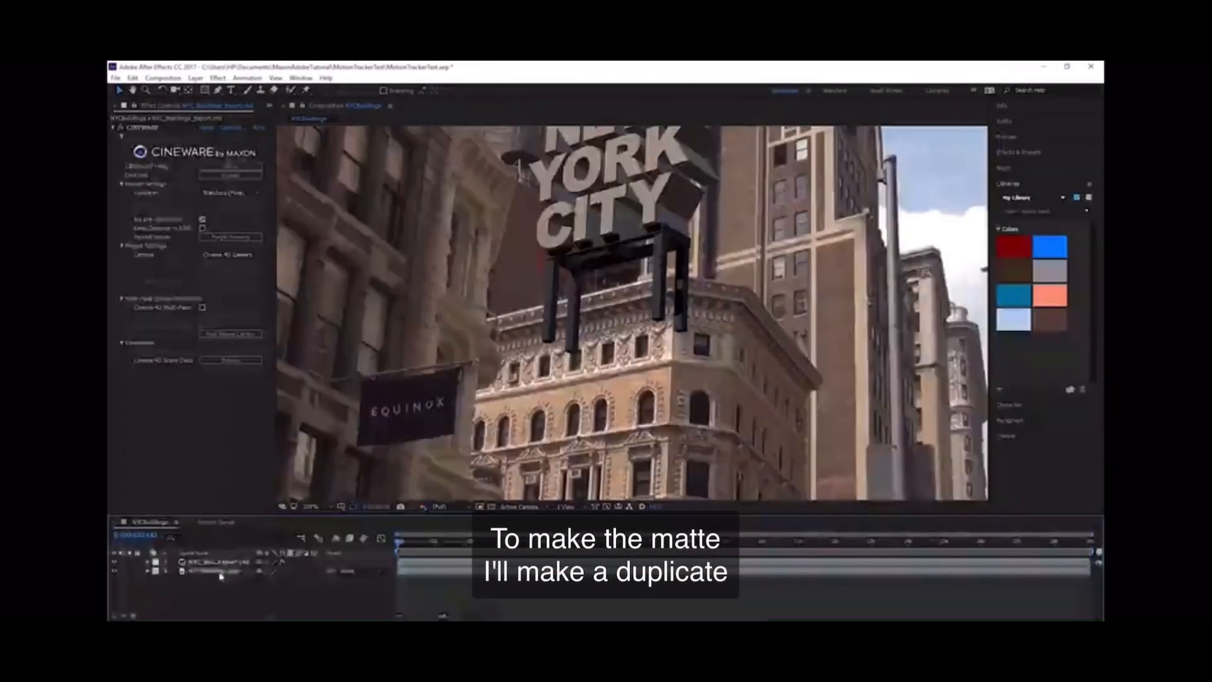
Step: Duplicate the bottom NYCBuildings.mov layer and move the copy above the NYC_Buildings_Export.c4d layer
left_click(221, 571)
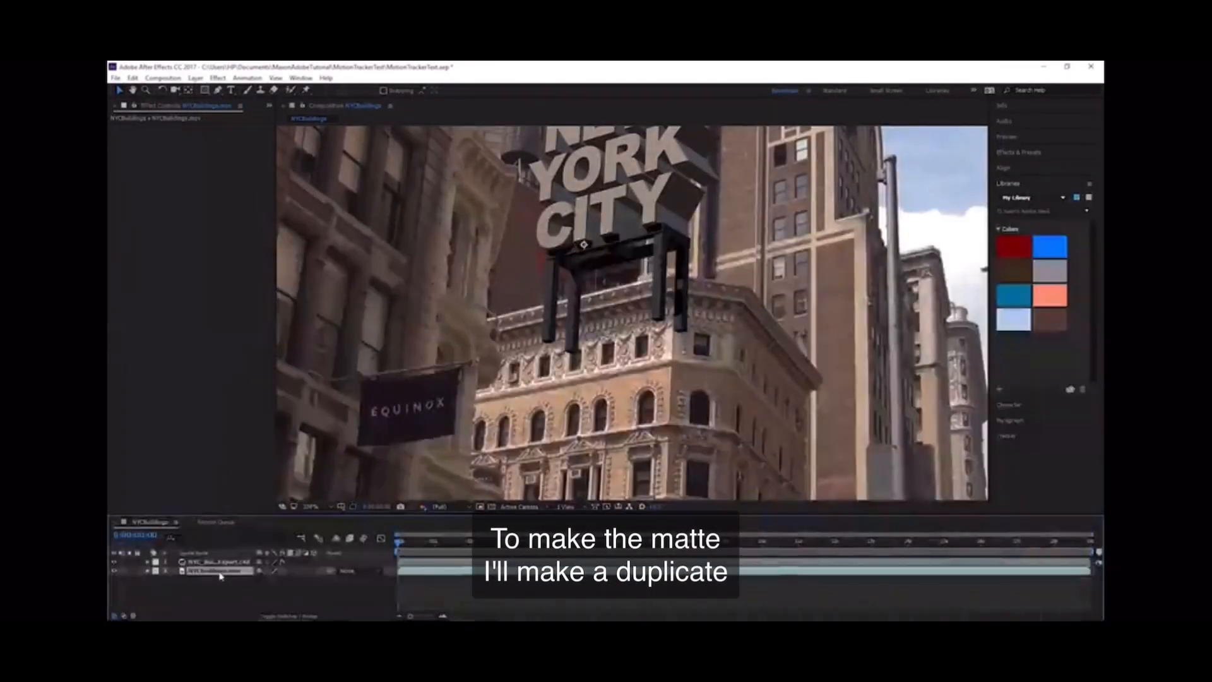
key("ctrl+d")
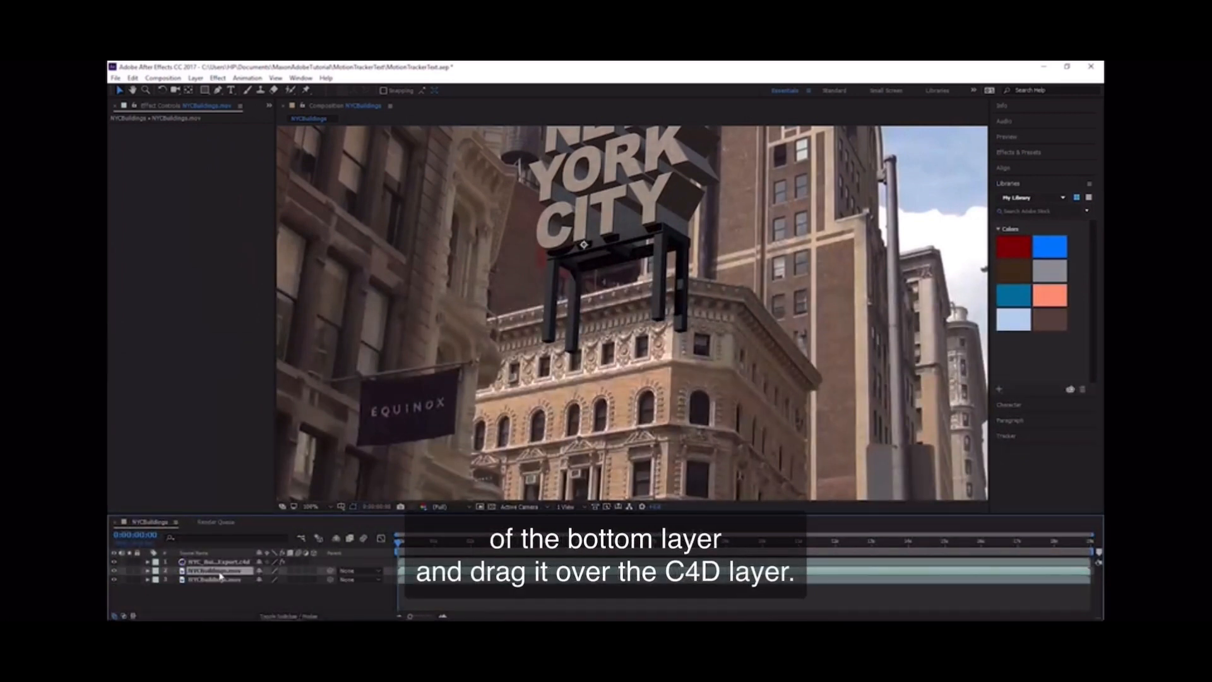
mouse_move(221, 573)
left_mouse_down()
mouse_move(240, 567)
mouse_move(226, 562)
left_mouse_up()
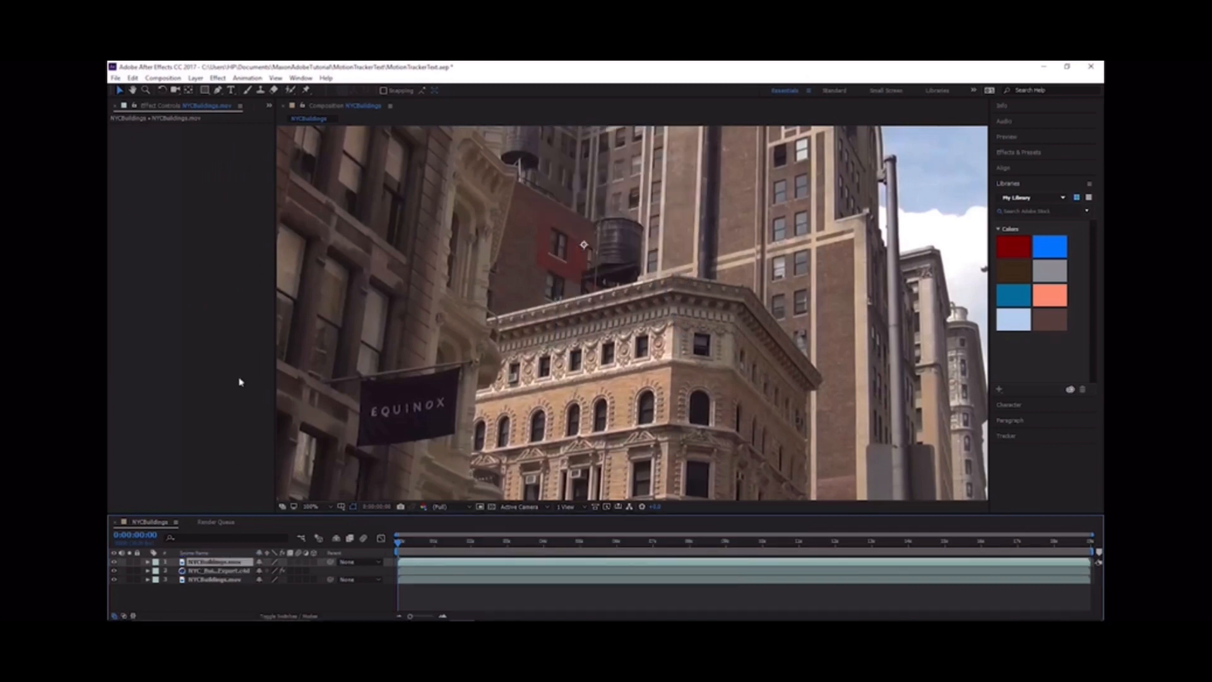
Step: Draw a closed five-point Pen mask on the top footage layer, following the corner building's roofline and enclosing its upper facade, and deselect the layer
left_click(219, 91)
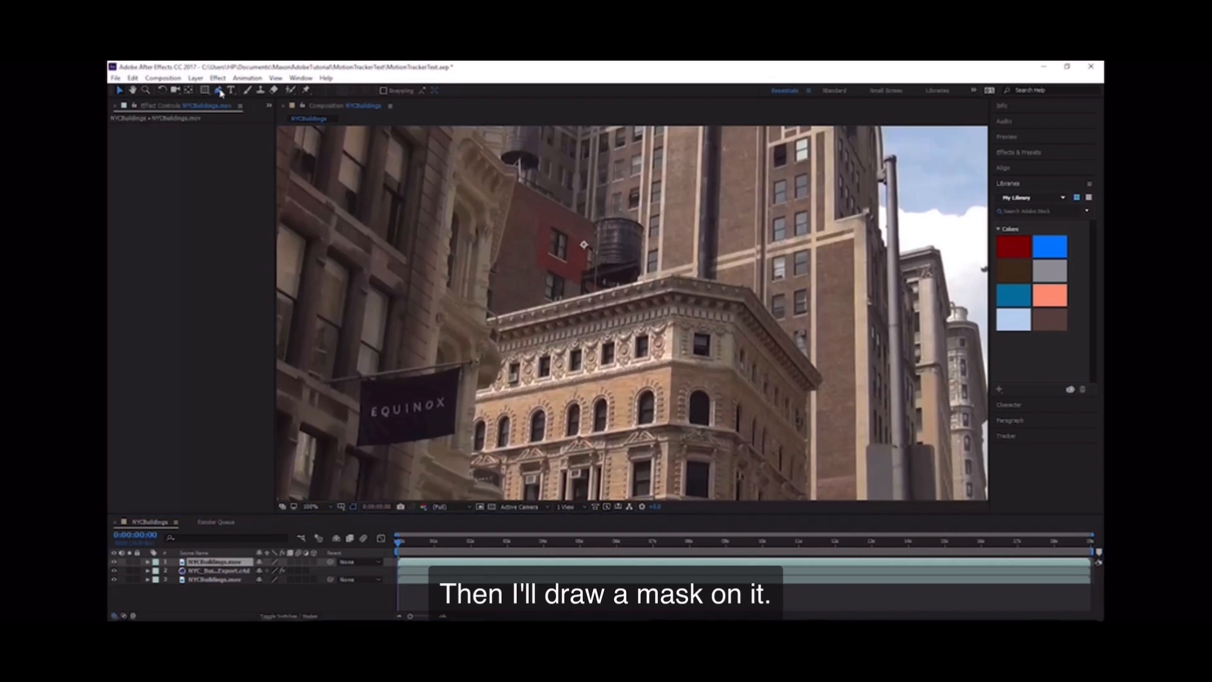
left_click(219, 91)
left_click(519, 309)
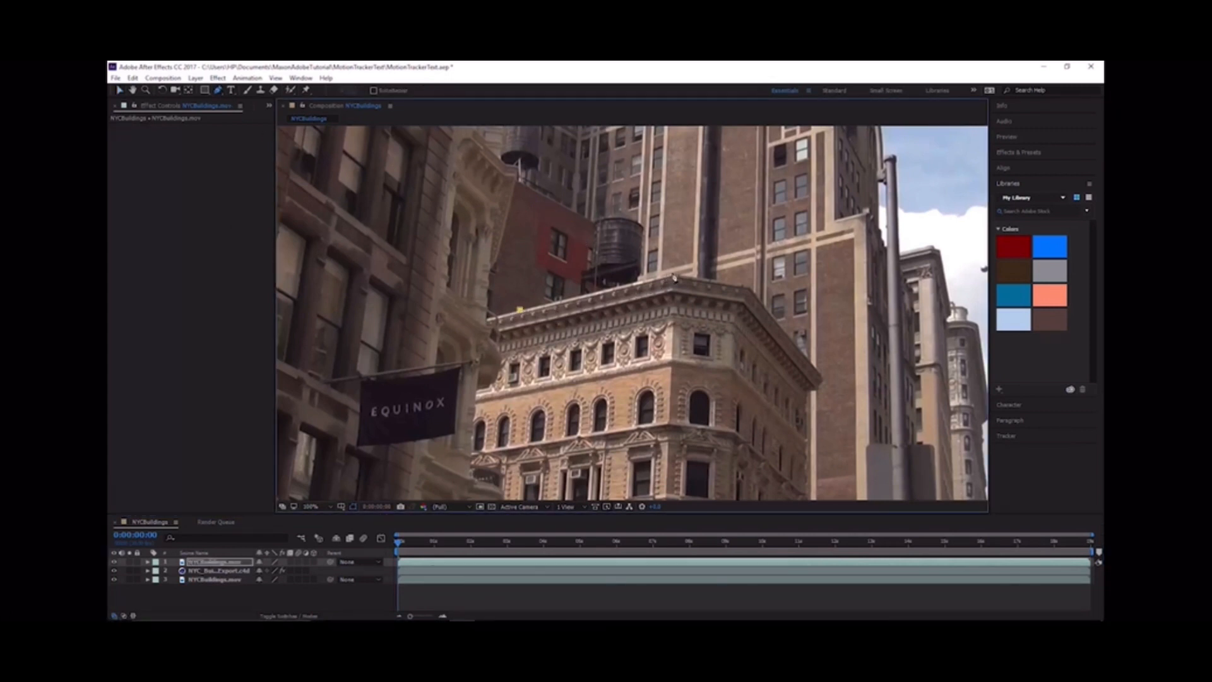
left_click(672, 273)
left_click(748, 286)
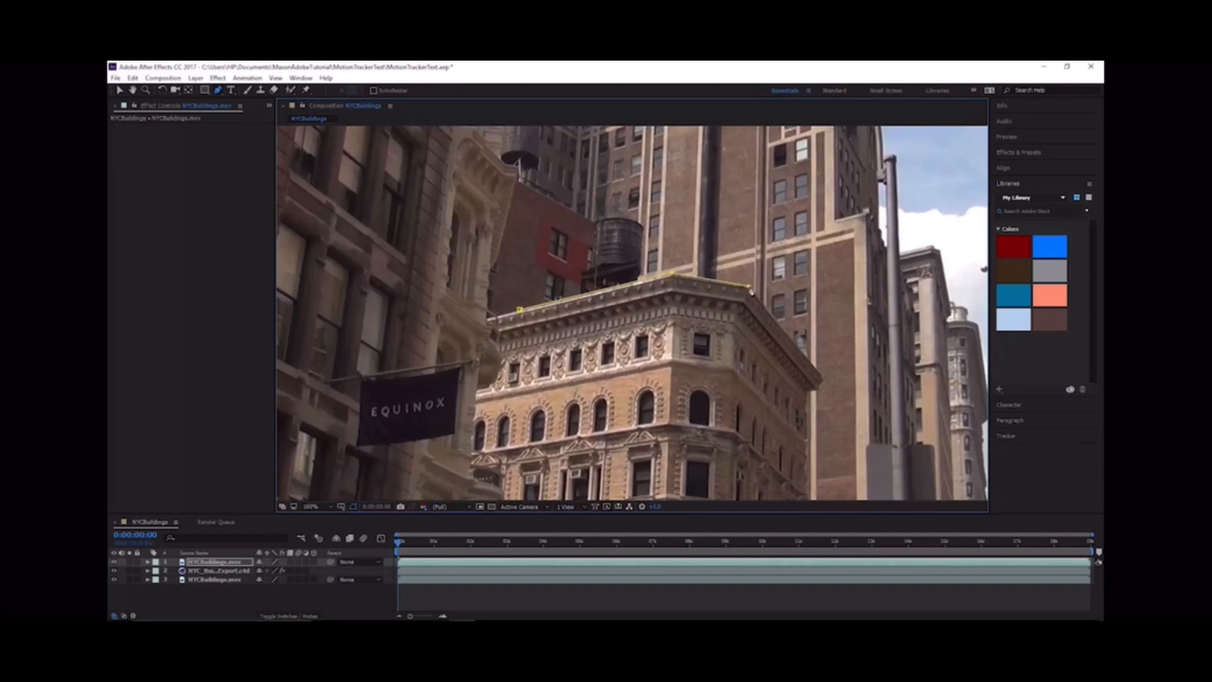
left_click(755, 440)
left_click(505, 447)
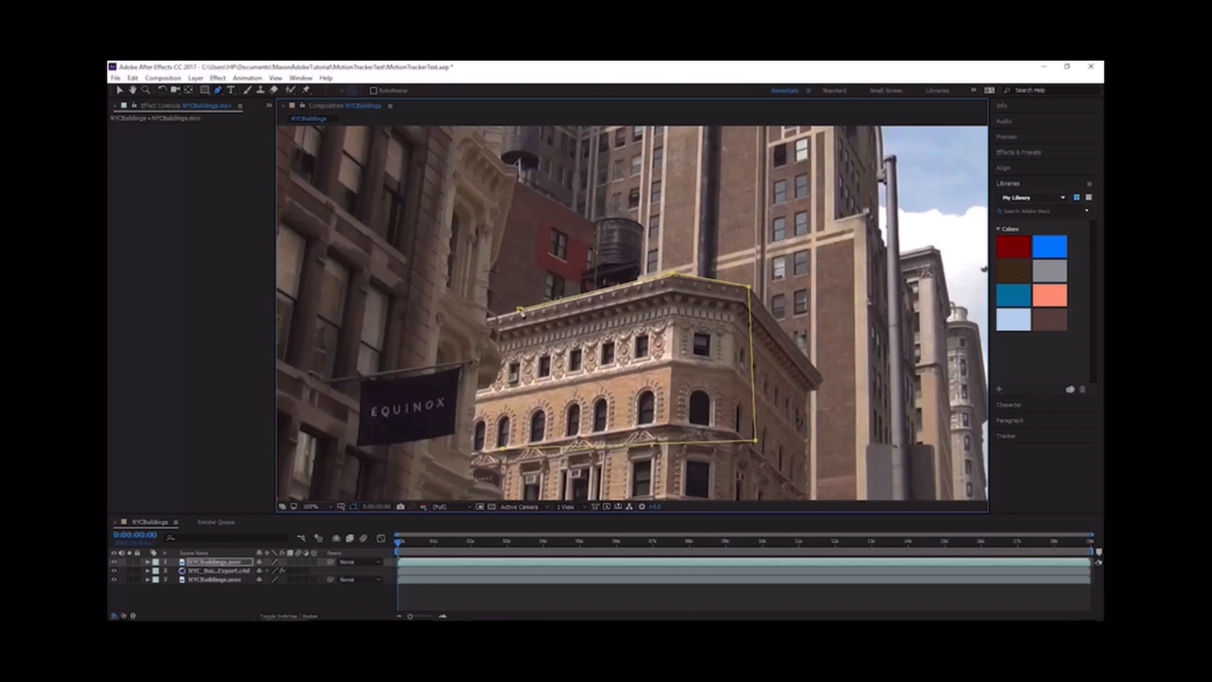
left_click(519, 310)
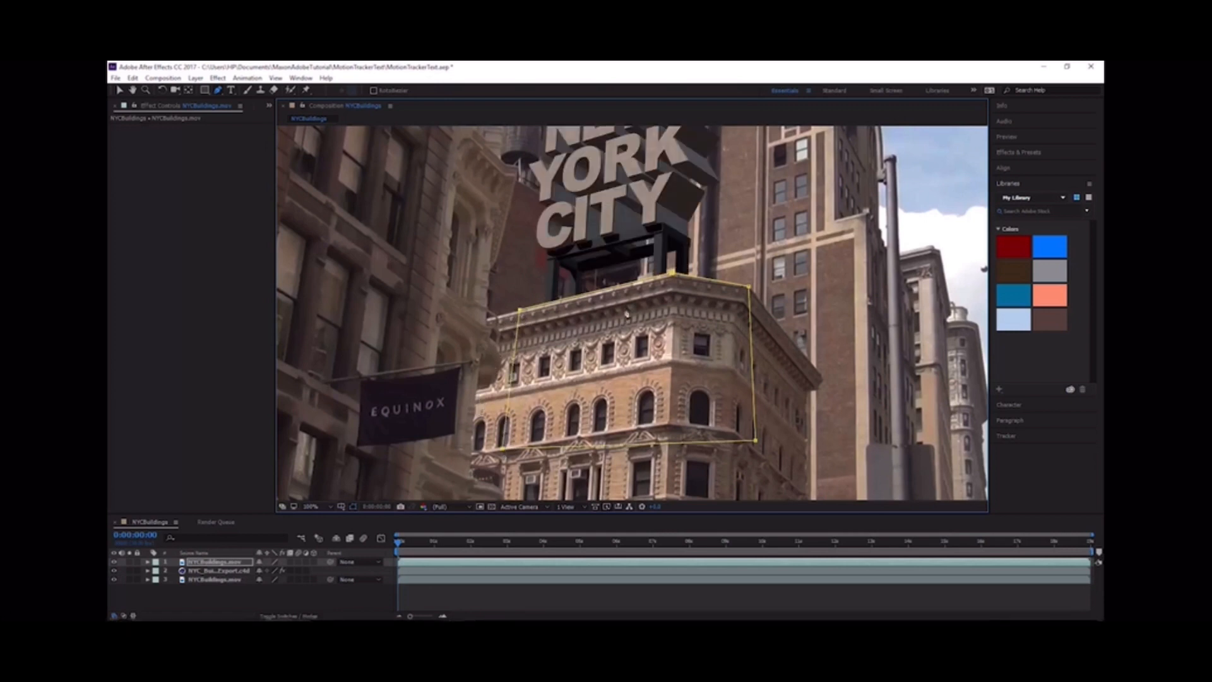
key("space")
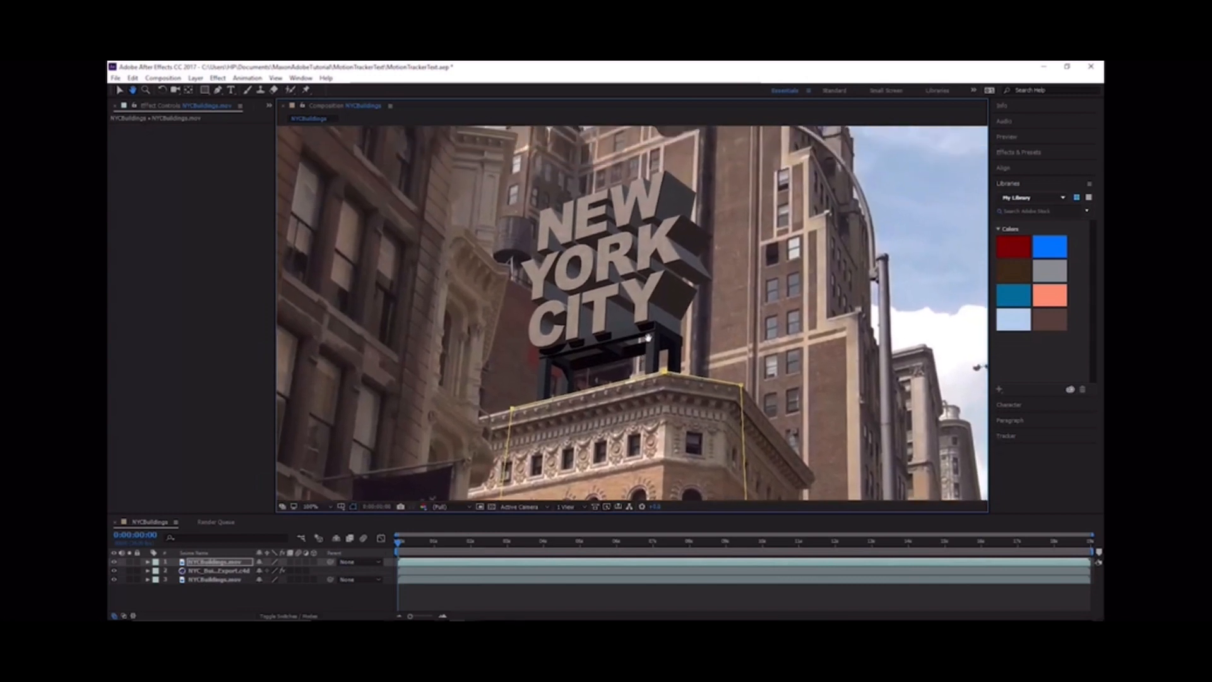
left_click(422, 594)
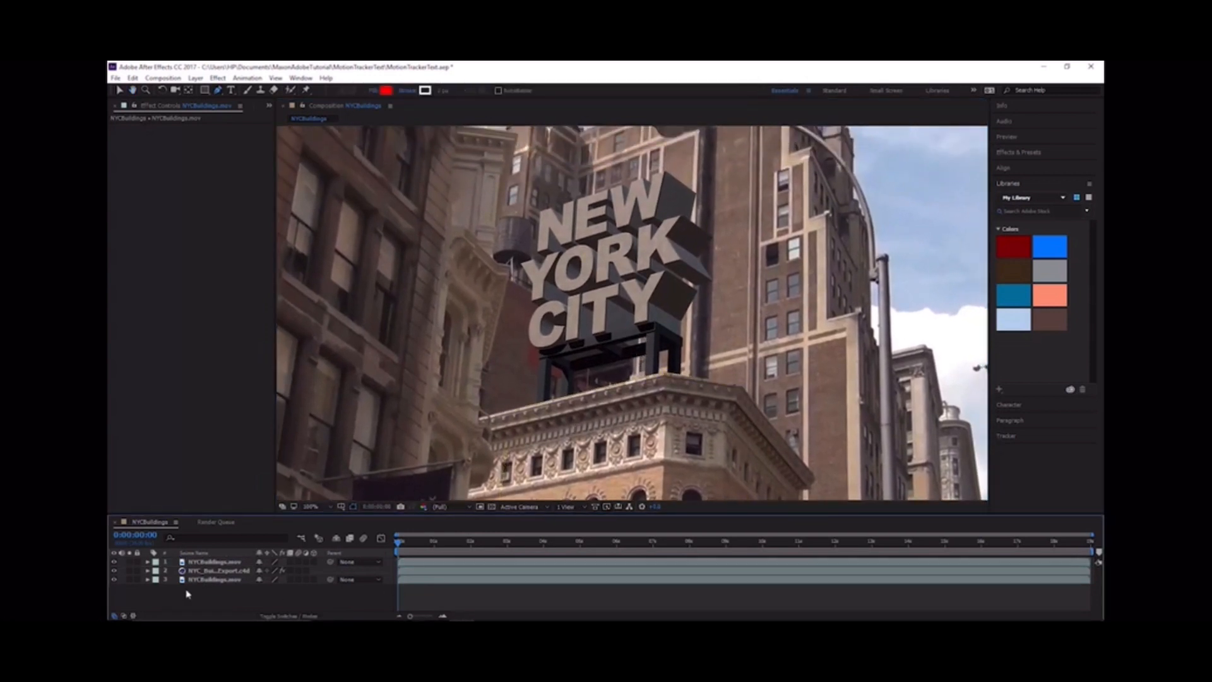
Step: Temporarily hide the Cinema 4D and bottom footage layers to inspect the masked building, and set the viewer magnification to 50%
left_click(114, 571)
left_click(114, 579)
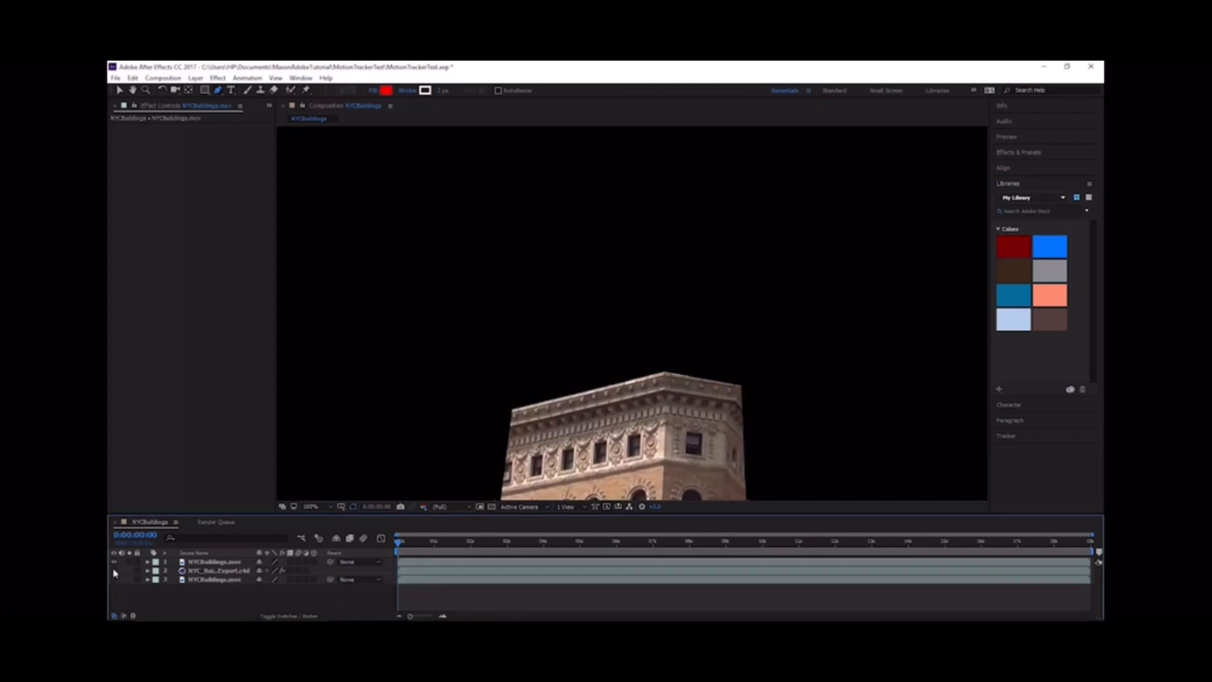
left_click_drag(113, 570, 113, 585)
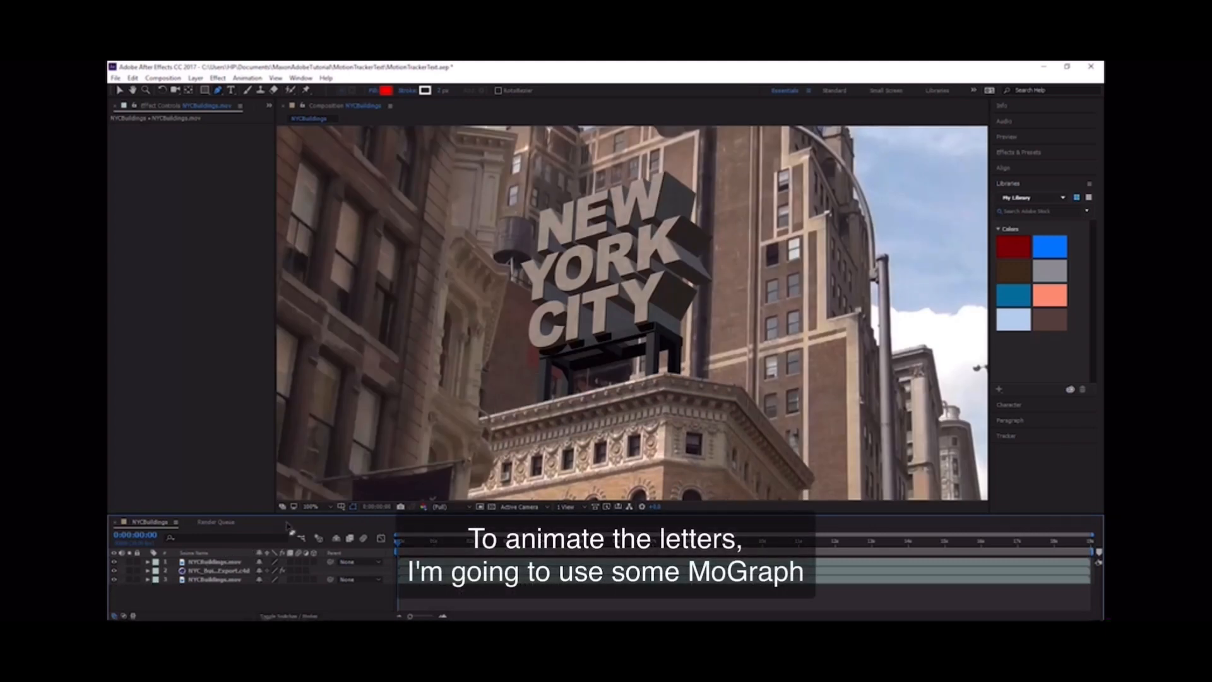
left_click(309, 507)
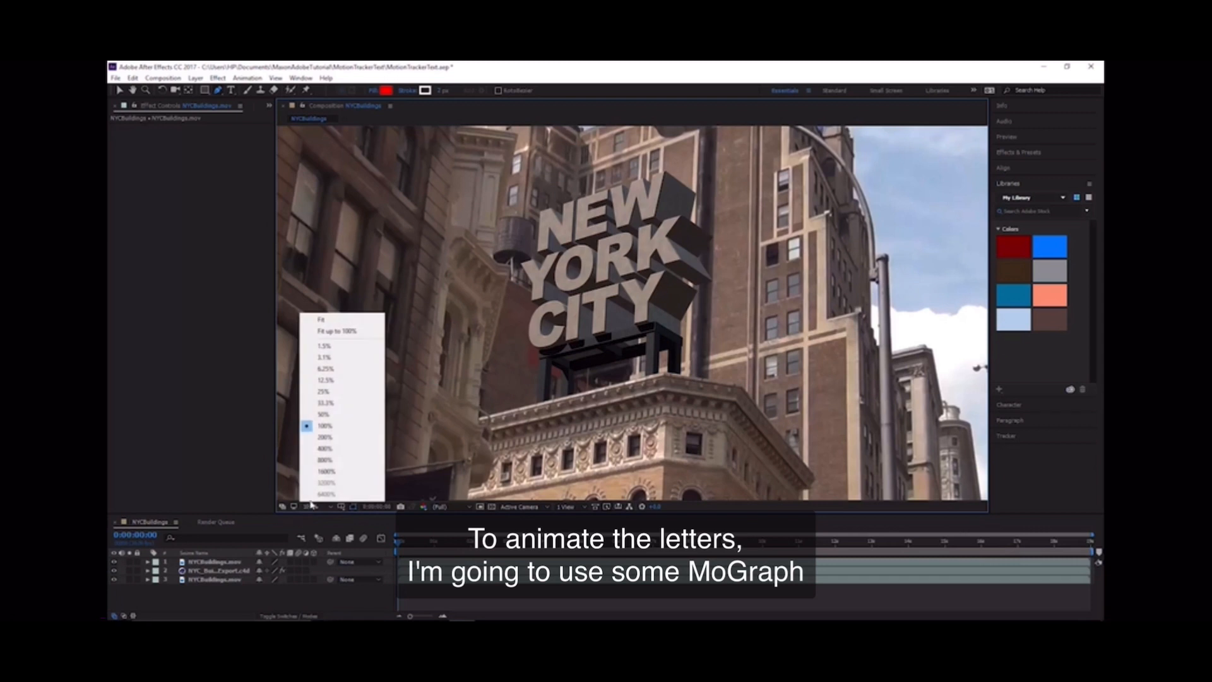
left_click(330, 415)
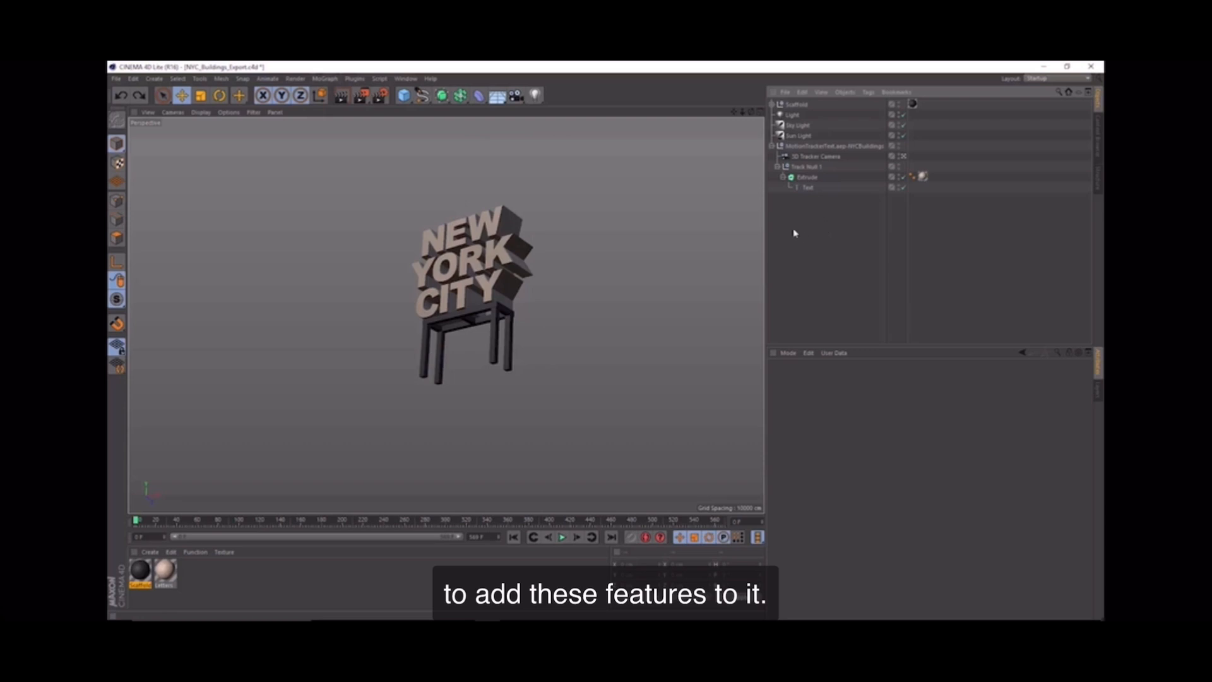
Step: In Cinema 4D, add a MoGraph Fracture object as the parent of the Extrude object
left_click(806, 178)
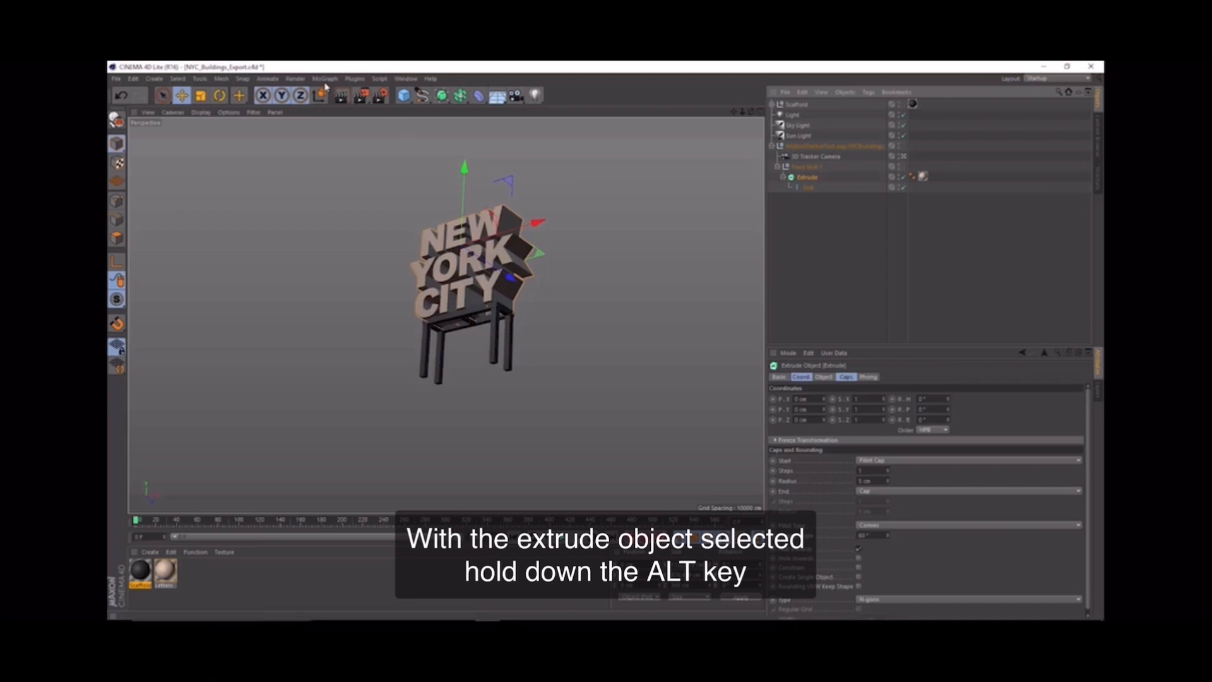
left_click(325, 78)
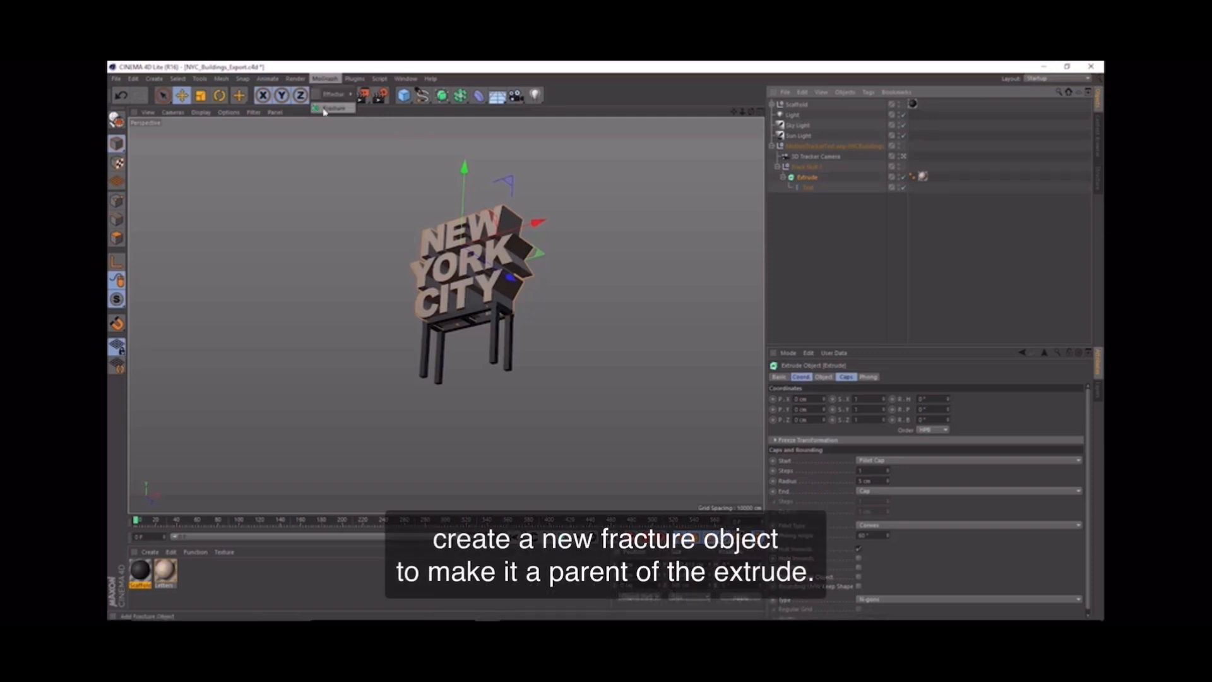
left_click(332, 109)
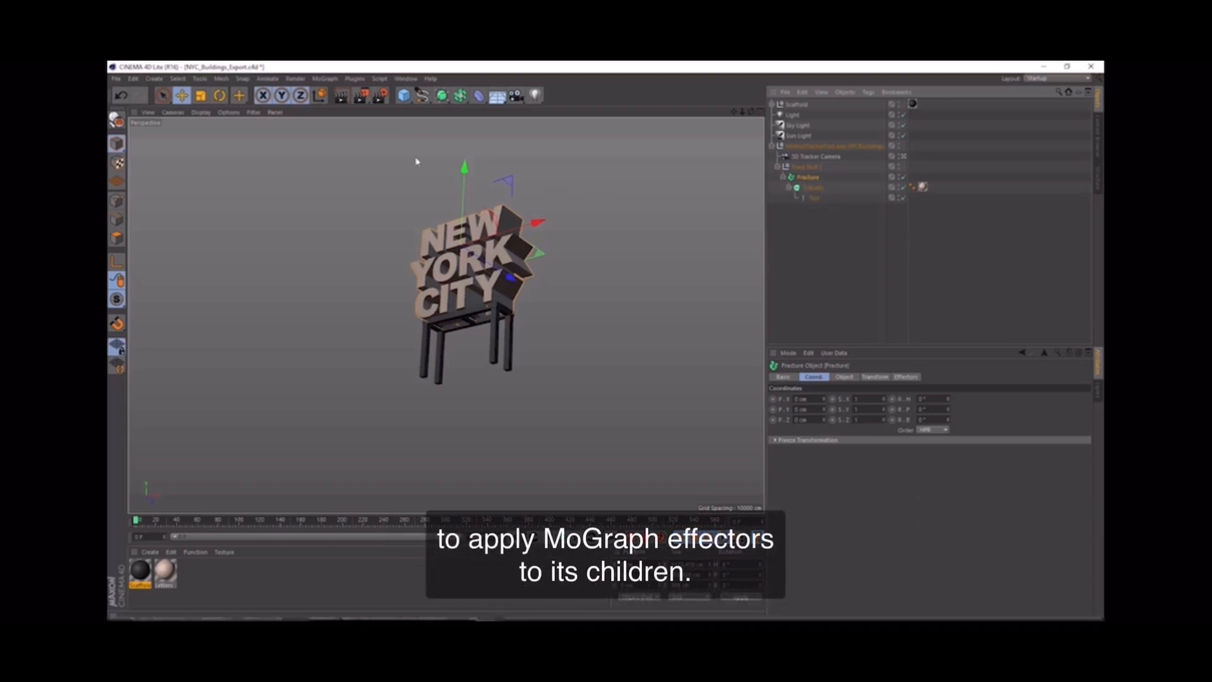
Step: Add a Plain effector to the Fracture object and raise its Y position parameter to about 2270 cm
left_click(330, 80)
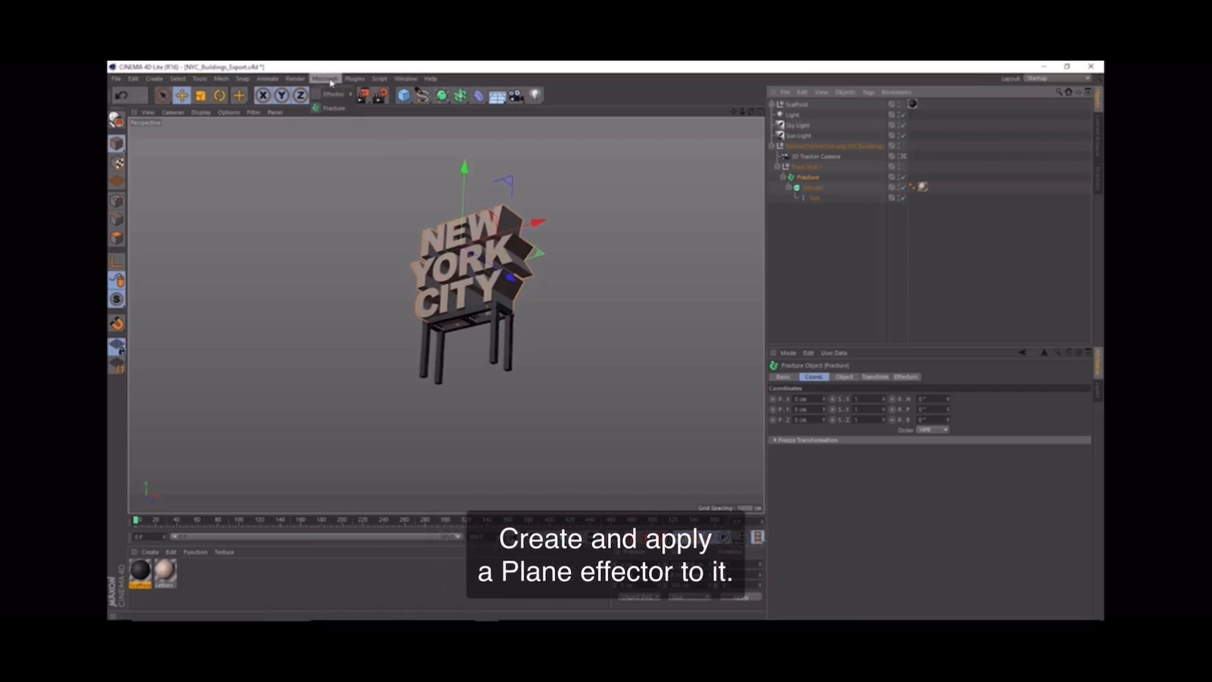
mouse_move(327, 94)
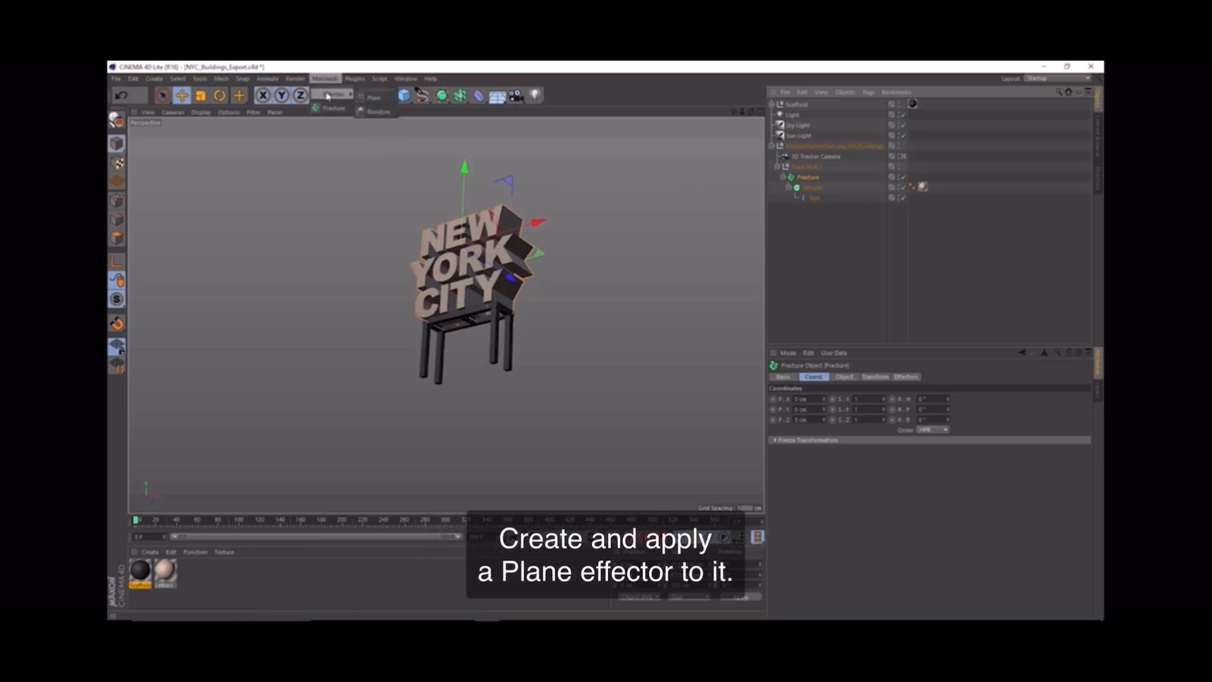
left_click(376, 98)
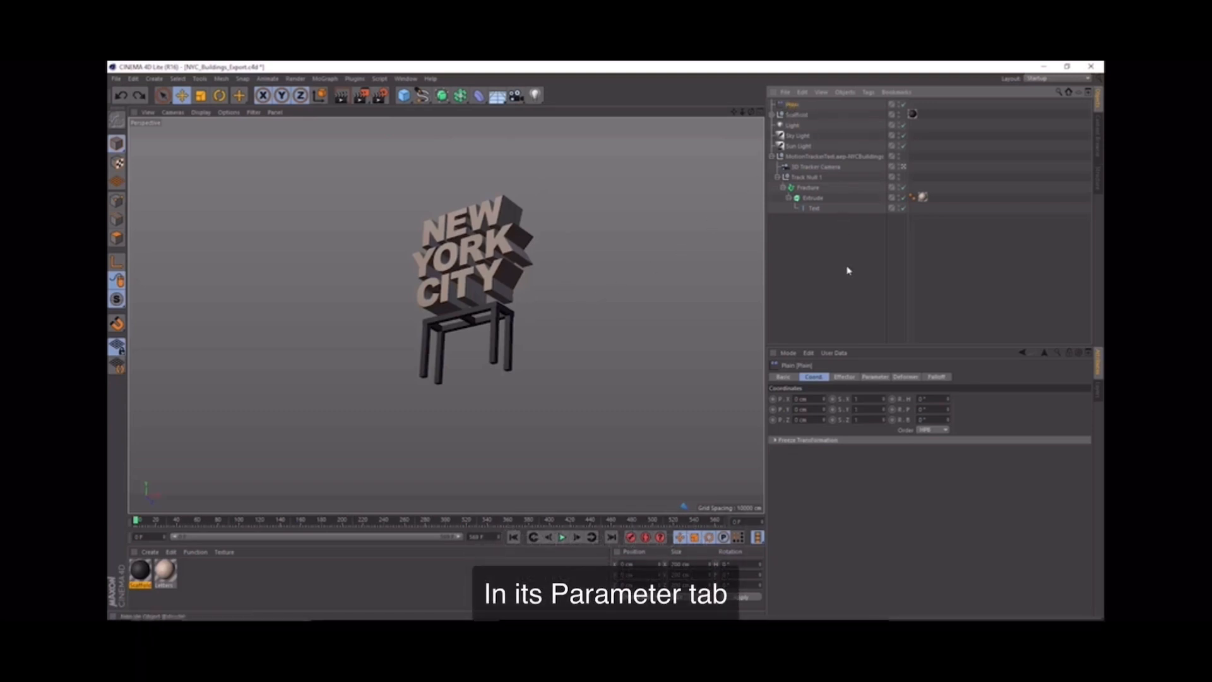
left_click(876, 376)
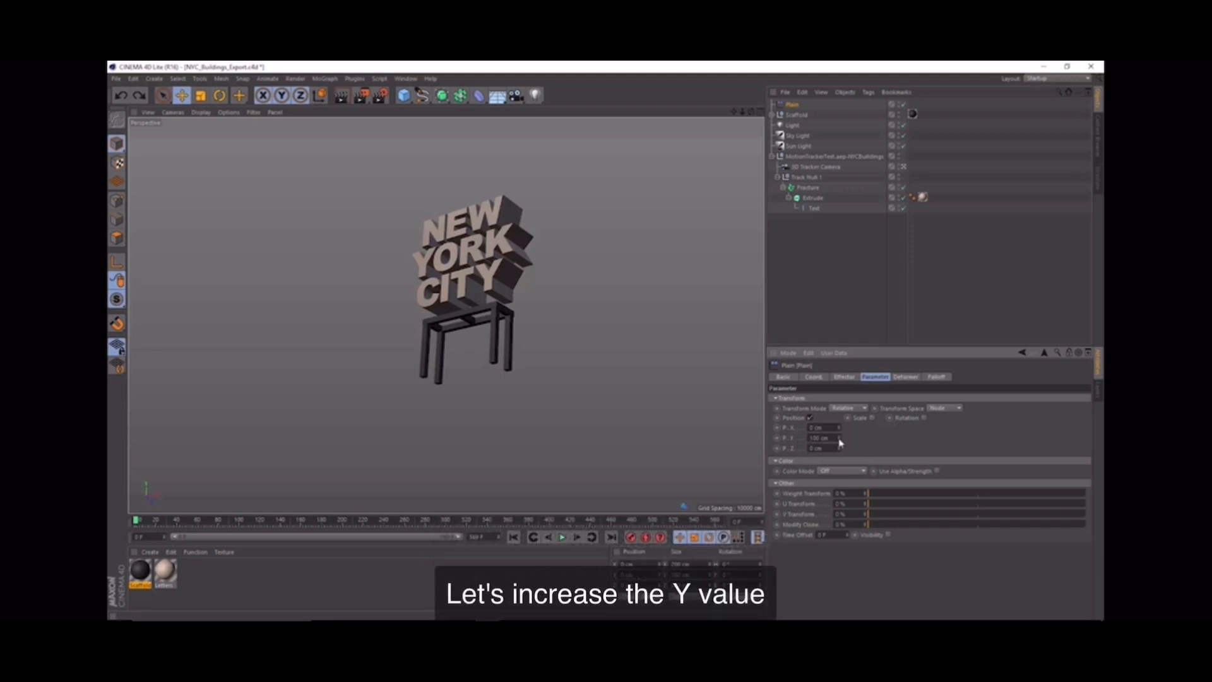
left_click_drag(839, 437, 1010, 438)
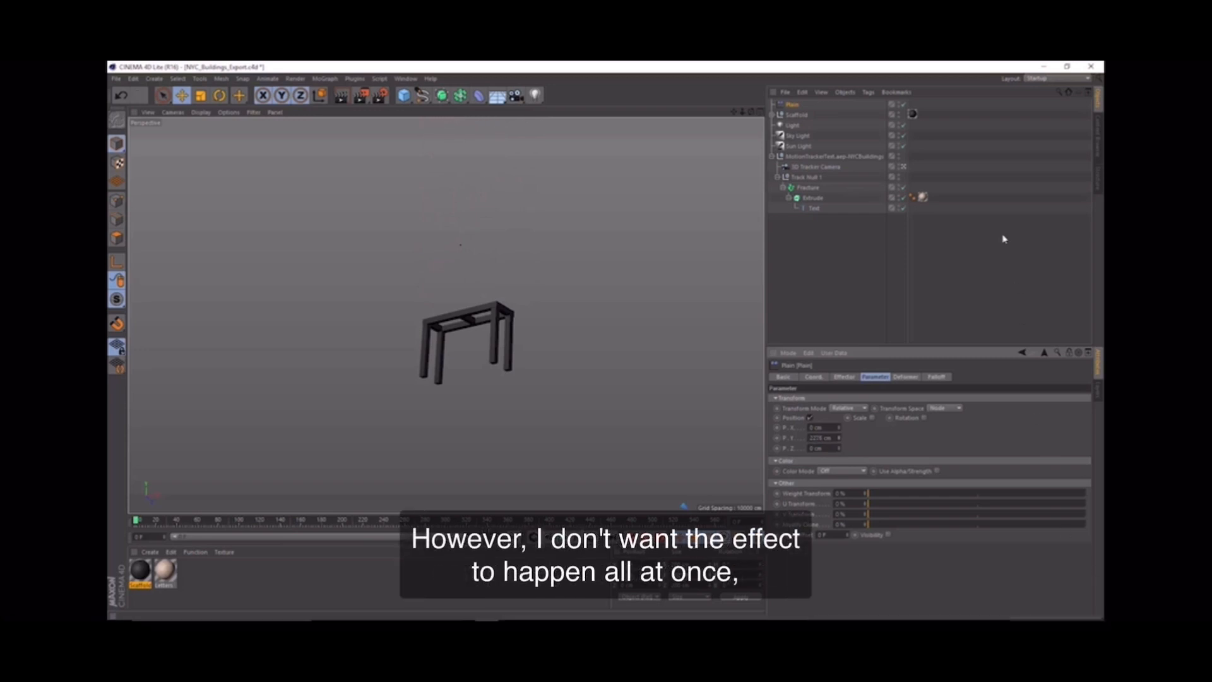
Step: Toggle the Plain effector off and on to compare its effect on the letters
left_click(902, 105)
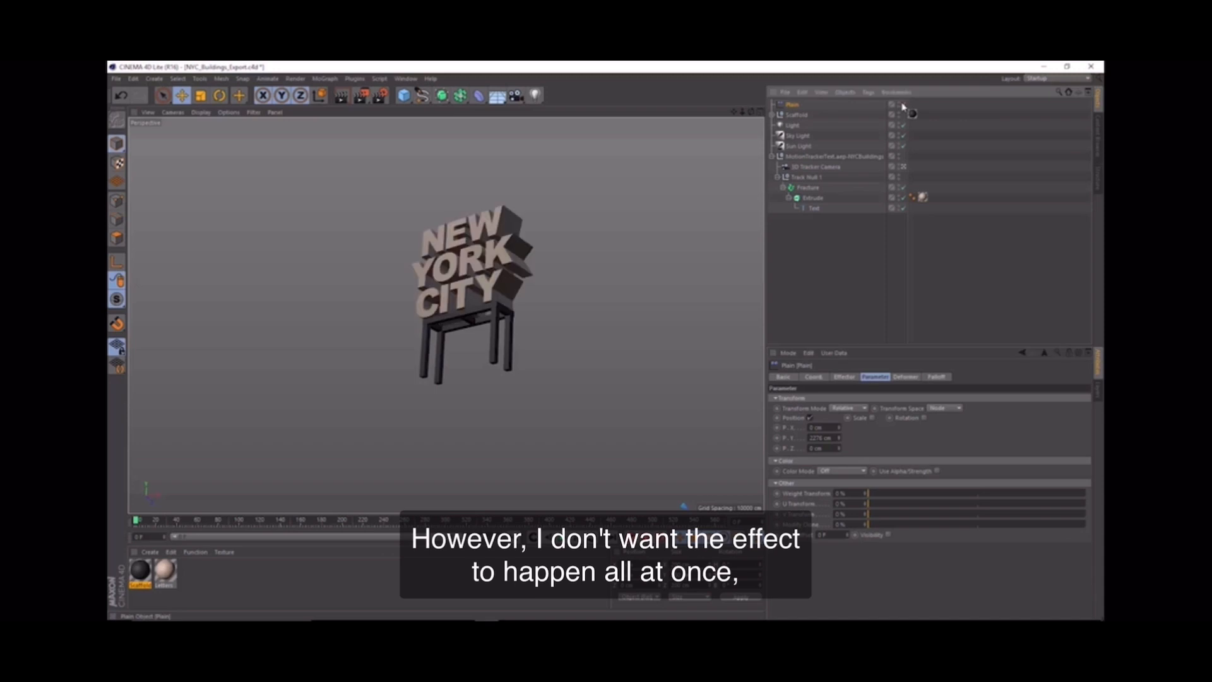
left_click(902, 105)
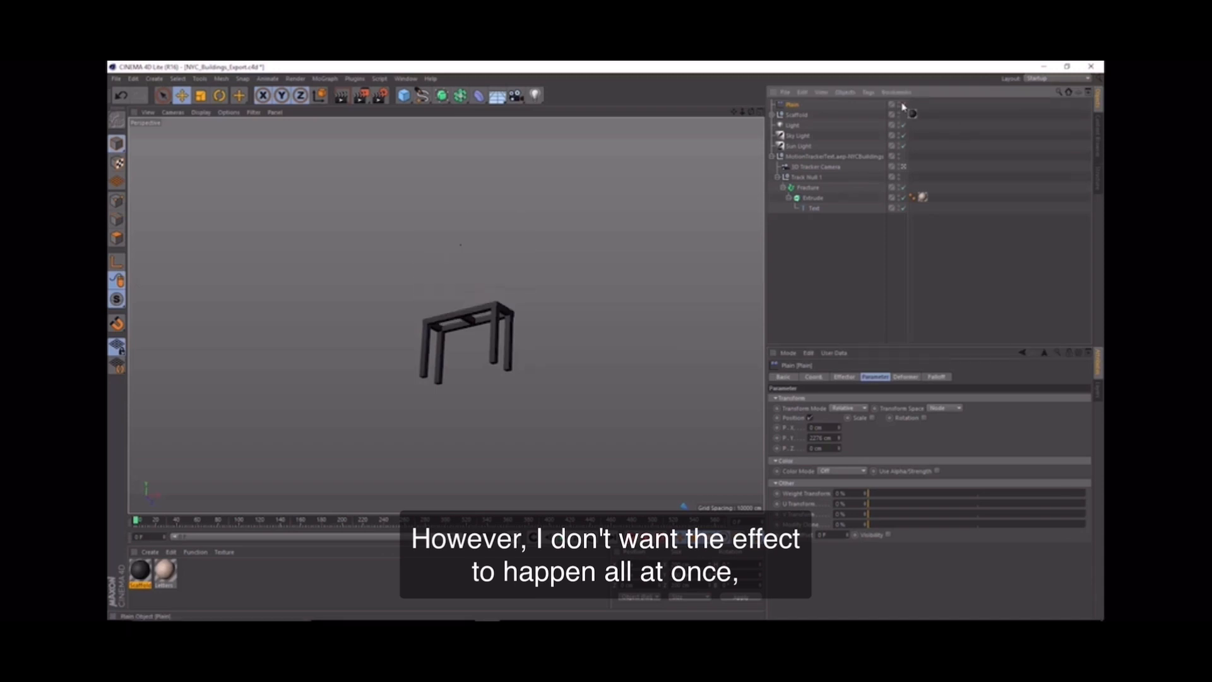
left_click(901, 105)
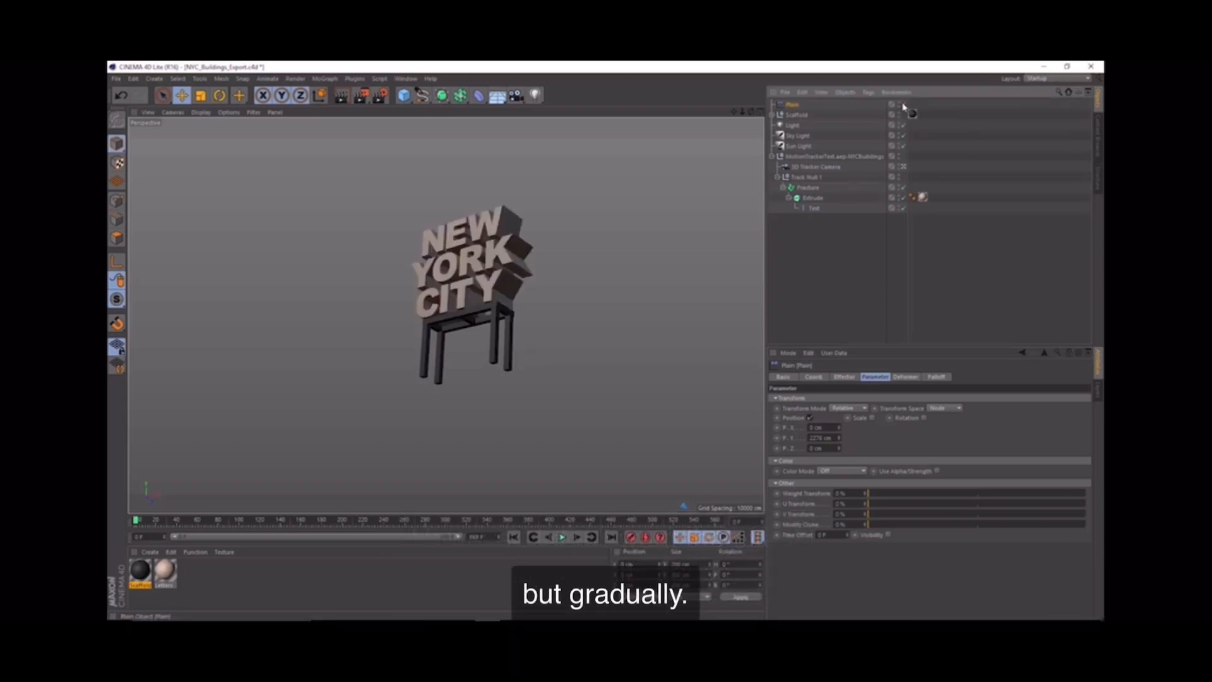
left_click(902, 105)
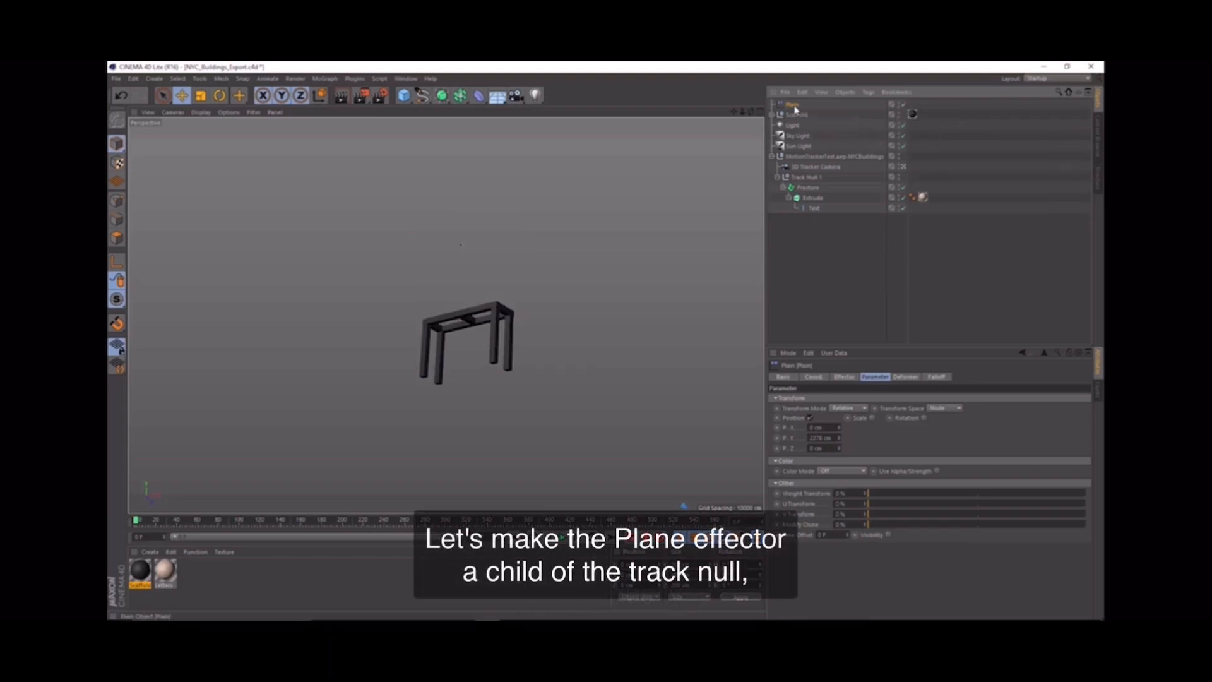
Step: Make the Plain effector a child of Track Null 1 and set its X, Y and Z position and rotation to 0
left_click_drag(796, 108, 800, 179)
left_click(814, 377)
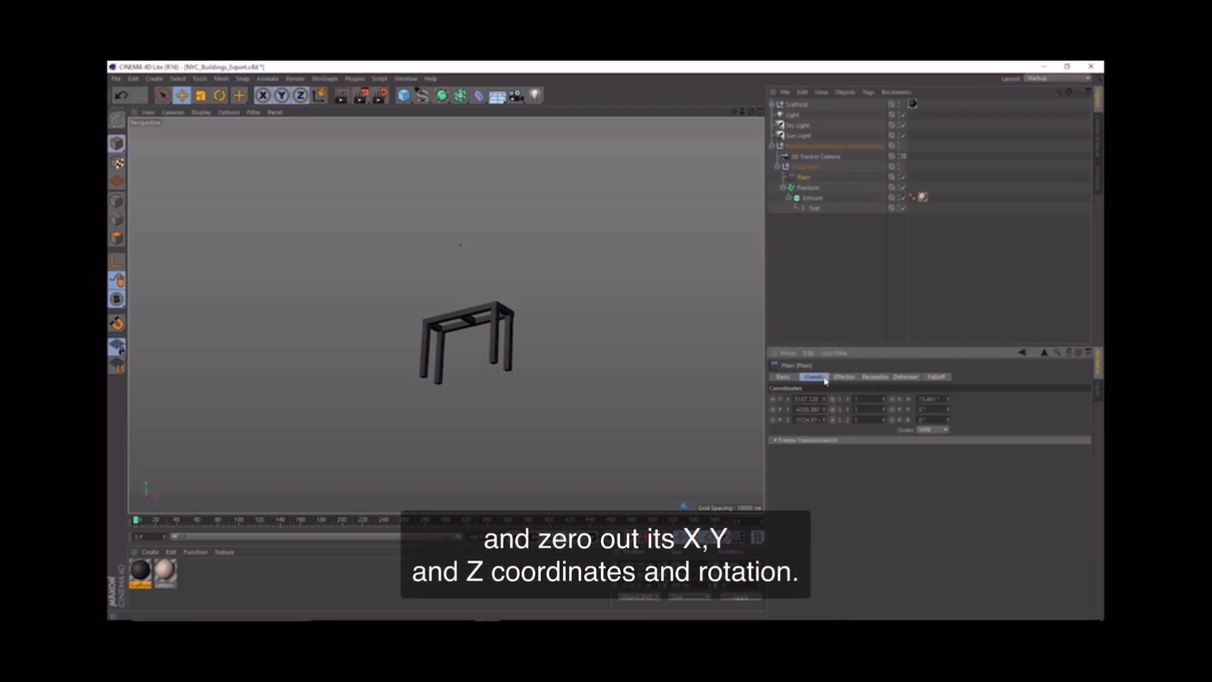
double_click(807, 399)
type("0")
key("Tab")
type("0")
key("Tab")
type("0")
key("Tab")
key("Tab")
type("0")
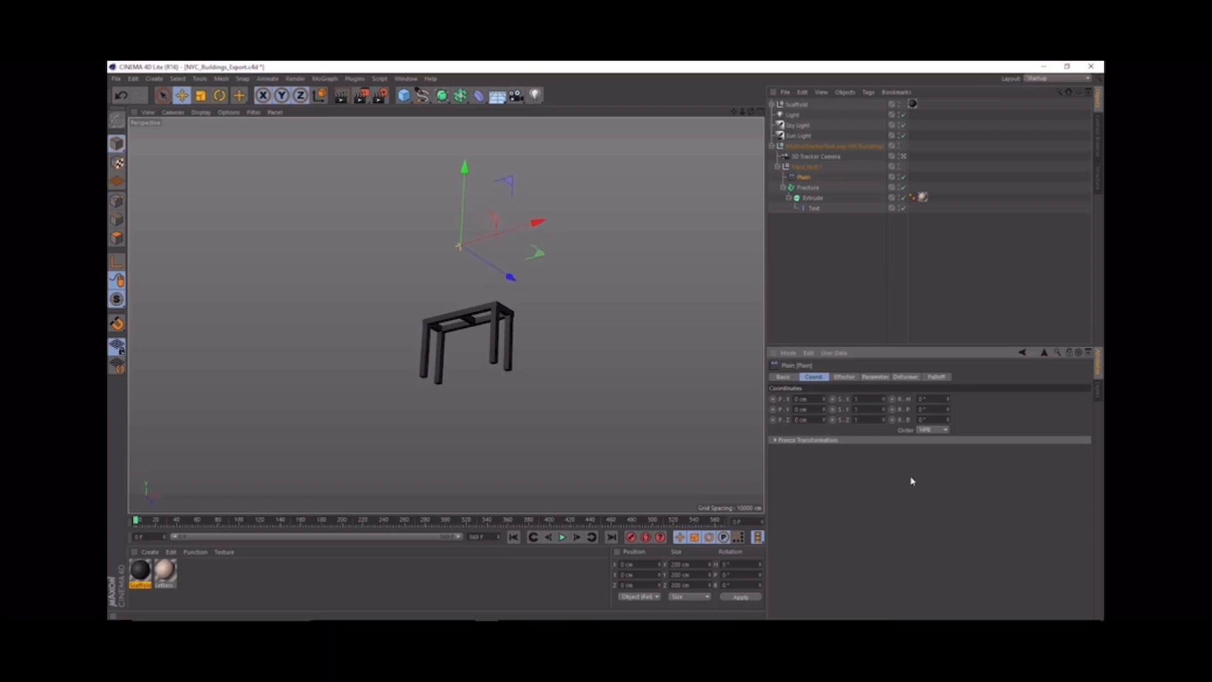
Step: Set the Plain effector's falloff shape to Linear and examine its falloff planes above the scaffold
left_click(938, 378)
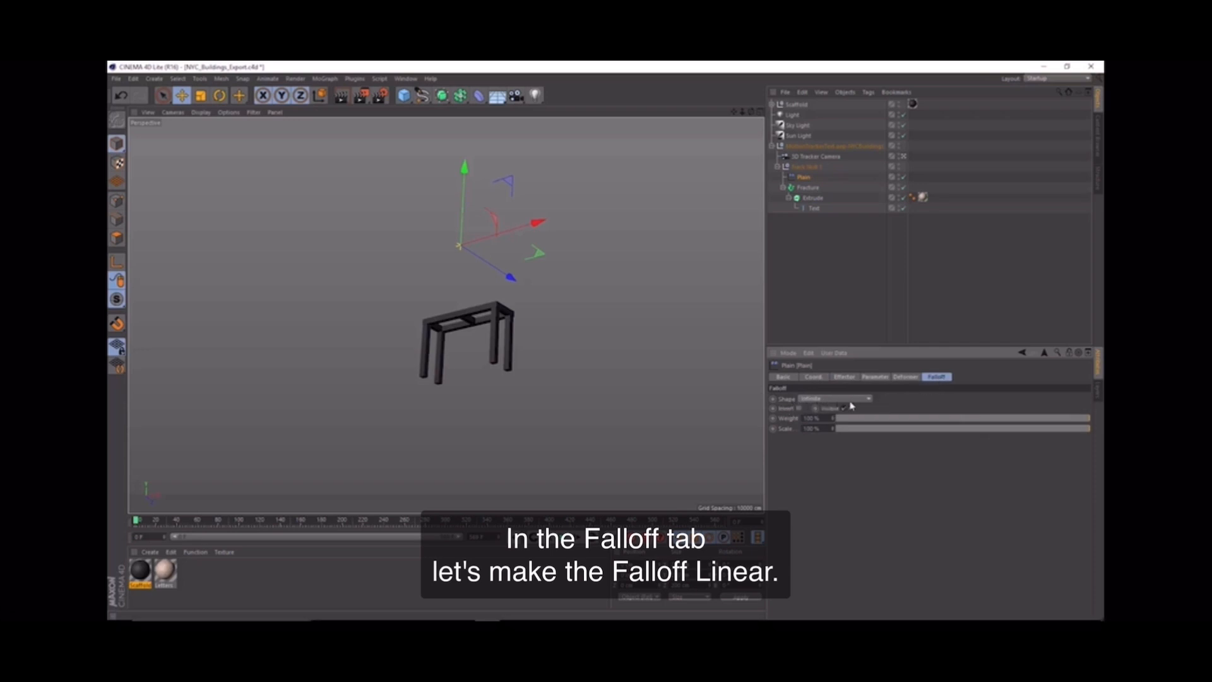
left_click(820, 400)
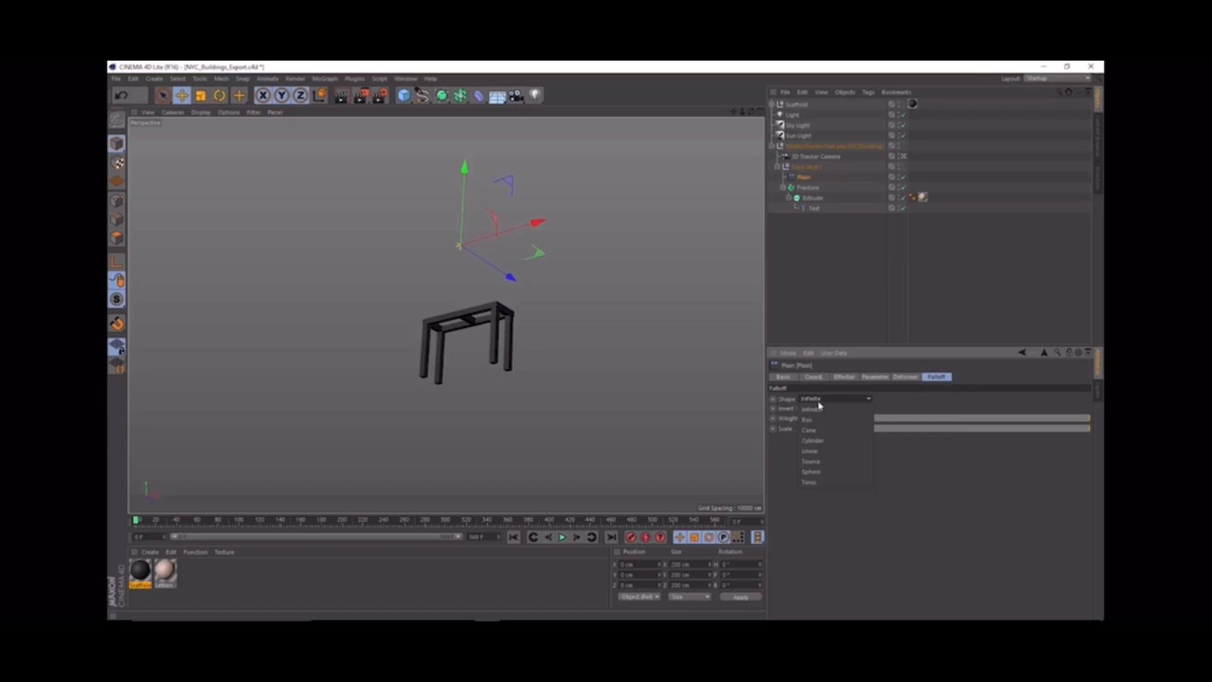
left_click(813, 451)
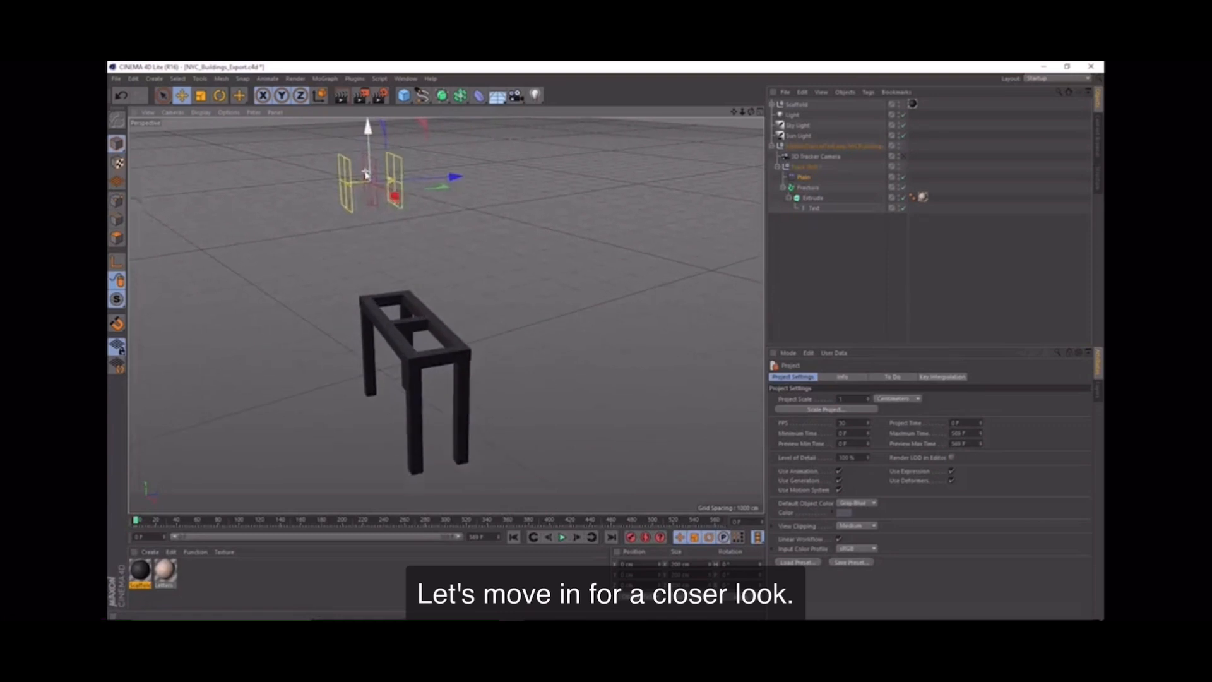
scroll(370, 177, "up", 5)
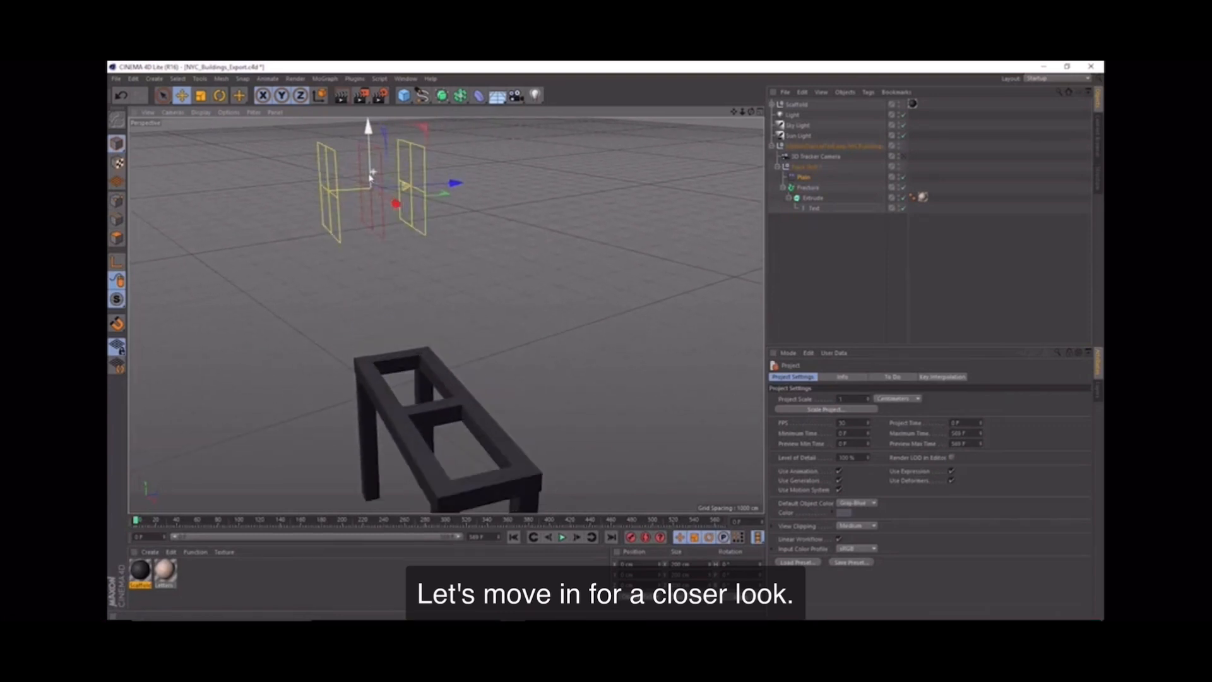
scroll(371, 177, "up", 3)
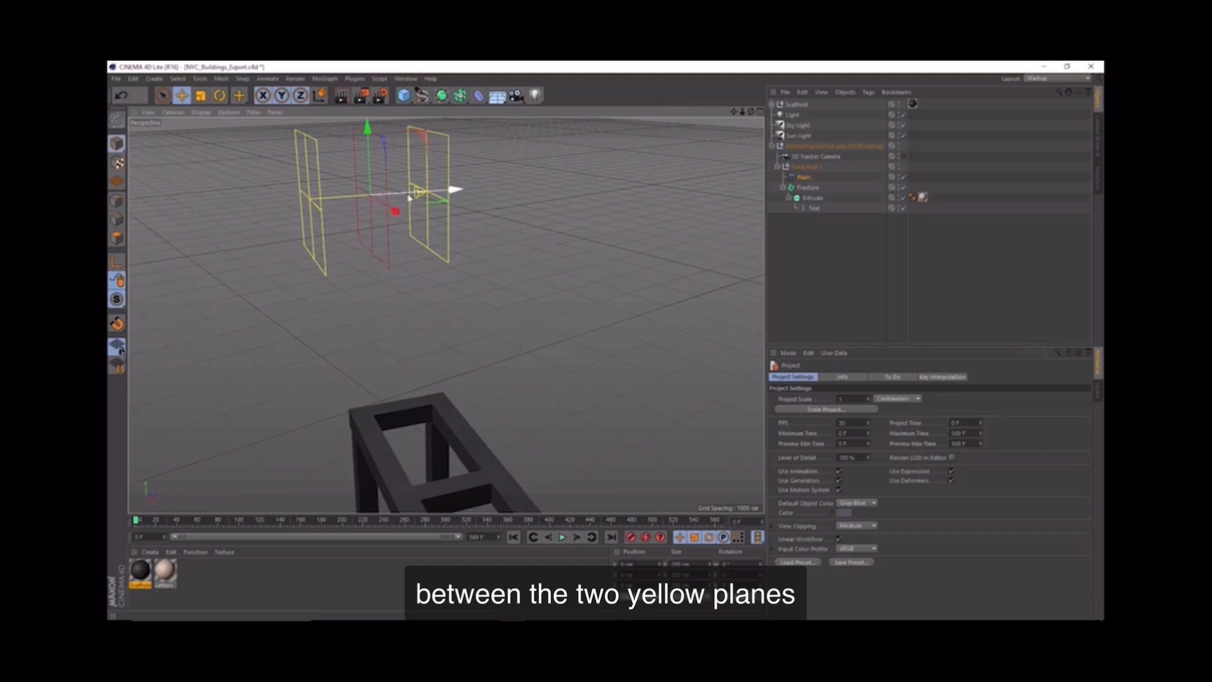
scroll(418, 208, "down", 5)
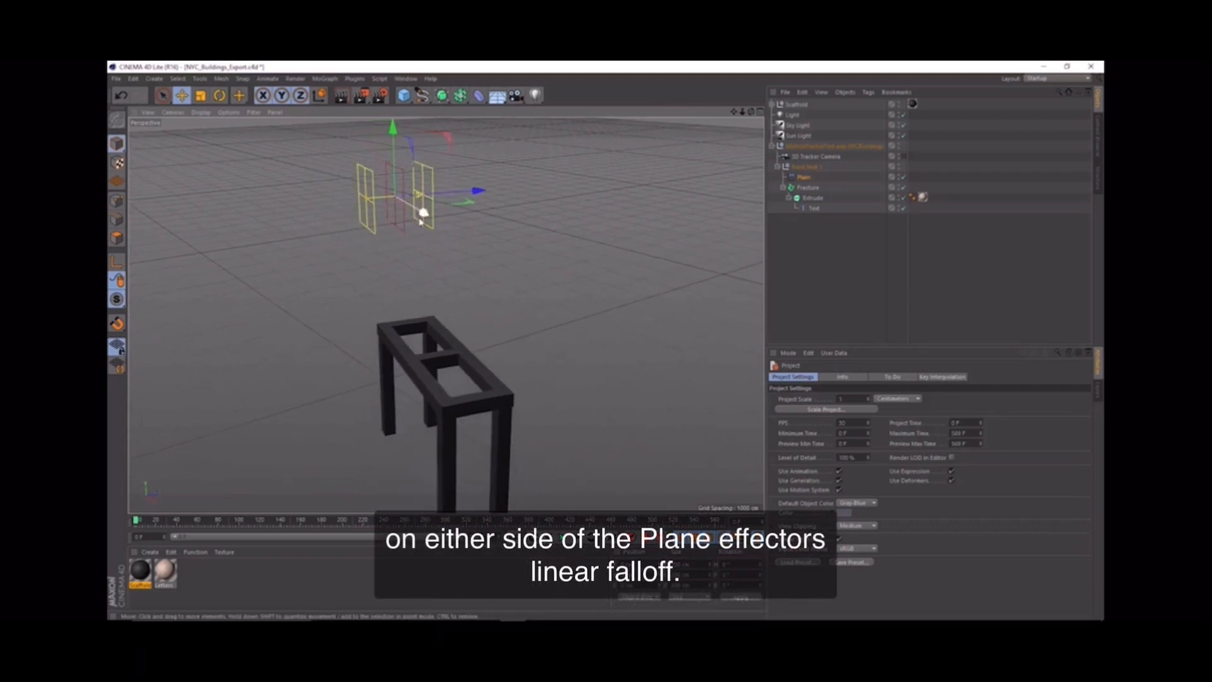
left_click_drag(420, 221, 406, 198, "alt")
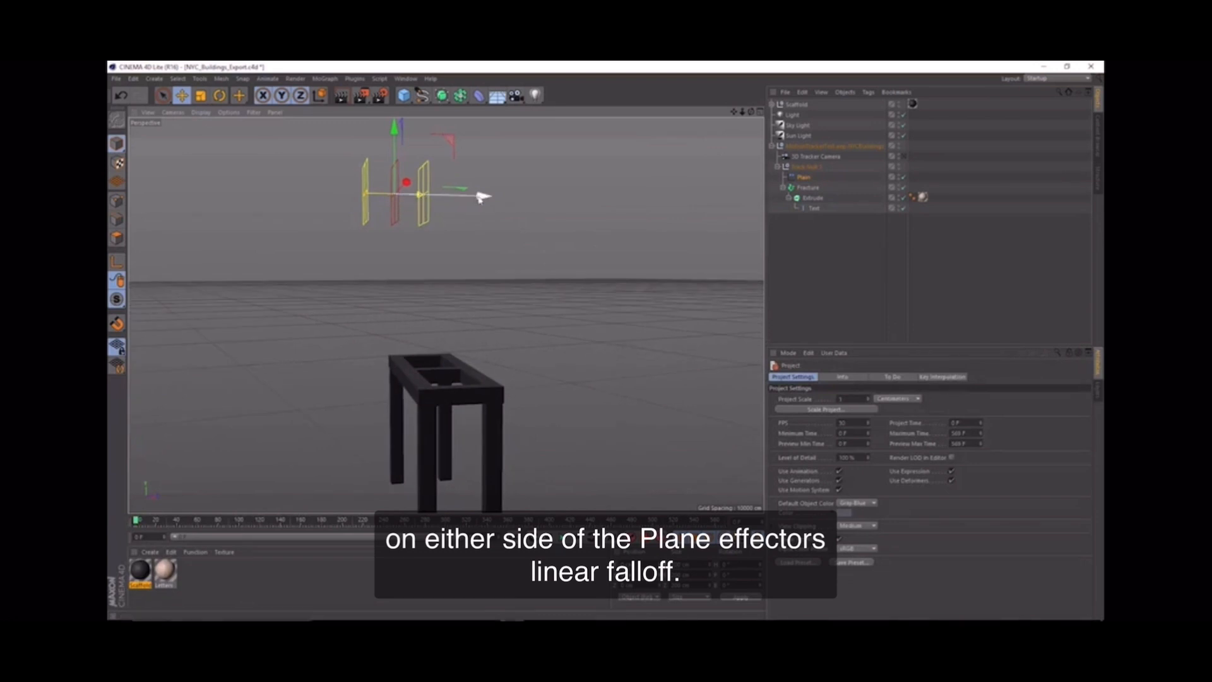
Step: Widen the distance between the Plain effector's linear falloff planes and slide the effector through the letters to test the falloff
left_click_drag(482, 196, 440, 210)
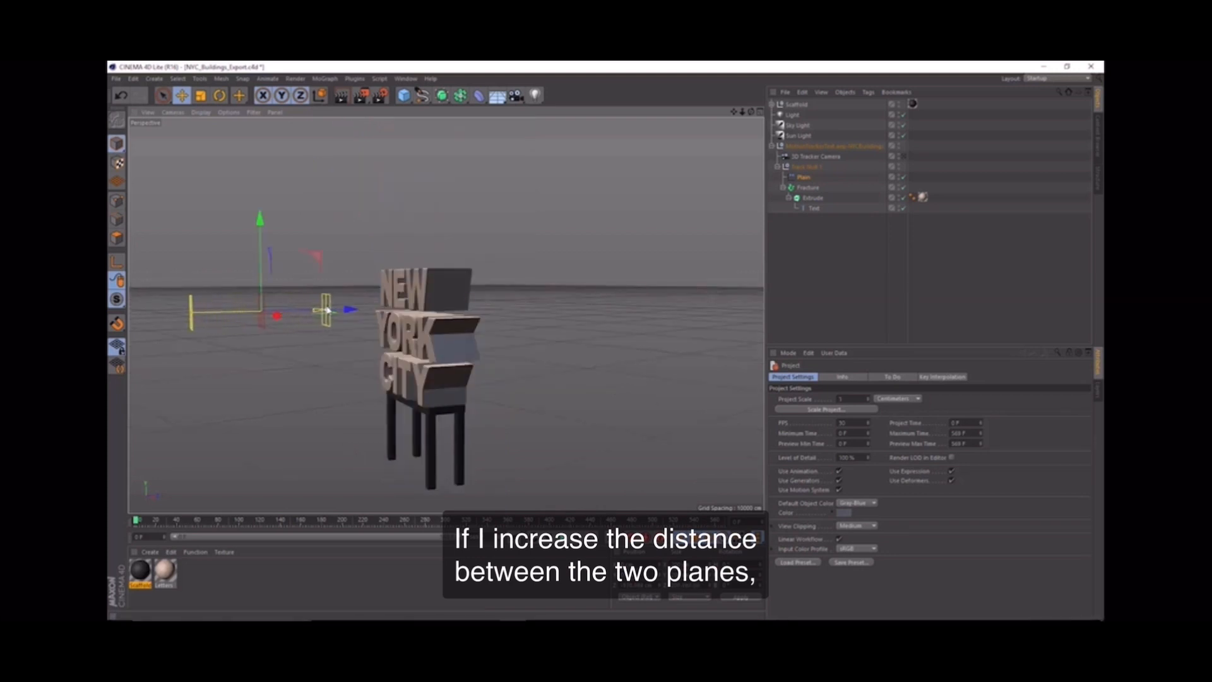
left_click_drag(327, 309, 373, 334)
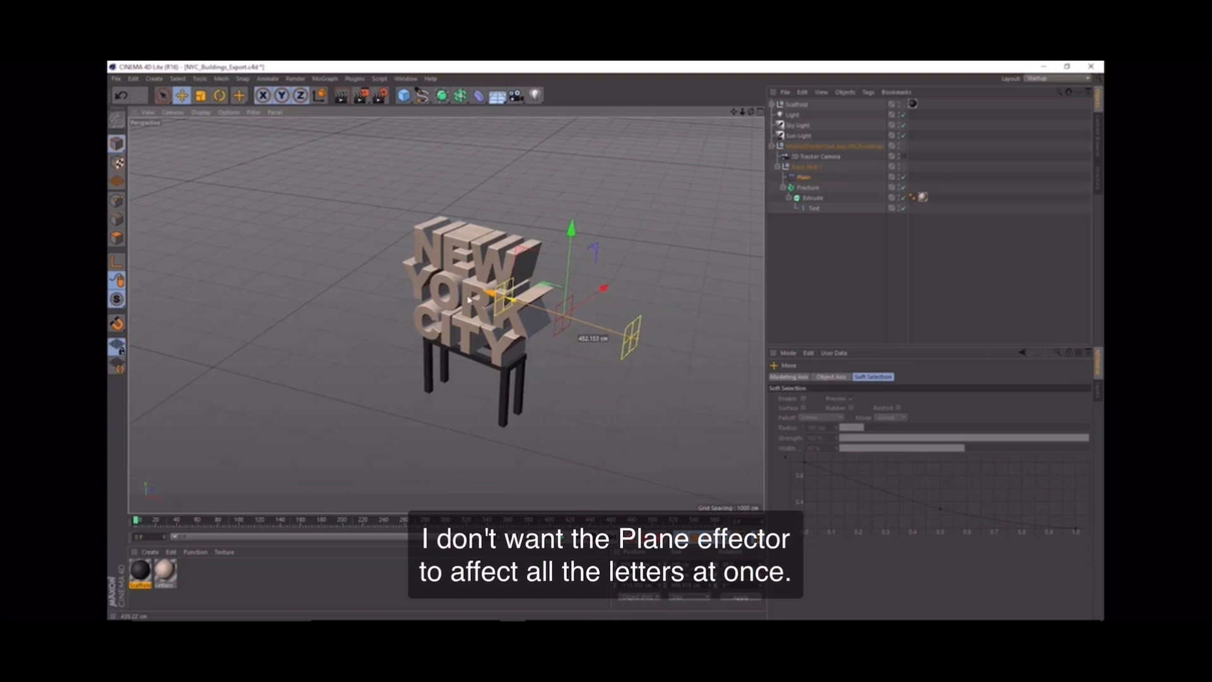
left_click_drag(470, 298, 588, 289)
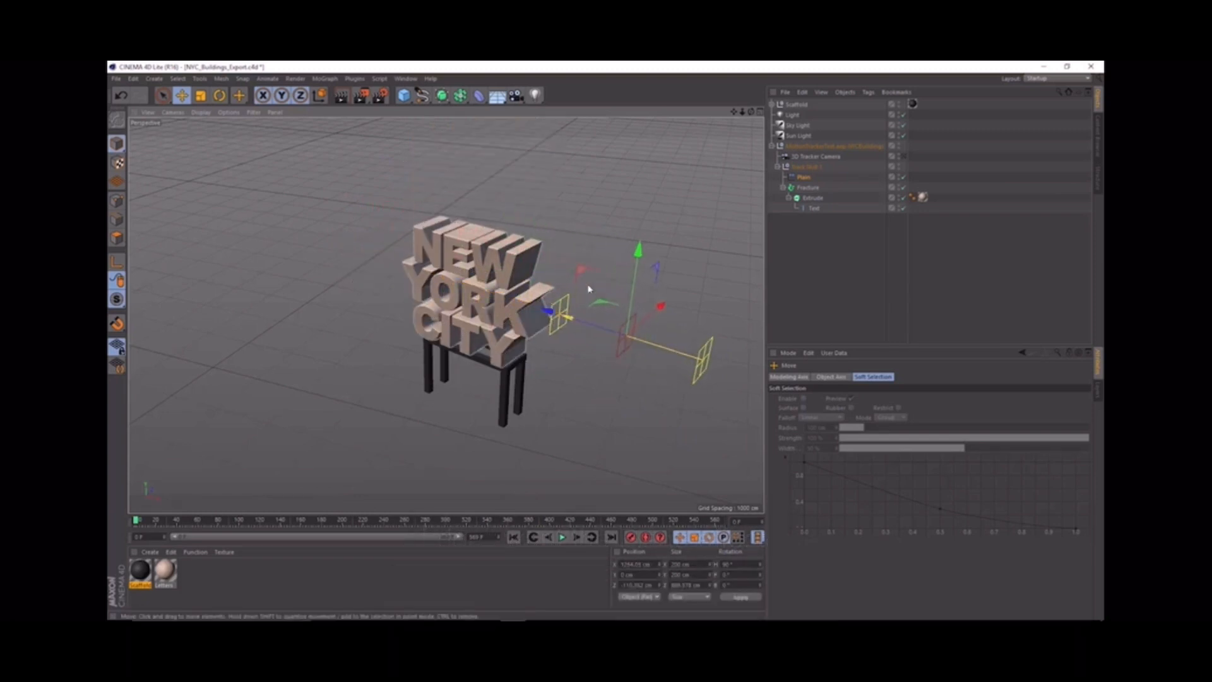
Step: Set the Fracture object's mode to Explode Segments & Connect
left_click(808, 187)
left_click(845, 377)
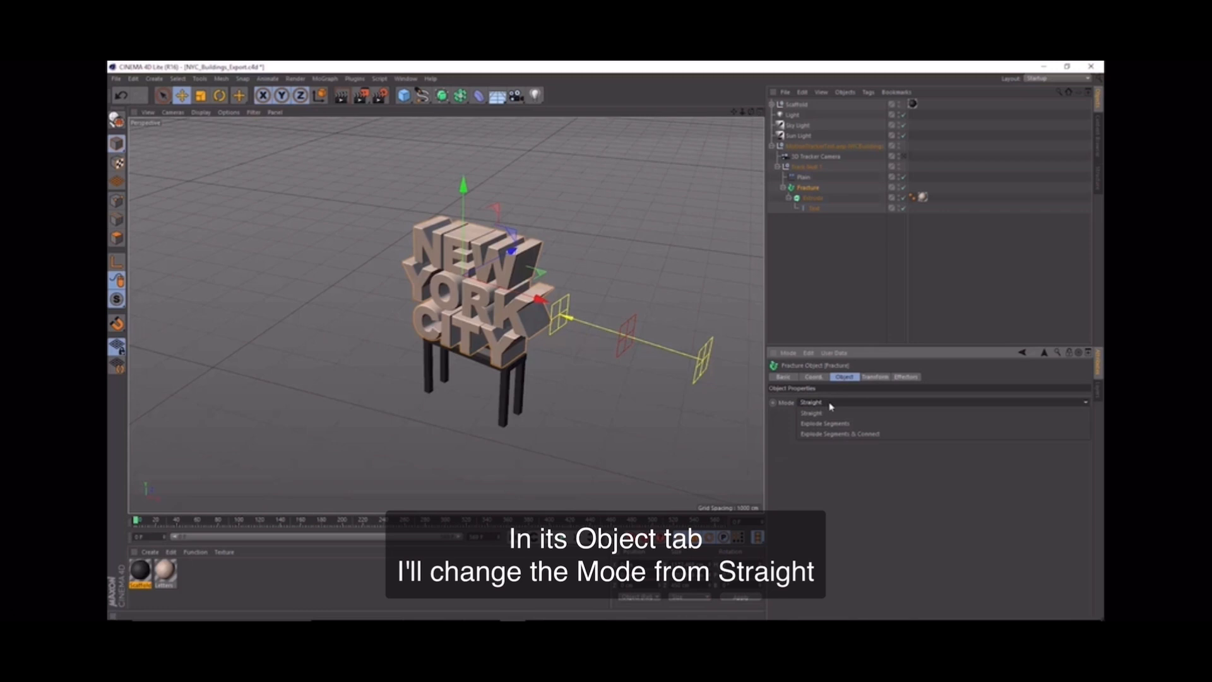
left_click(851, 437)
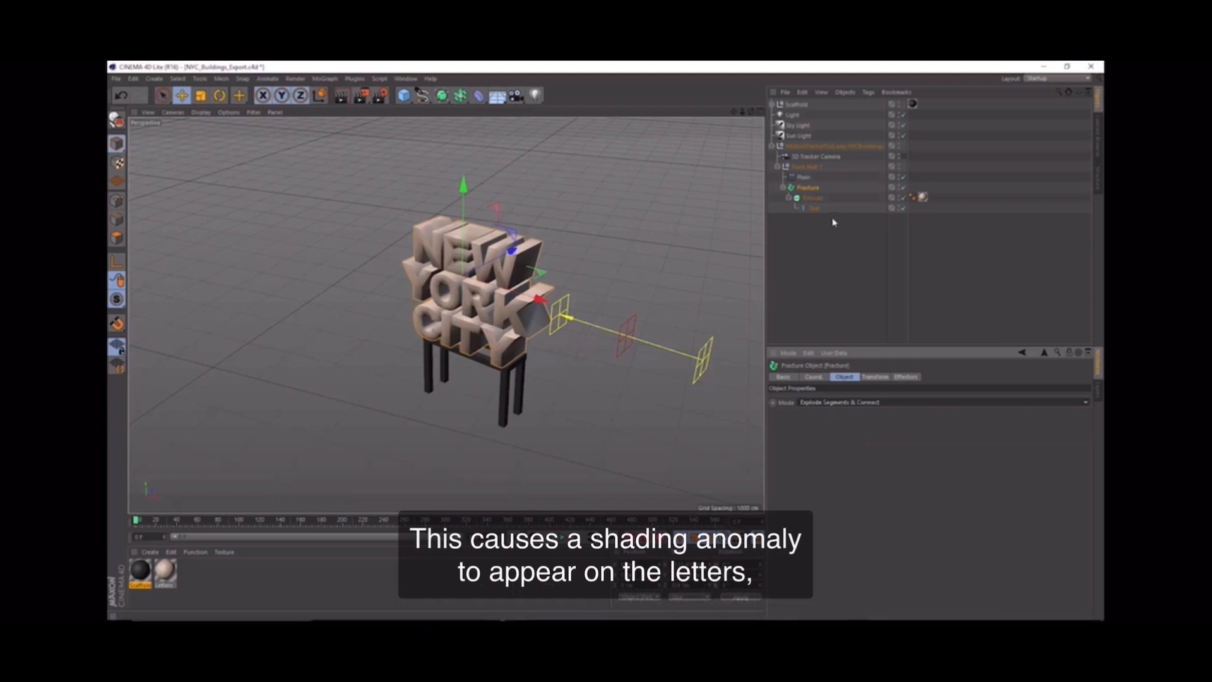
Step: Lower the Phong Angle to 20° in the Extrude object's Phong tag
left_click(913, 197)
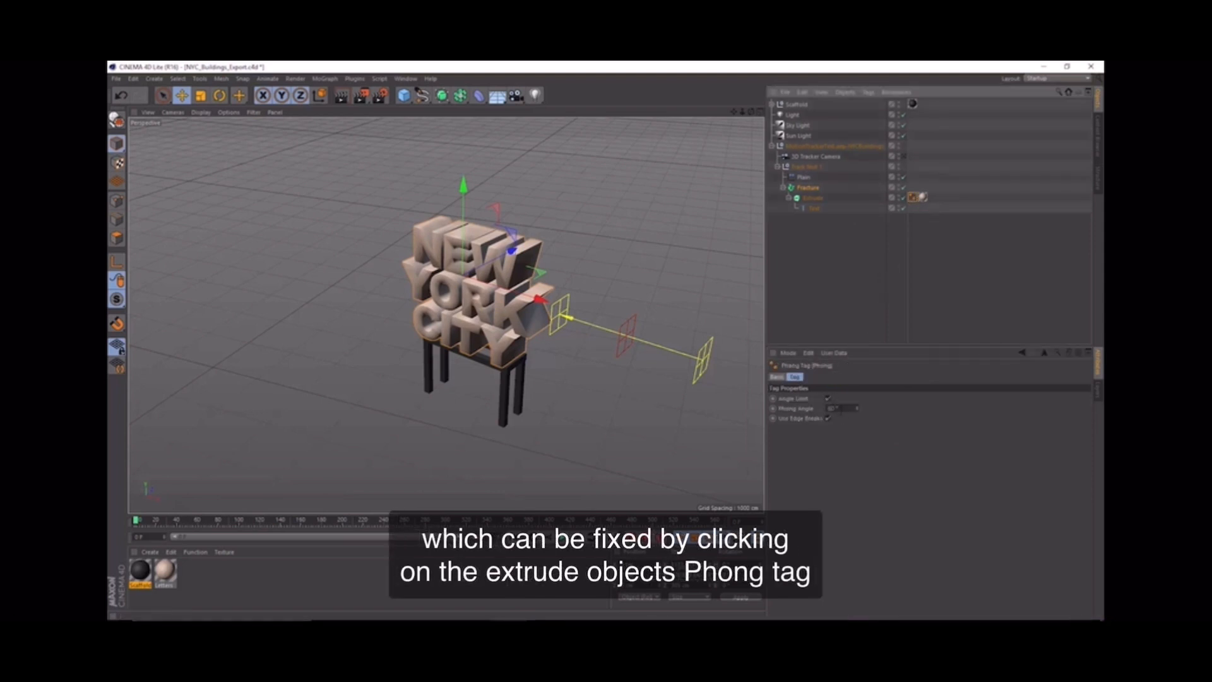
double_click(839, 409)
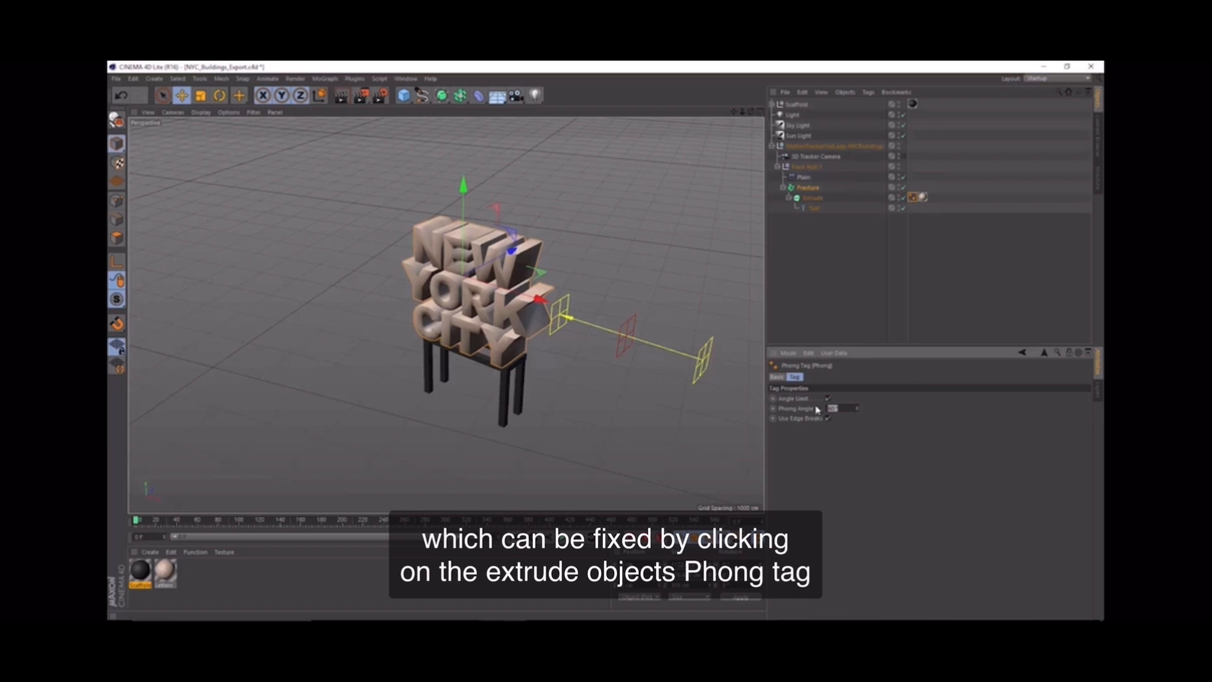
key("Return")
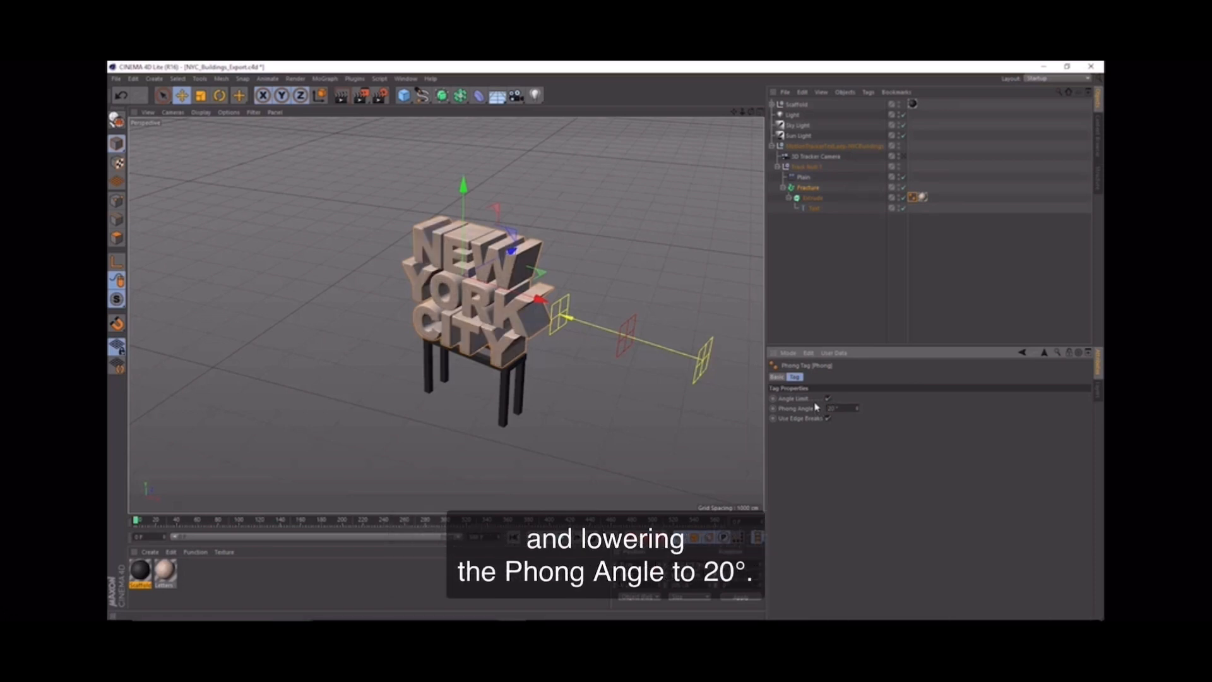
Step: With the Plain effector moved in among the letters, rotate its falloff to -90° and lower it through the lines of text
left_click(802, 177)
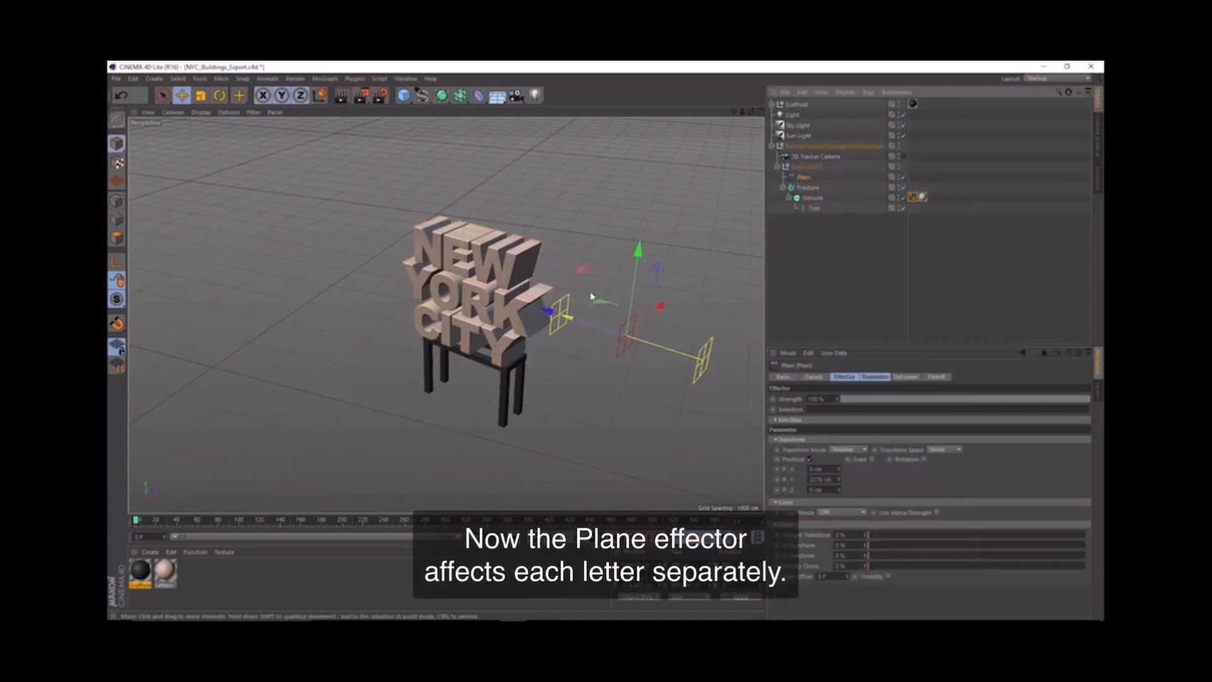
left_click_drag(546, 312, 409, 281)
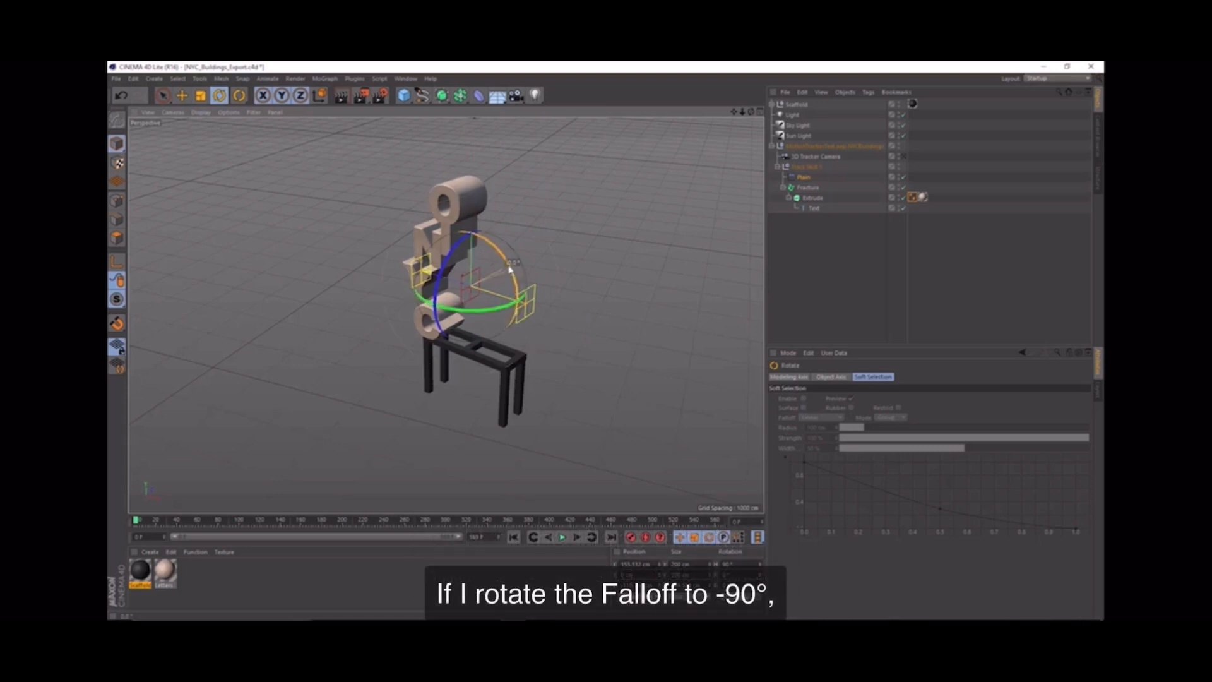
left_click_drag(510, 270, 447, 231)
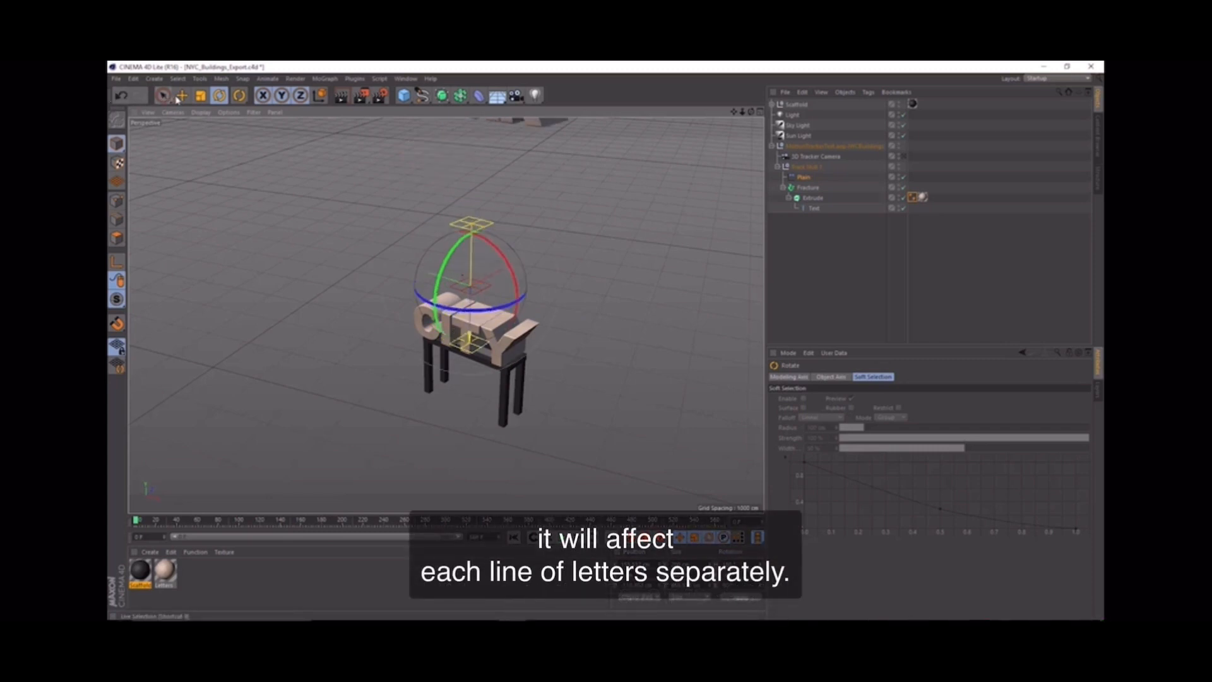
key("e")
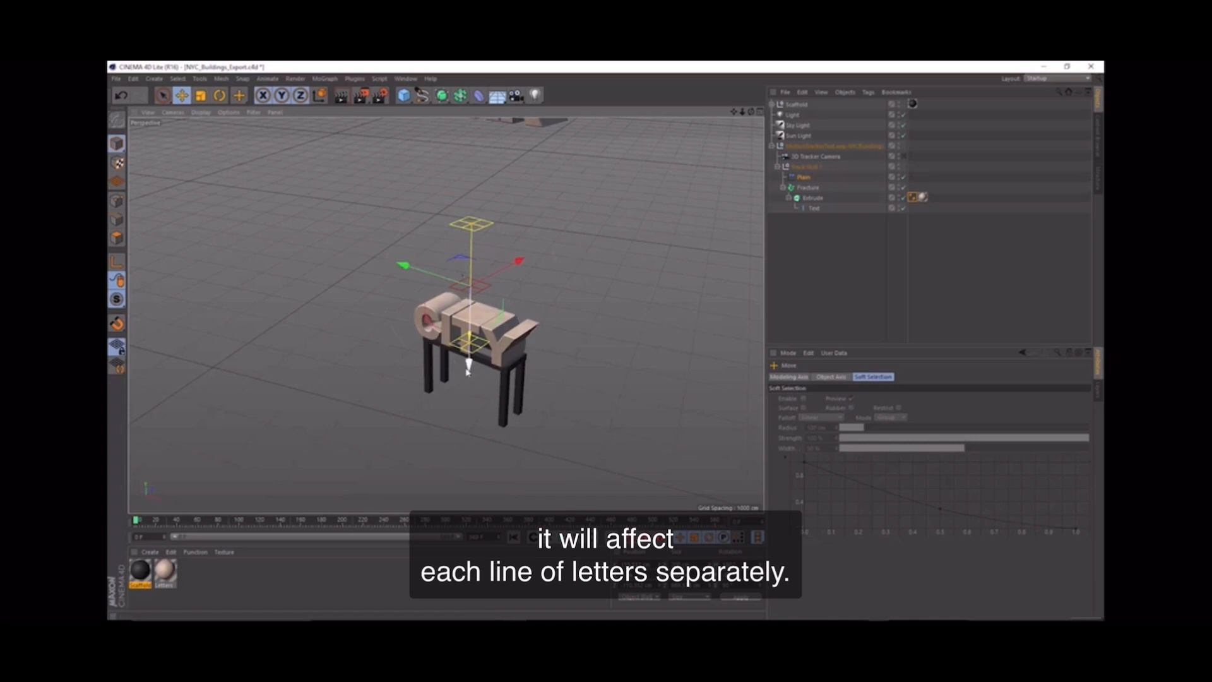
left_click_drag(469, 363, 468, 440)
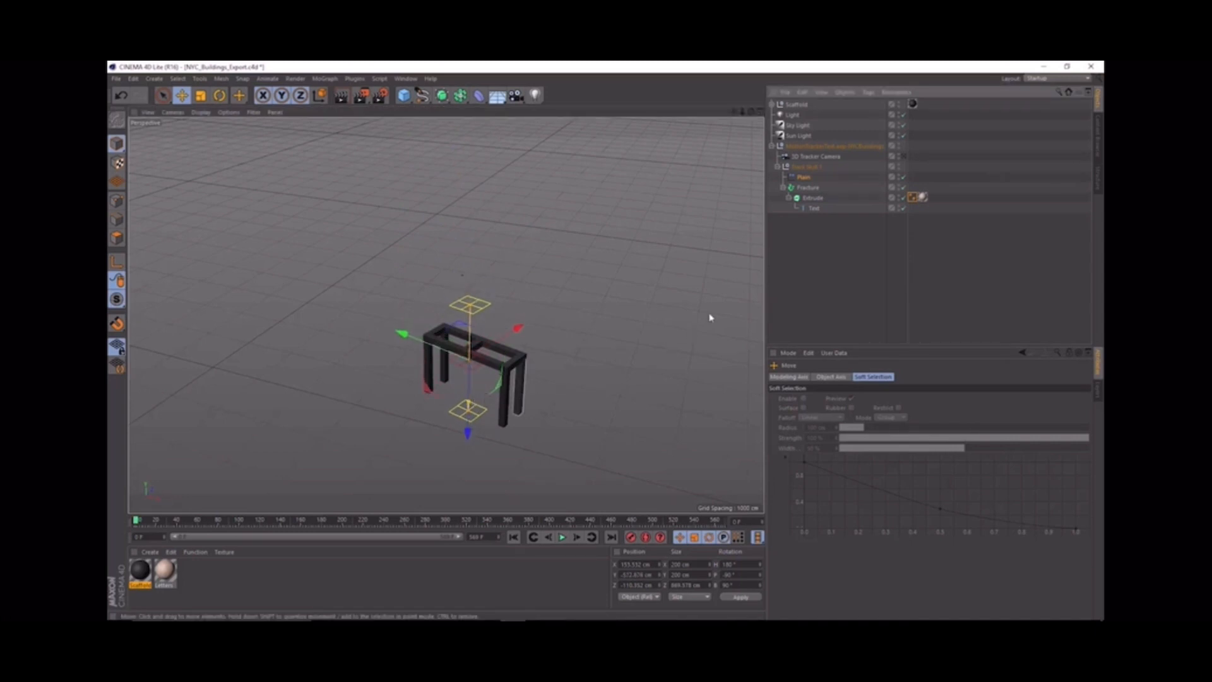
Step: Look through the 3D Tracker Camera and record a keyframe at frame 120 with the Plain effector near the scaffold's top
left_click(903, 157)
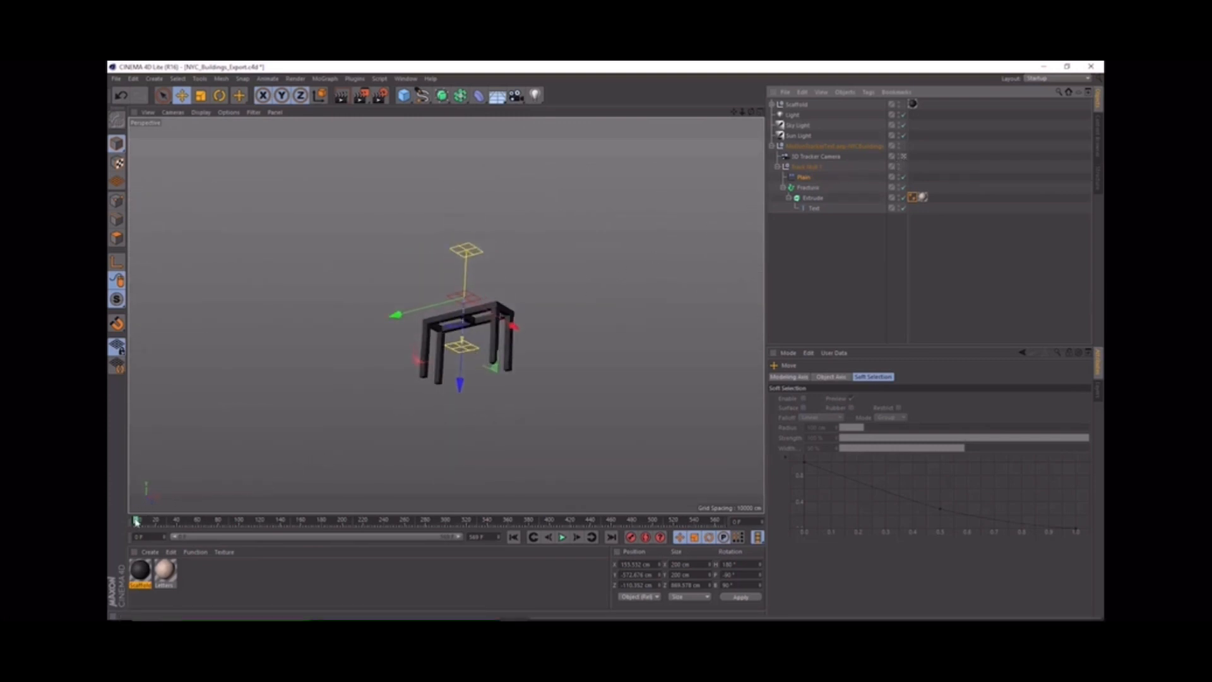
left_click_drag(137, 520, 262, 536)
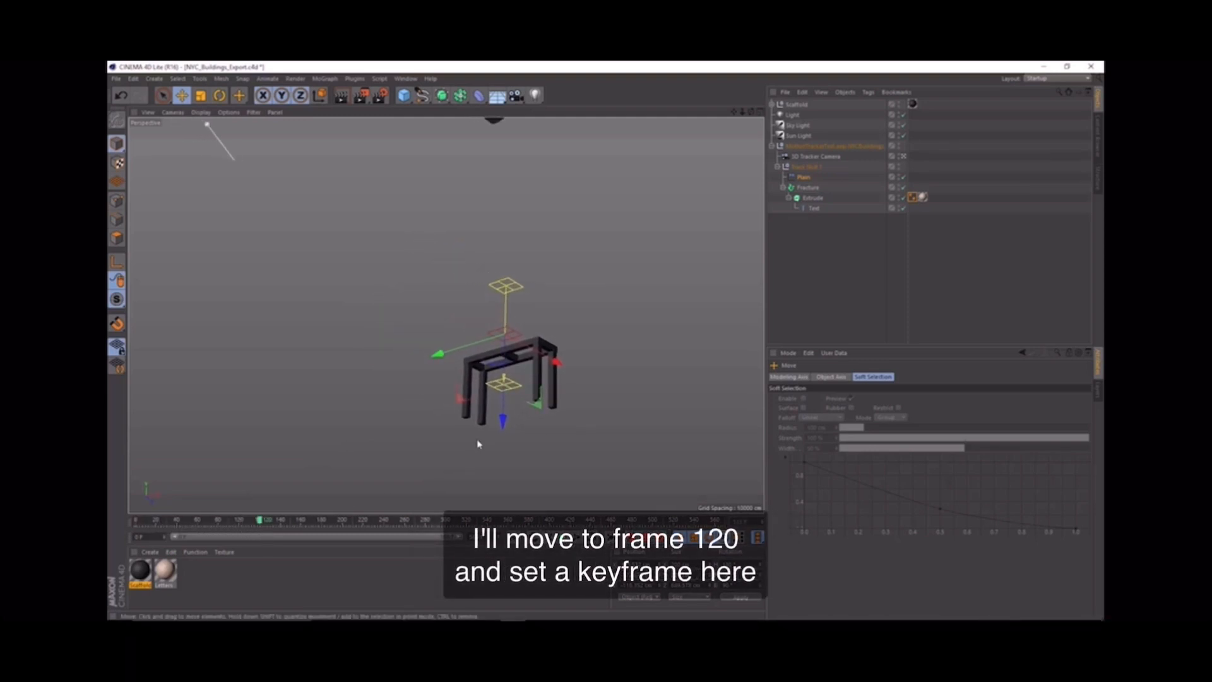
left_click_drag(499, 421, 502, 413)
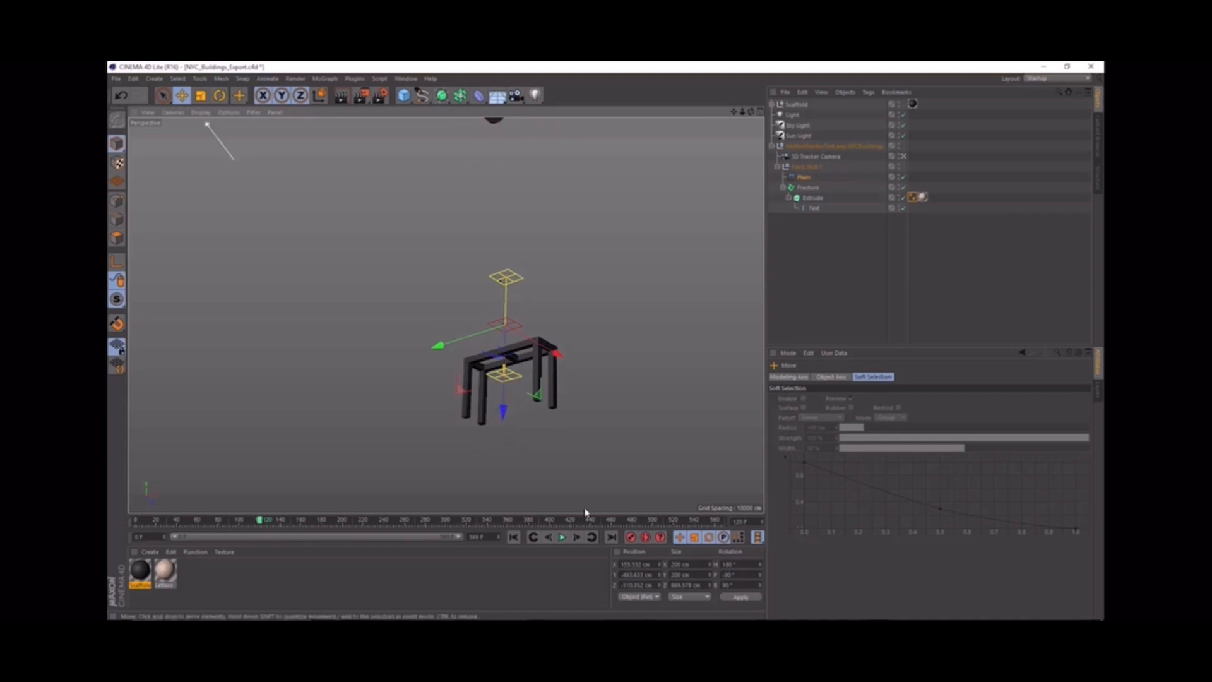
left_click(631, 538)
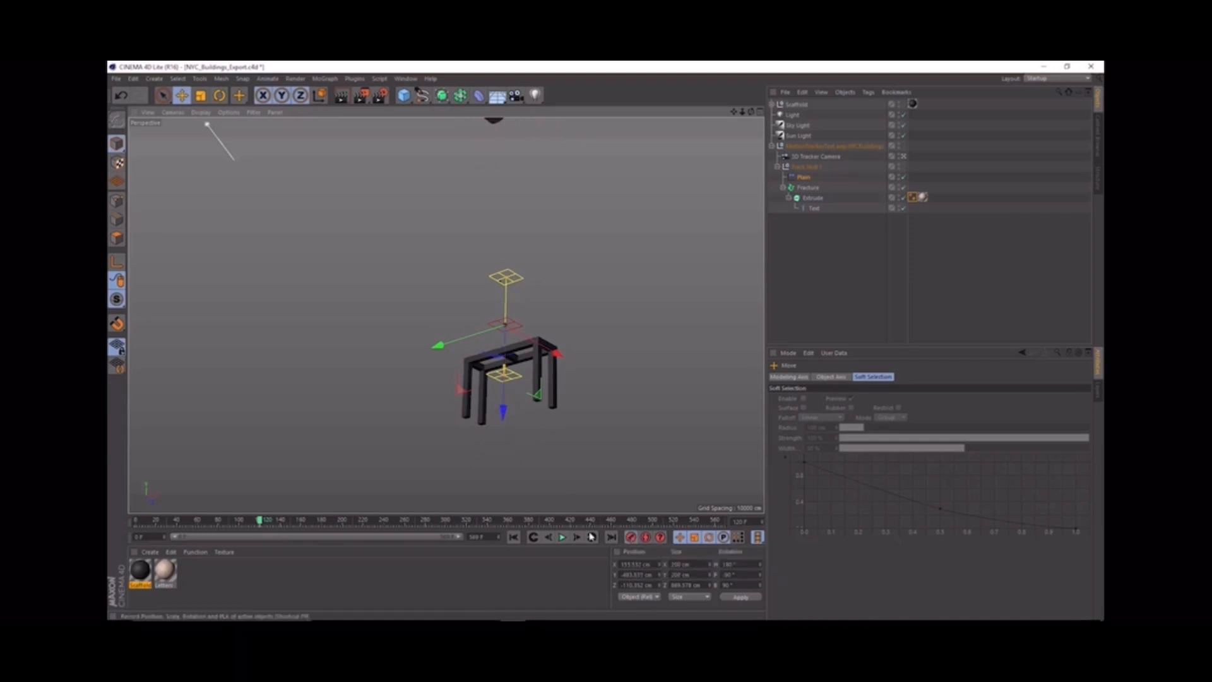
Step: At frame 210, raise the Plain effector above the text, keyframe its position and scrub from frame 120 to preview the drop
left_click_drag(259, 520, 355, 540)
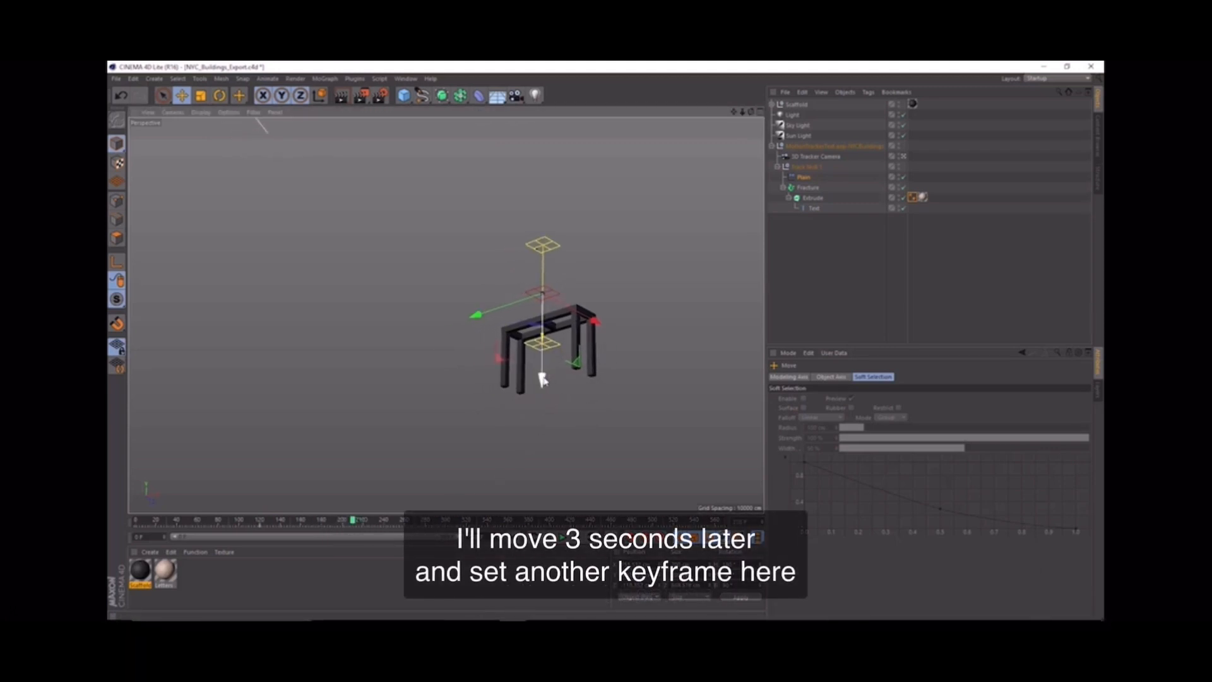
left_click_drag(543, 380, 548, 258)
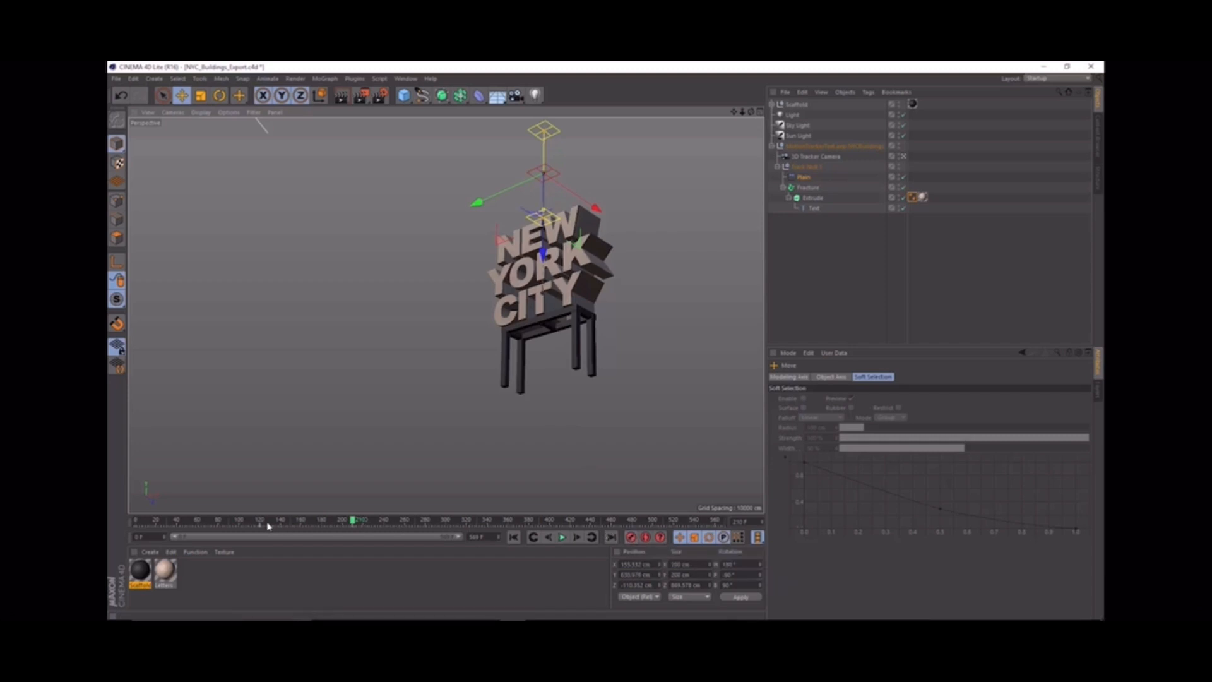
left_click_drag(267, 525, 349, 536)
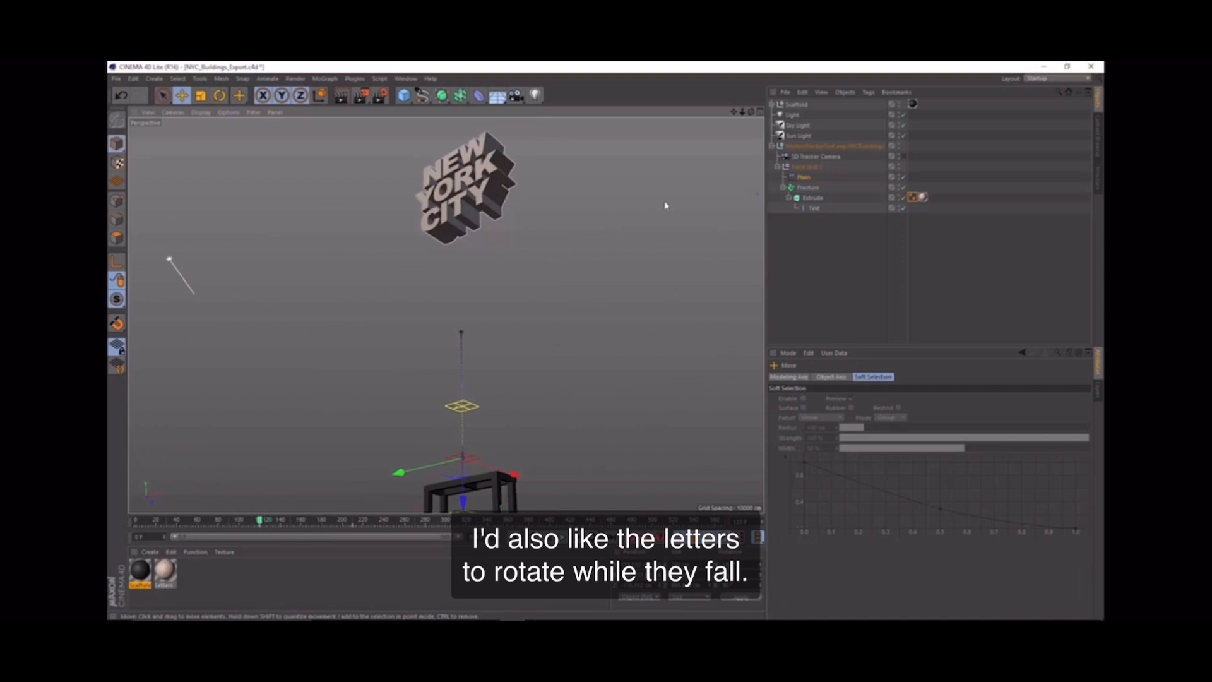
Step: Enable the Plain effector's Rotation parameter and set its P value to -180°
left_click(805, 179)
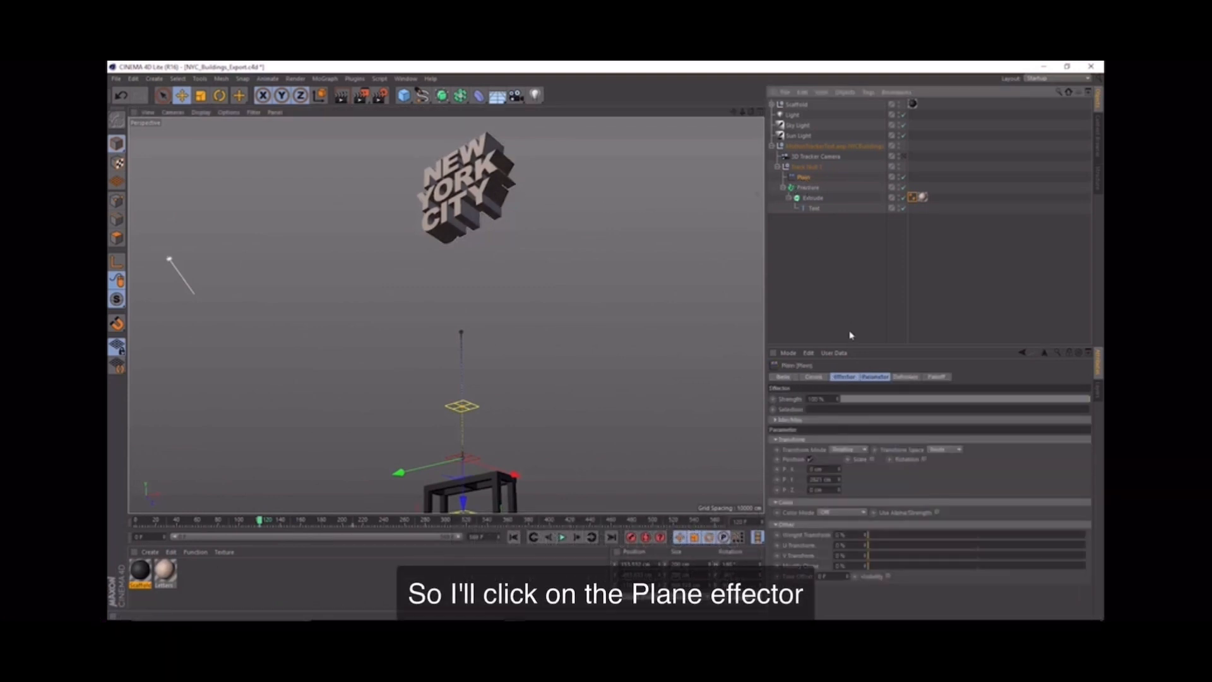
left_click(877, 377)
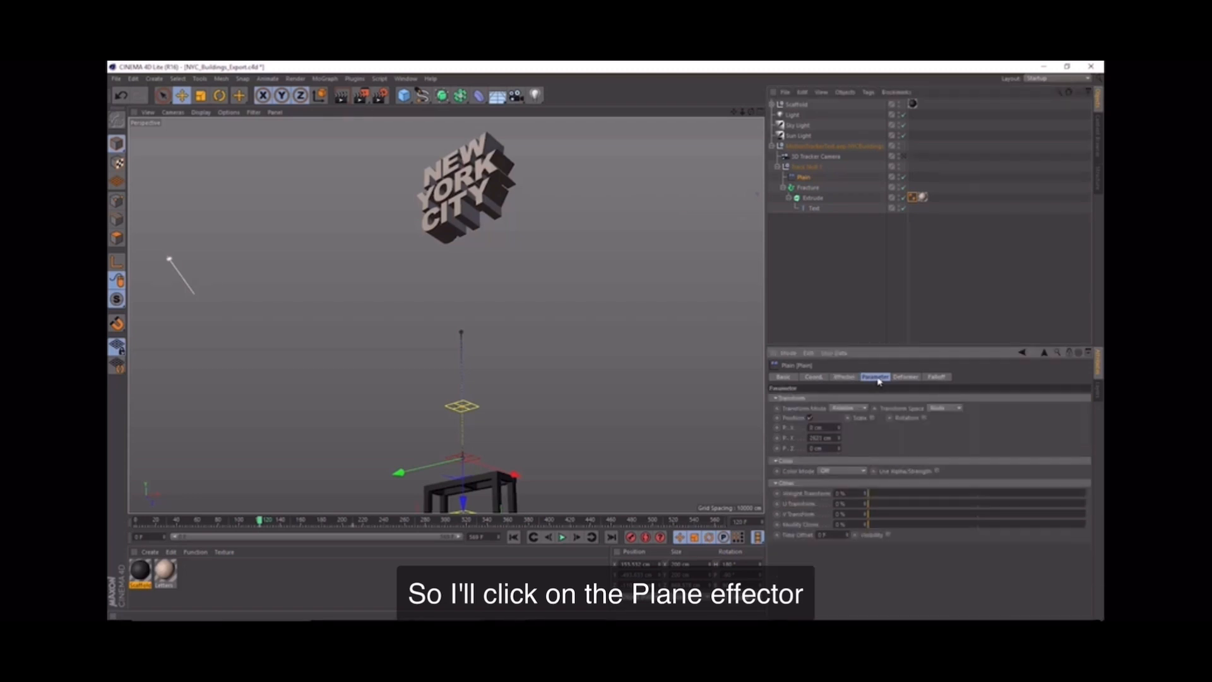
left_click(924, 418)
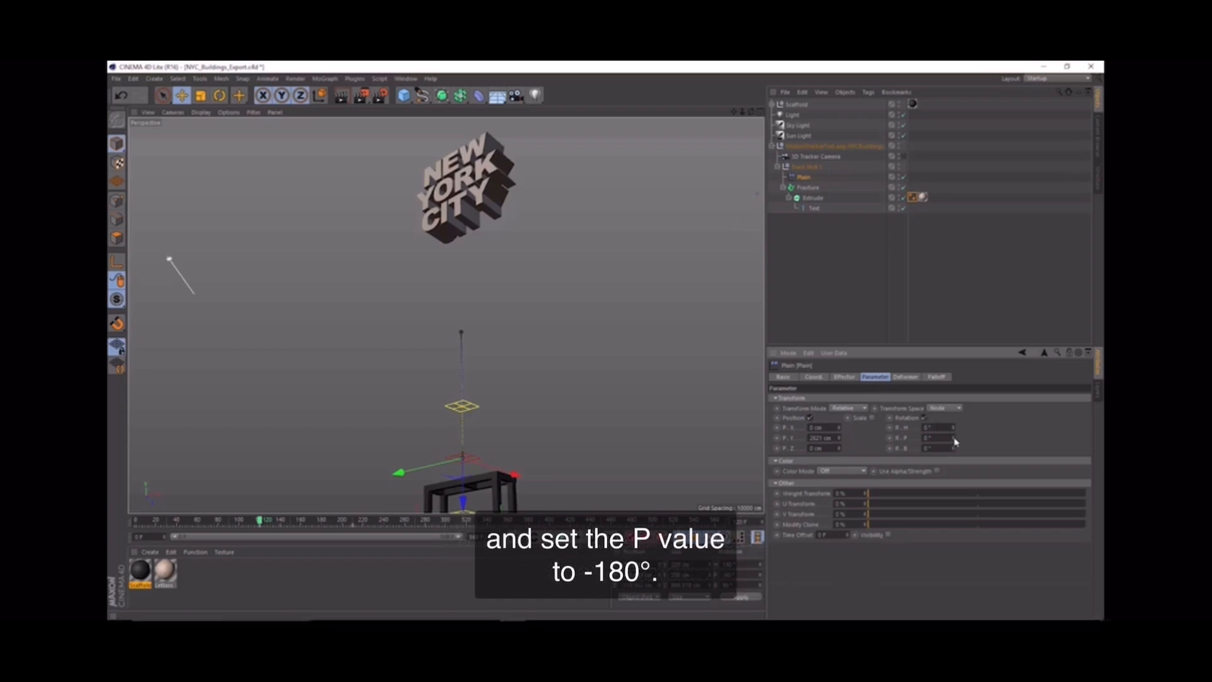
left_click_drag(953, 443, 969, 478)
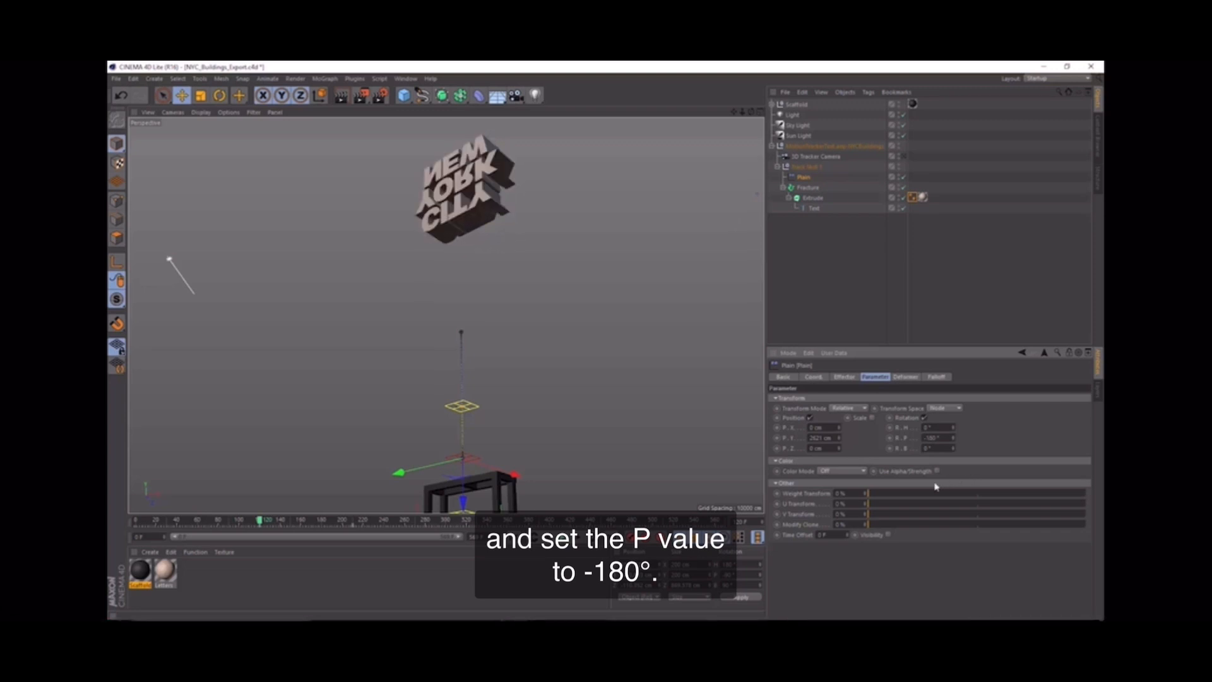